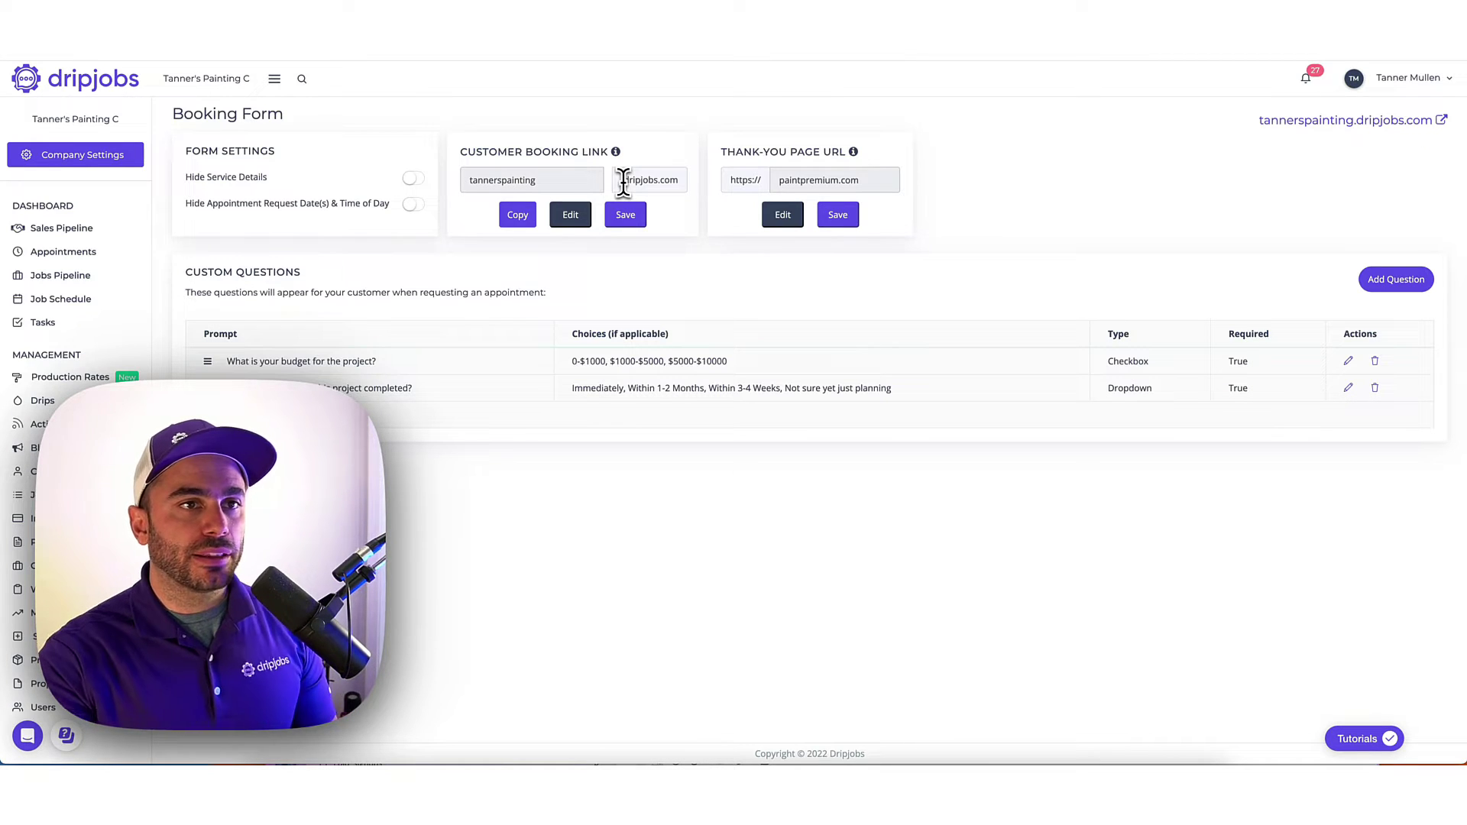
Open the tannerspainting.dripjobs.com customer booking page from the Booking Form settings.
{"action": "left_click", "coordinate": [1369, 121]}
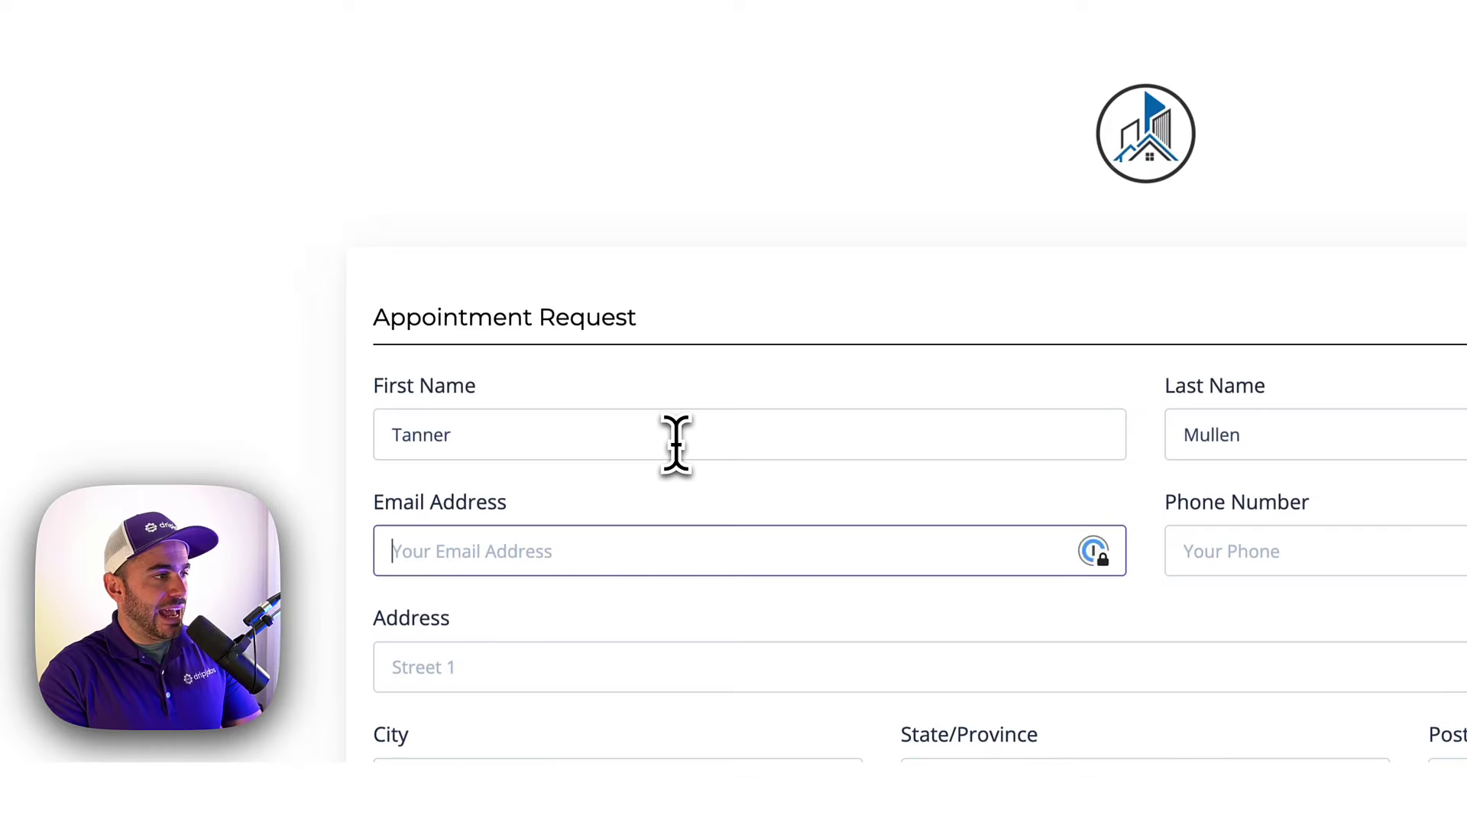
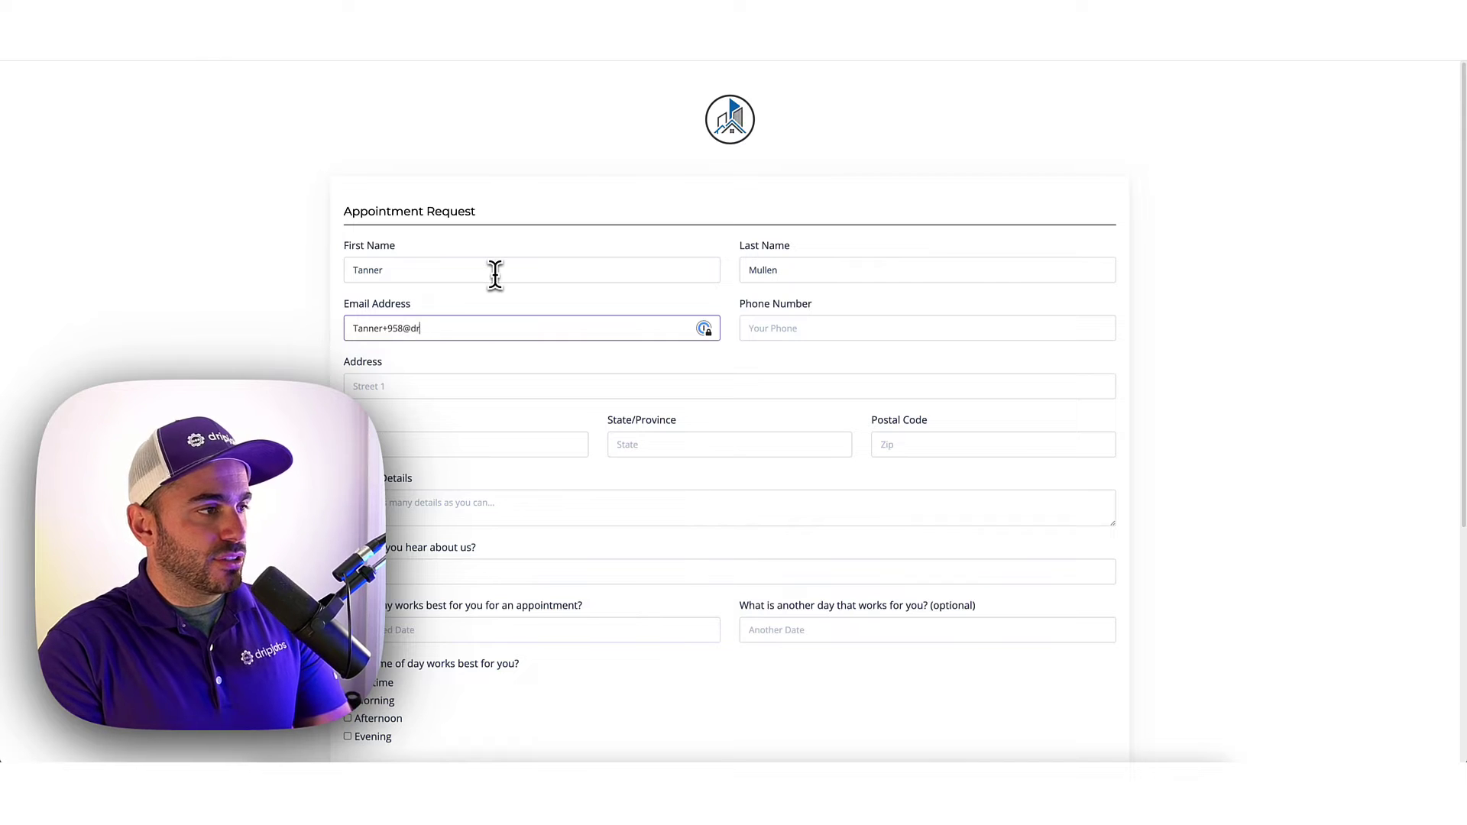
Enter the contact's e-mail and phone, pick the suggested Houston address, and write 'I would like painting please'.
{"action": "key", "text": "Tab"}
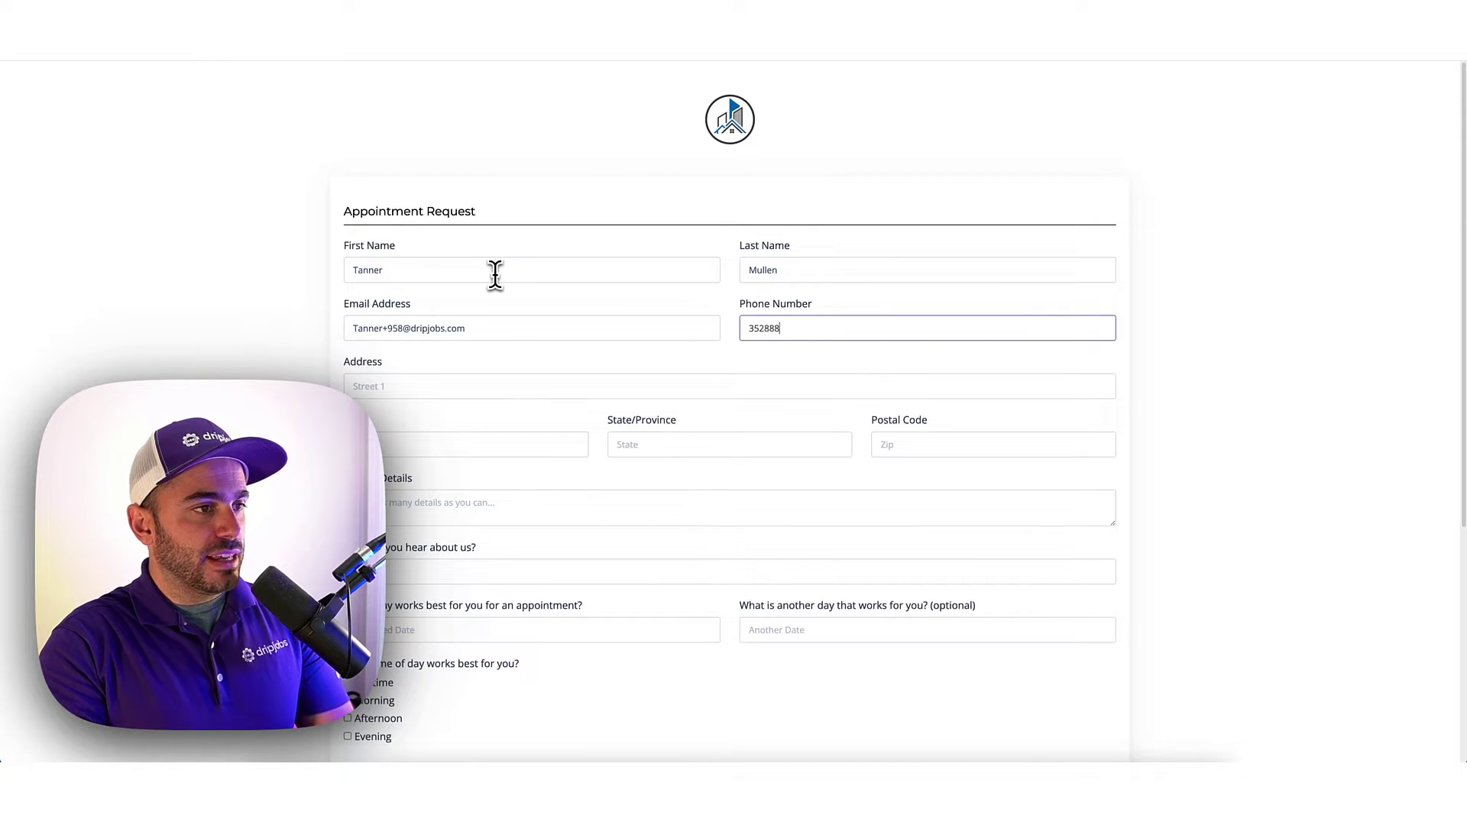
{"action": "key", "text": "Tab"}
{"action": "type", "text": "12345"}
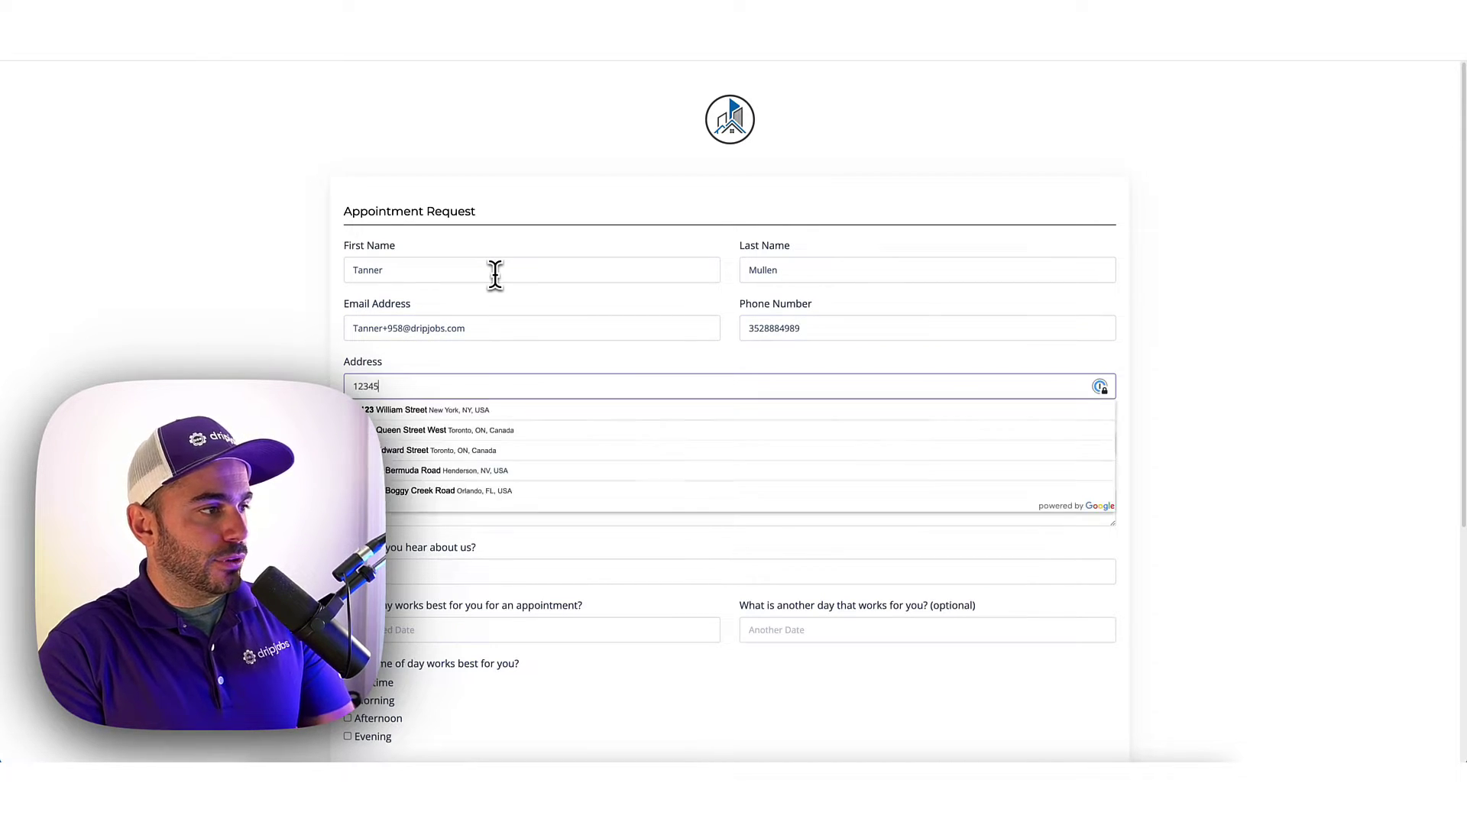
{"action": "left_click", "coordinate": [428, 431]}
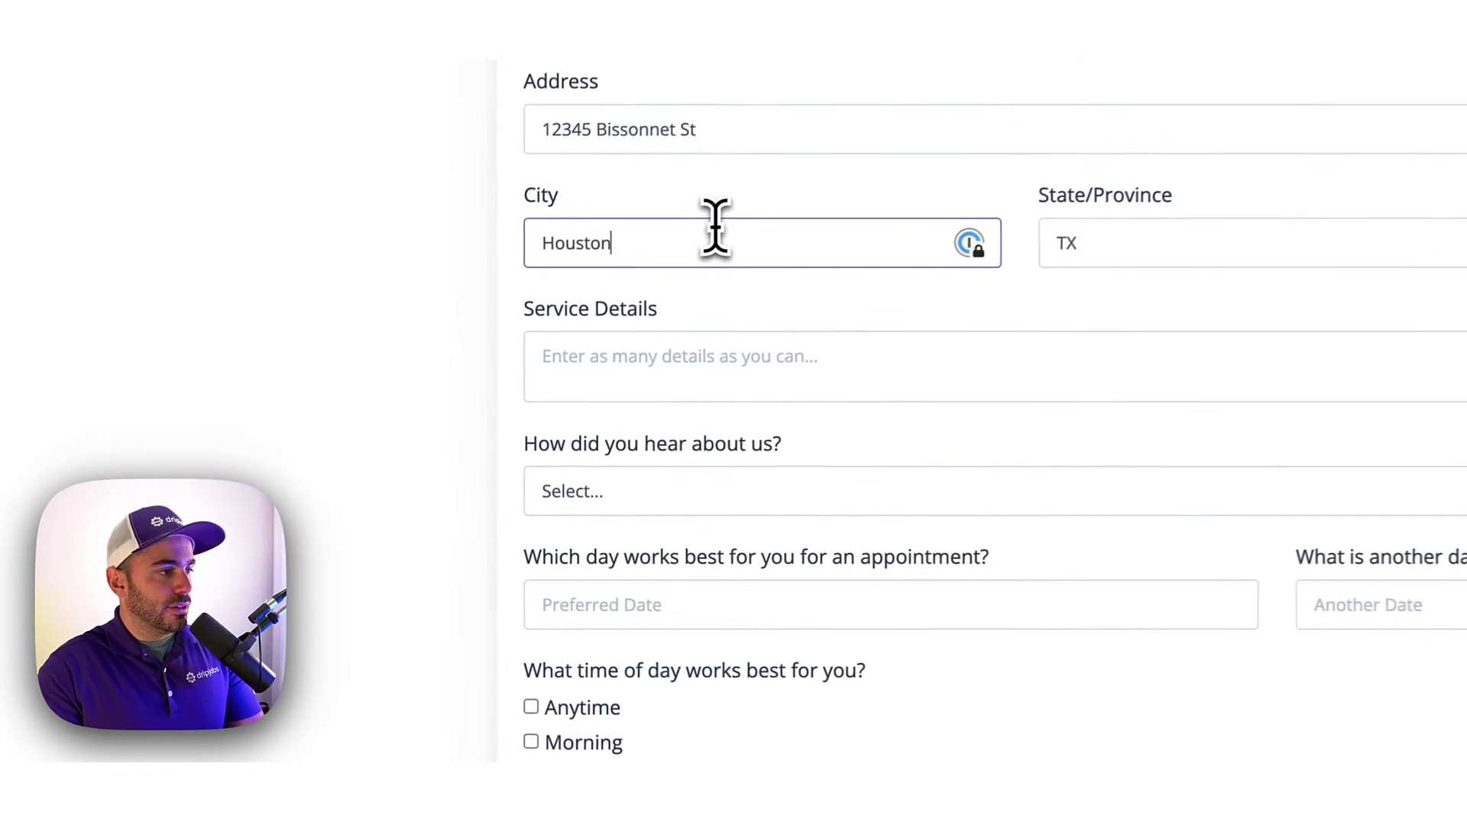
{"action": "left_click", "coordinate": [725, 355]}
{"action": "type", "text": "I would like p"}
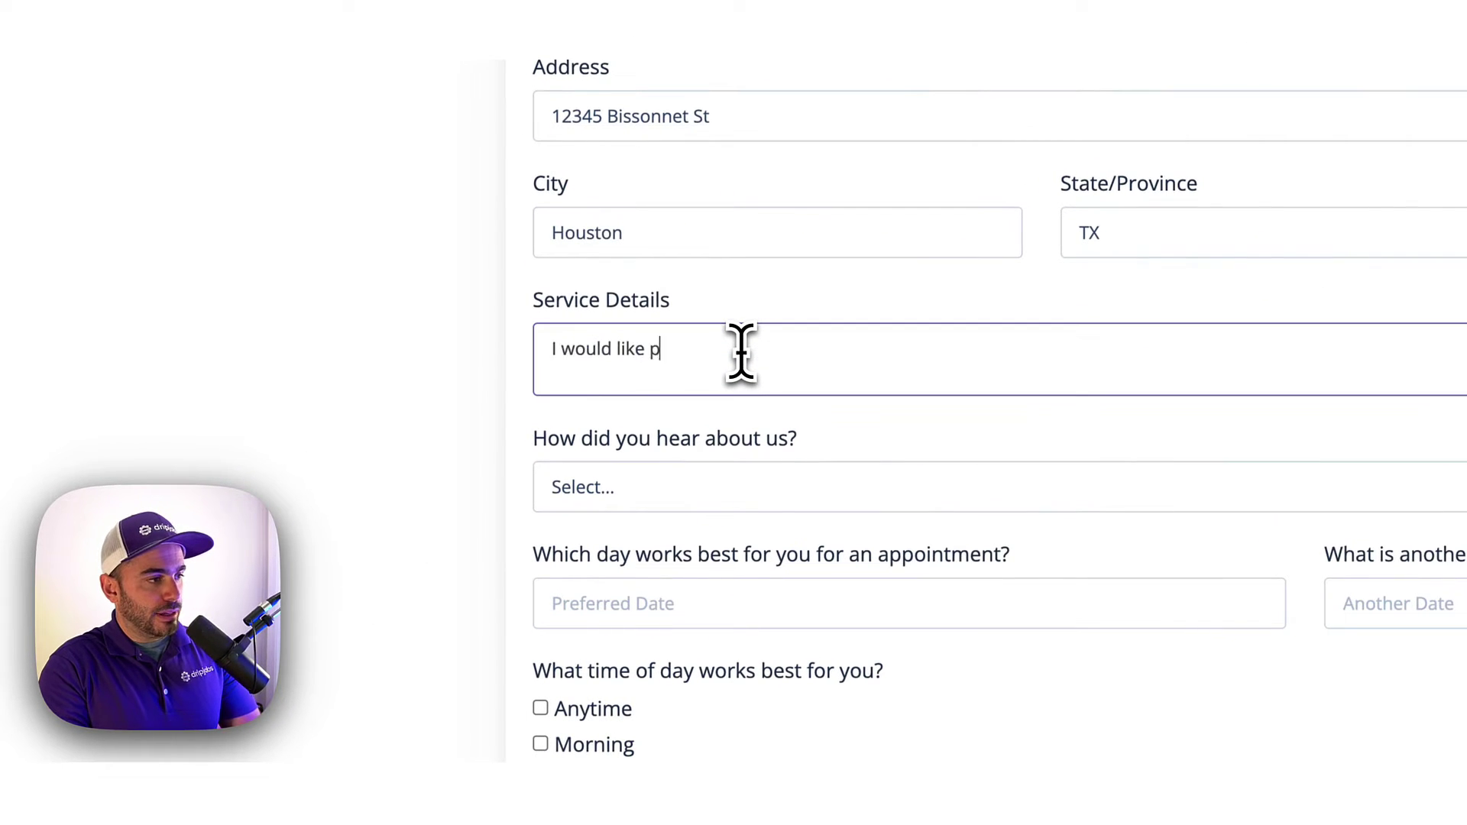
{"action": "type", "text": "ainting please"}
Choose Website as the referral source, with February 7 and February 8 as preferred dates.
{"action": "left_click", "coordinate": [737, 488]}
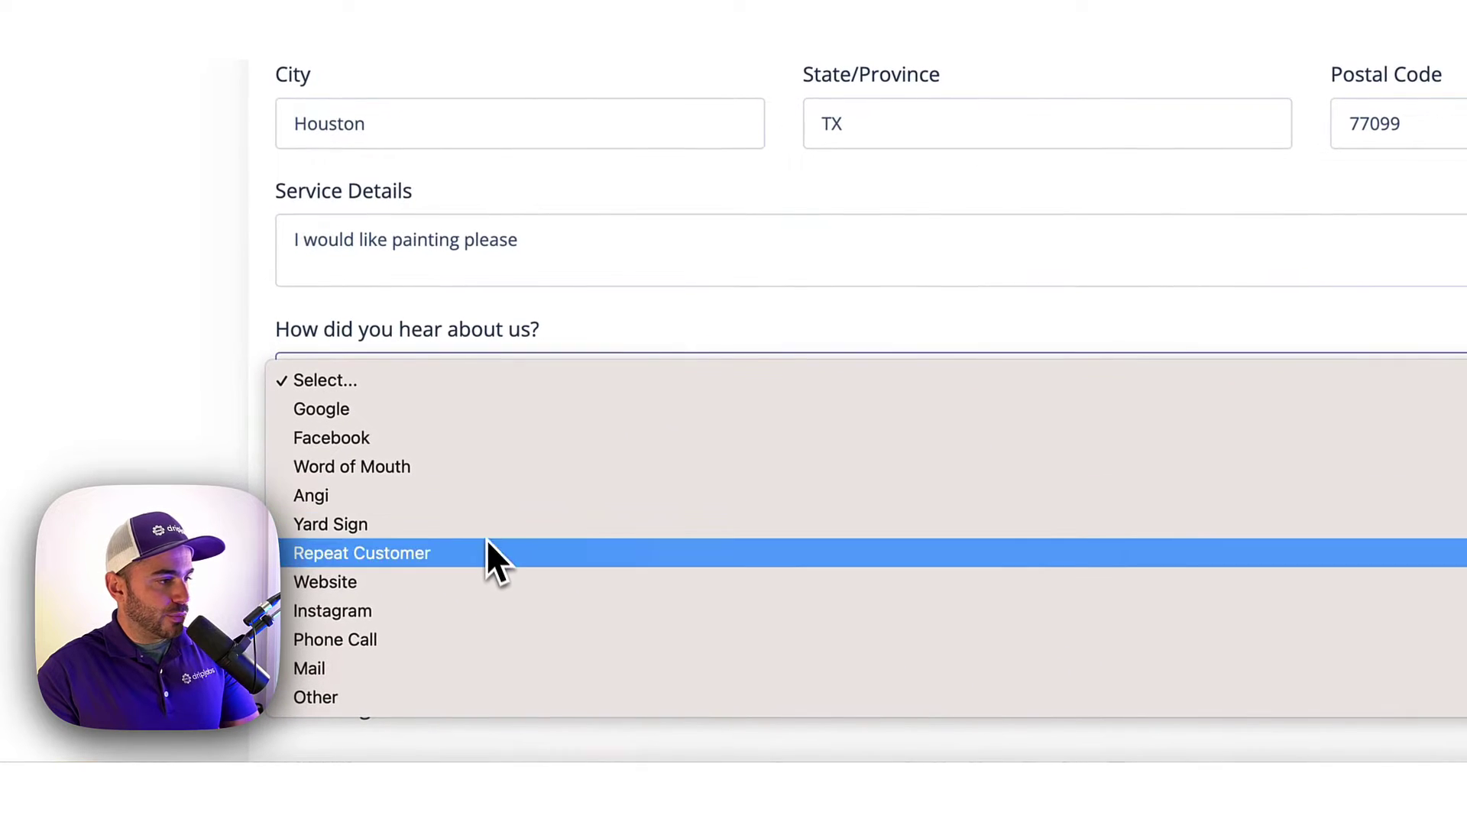
{"action": "left_click", "coordinate": [482, 585]}
{"action": "scroll", "coordinate": [524, 583], "scroll_direction": "down", "scroll_amount": 3}
{"action": "left_click", "coordinate": [396, 311]}
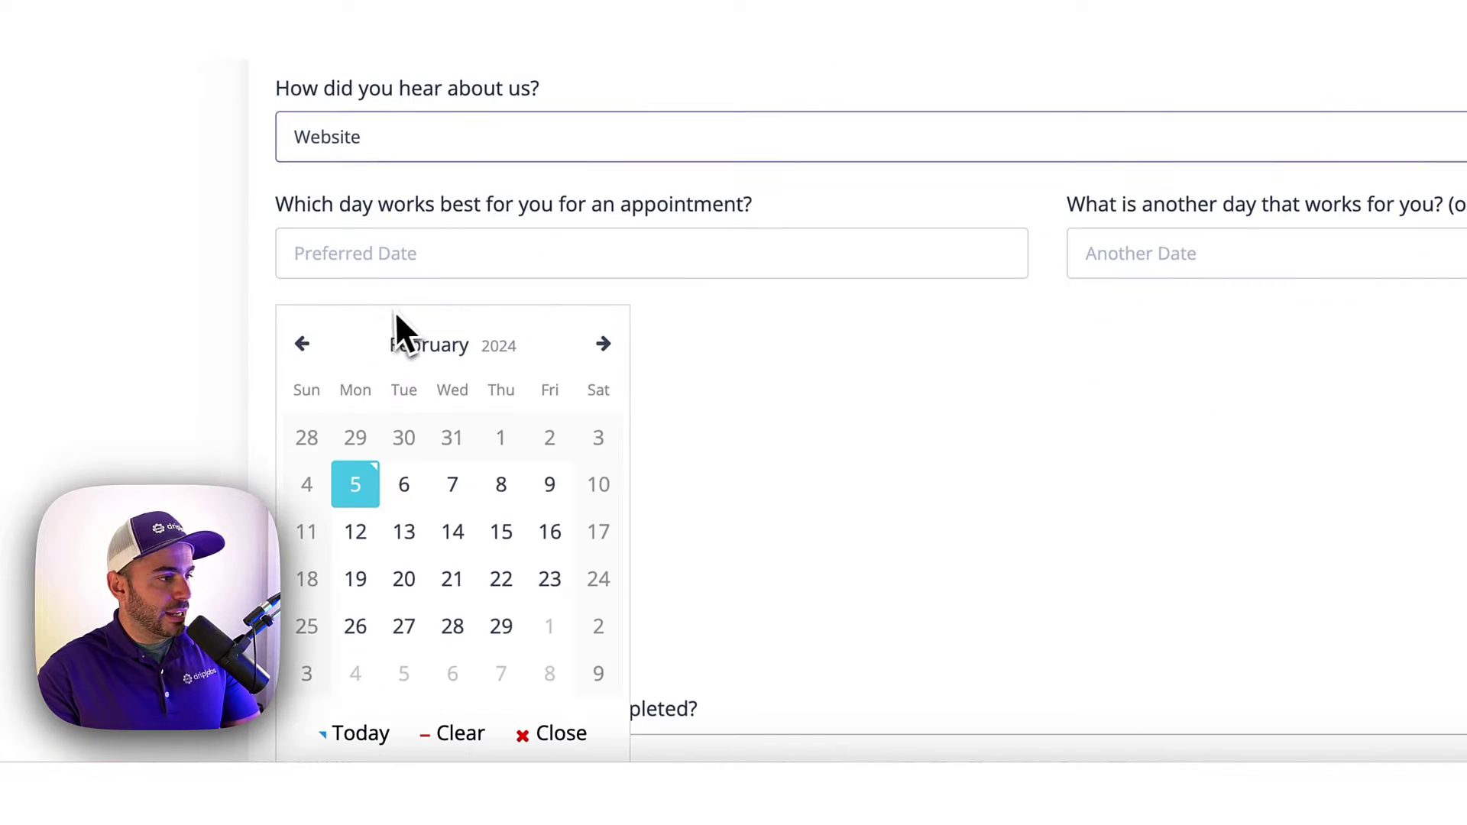
{"action": "left_click", "coordinate": [452, 486]}
{"action": "left_click", "coordinate": [1276, 269]}
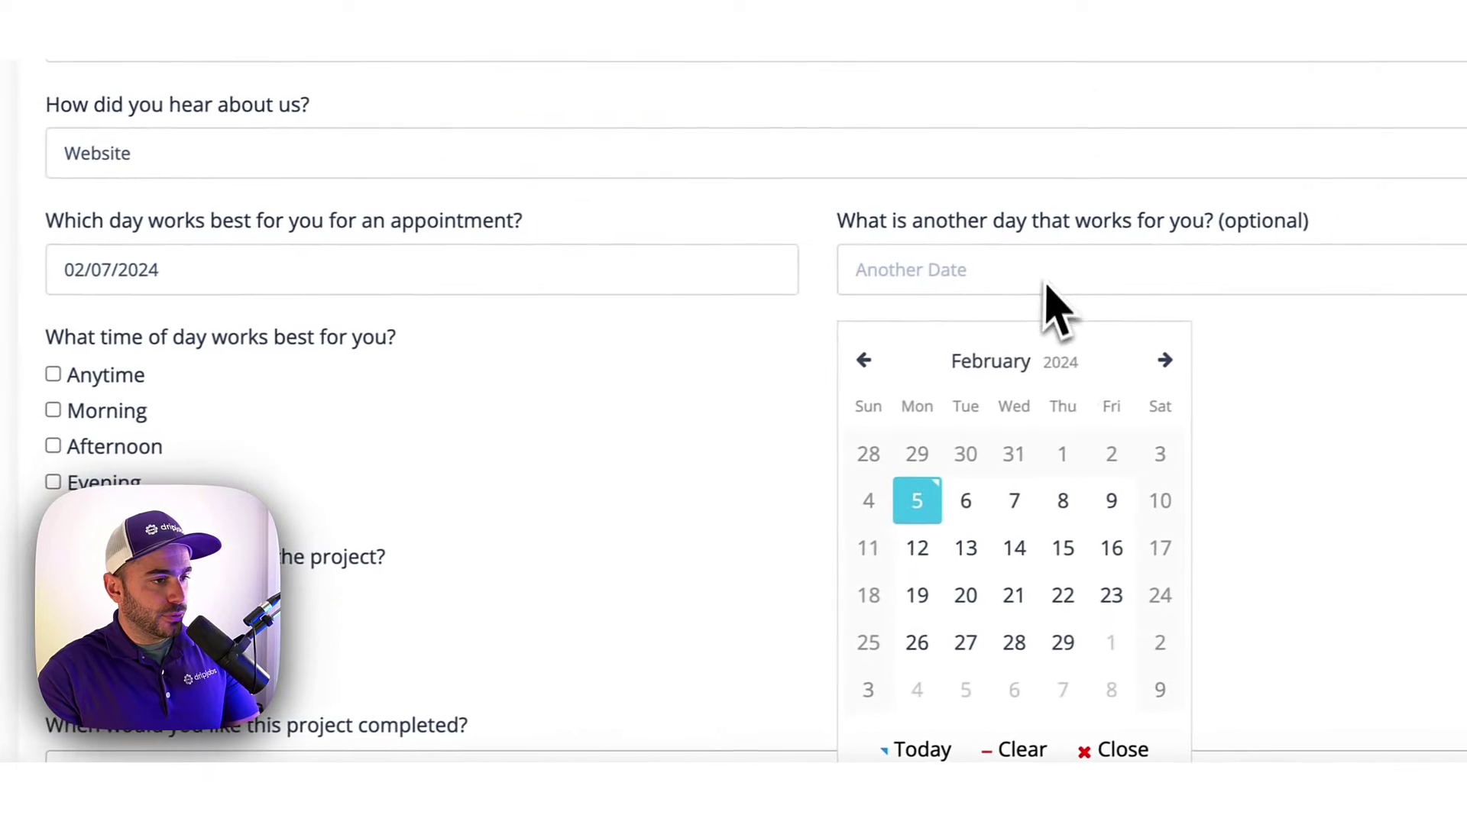
{"action": "left_click", "coordinate": [1063, 500]}
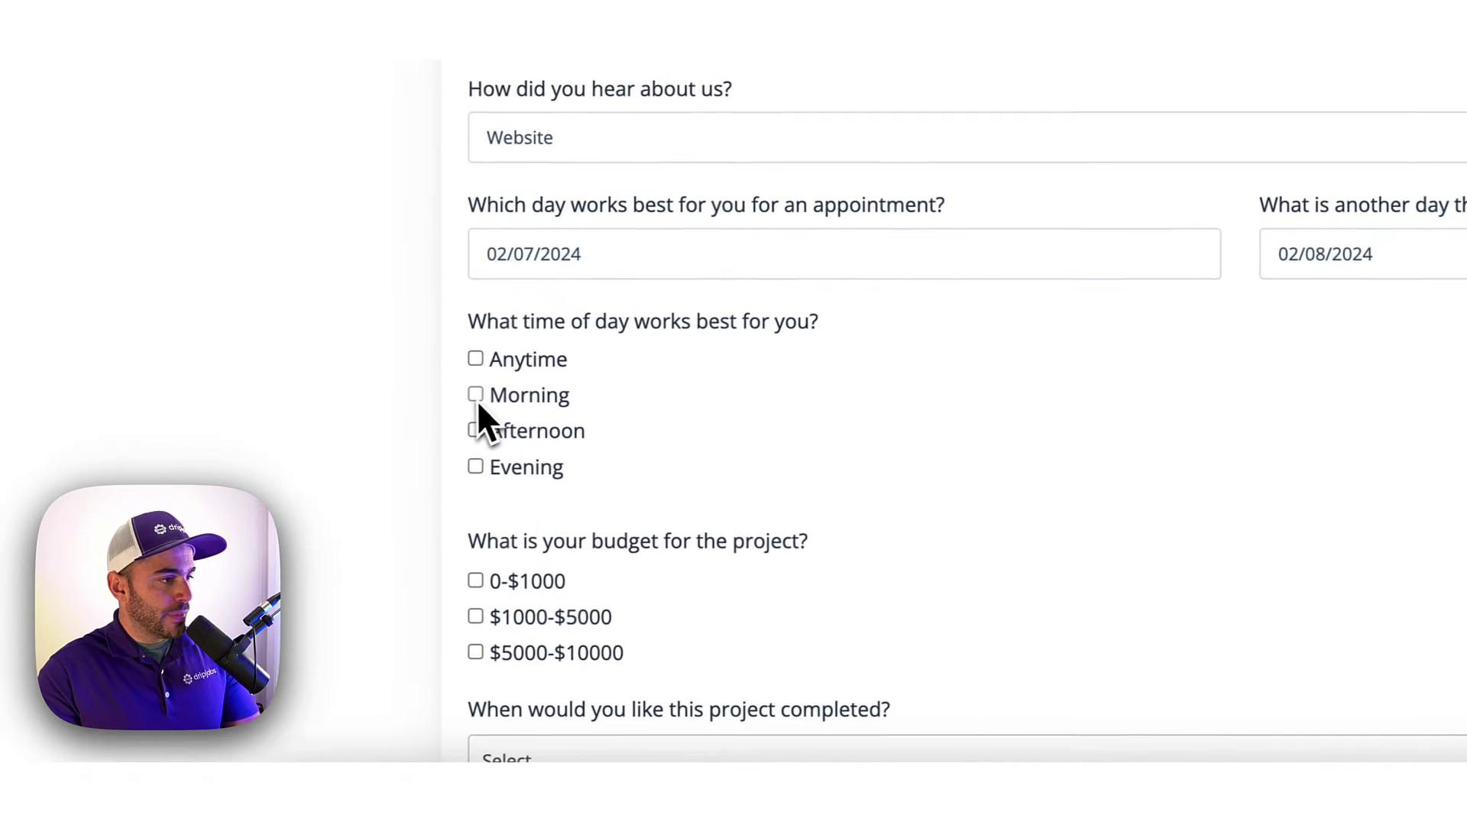
Select the Morning time slot, the $5000-$10000 budget and completion Within 1-2 Months.
{"action": "left_click", "coordinate": [475, 395]}
{"action": "scroll", "coordinate": [574, 515], "scroll_direction": "down", "scroll_amount": 1}
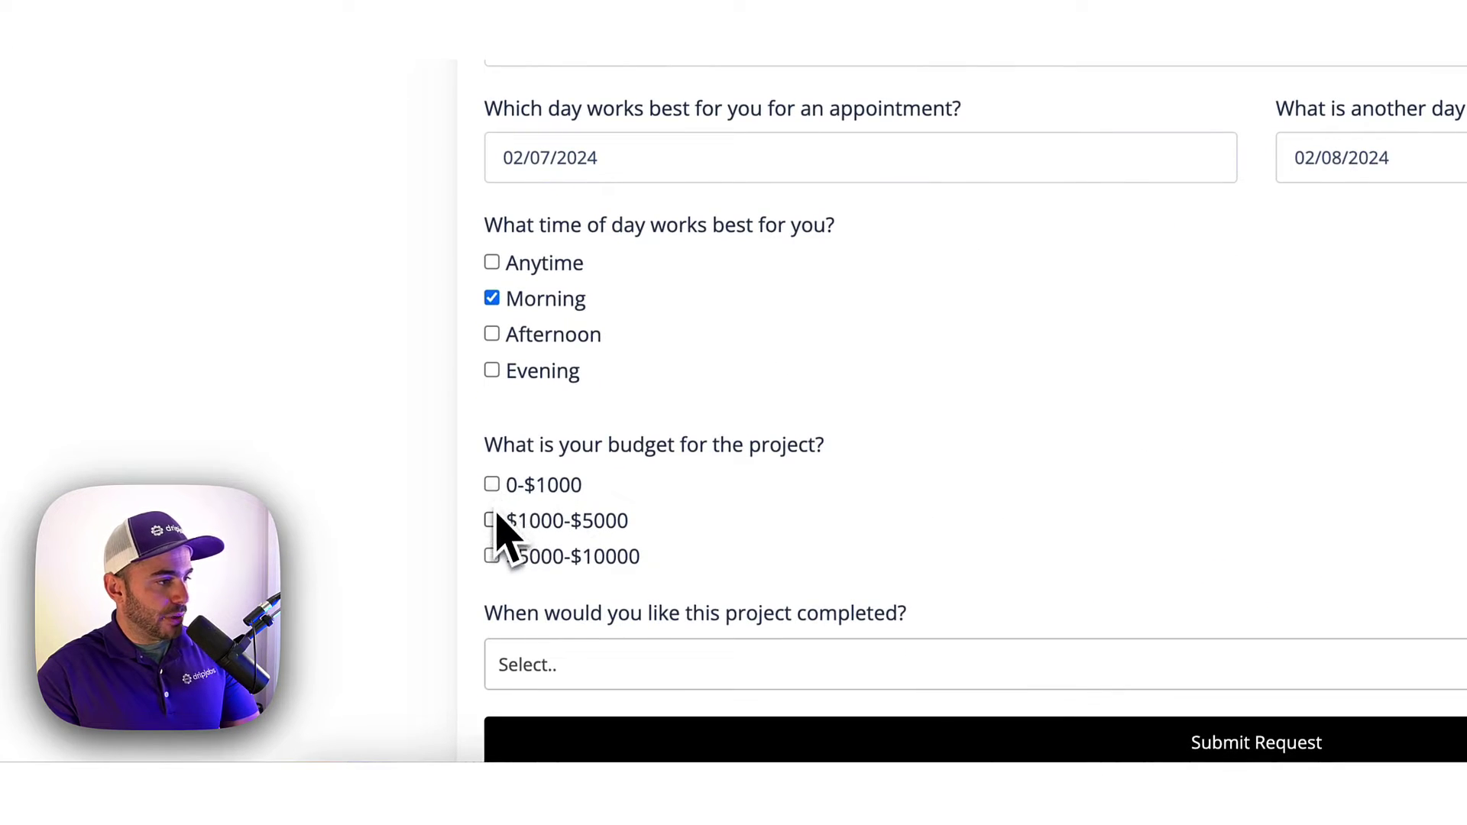
{"action": "left_click", "coordinate": [491, 555]}
{"action": "scroll", "coordinate": [581, 581], "scroll_direction": "down", "scroll_amount": 2}
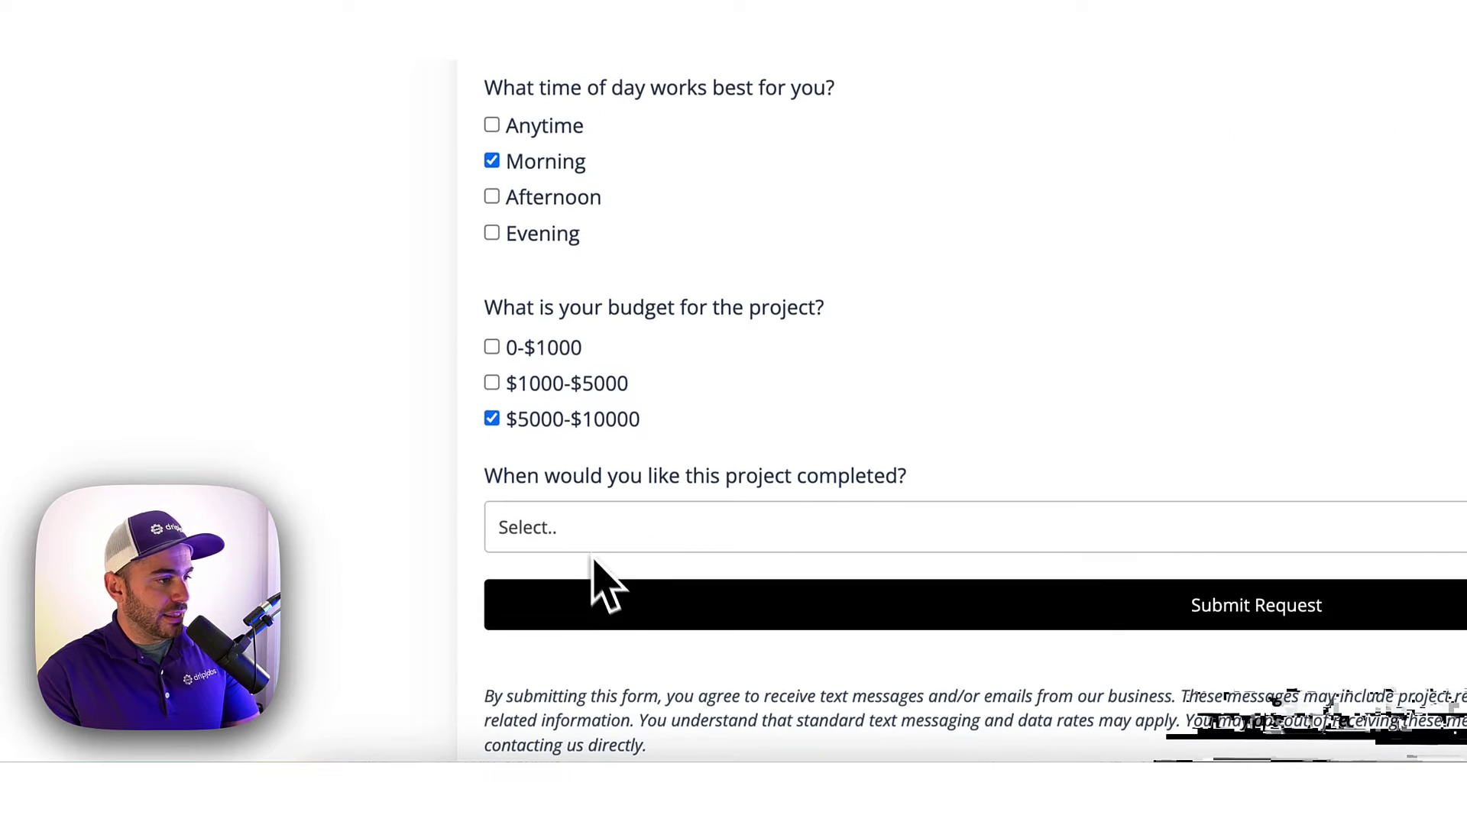
{"action": "left_click", "coordinate": [592, 544]}
{"action": "left_click", "coordinate": [588, 587]}
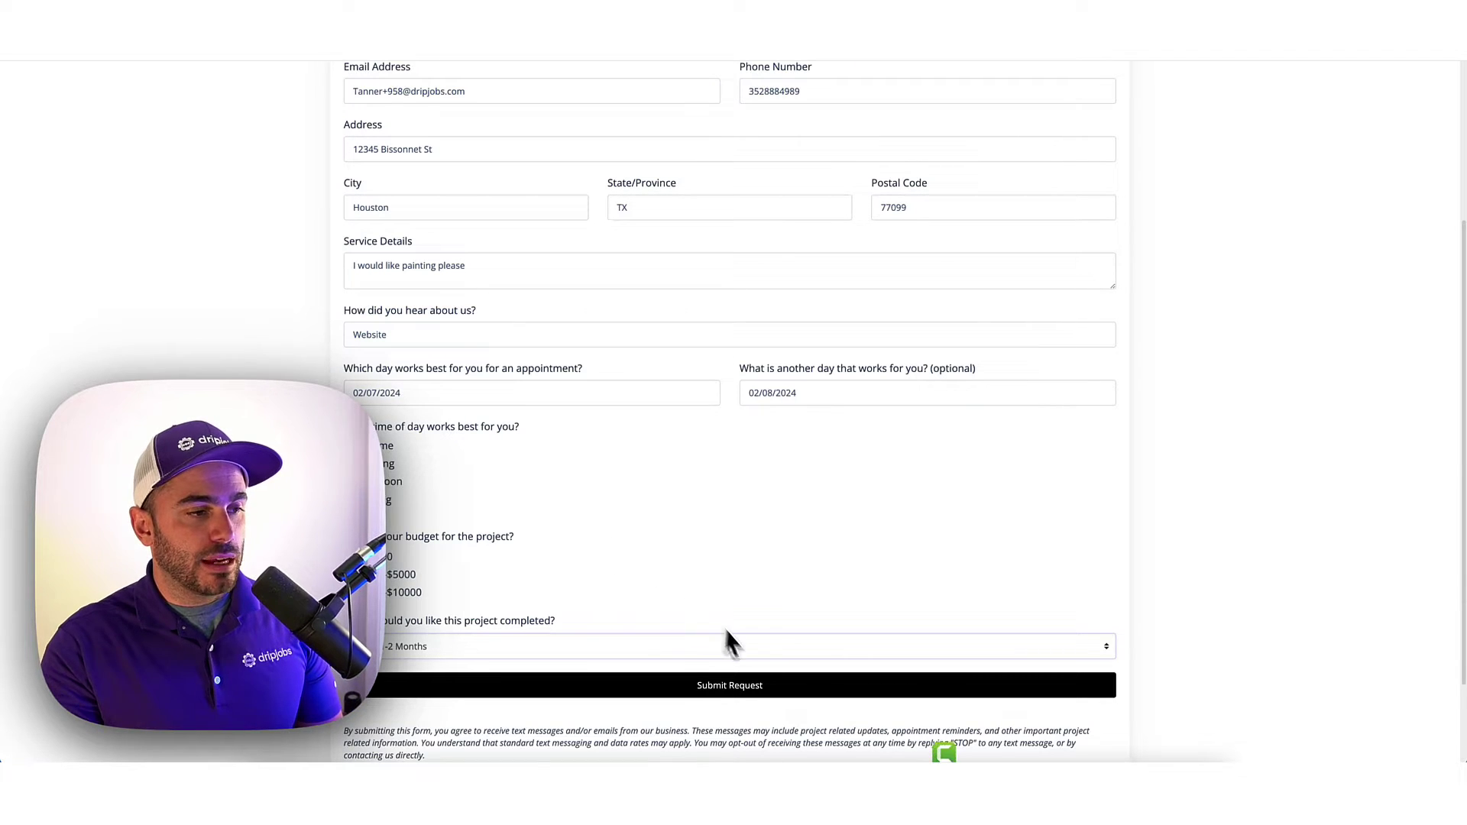
Submit the painting appointment request and return to the Sales Pipeline board.
{"action": "left_click", "coordinate": [746, 684]}
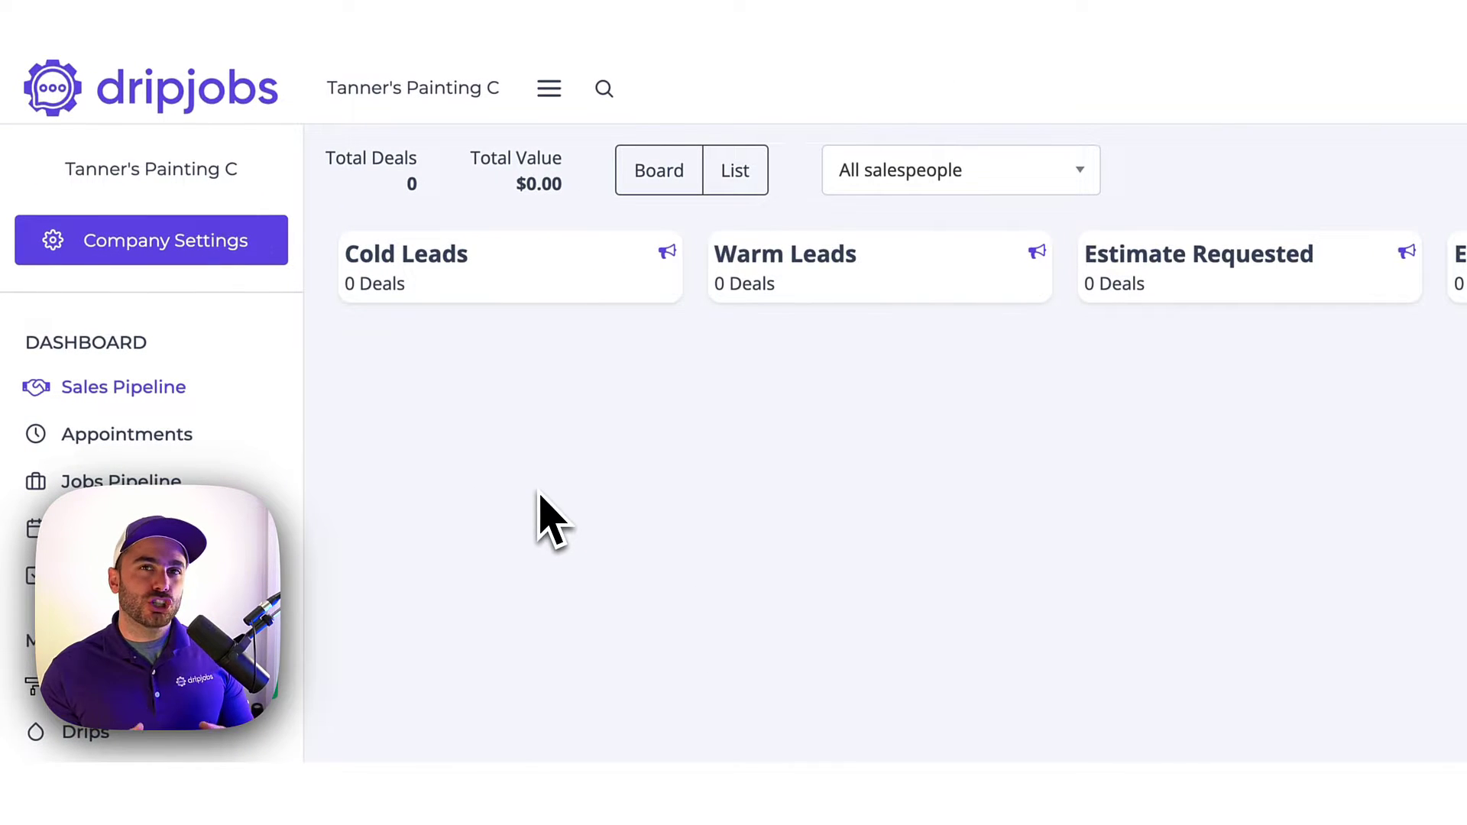
{"action": "left_click", "coordinate": [95, 109]}
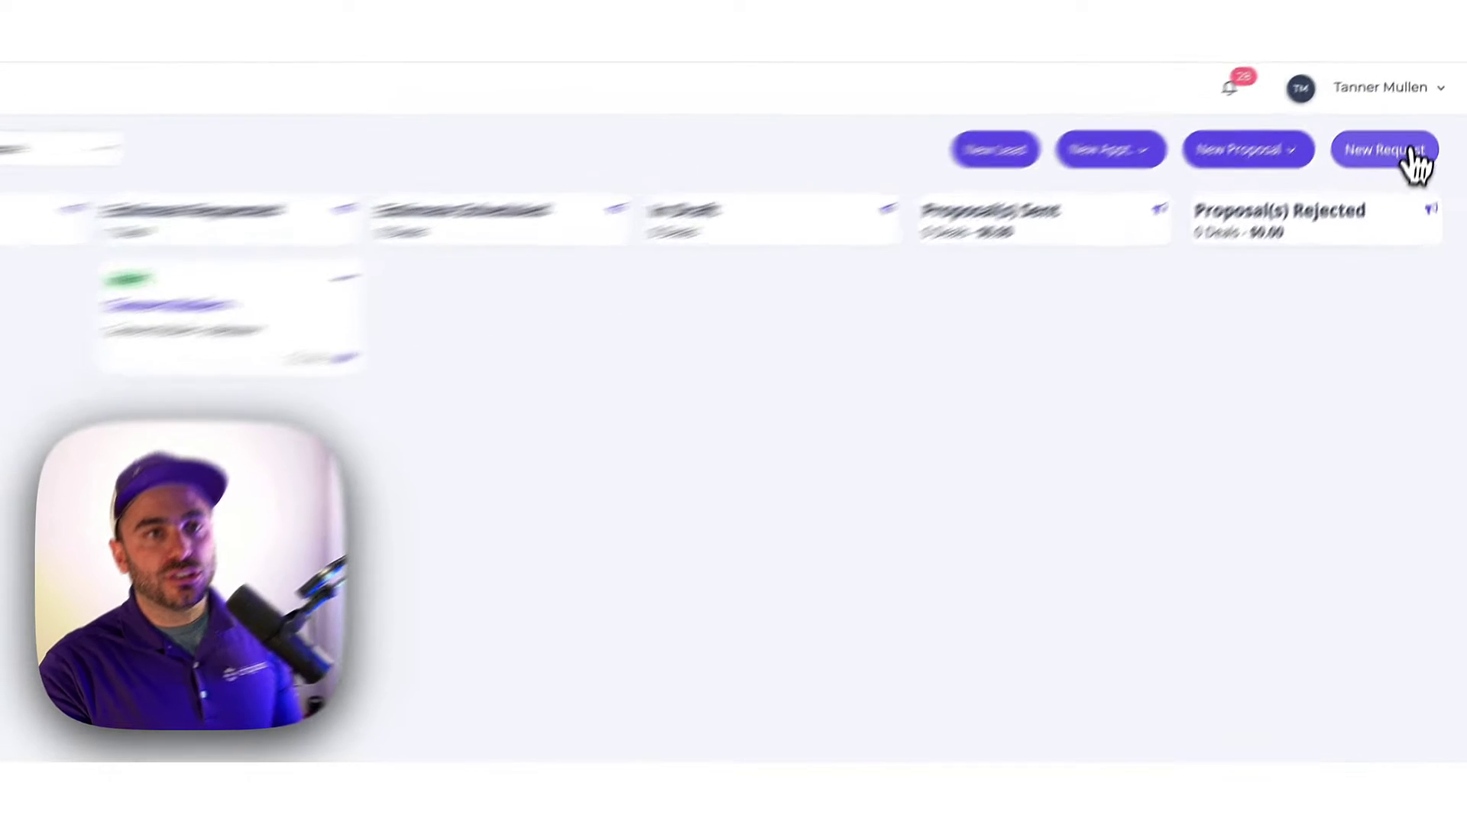
{"action": "left_click", "coordinate": [1424, 122]}
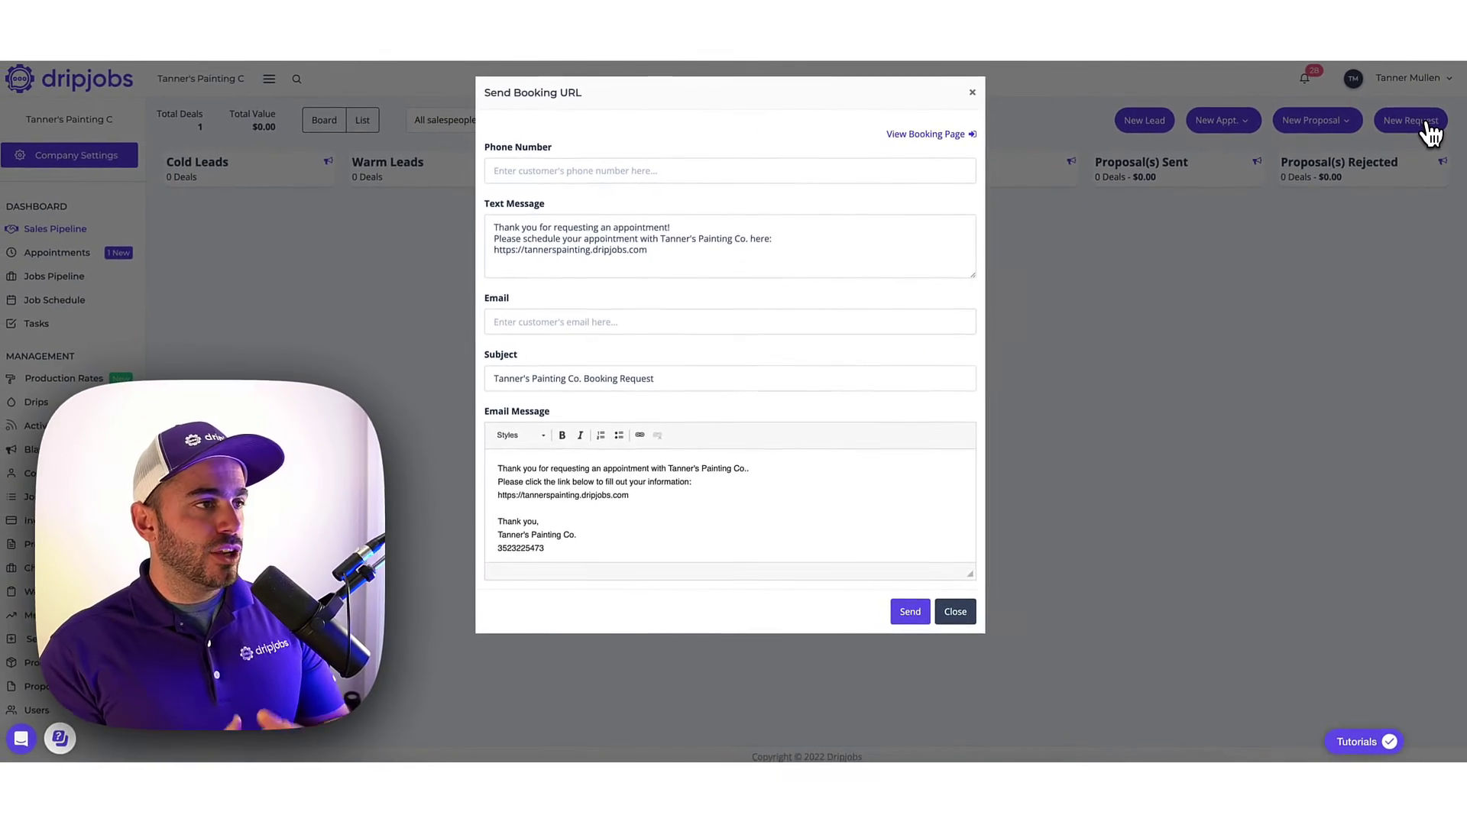
{"action": "left_click", "coordinate": [975, 94]}
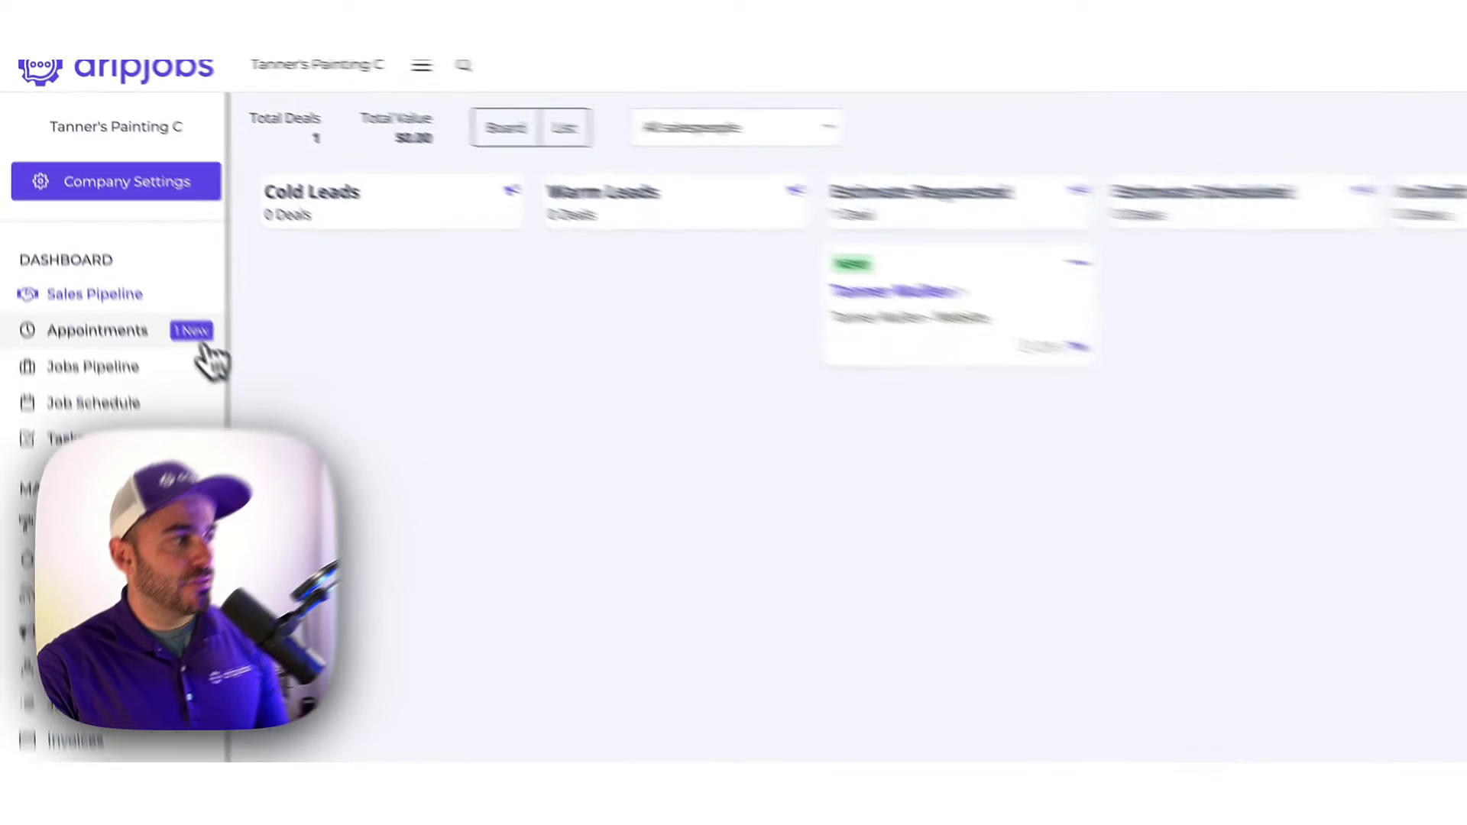
Open the Drips page under Management in the sidebar.
{"action": "left_click", "coordinate": [183, 337]}
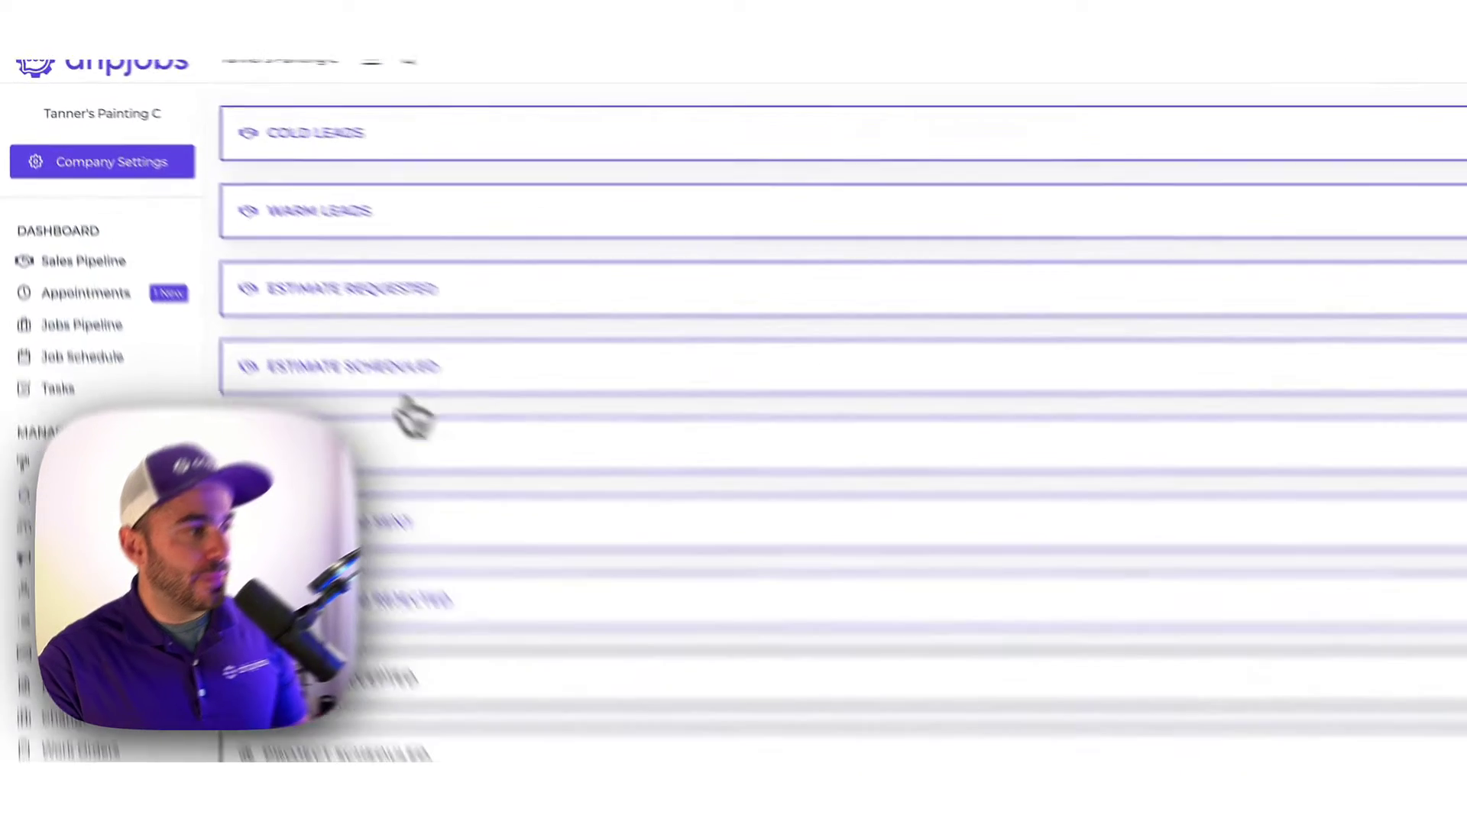
Expand In Draft, Estimate Scheduled and Estimate Requested, then open the Immediate Confirmation drip.
{"action": "left_click", "coordinate": [340, 360]}
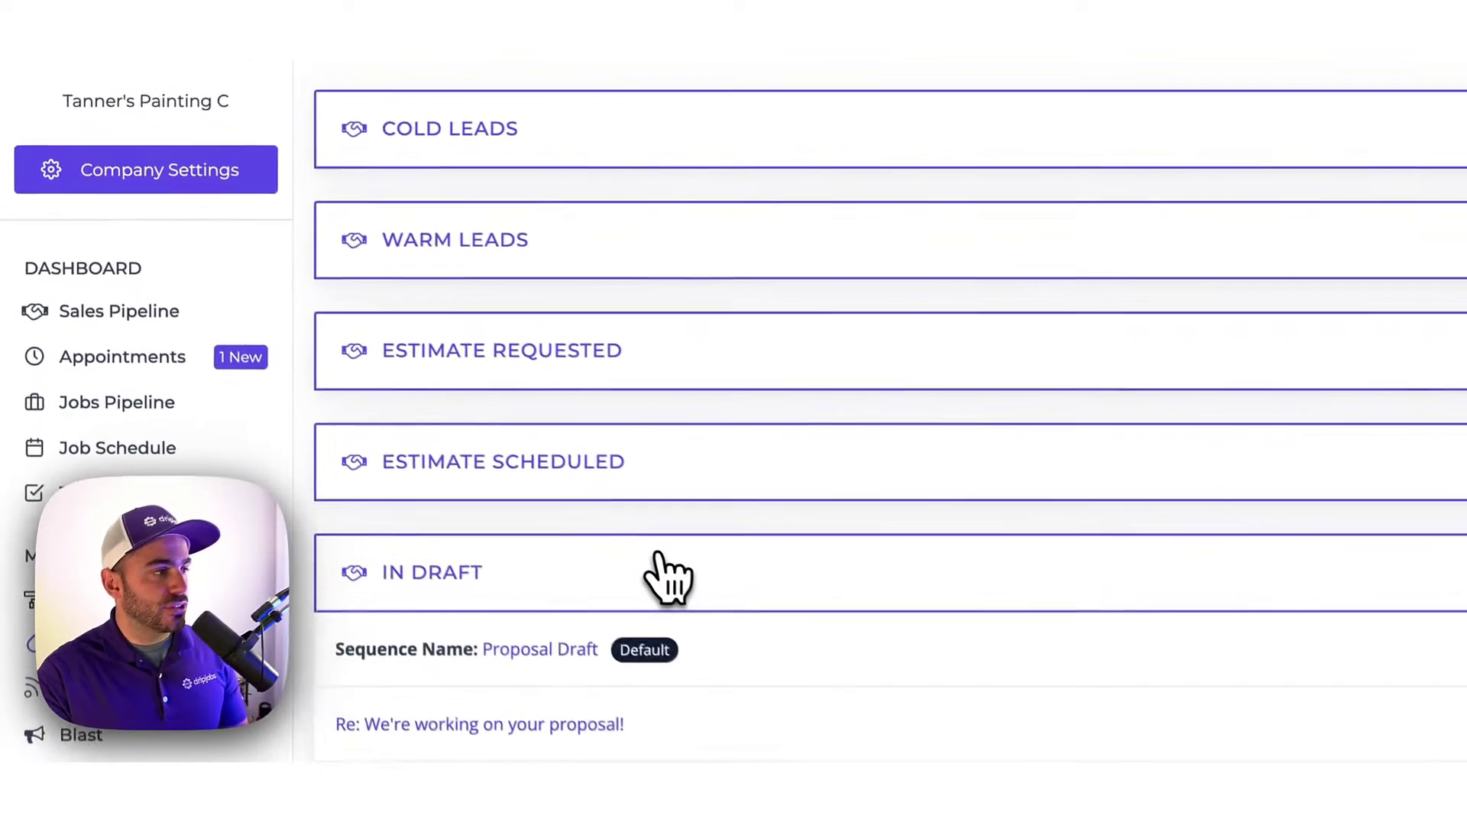
{"action": "left_click", "coordinate": [680, 478]}
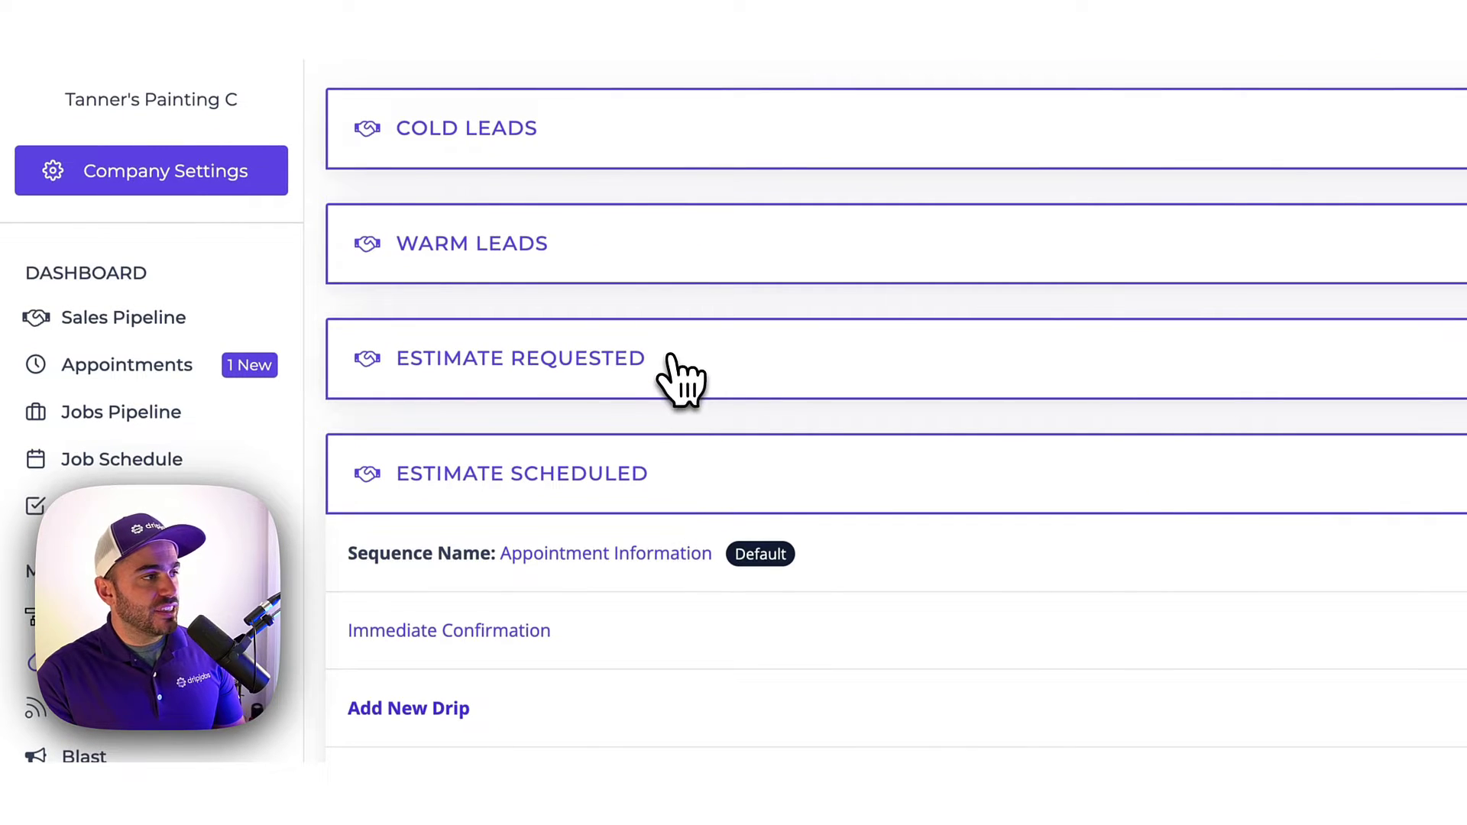
{"action": "left_click", "coordinate": [672, 358]}
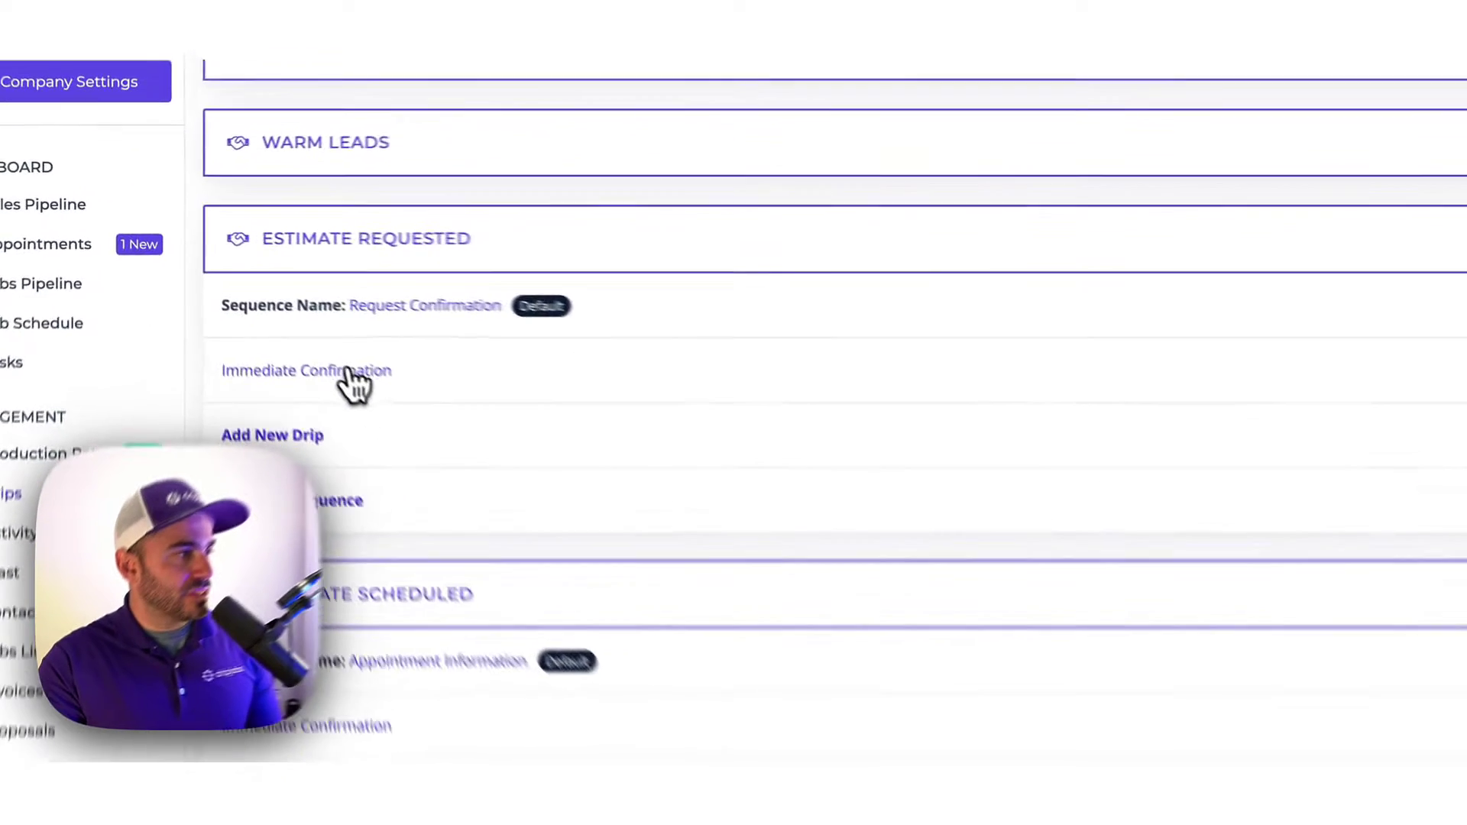
{"action": "left_click", "coordinate": [262, 329]}
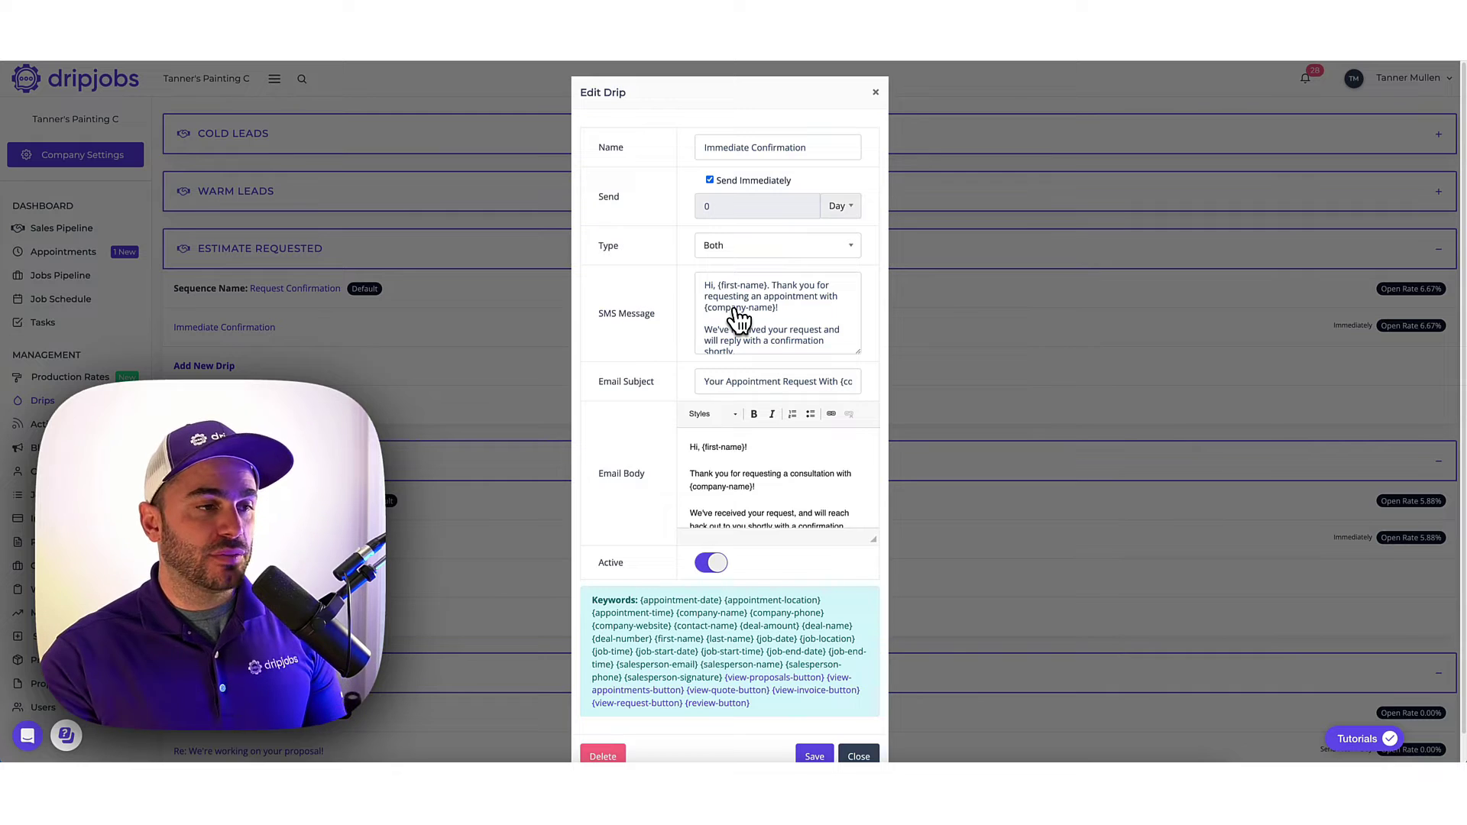
Review the Immediate Confirmation drip, close it and the new-drip form unsaved, then go to Sales Pipeline.
{"action": "scroll", "coordinate": [764, 484], "scroll_direction": "down", "scroll_amount": 3}
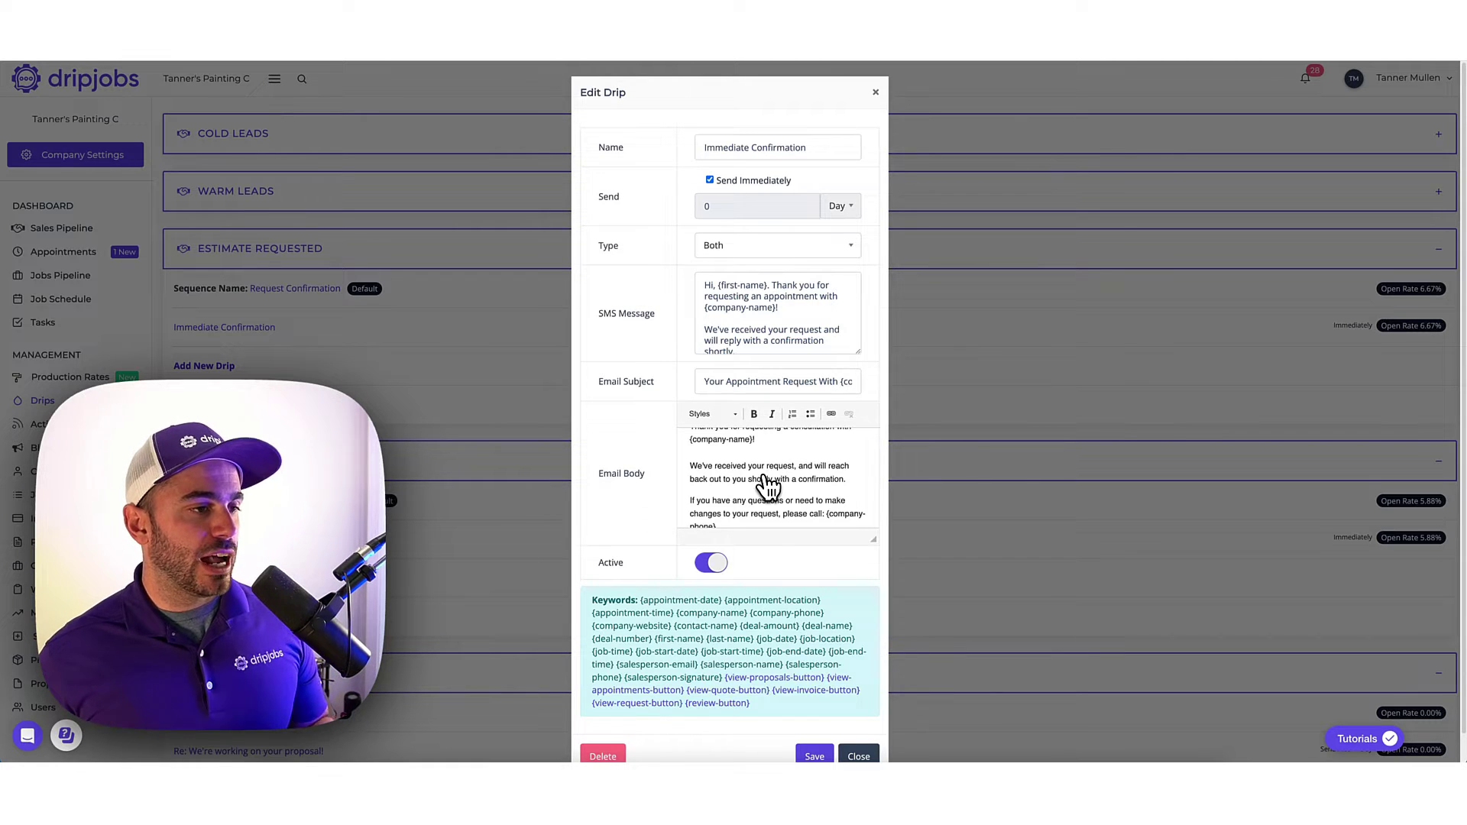
{"action": "scroll", "coordinate": [766, 487], "scroll_direction": "down", "scroll_amount": 4}
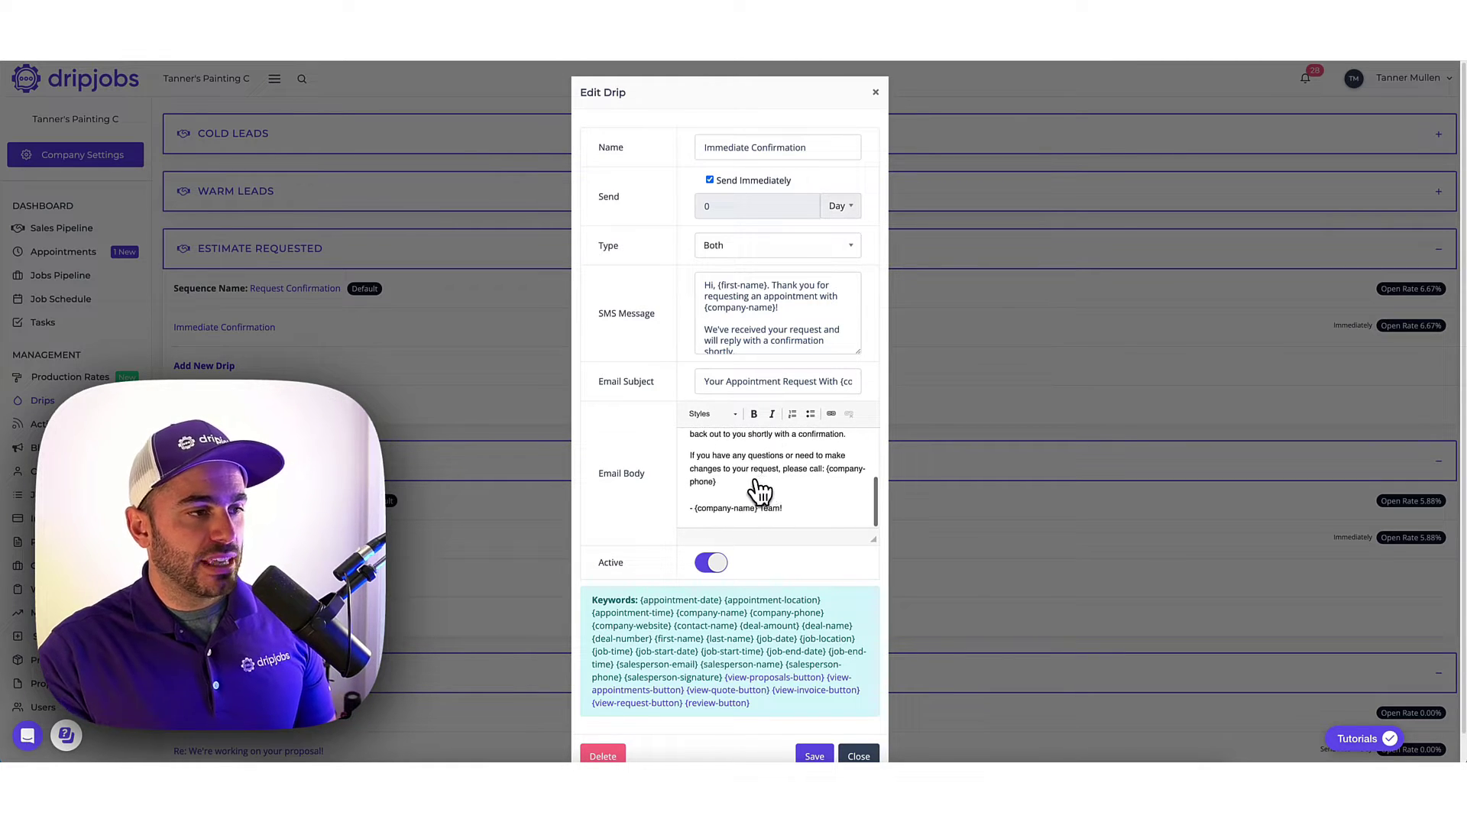
{"action": "left_click", "coordinate": [859, 737]}
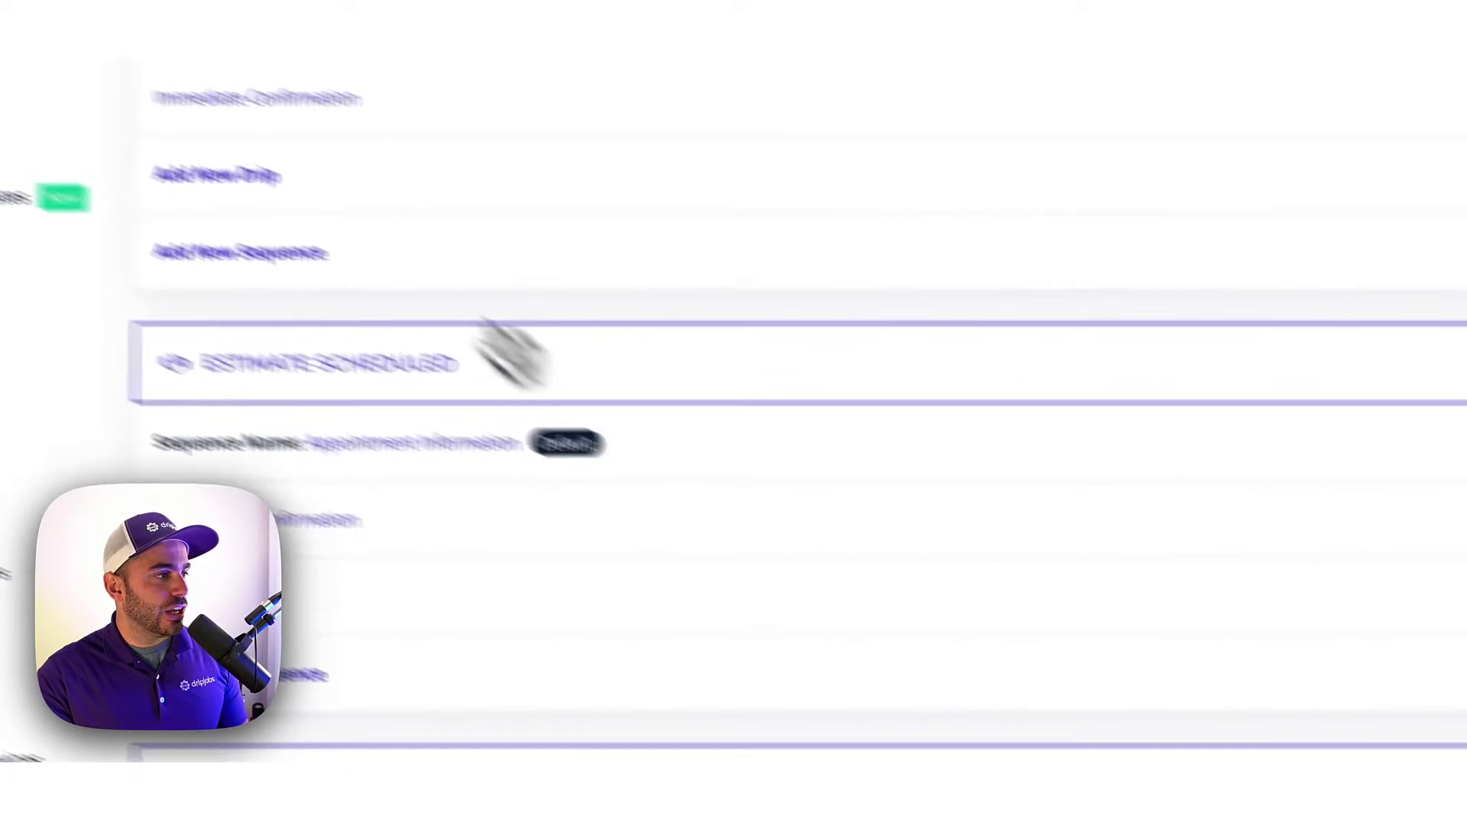
{"action": "left_click", "coordinate": [412, 251]}
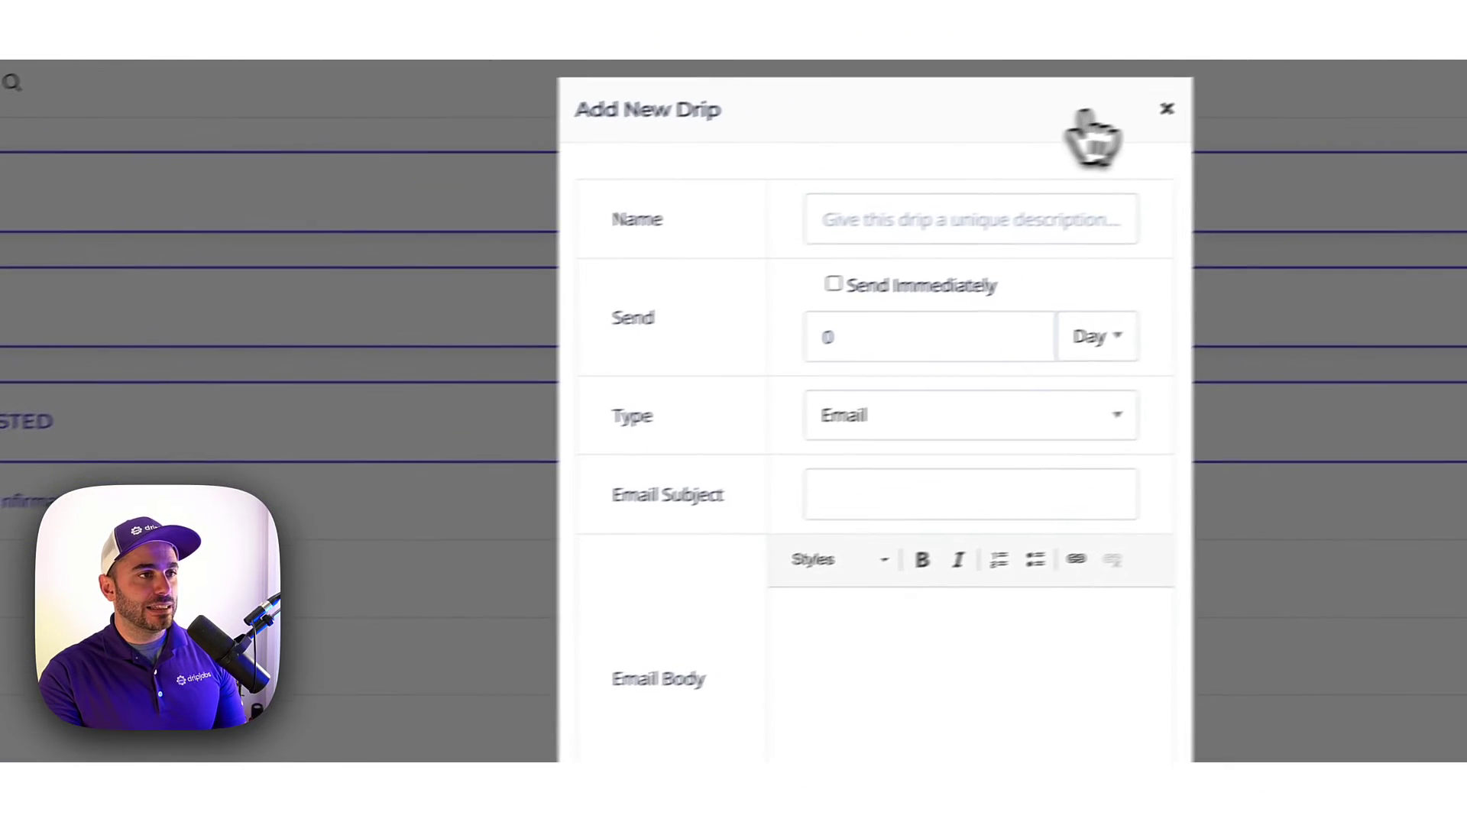
{"action": "left_click", "coordinate": [1165, 109]}
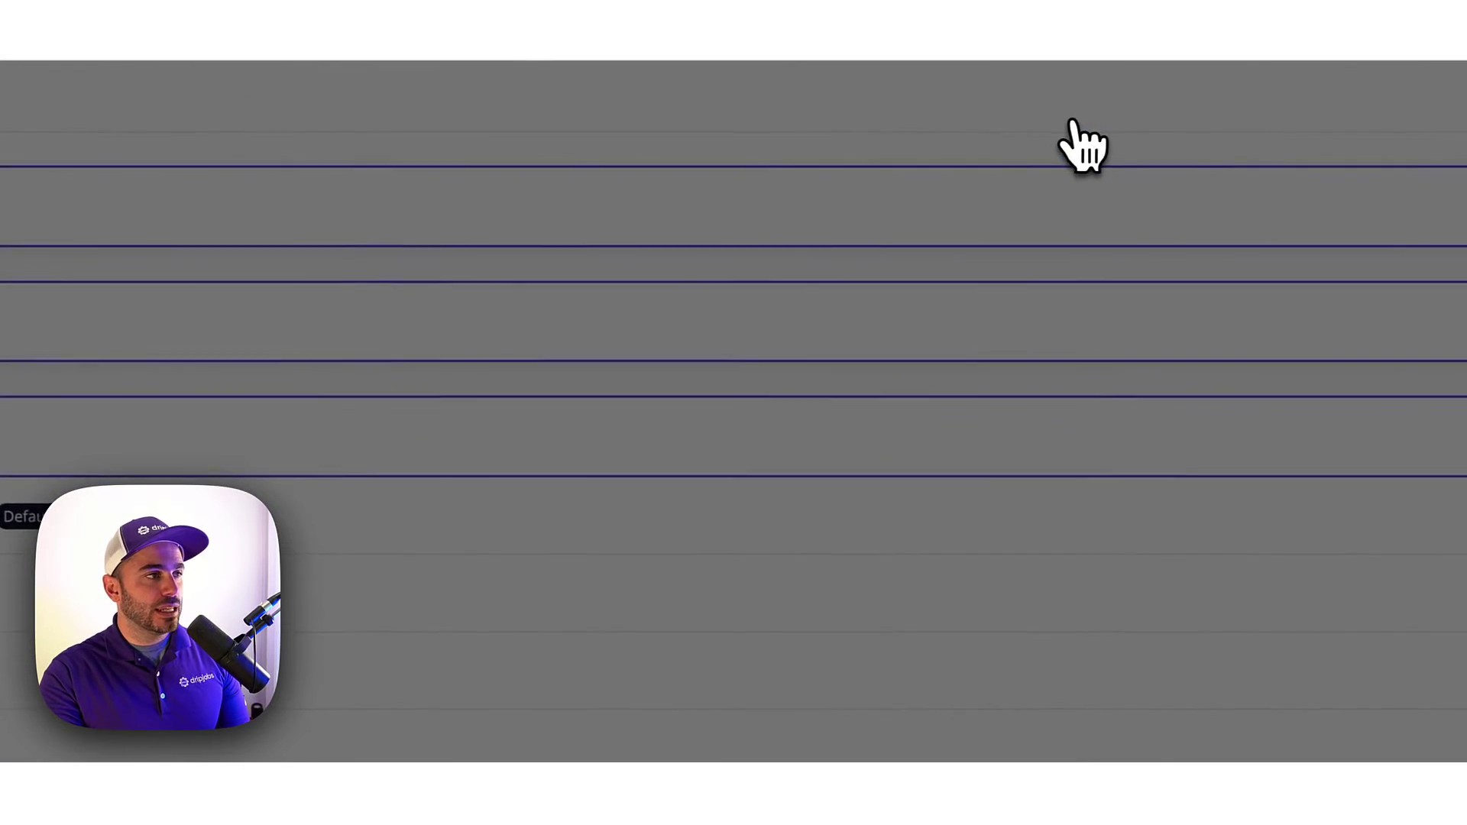
{"action": "left_click", "coordinate": [126, 390]}
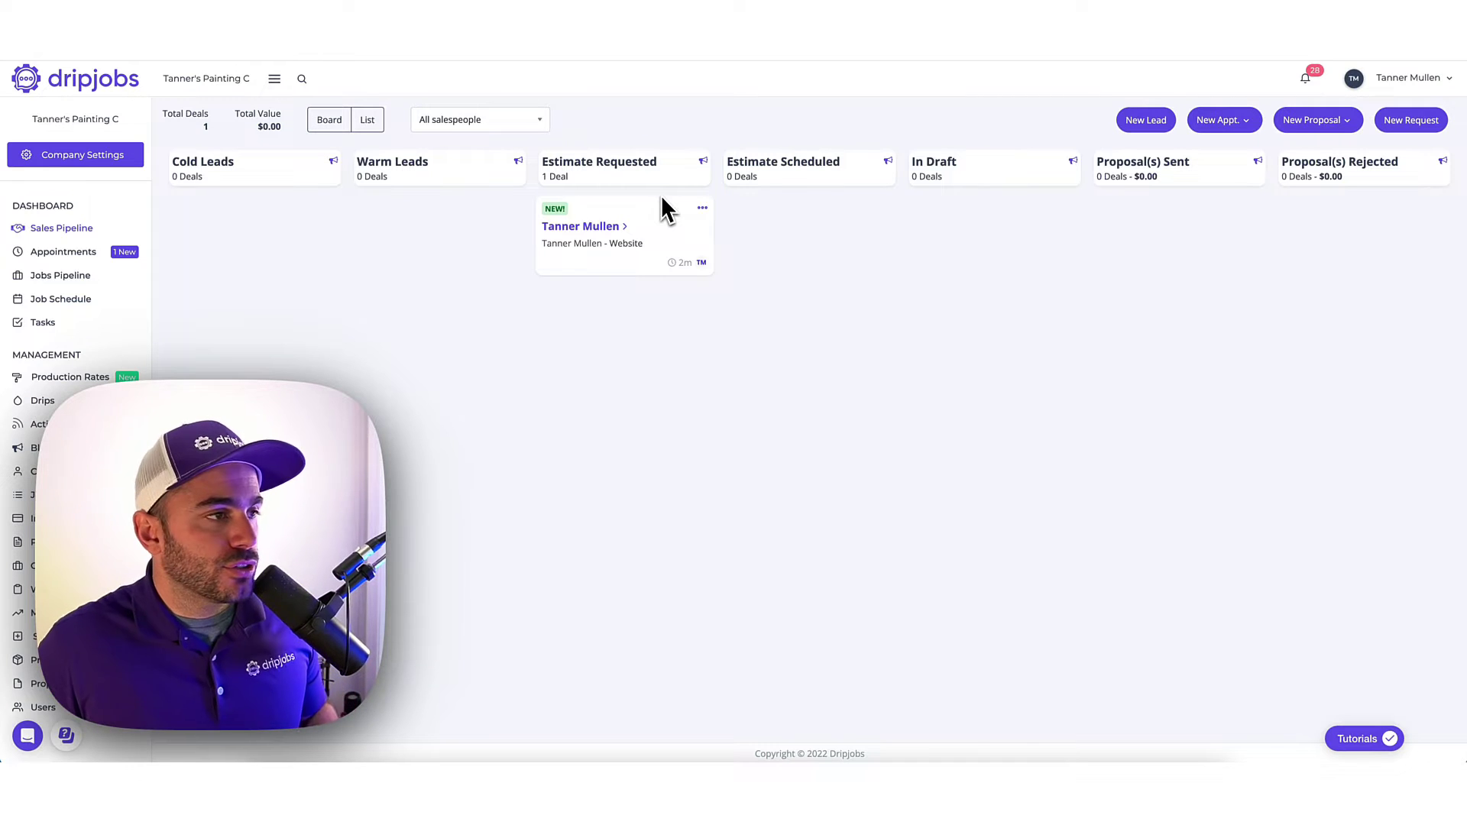
In Appointments, start scheduling the pending painting request listed under Requests.
{"action": "left_click", "coordinate": [85, 252]}
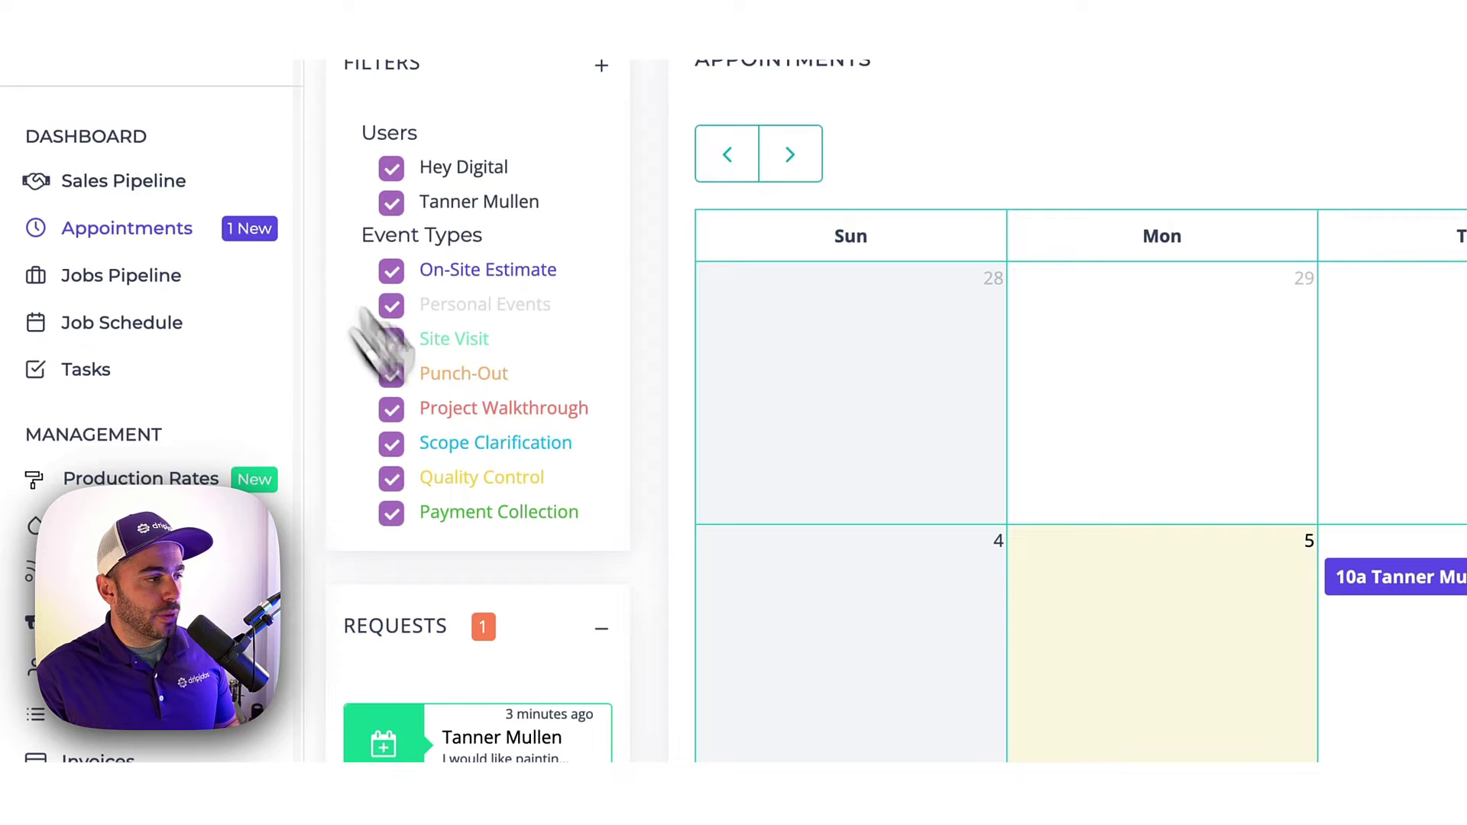
{"action": "scroll", "coordinate": [474, 627], "scroll_direction": "down", "scroll_amount": 2}
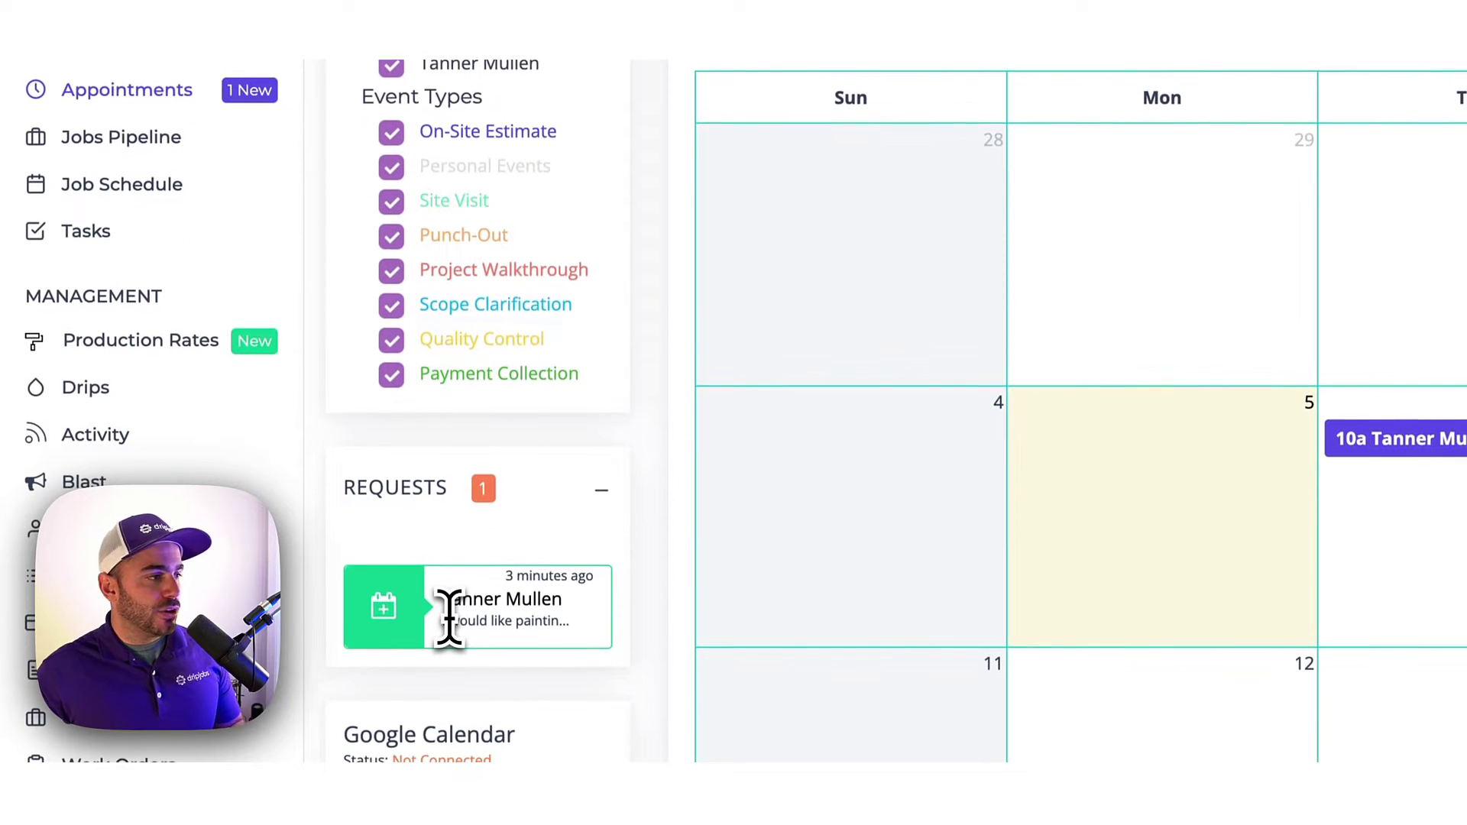
{"action": "left_click", "coordinate": [389, 620]}
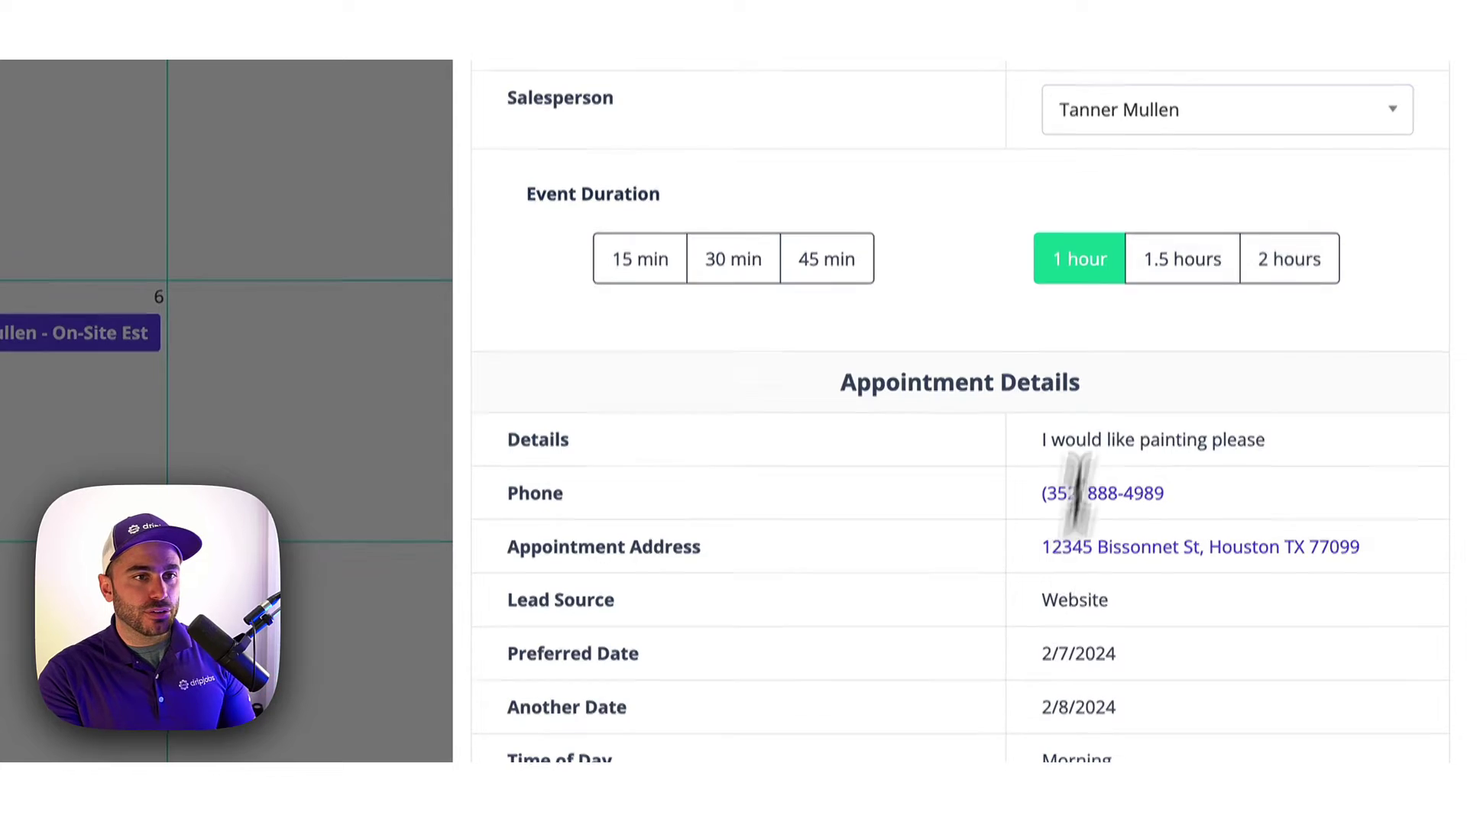
Schedule the on-site estimate for 02/07/2024 at 09:00 AM.
{"action": "left_click", "coordinate": [1132, 229]}
{"action": "left_click", "coordinate": [1251, 444]}
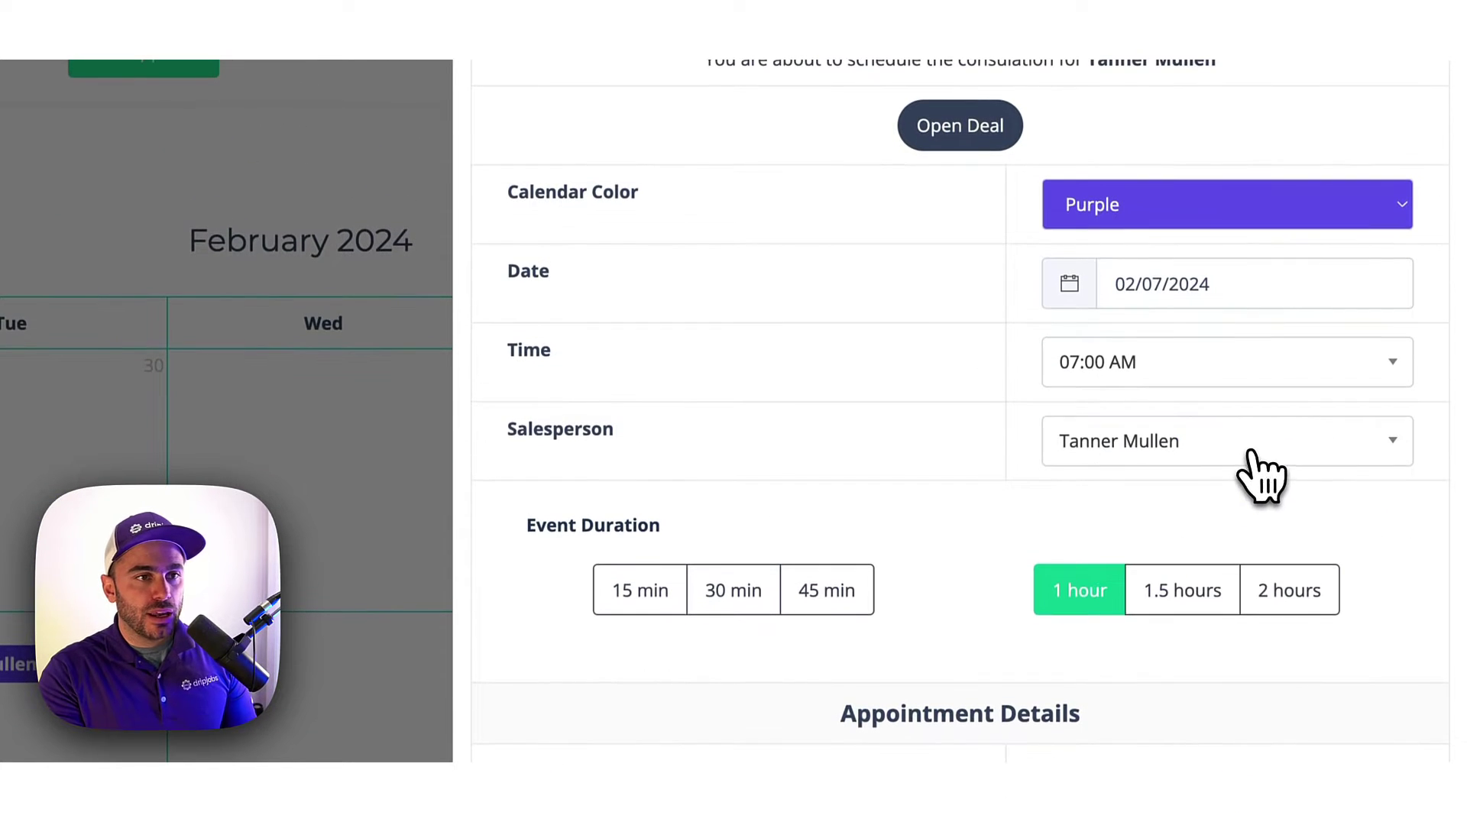
{"action": "left_click", "coordinate": [1074, 364]}
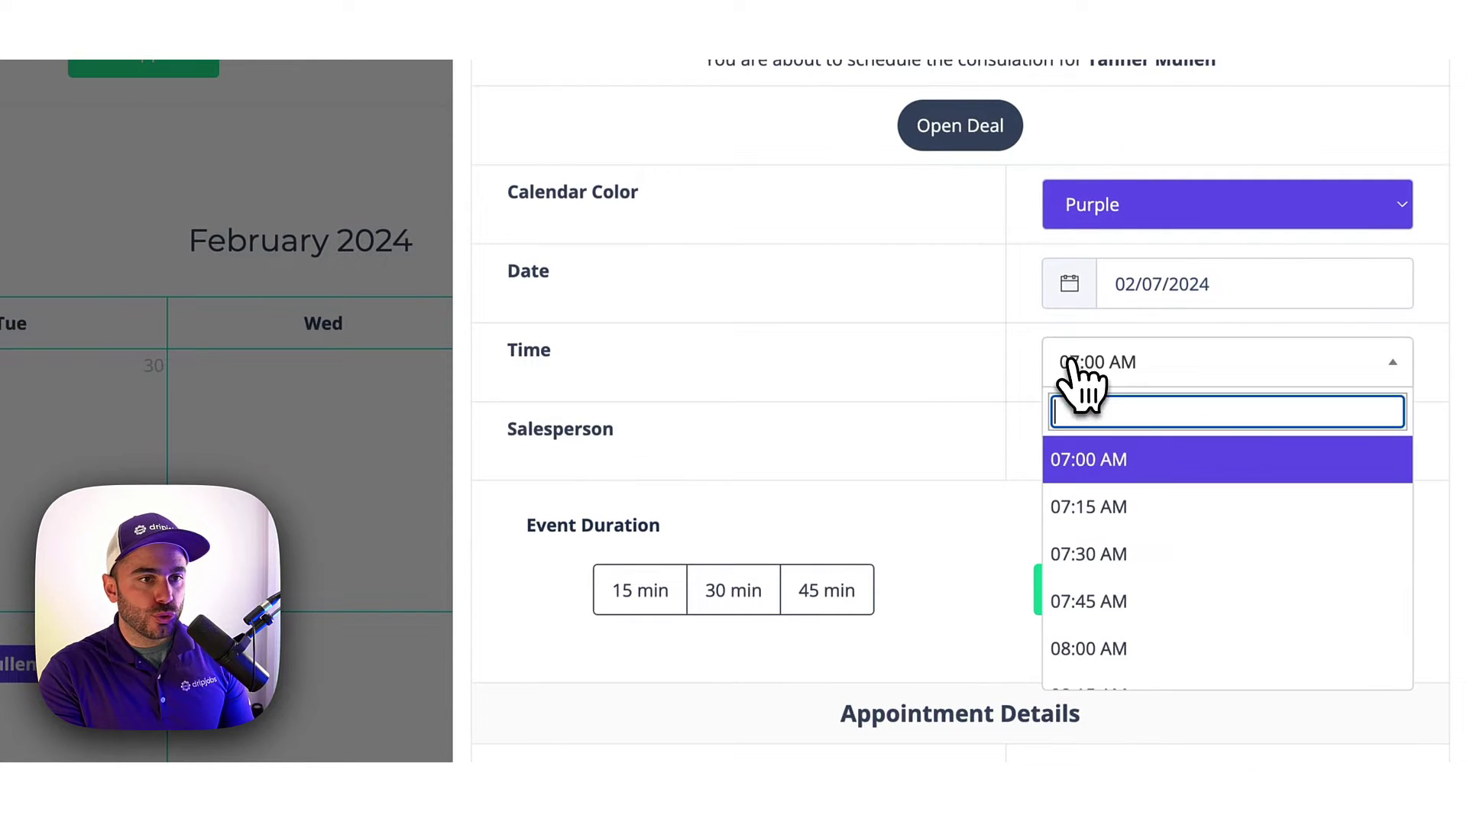
{"action": "scroll", "coordinate": [1085, 566], "scroll_direction": "down", "scroll_amount": 4}
{"action": "left_click", "coordinate": [1119, 572]}
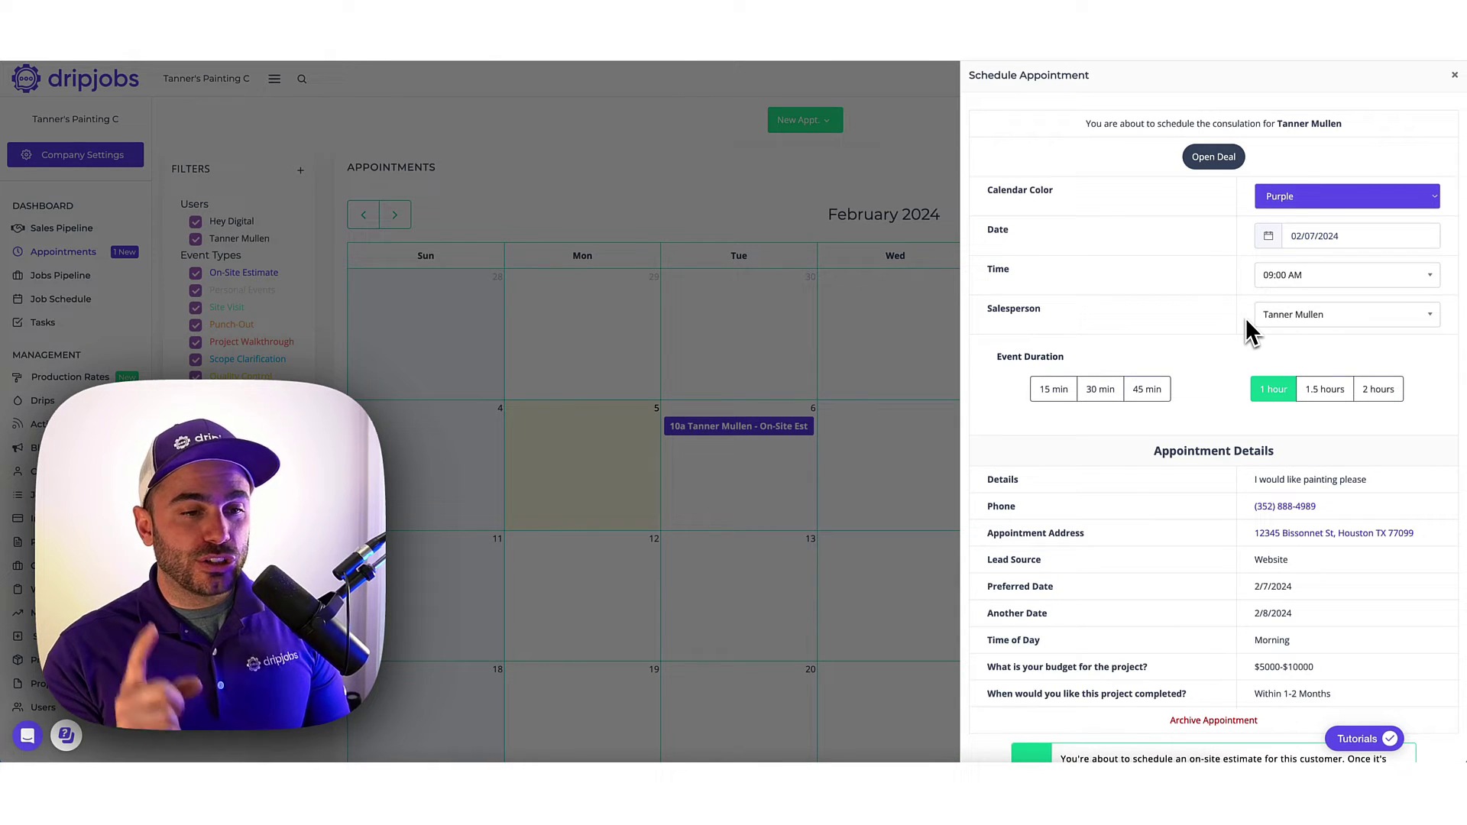
{"action": "scroll", "coordinate": [1242, 305], "scroll_direction": "down", "scroll_amount": 2}
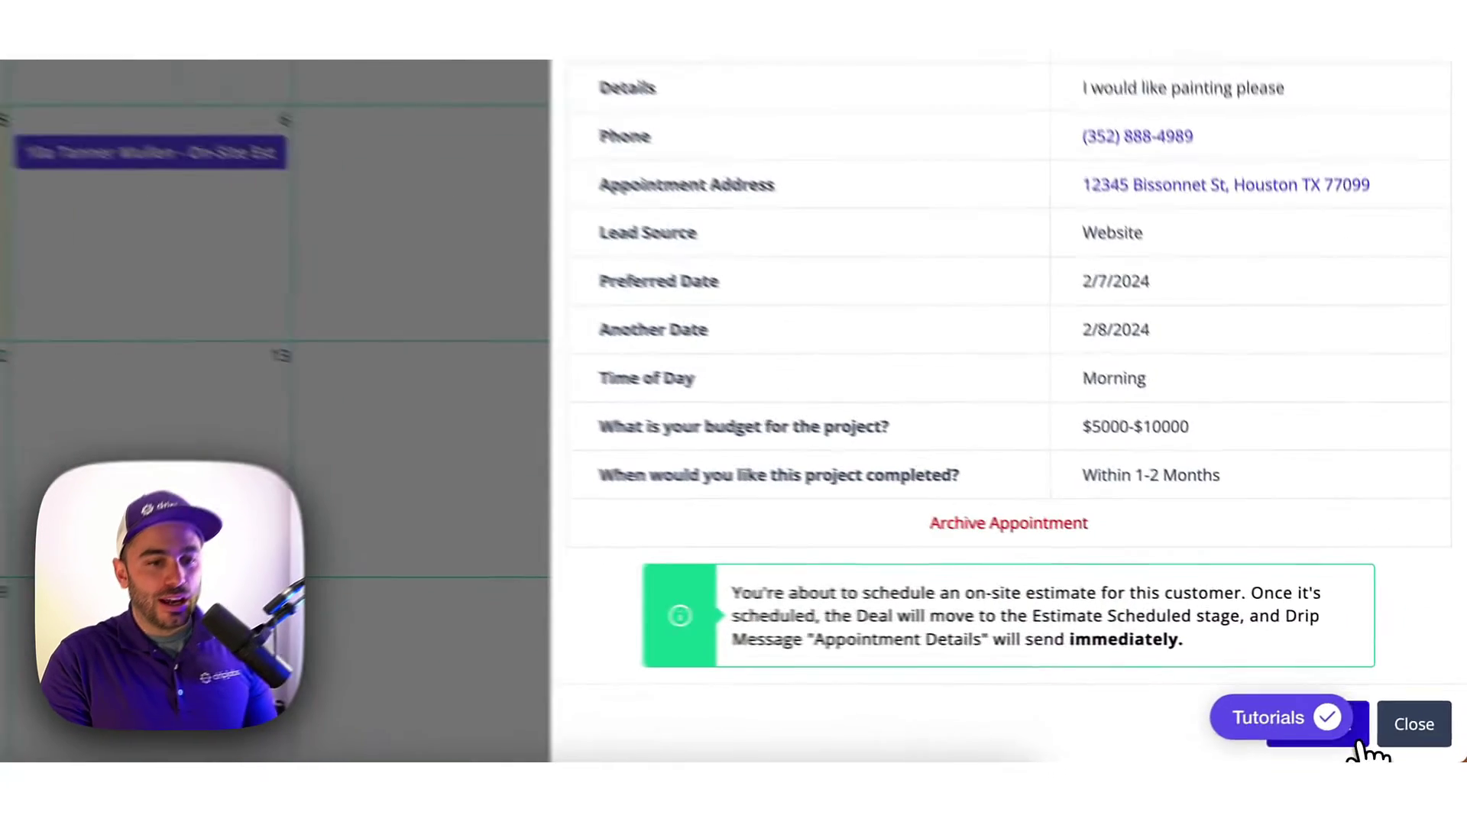
{"action": "left_click", "coordinate": [1411, 755]}
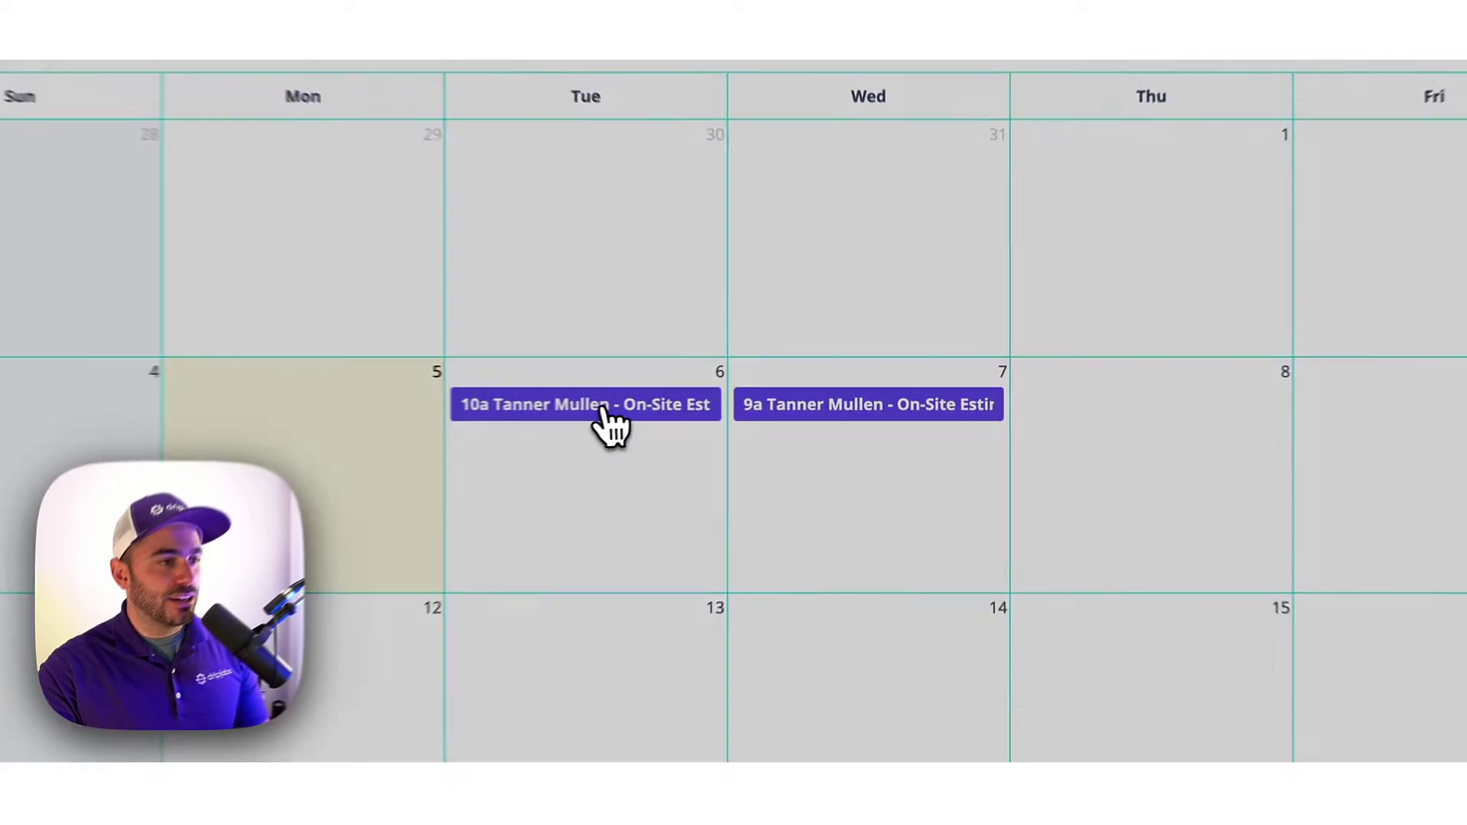
View and close the details of the February 6 and February 7 estimate appointments.
{"action": "left_click", "coordinate": [741, 427]}
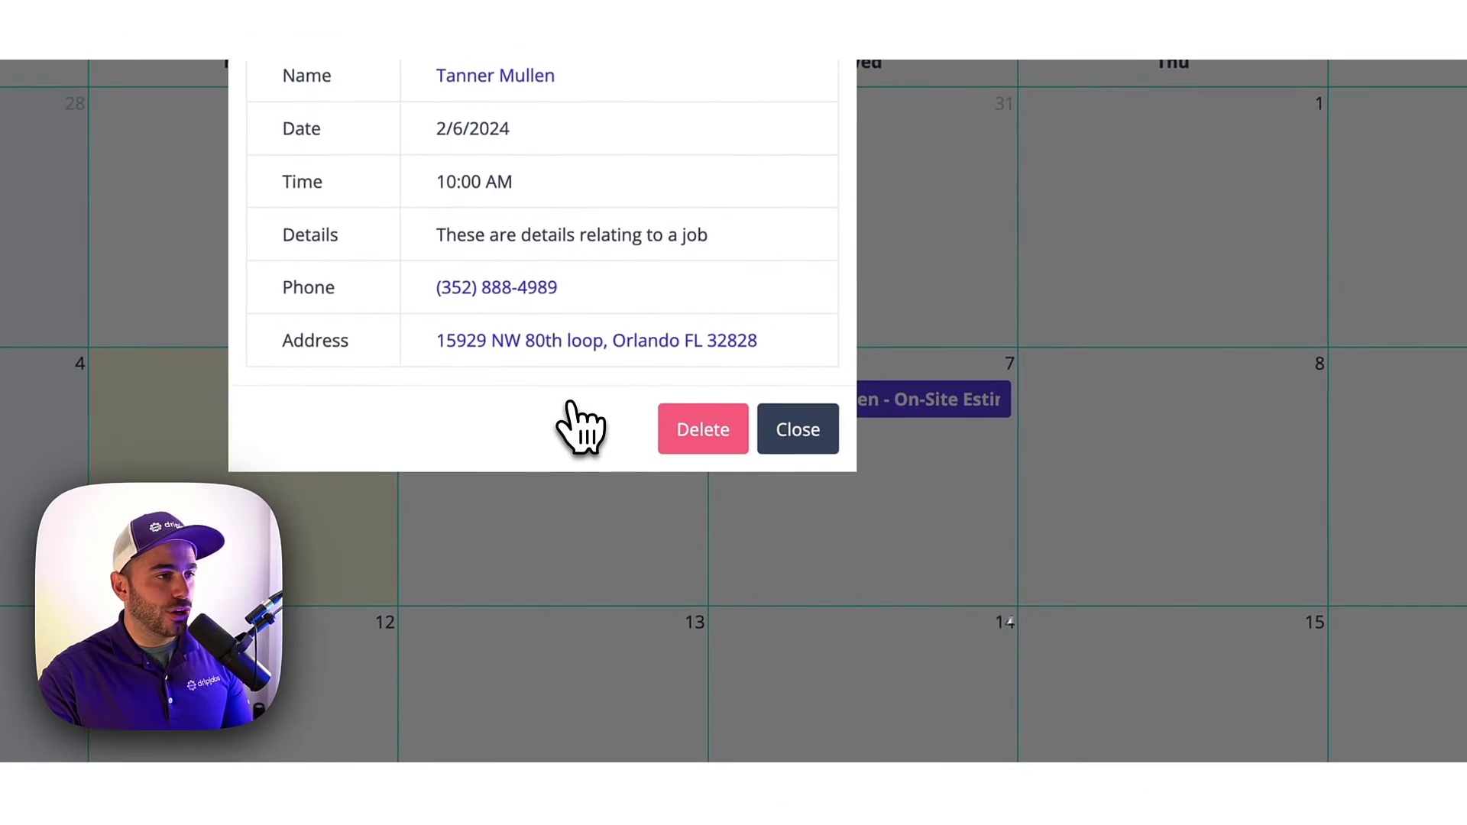
{"action": "left_click", "coordinate": [807, 448]}
{"action": "left_click", "coordinate": [902, 401]}
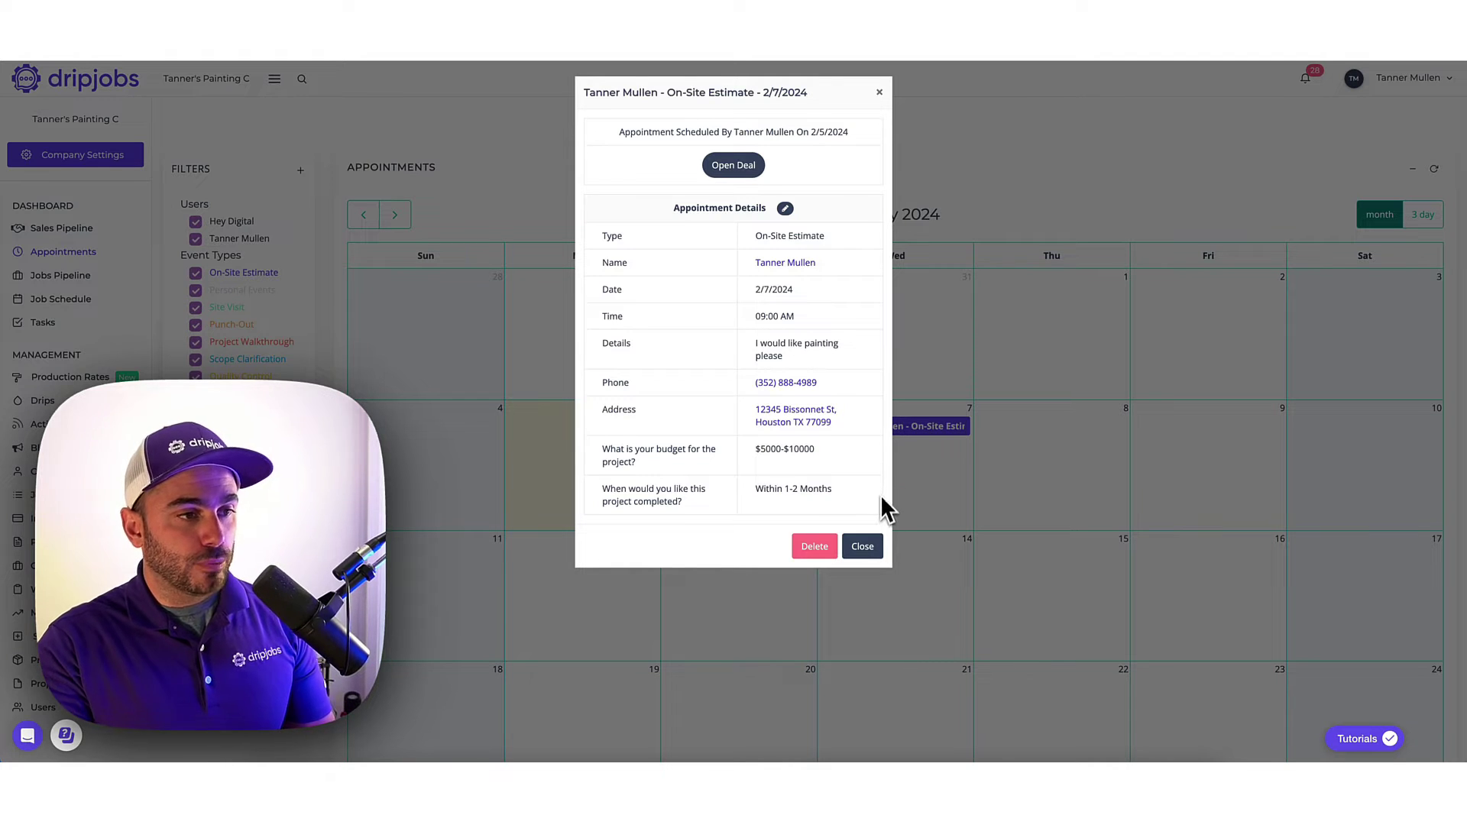
{"action": "left_click", "coordinate": [875, 549]}
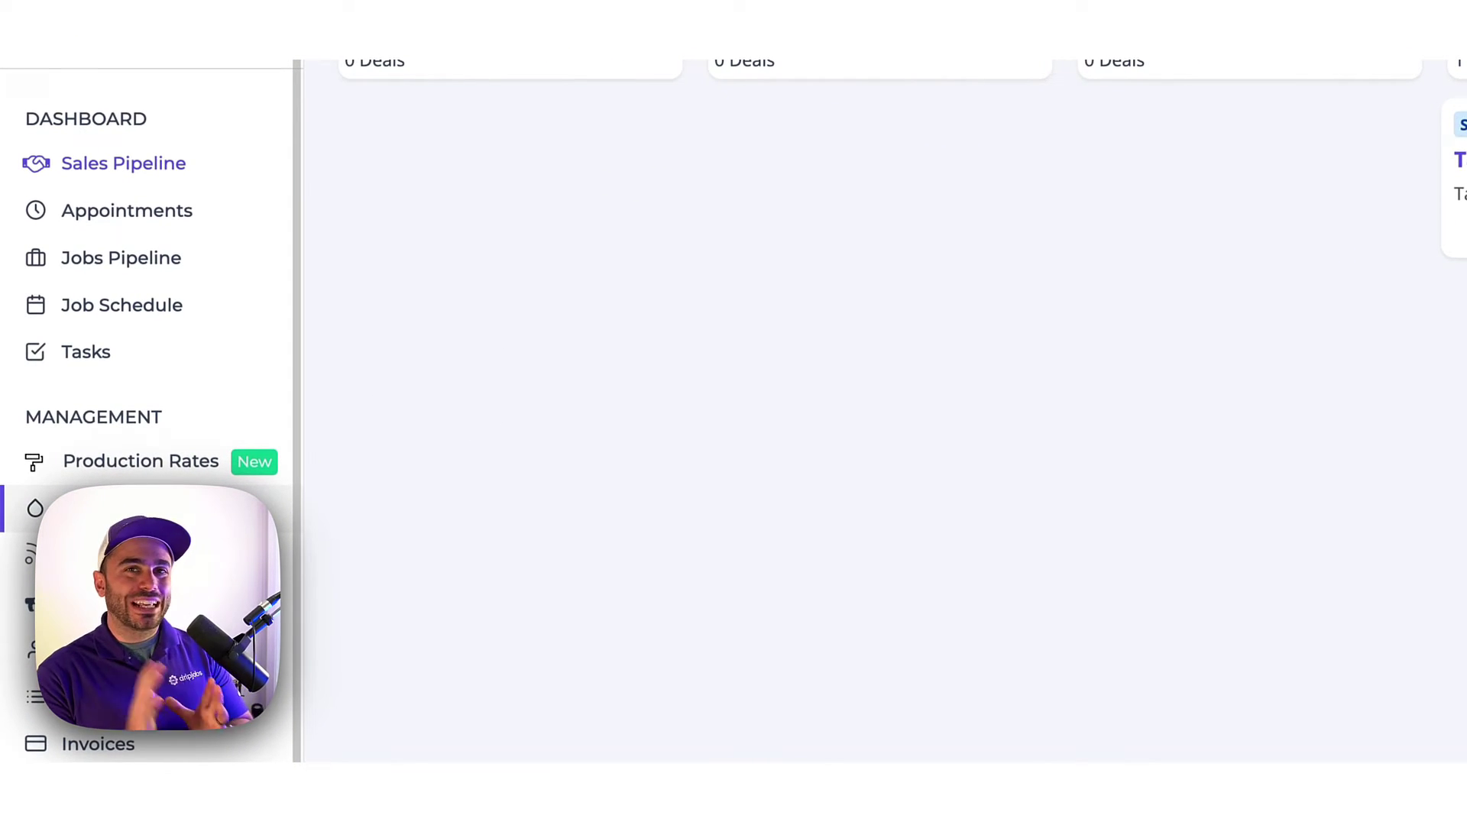
Open the Drips page again from the Management sidebar.
{"action": "left_click", "coordinate": [85, 509]}
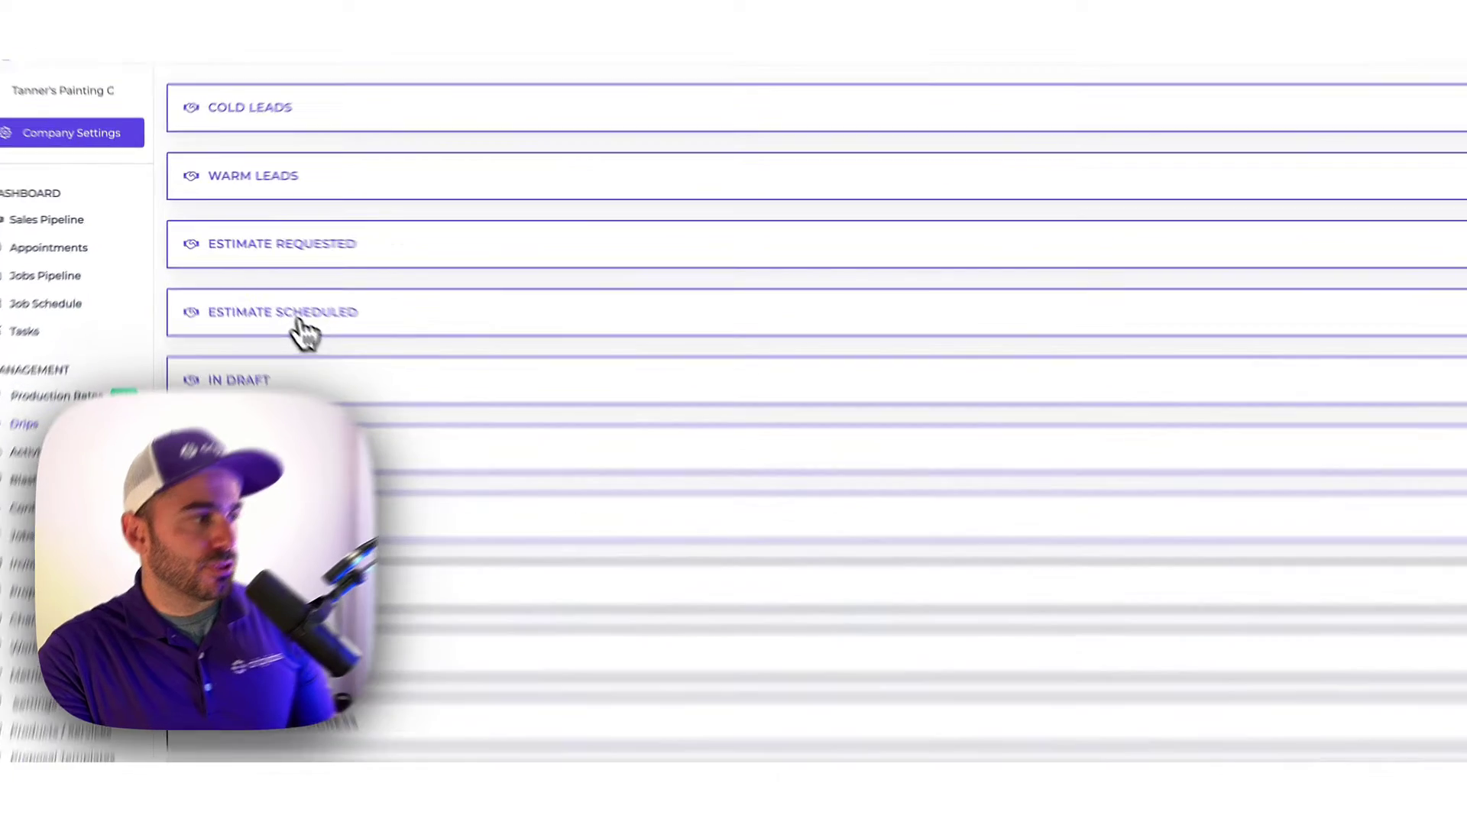
Expand Estimate Scheduled and review the Immediate Confirmation drip's SMS and email text, closing without changes.
{"action": "left_click", "coordinate": [278, 313]}
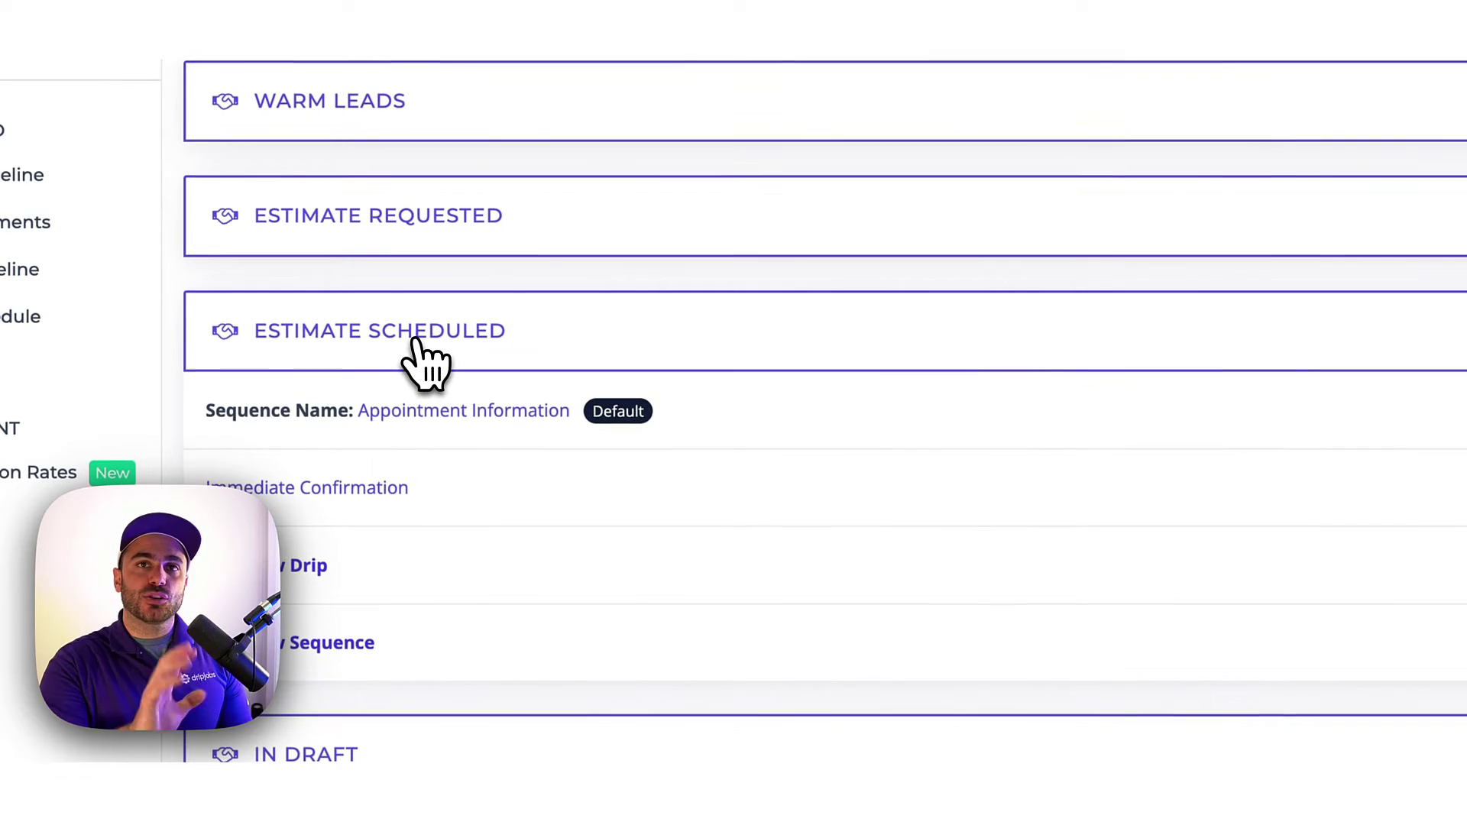
{"action": "left_click", "coordinate": [397, 489]}
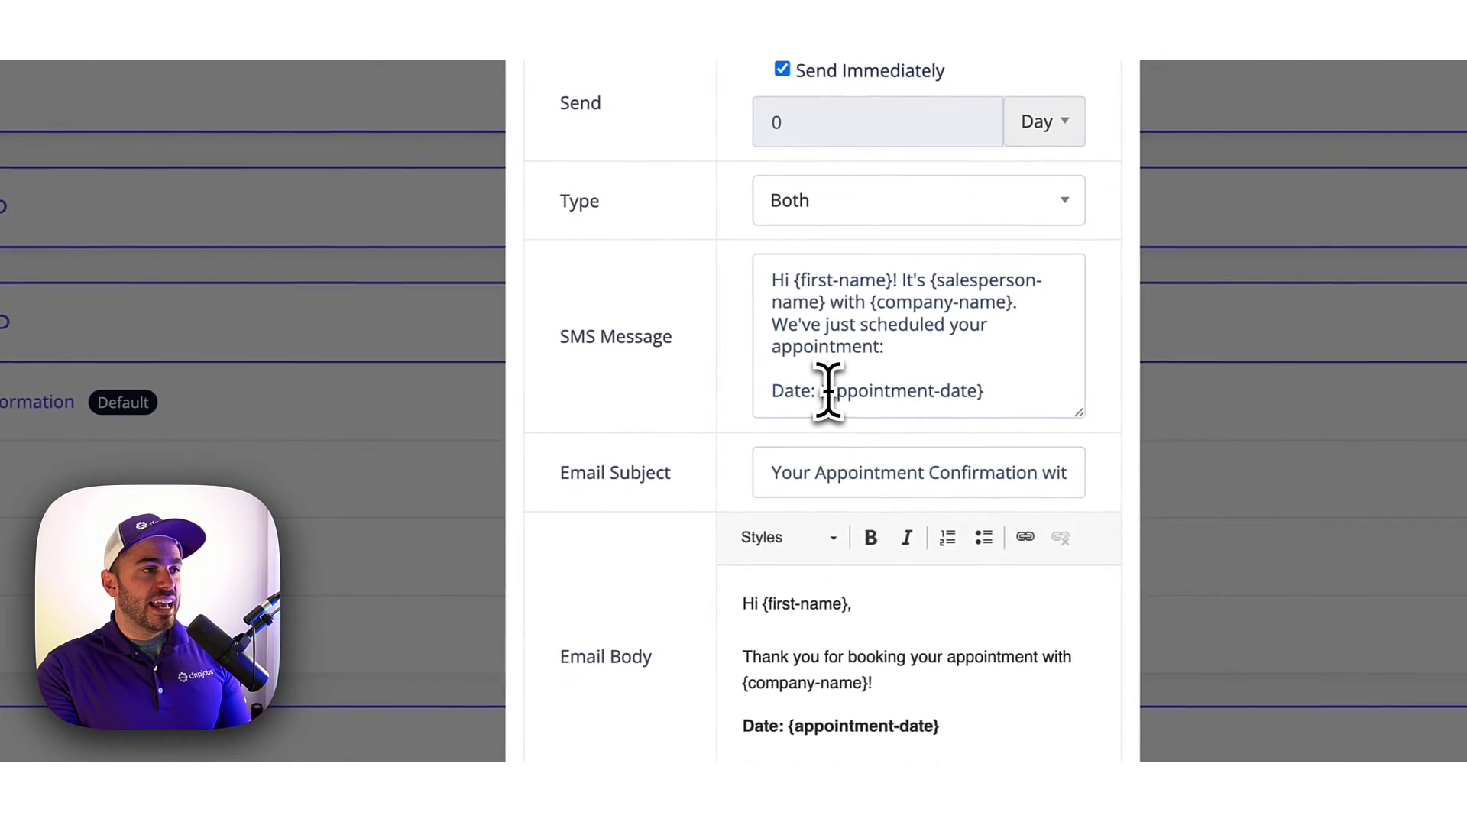
{"action": "scroll", "coordinate": [879, 394], "scroll_direction": "down", "scroll_amount": 2}
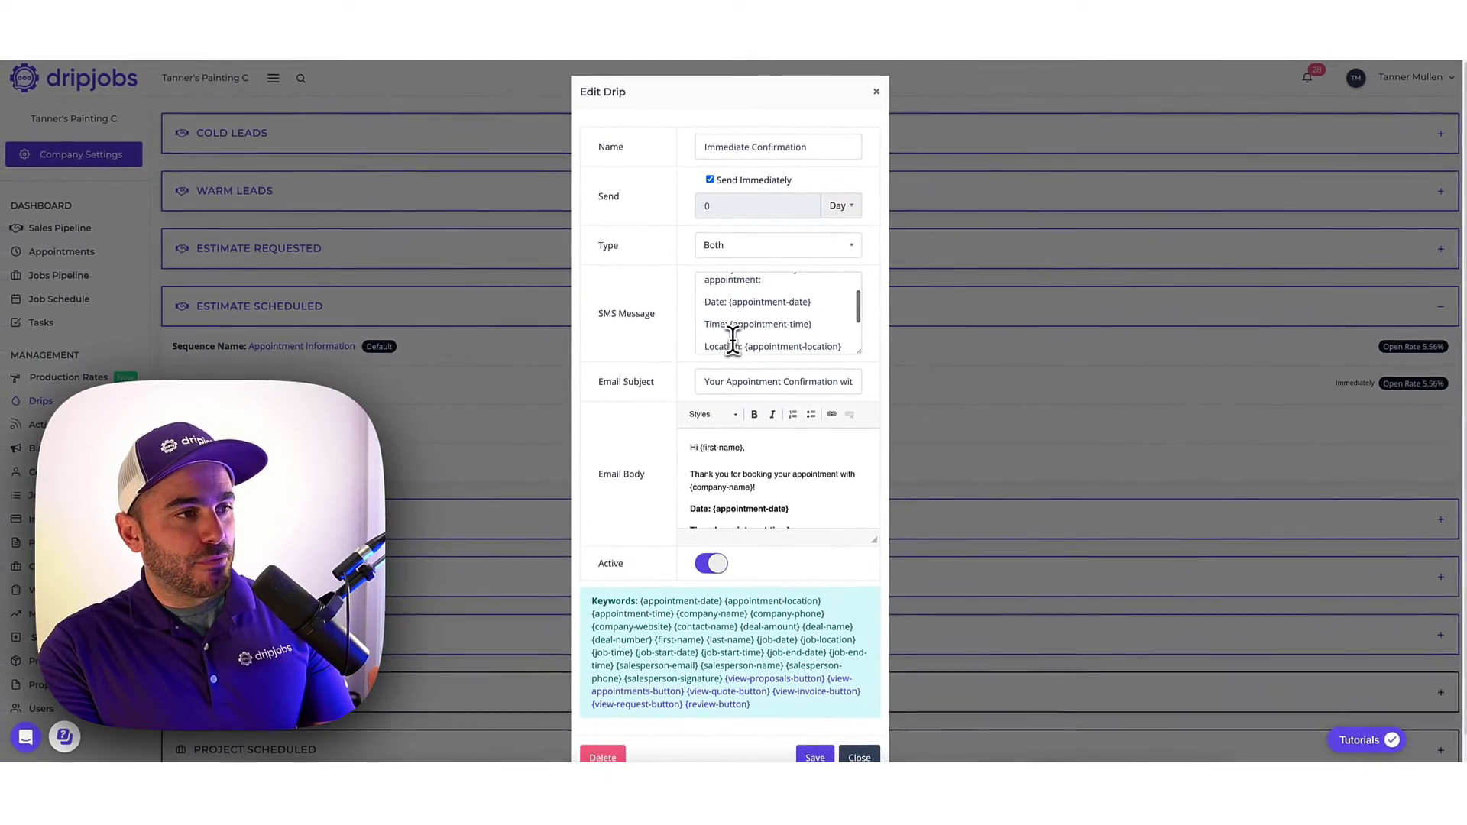
{"action": "scroll", "coordinate": [736, 336], "scroll_direction": "down", "scroll_amount": 1}
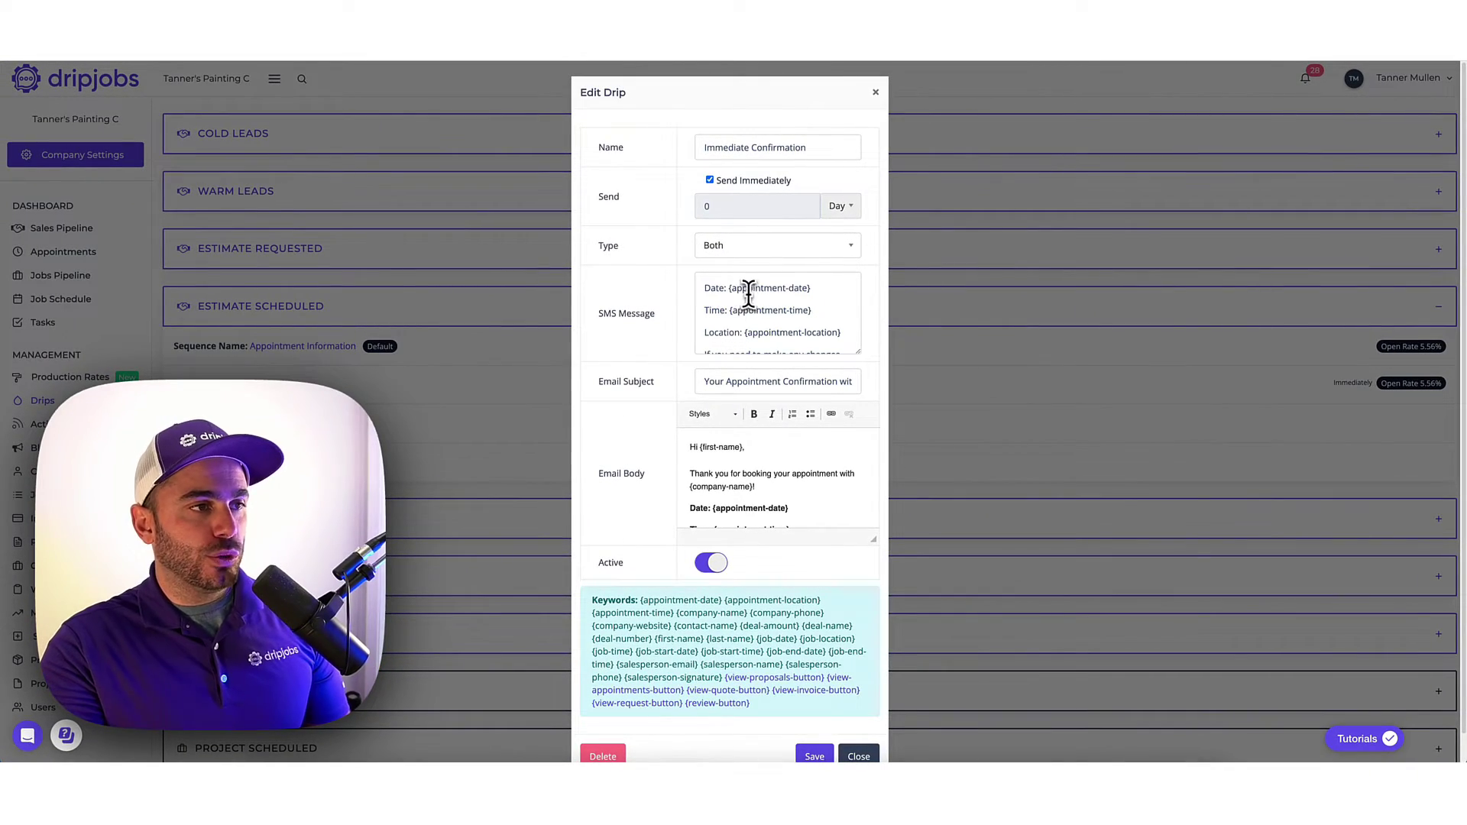
{"action": "left_click", "coordinate": [733, 291]}
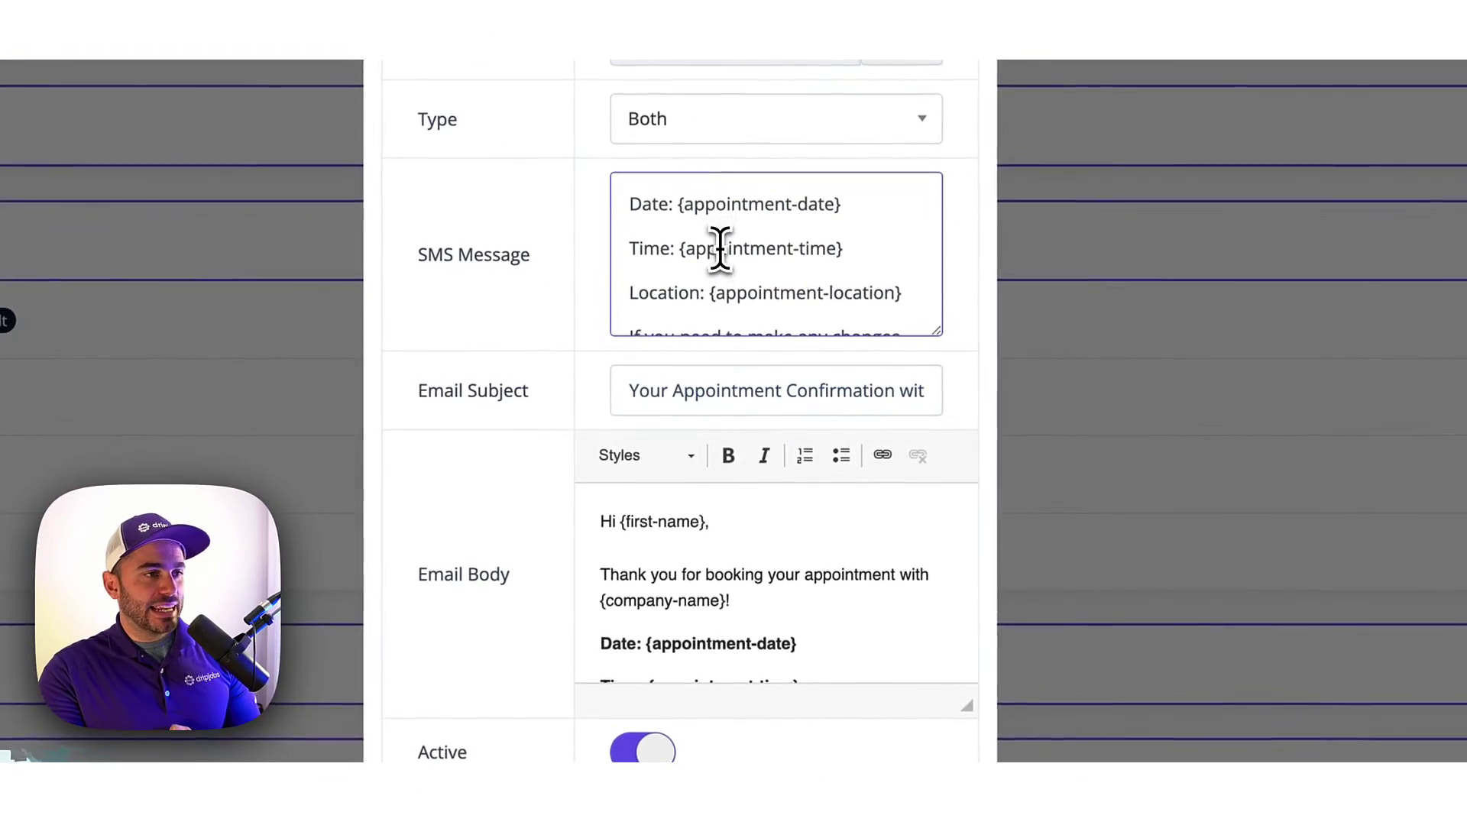
{"action": "scroll", "coordinate": [746, 583], "scroll_direction": "down", "scroll_amount": 5}
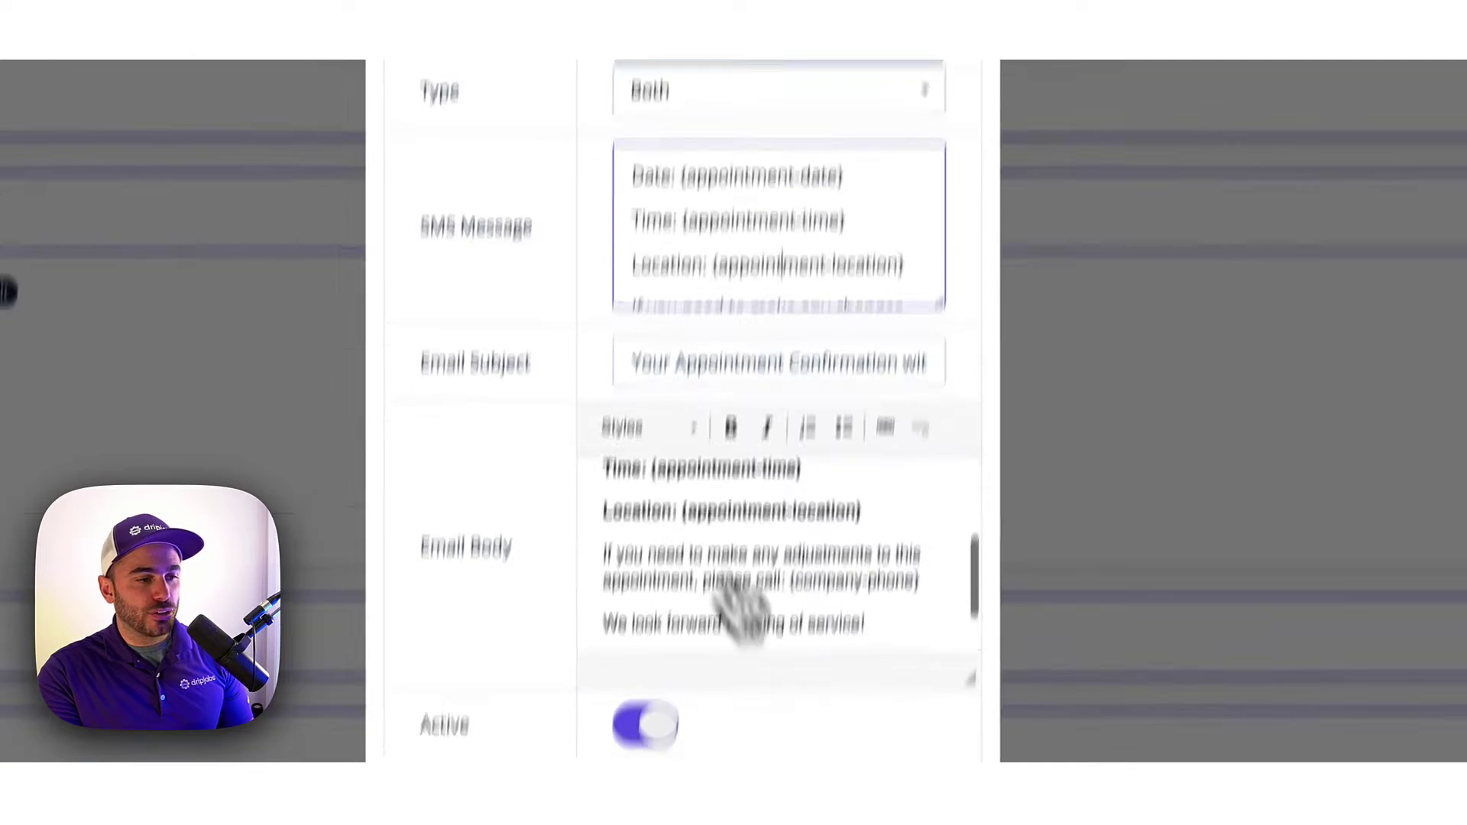
{"action": "left_click", "coordinate": [836, 677]}
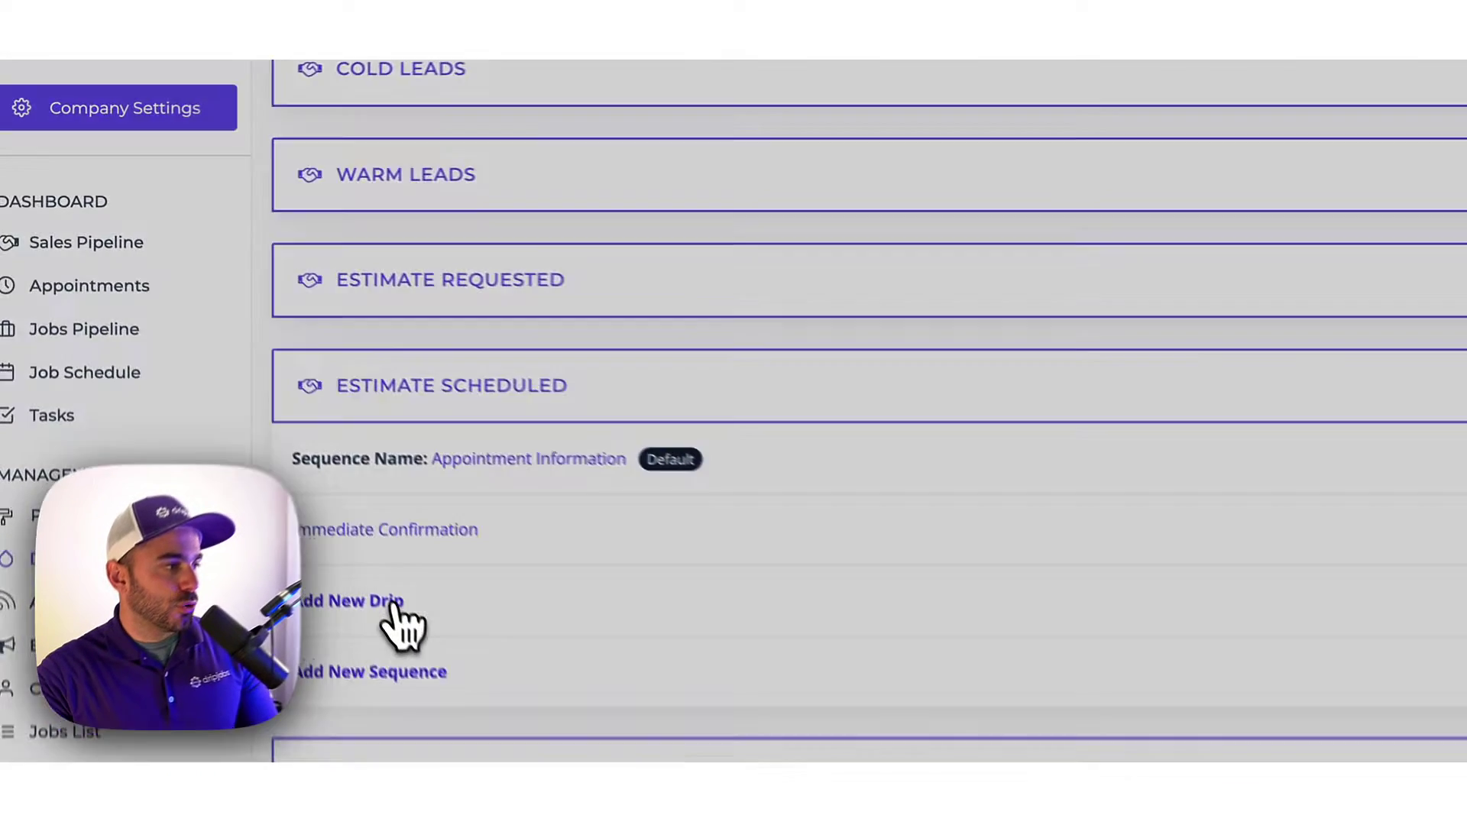
Add a new drip to the stage named 'A quick story' that sends after 2 hours.
{"action": "left_click", "coordinate": [229, 428]}
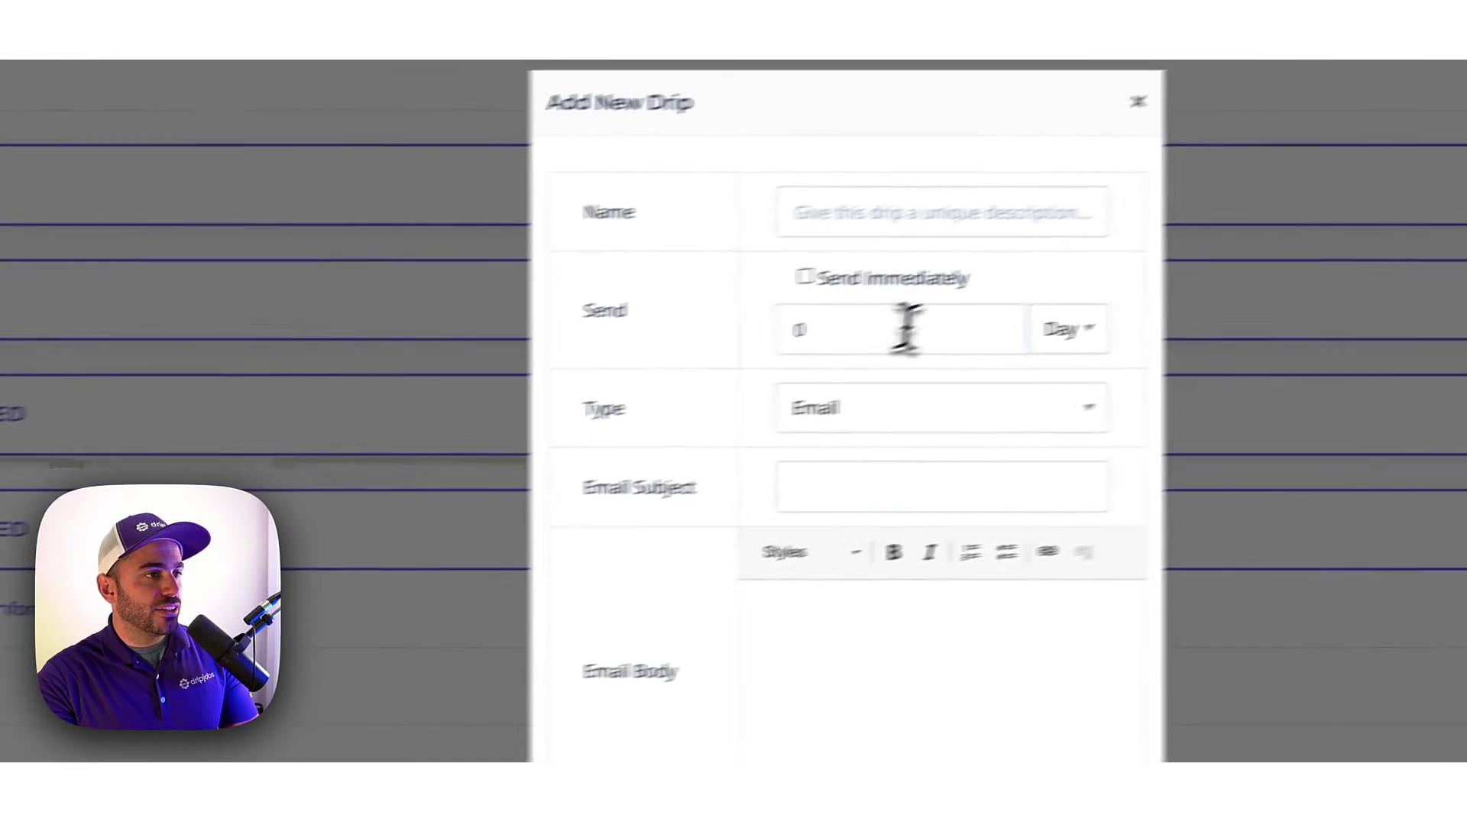
{"action": "left_click", "coordinate": [808, 359]}
{"action": "type", "text": "2"}
{"action": "left_click_drag", "start_coordinate": [808, 359], "coordinate": [656, 361]}
{"action": "type", "text": "2"}
{"action": "left_click", "coordinate": [944, 368]}
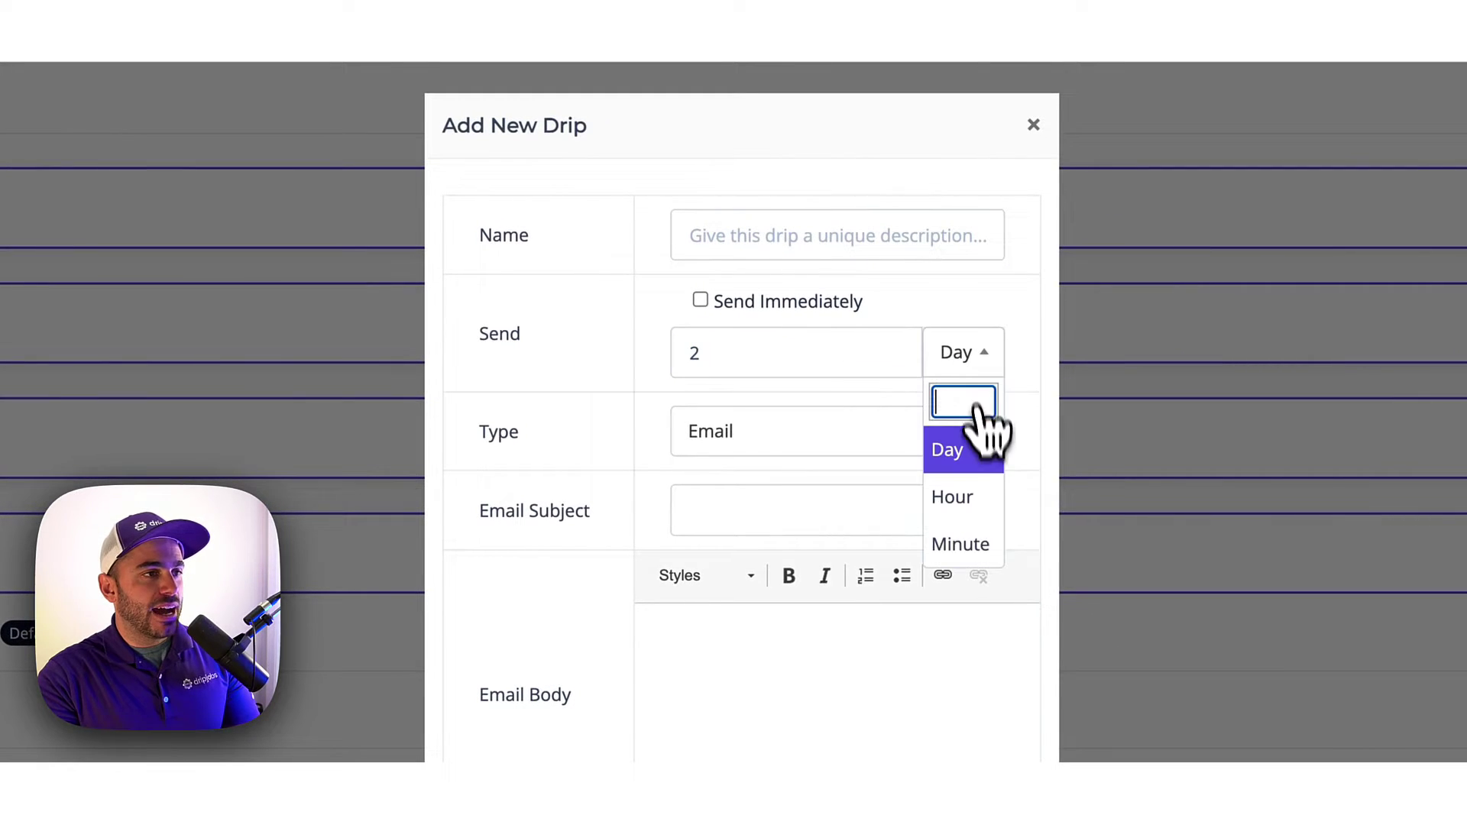
{"action": "left_click", "coordinate": [972, 493]}
{"action": "left_click", "coordinate": [785, 243]}
{"action": "type", "text": "A quick story"}
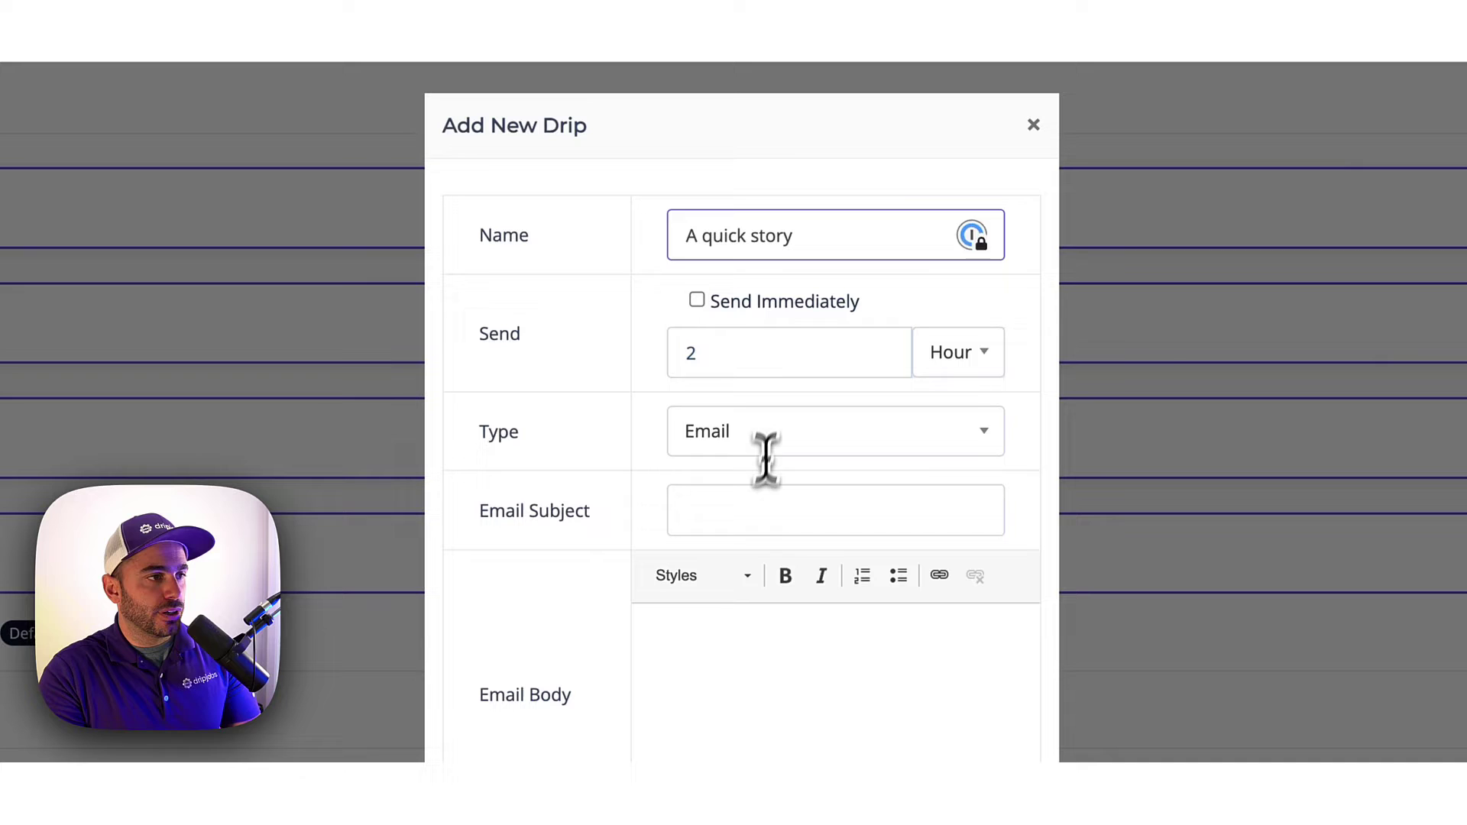
Give it subject 'A Quick Story', a 'Hi {first-name}!' greeting and the how-it-began story line, then save.
{"action": "left_click", "coordinate": [755, 510]}
{"action": "type", "text": "Q"}
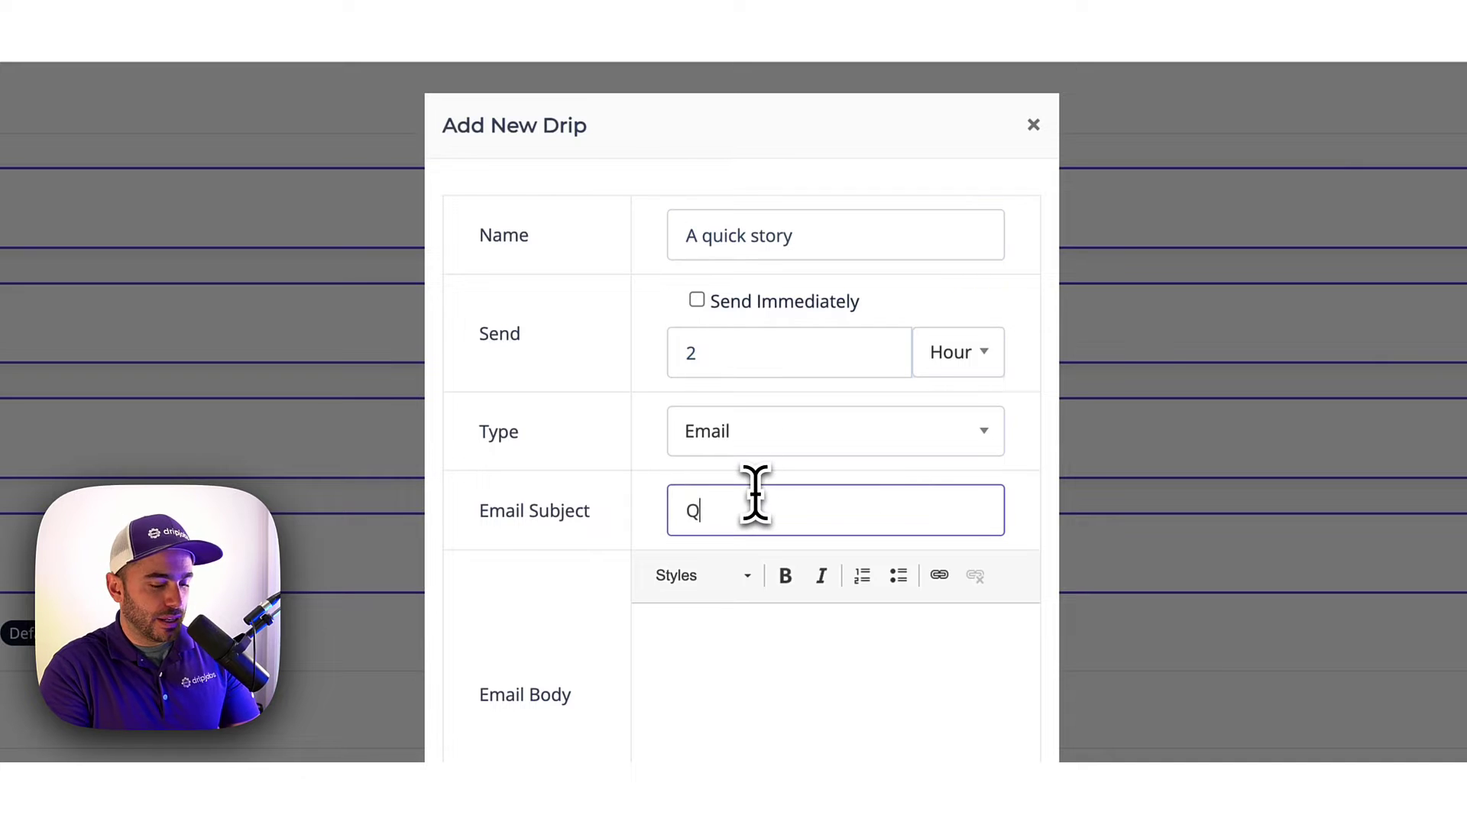
{"action": "key", "text": "BackSpace"}
{"action": "type", "text": "A Q"}
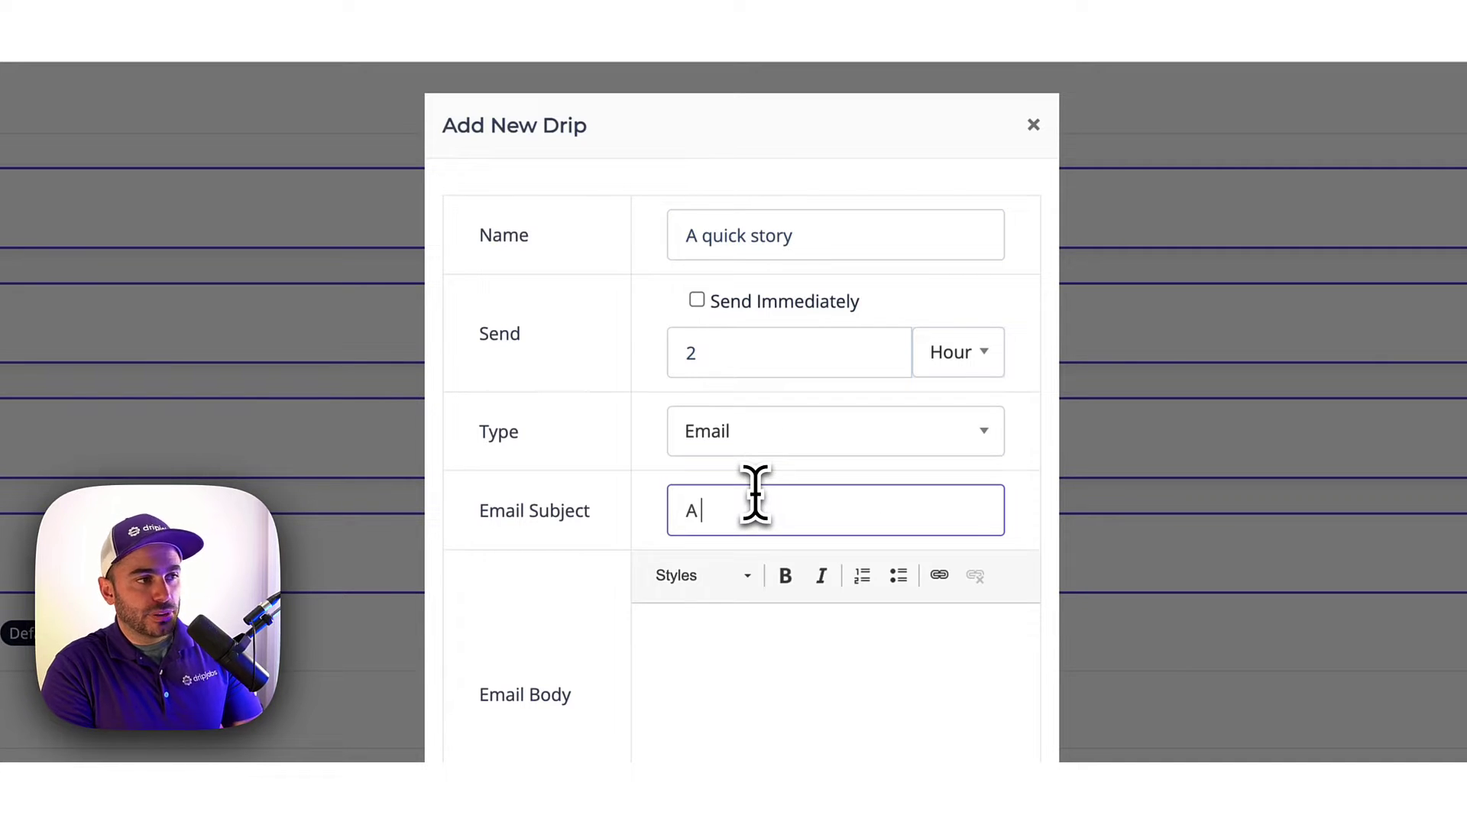
{"action": "type", "text": "uick story"}
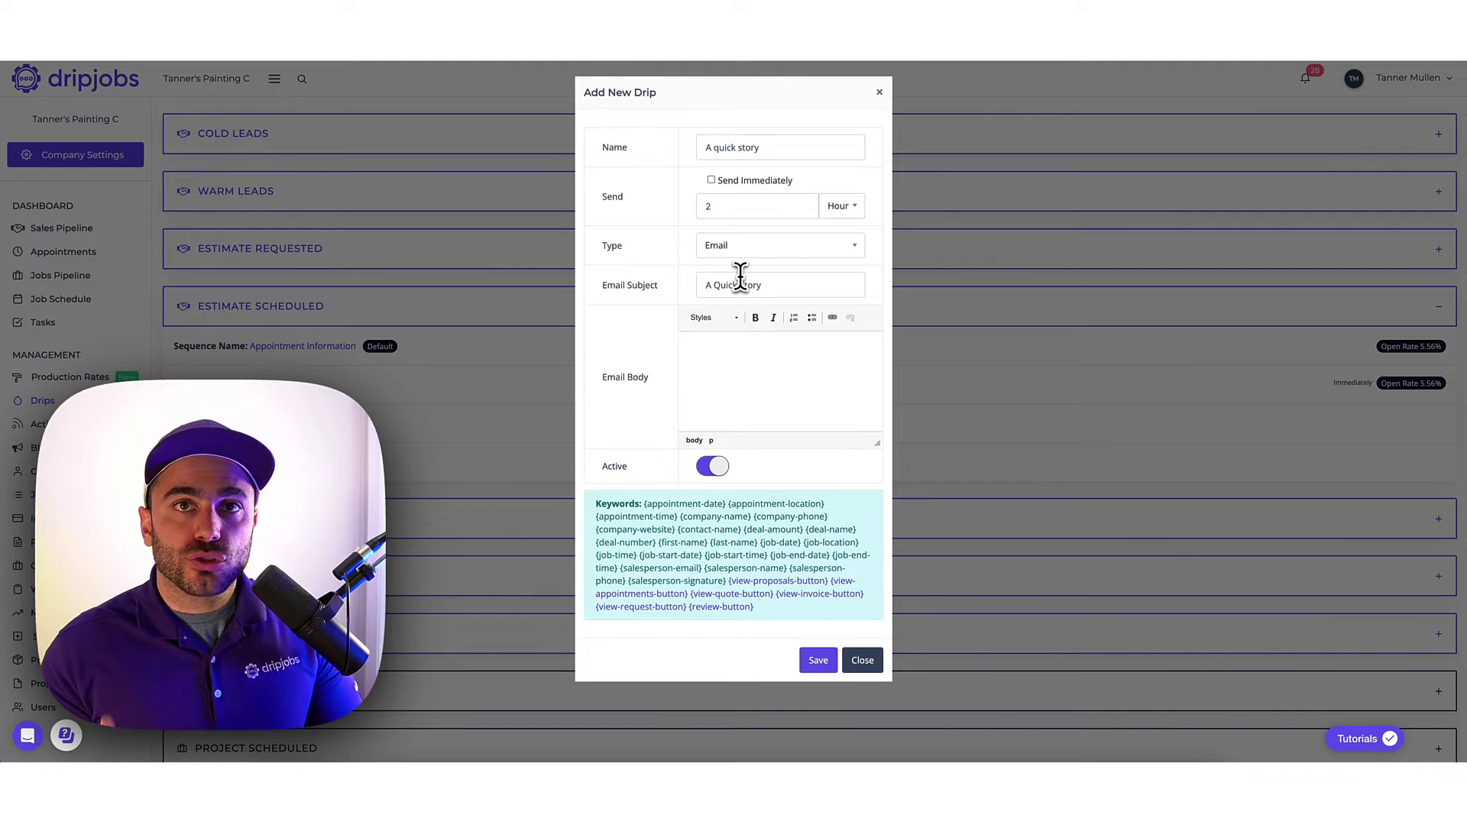
{"action": "type", "text": "Hi"}
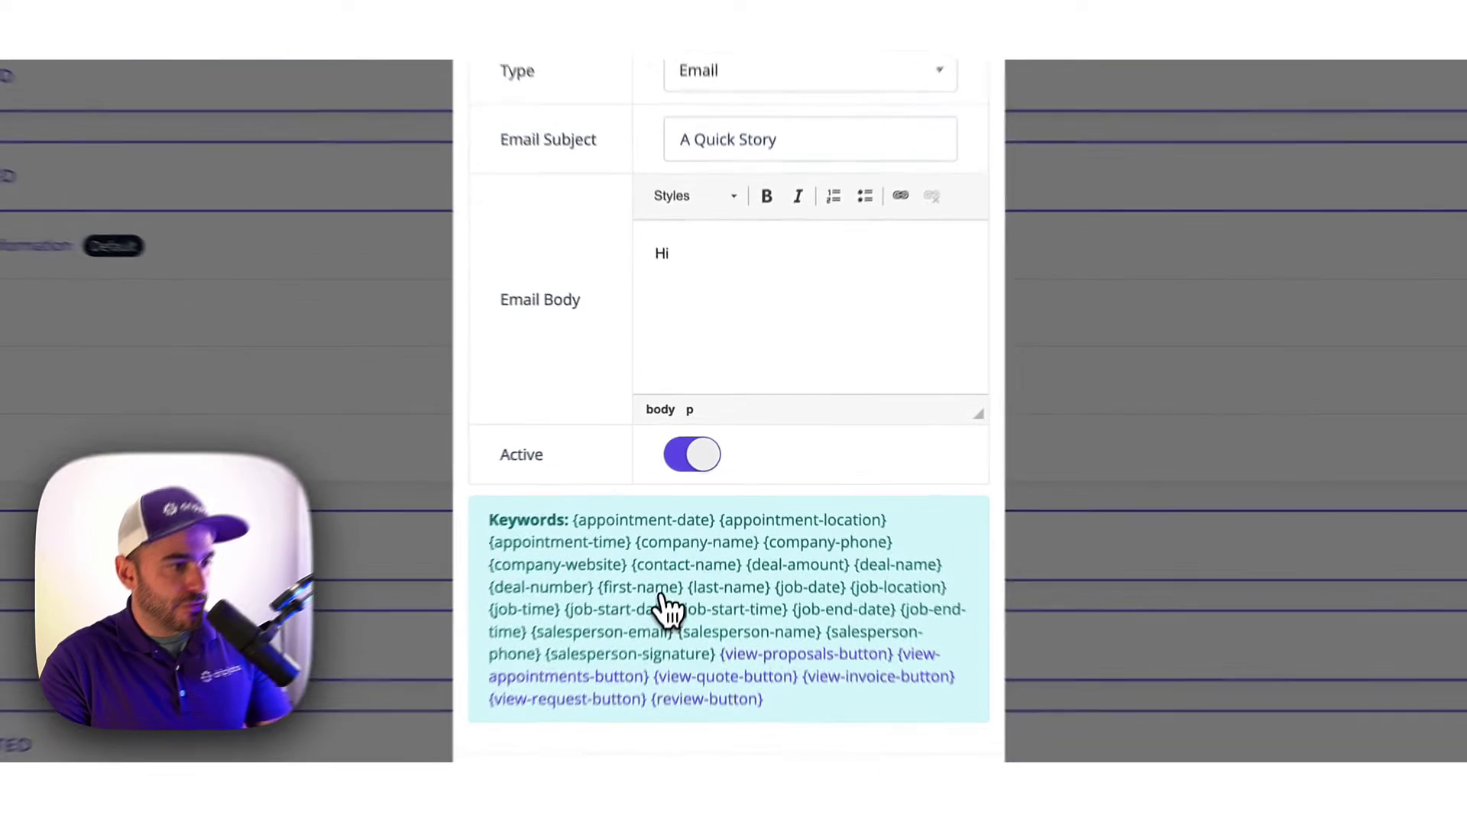
{"action": "type", "text": "{first-name}"}
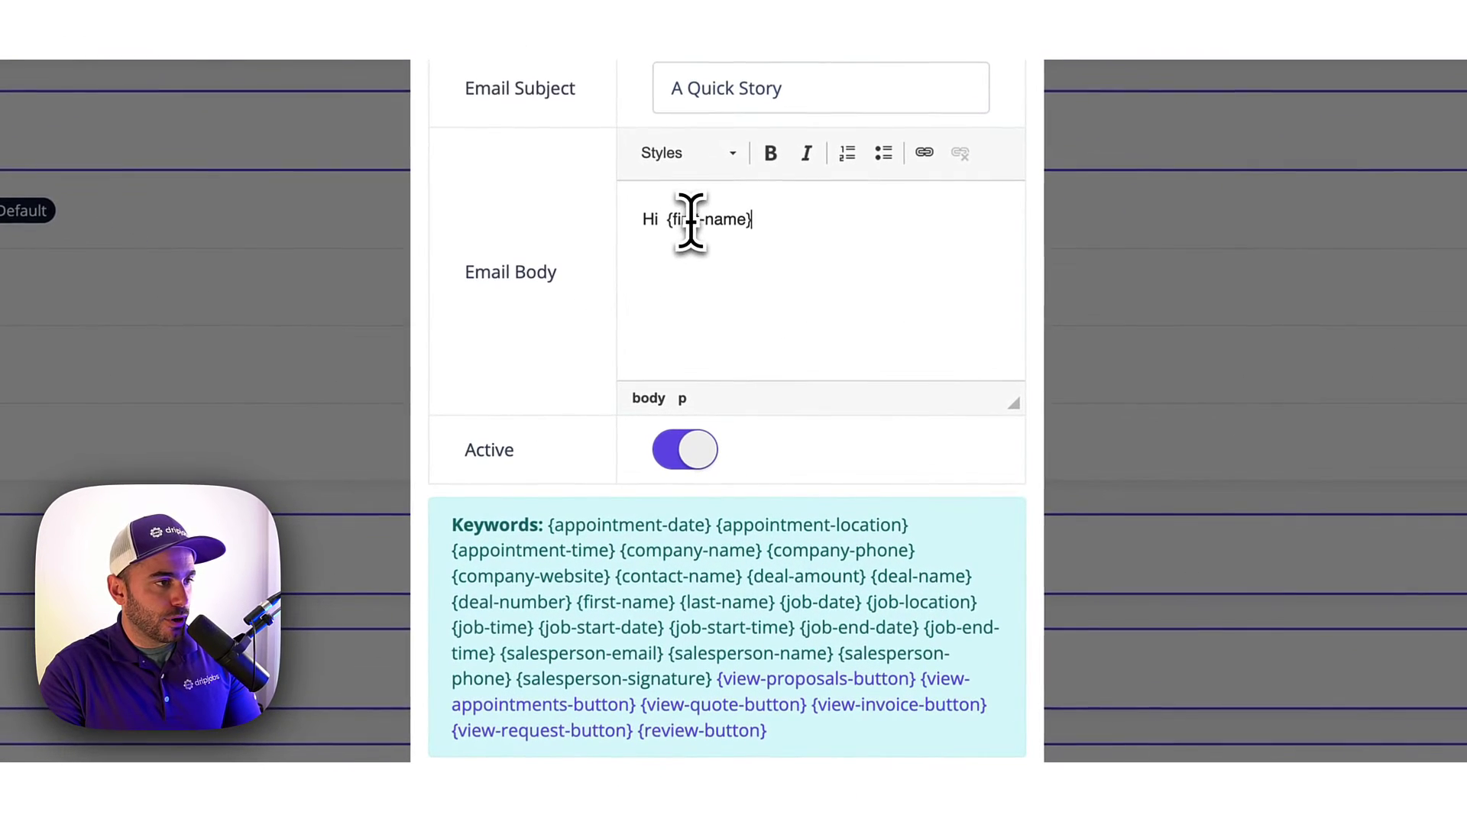
{"action": "type", "text": "!"}
{"action": "key", "text": "Return"}
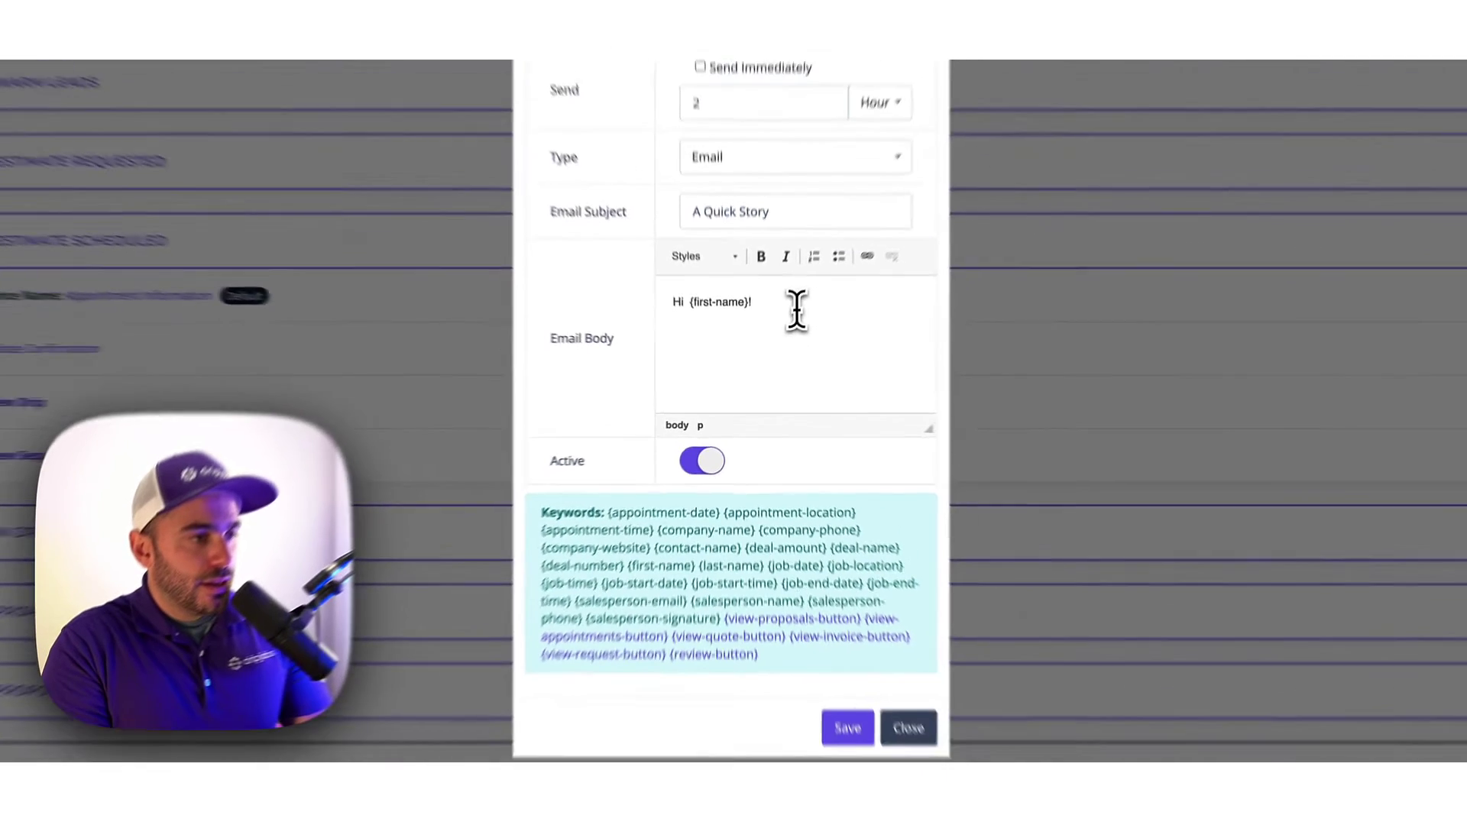
{"action": "type", "text": "Before we begin "}
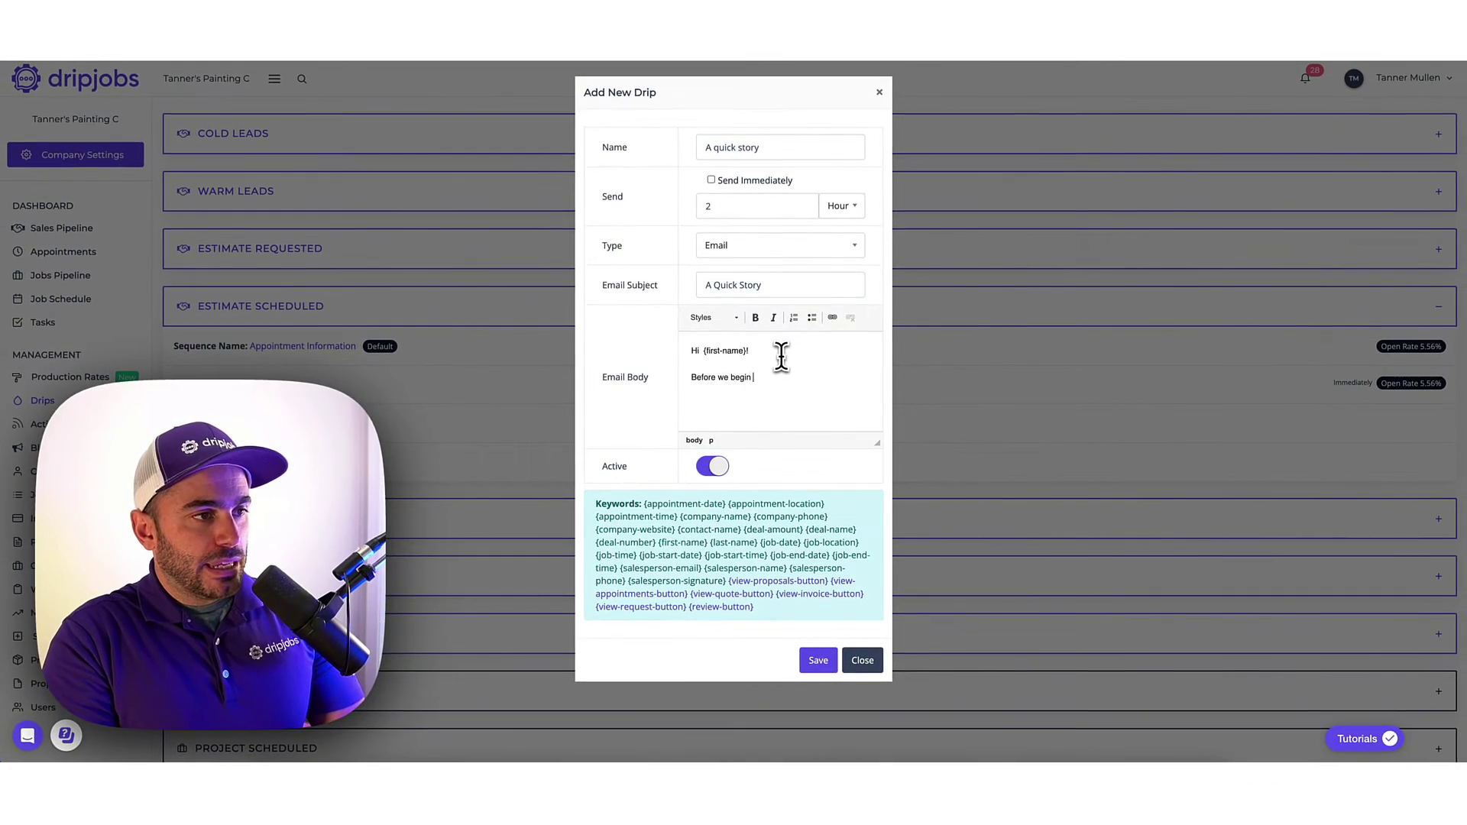
{"action": "type", "text": "our painting journey, K"}
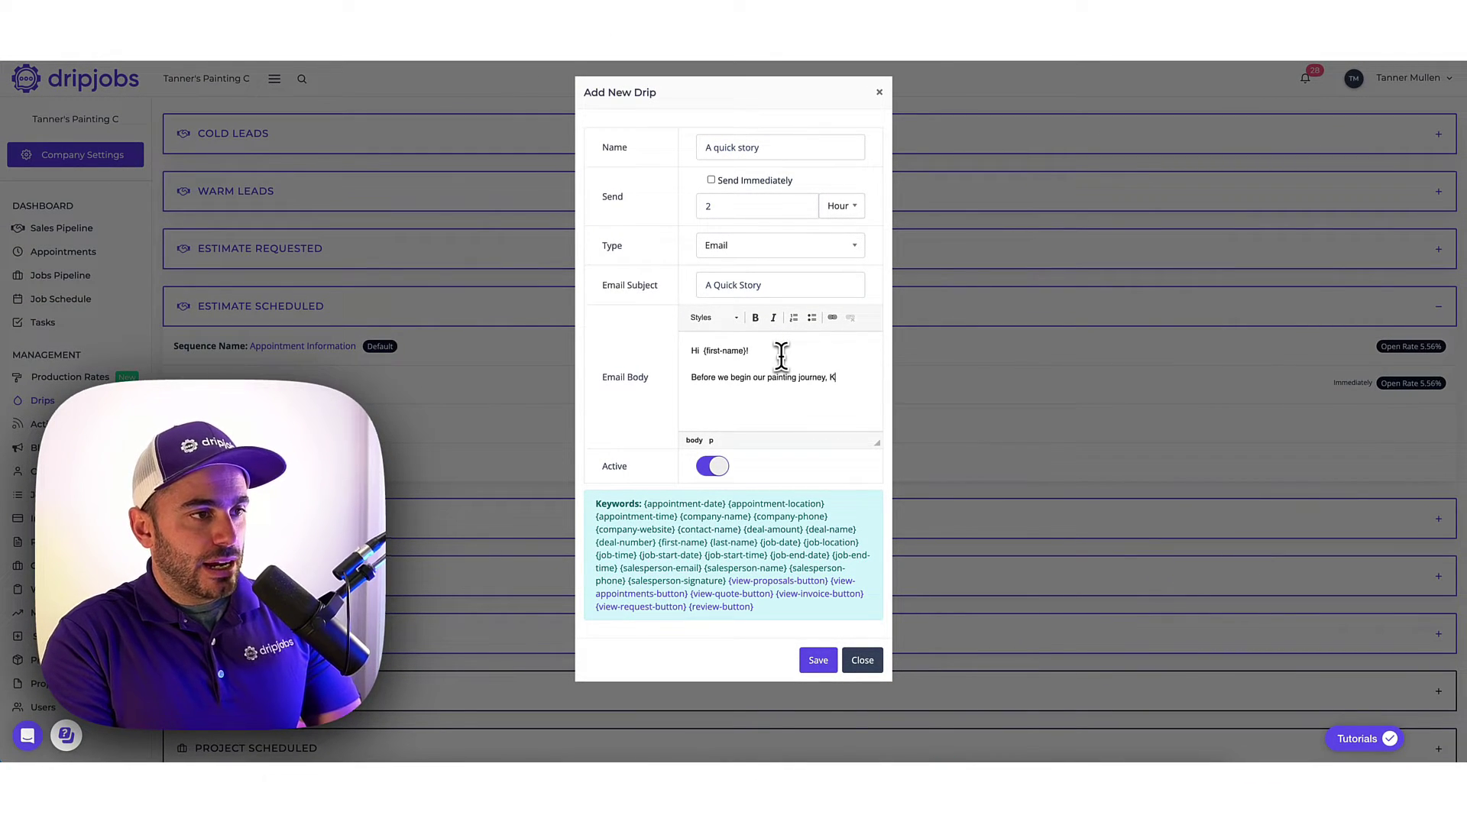
{"action": "type", "text": "'d li"}
{"action": "key", "text": "BackSpace"}
{"action": "key", "text": "BackSpace"}
{"action": "key", "text": "BackSpace"}
{"action": "key", "text": "BackSpace"}
{"action": "key", "text": "BackSpace"}
{"action": "key", "text": "BackSpace"}
{"action": "type", "text": "Id like"}
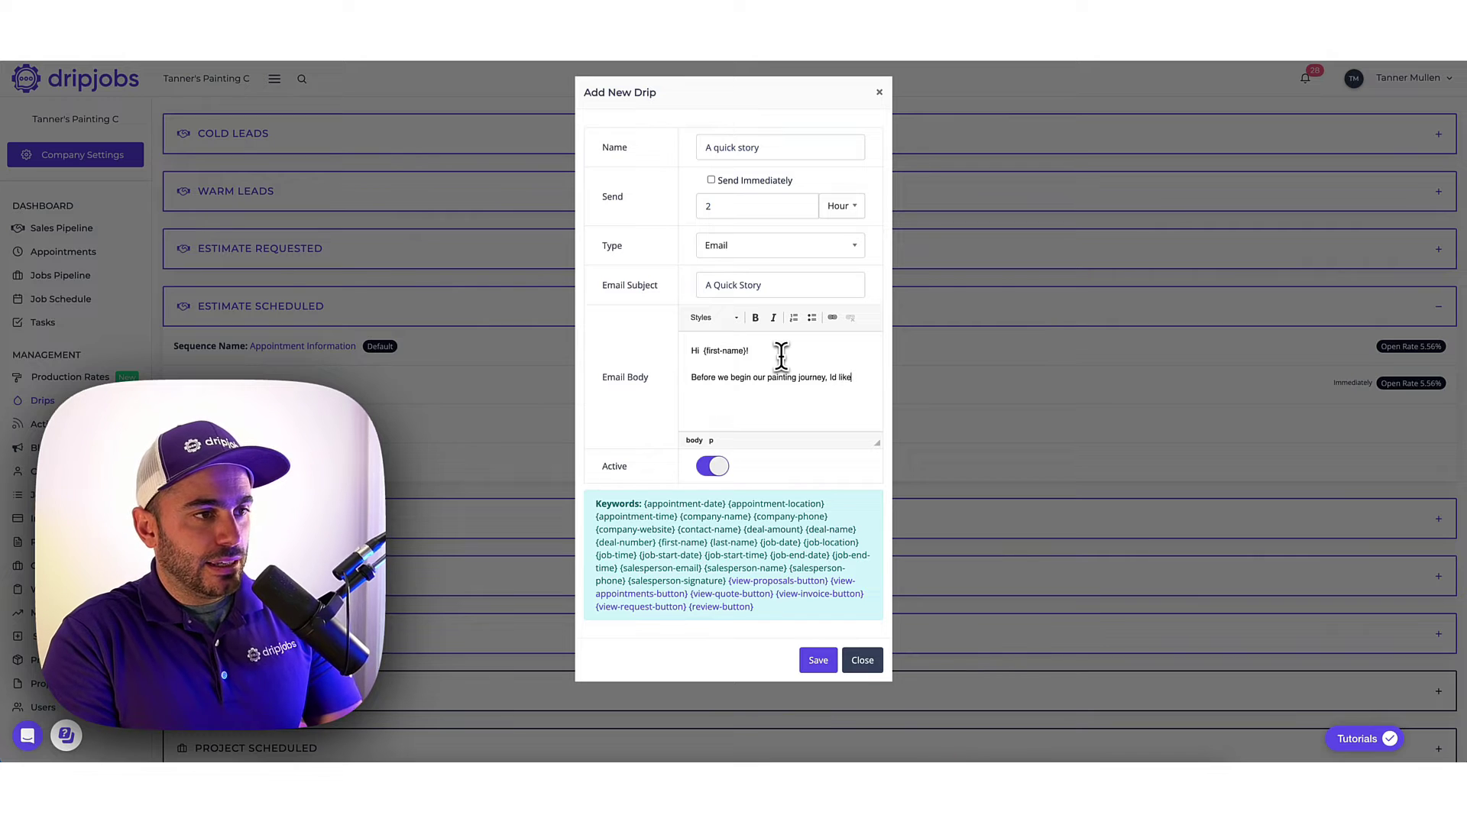
{"action": "type", "text": " to tell you how it all began..."}
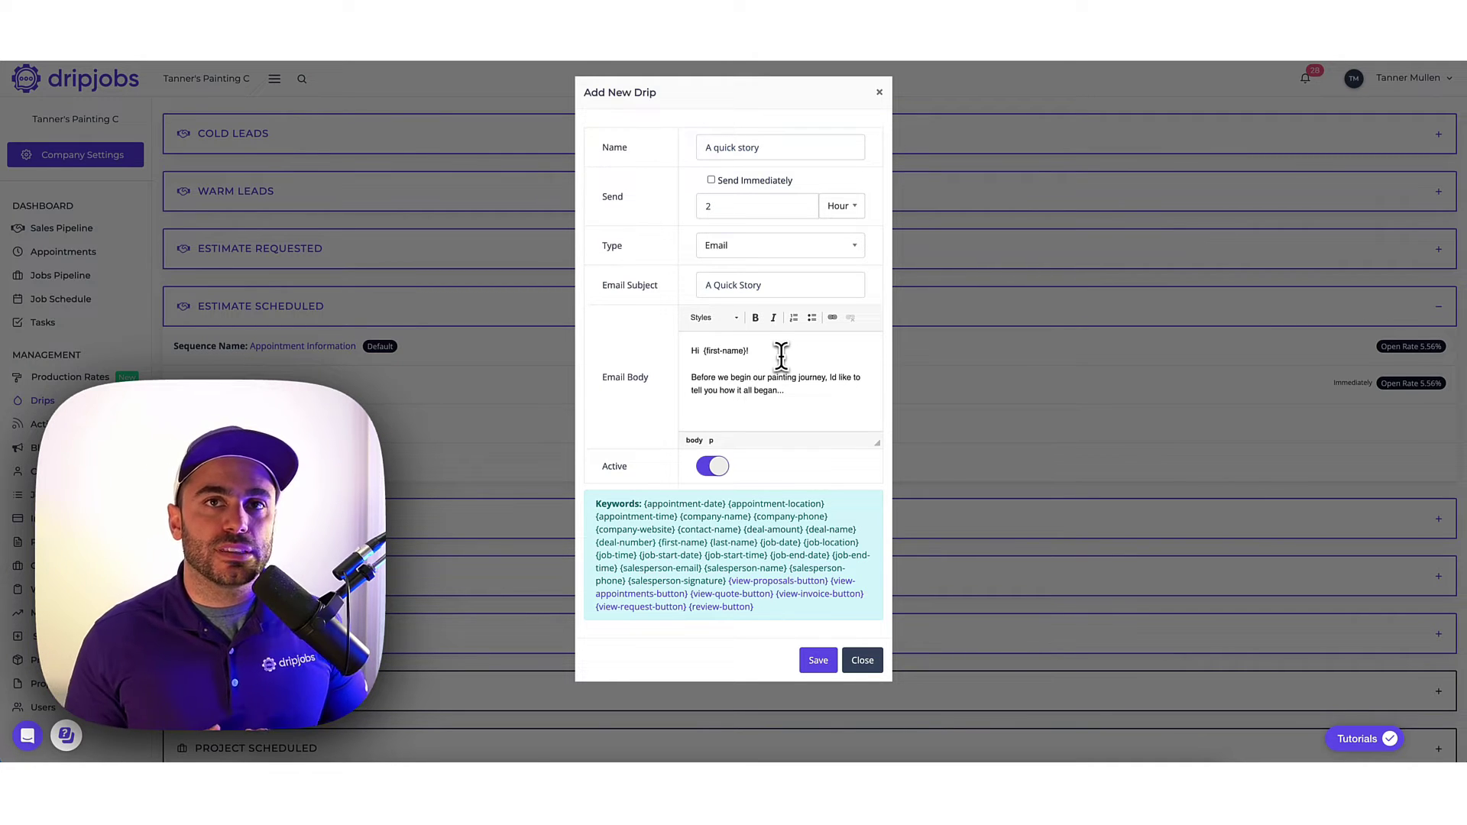
{"action": "key", "text": "Return"}
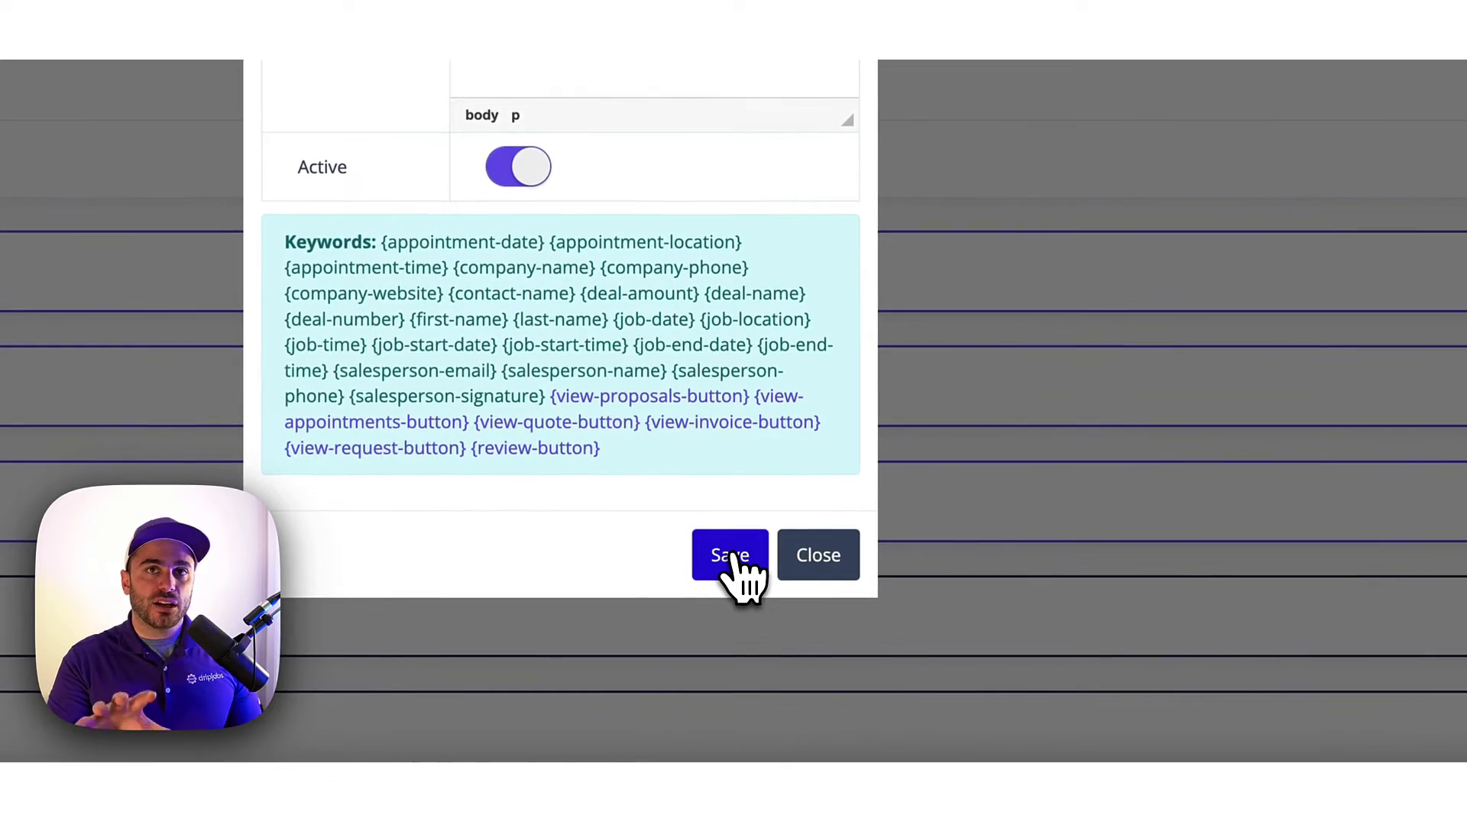
{"action": "left_click", "coordinate": [736, 558]}
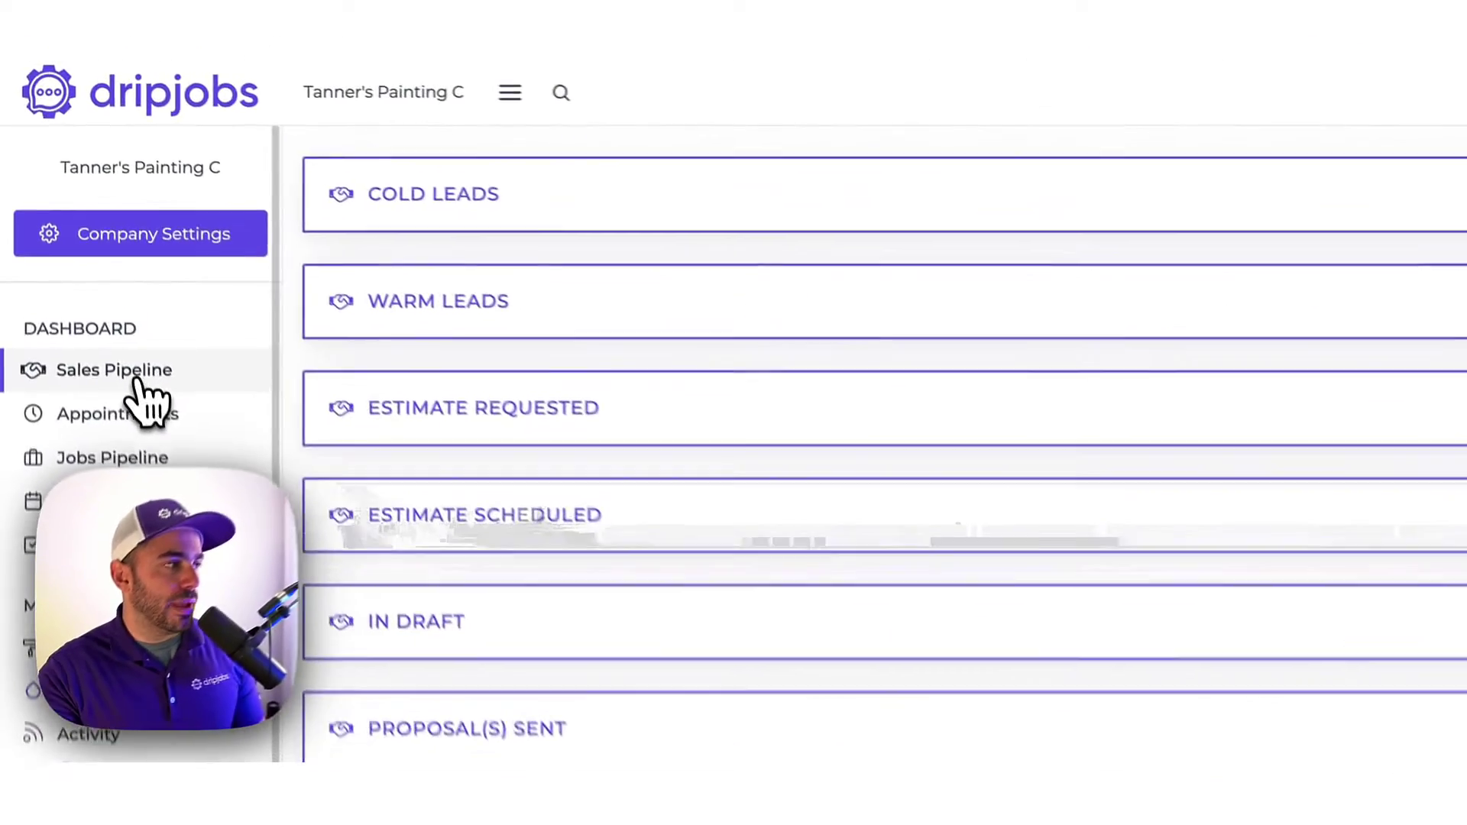
Go to the Sales Pipeline board and open the Estimate Scheduled deal's details.
{"action": "left_click", "coordinate": [136, 377]}
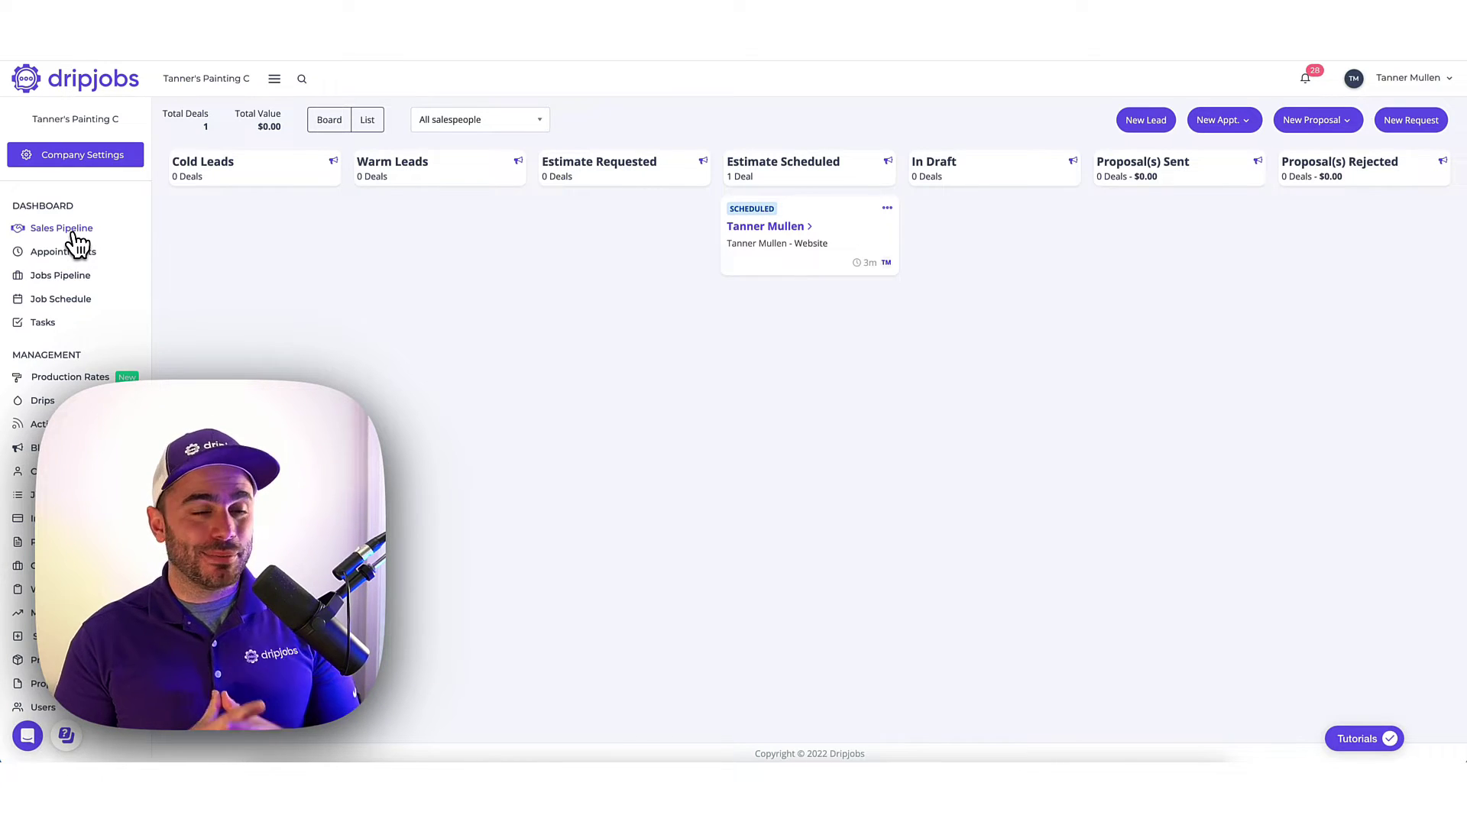
{"action": "left_click", "coordinate": [797, 226]}
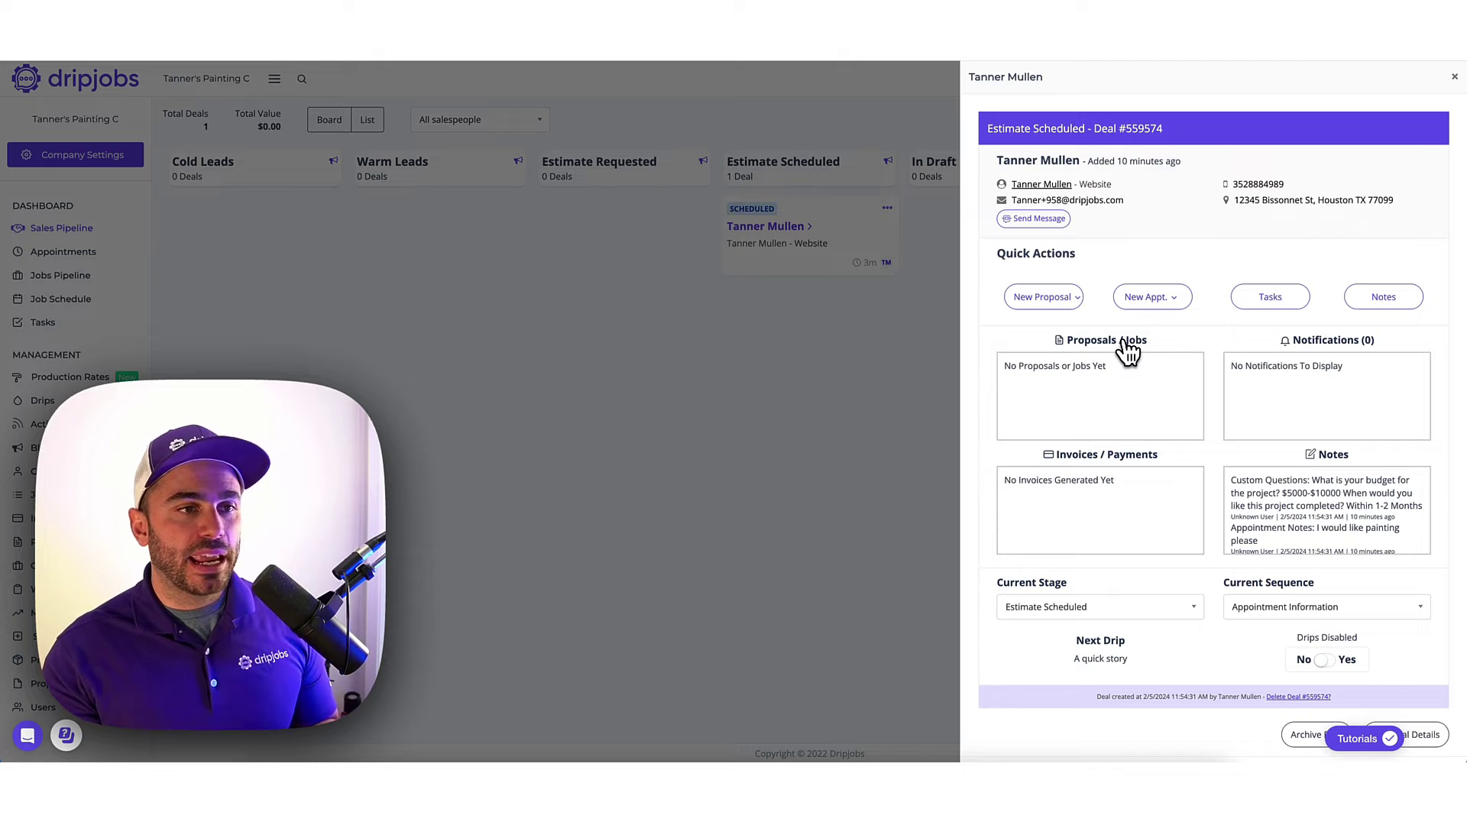
Start a new proposal for the deal from Quick Actions.
{"action": "left_click", "coordinate": [1069, 299]}
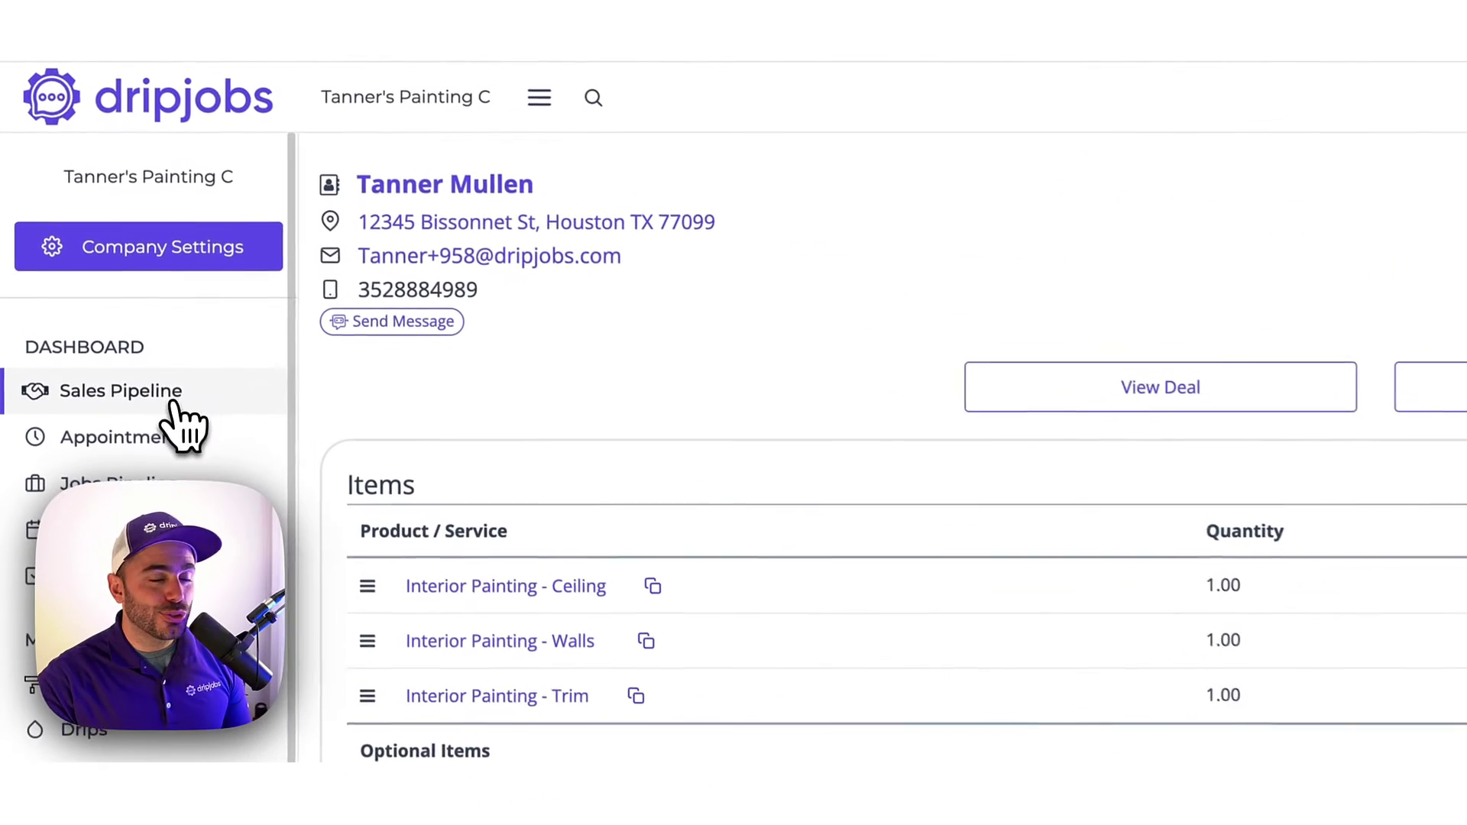
Return to the Sales Pipeline board to see the deal under In Draft.
{"action": "left_click", "coordinate": [176, 404]}
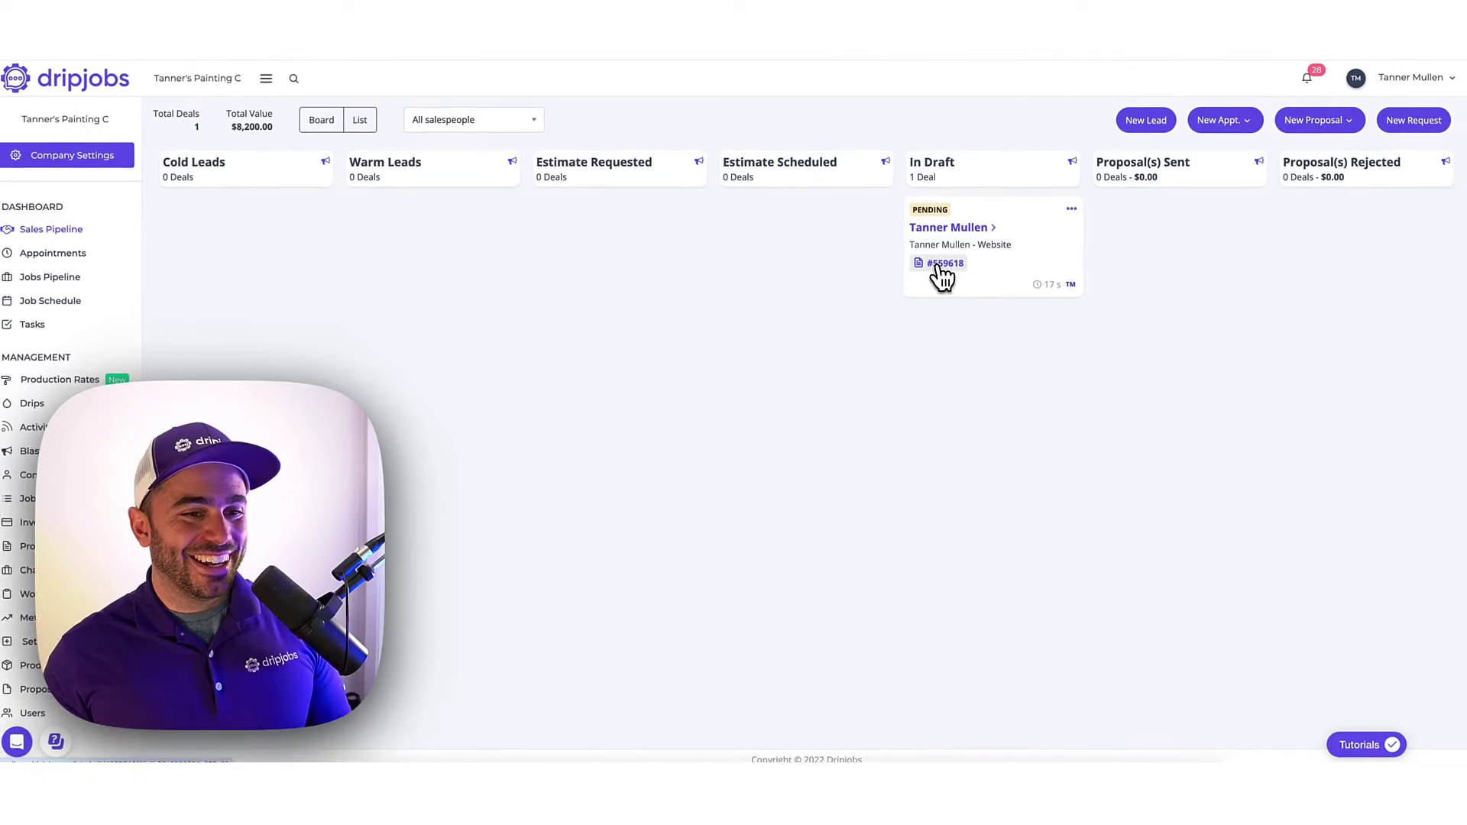
Open proposal #559618 from the In Draft deal card.
{"action": "left_click", "coordinate": [943, 276]}
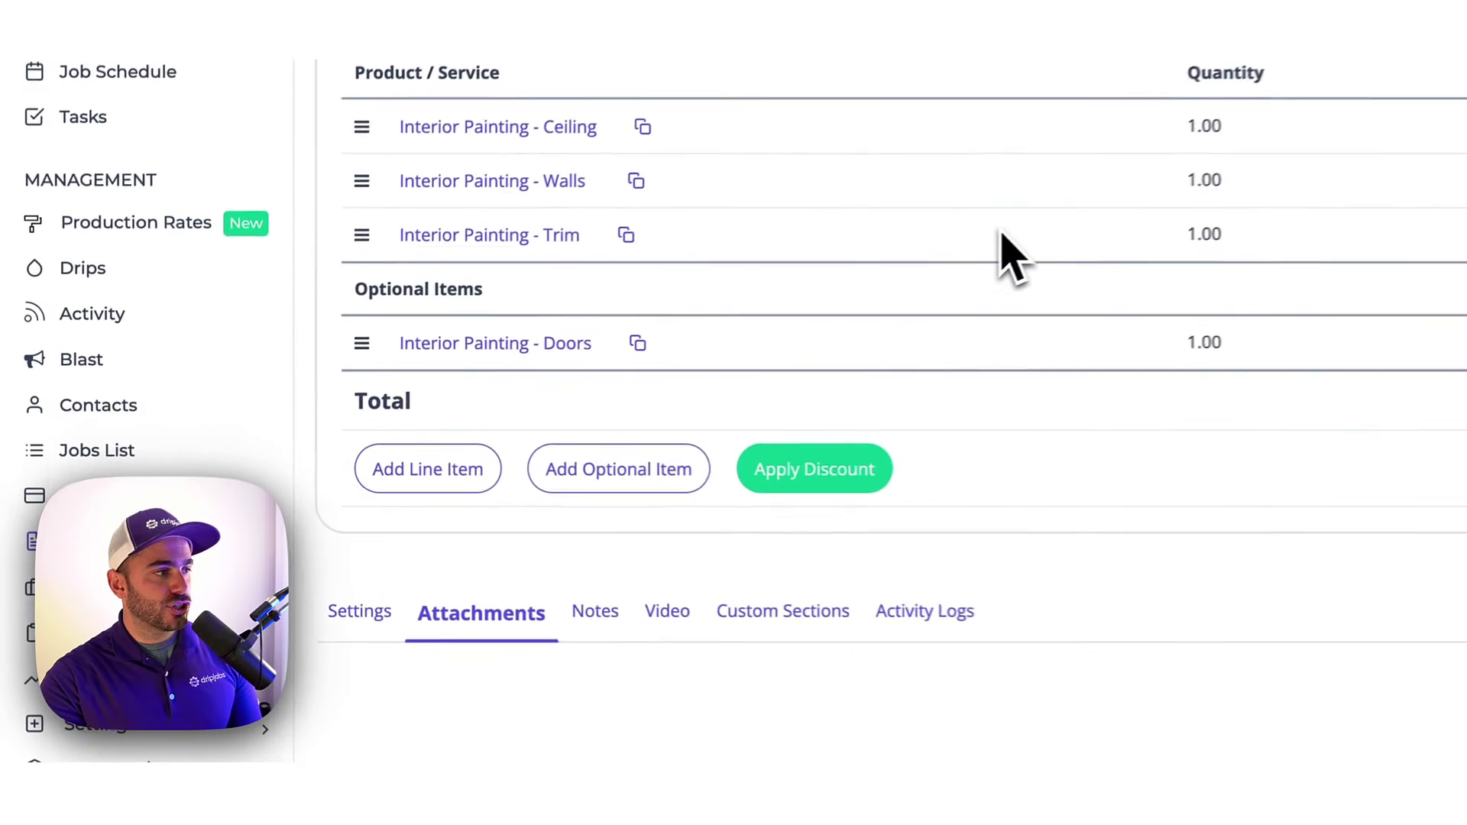
Change the proposal's deposit in Settings to Percent with amount 25 and save it.
{"action": "left_click", "coordinate": [367, 615]}
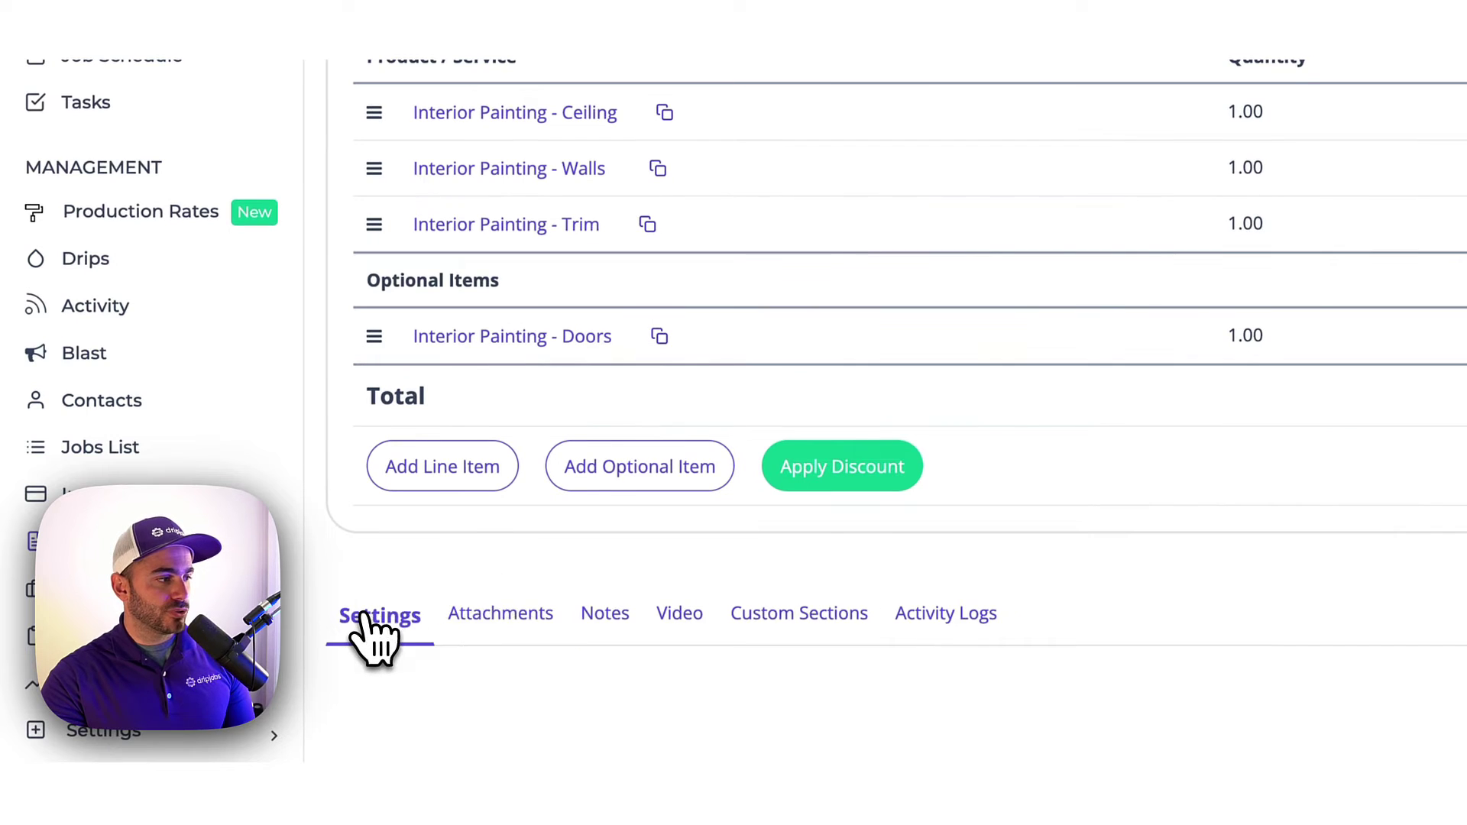
{"action": "scroll", "coordinate": [663, 608], "scroll_direction": "down", "scroll_amount": 2}
{"action": "scroll", "coordinate": [664, 616], "scroll_direction": "down", "scroll_amount": 4}
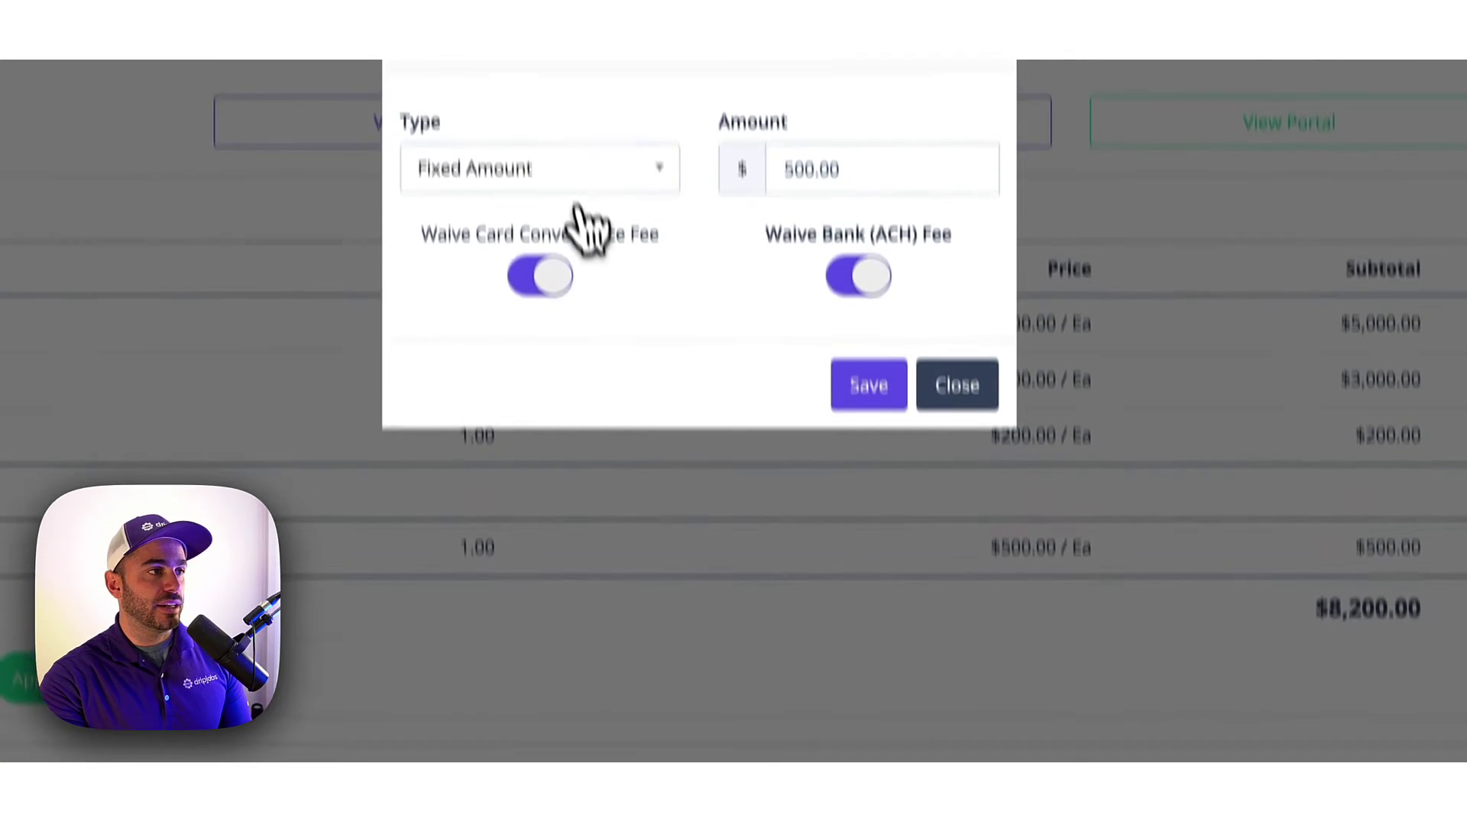
{"action": "left_click", "coordinate": [566, 170]}
{"action": "left_click", "coordinate": [566, 343]}
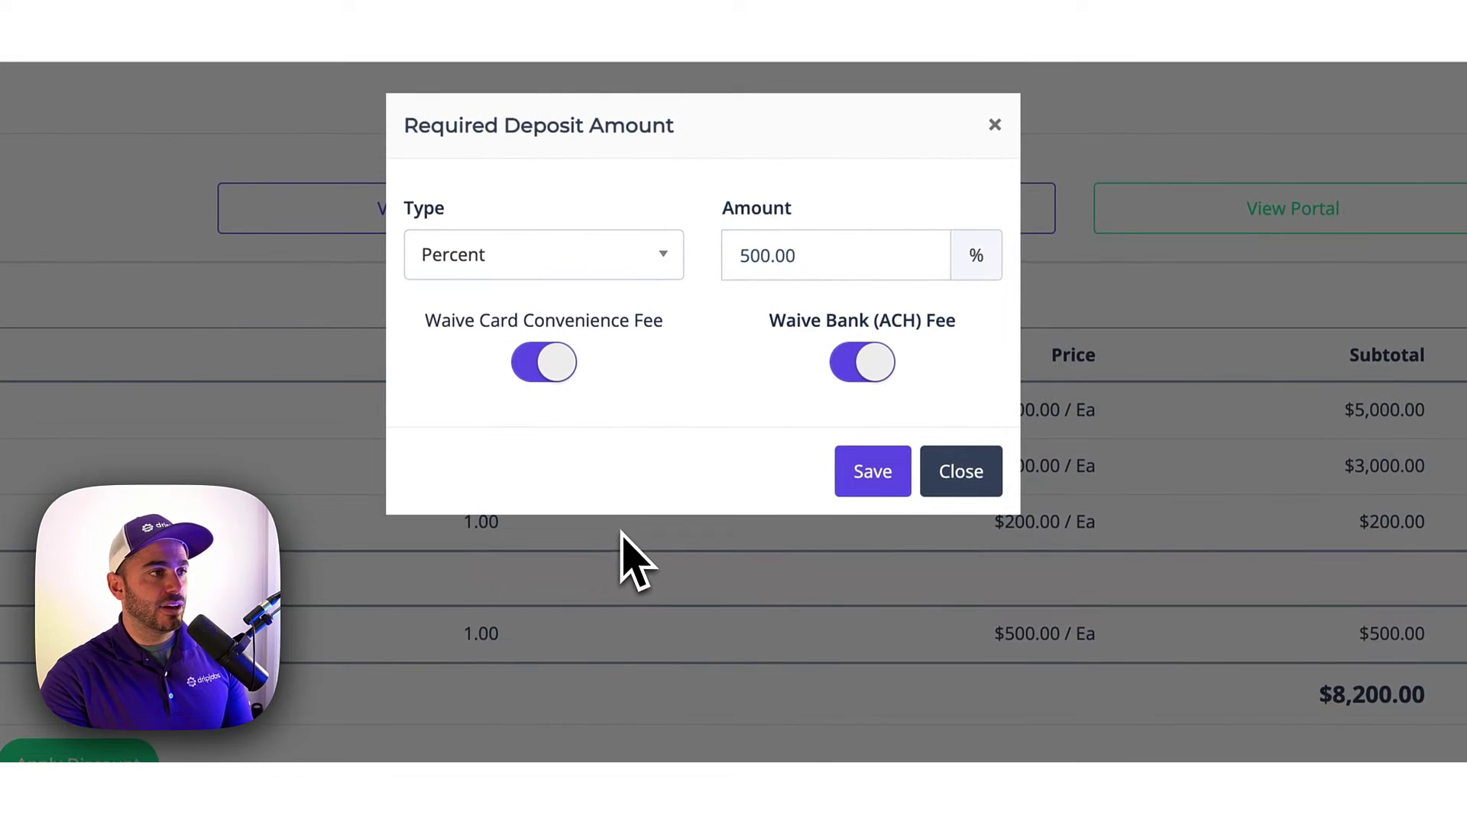
{"action": "double_click", "coordinate": [906, 283]}
{"action": "type", "text": "25"}
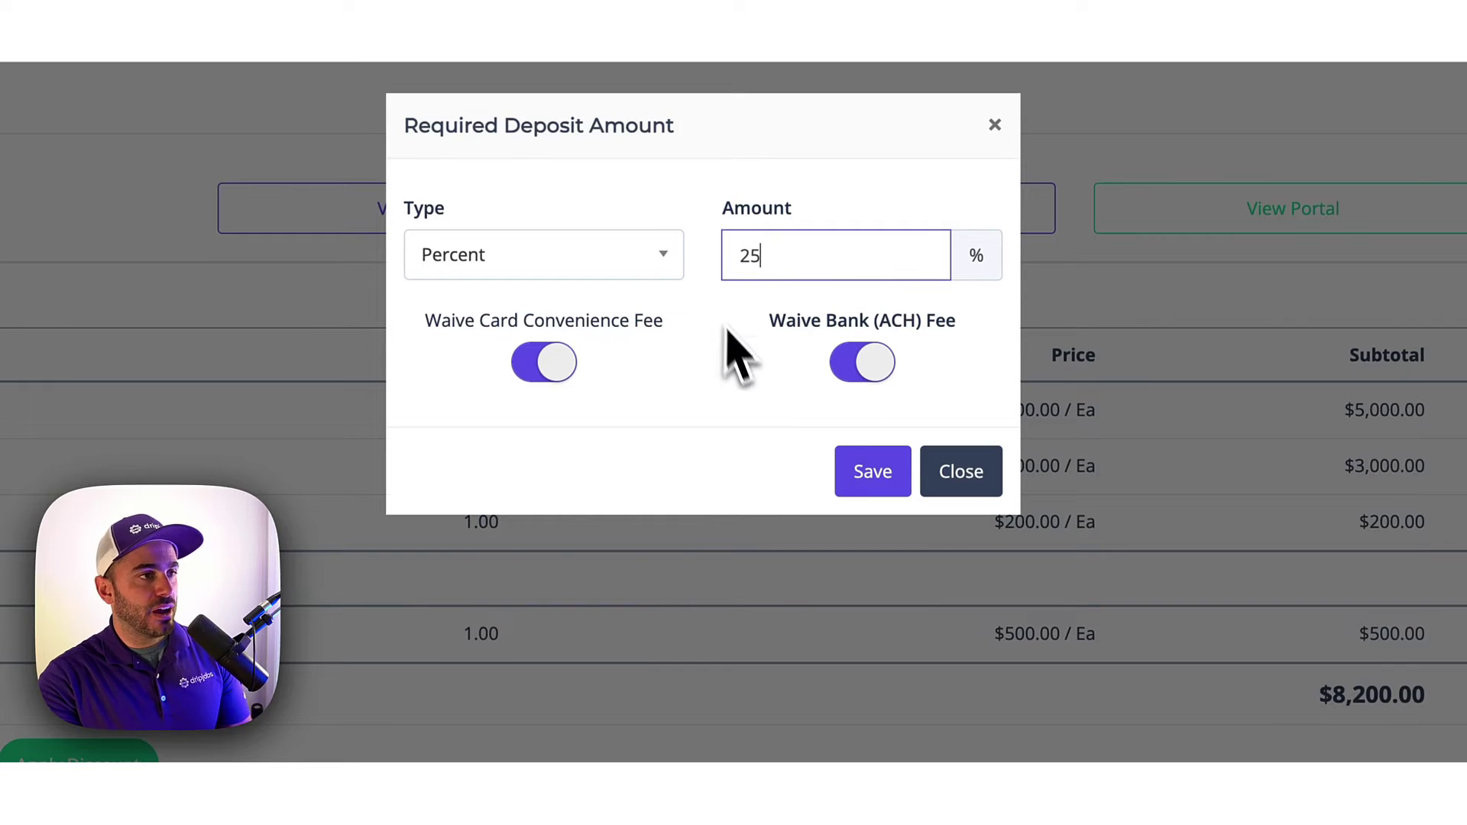
{"action": "left_click", "coordinate": [870, 478]}
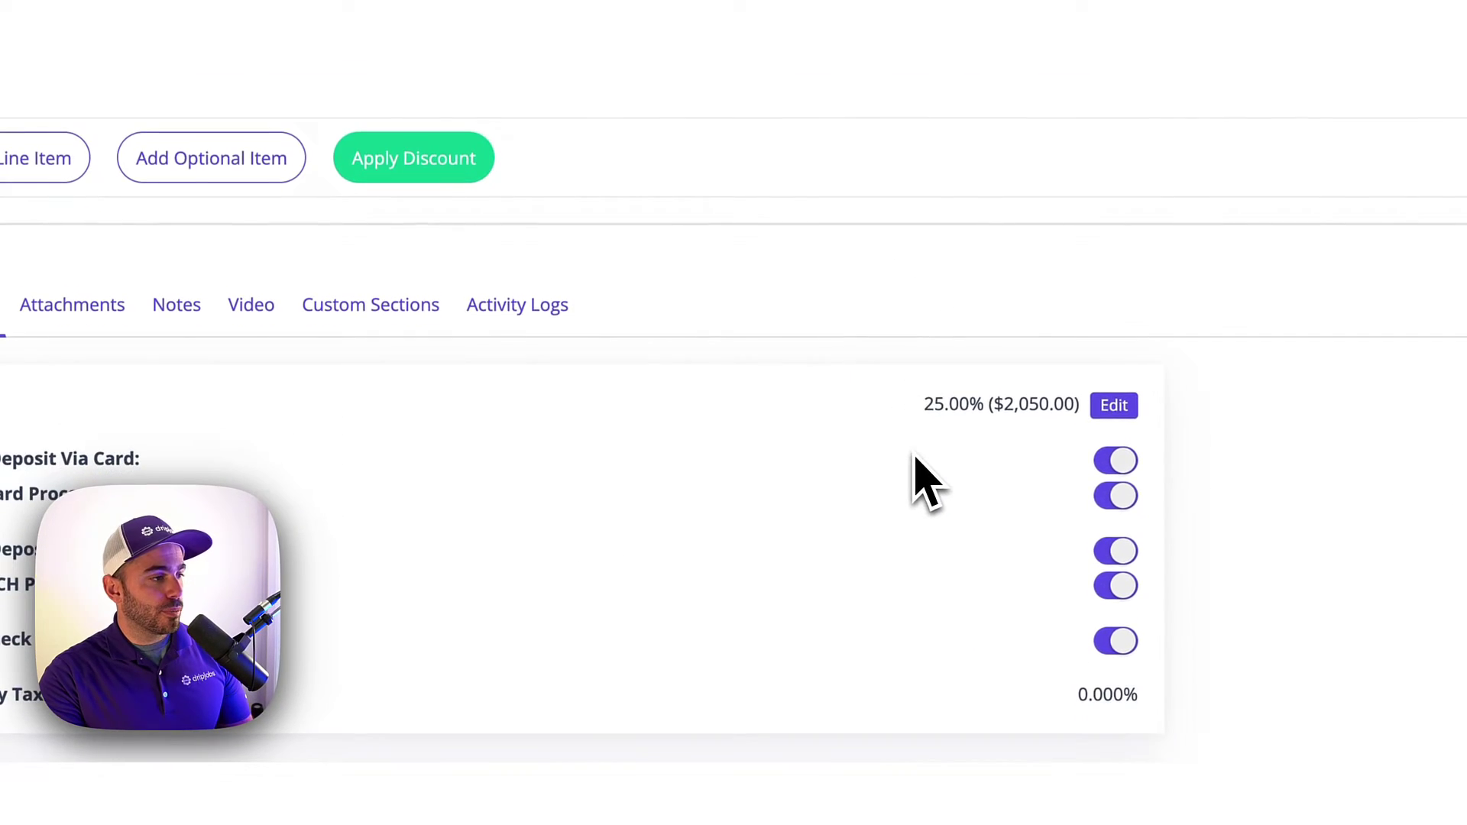
{"action": "left_click", "coordinate": [72, 305]}
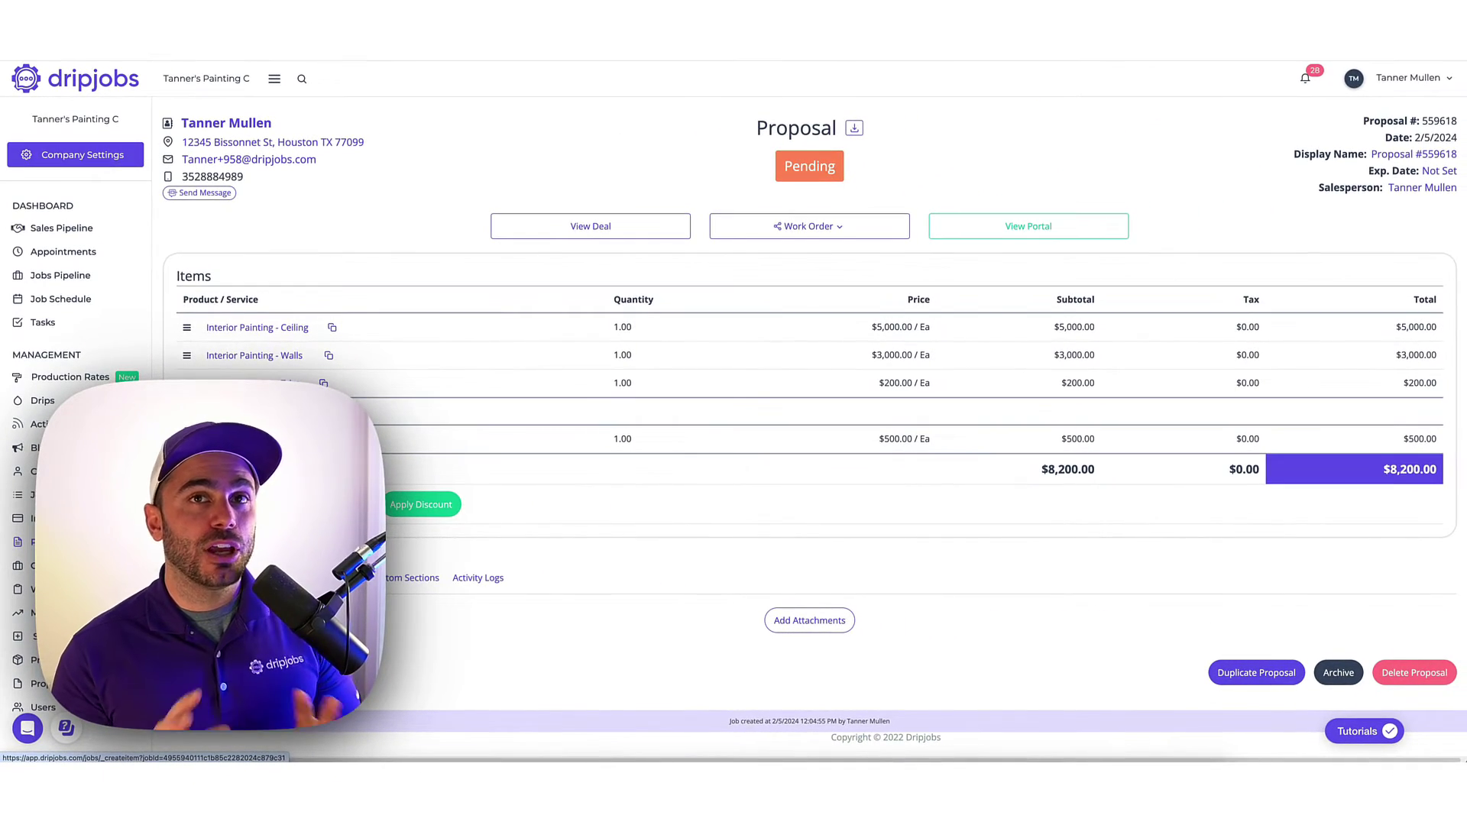
Look over the proposal's Notes and Video sections, then preview it as the client sees it.
{"action": "left_click", "coordinate": [317, 578]}
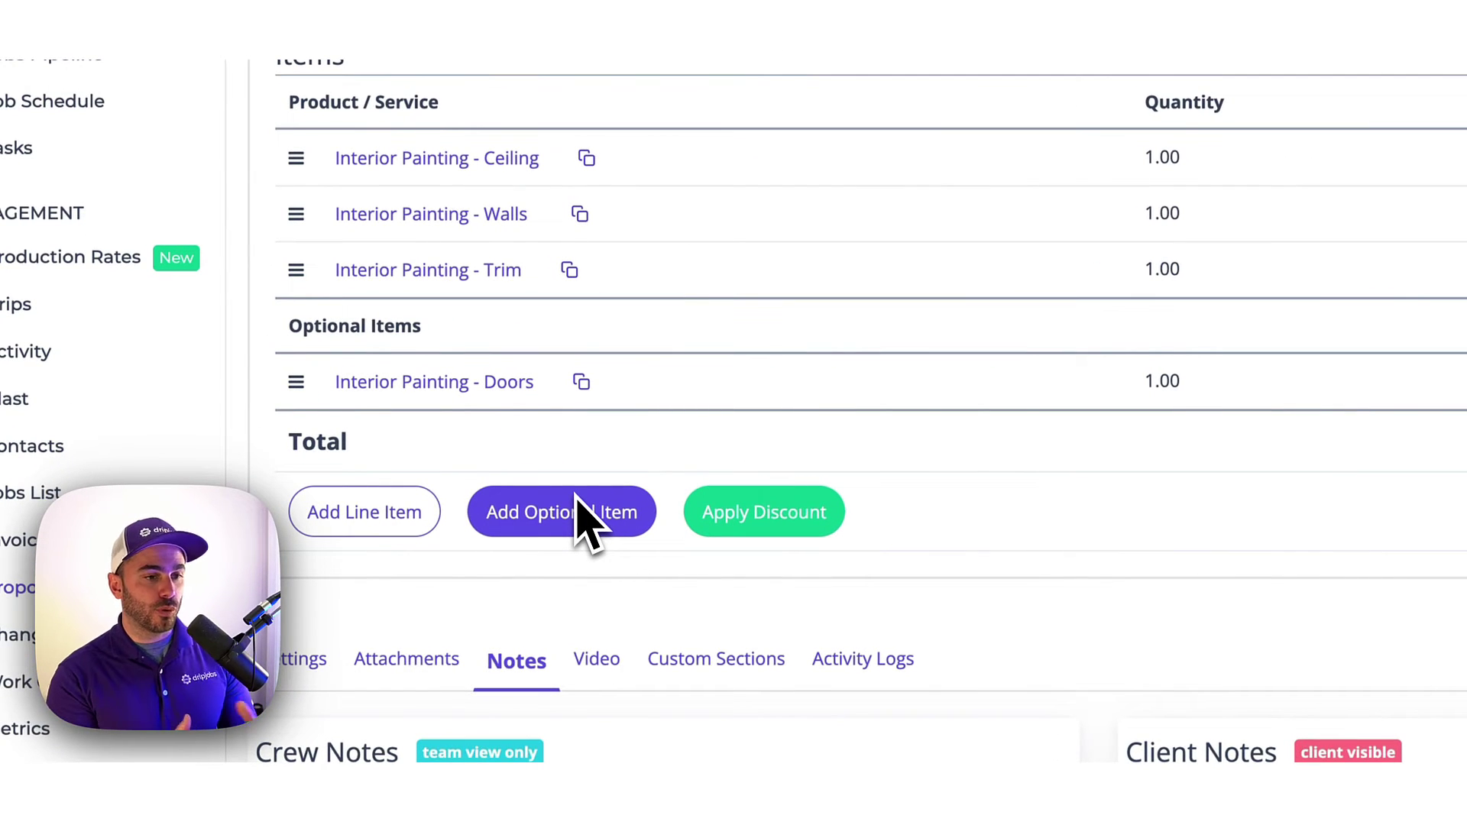
{"action": "left_click", "coordinate": [614, 662]}
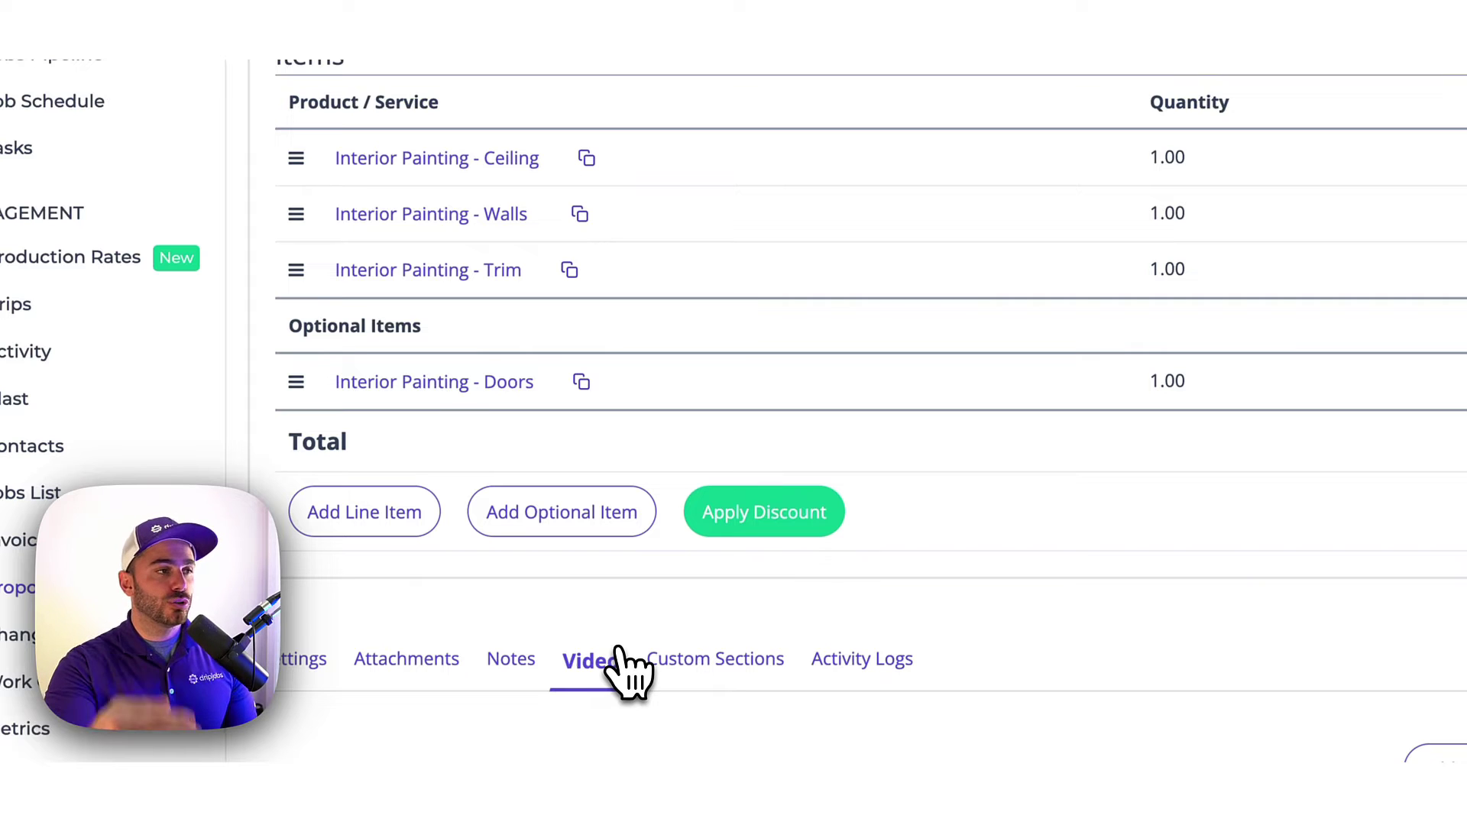
{"action": "scroll", "coordinate": [829, 344], "scroll_direction": "up", "scroll_amount": 5}
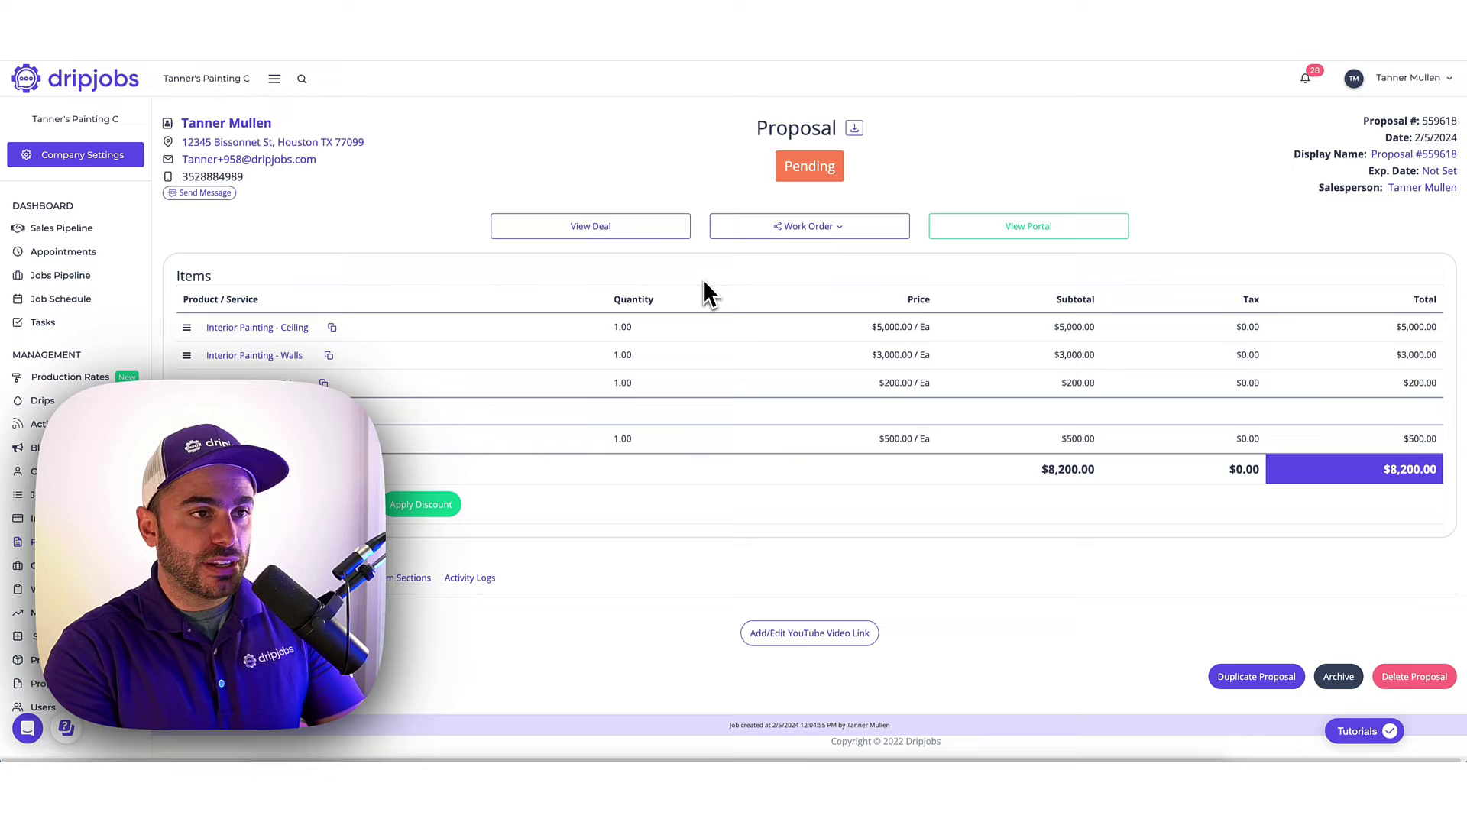
{"action": "left_click", "coordinate": [1030, 234]}
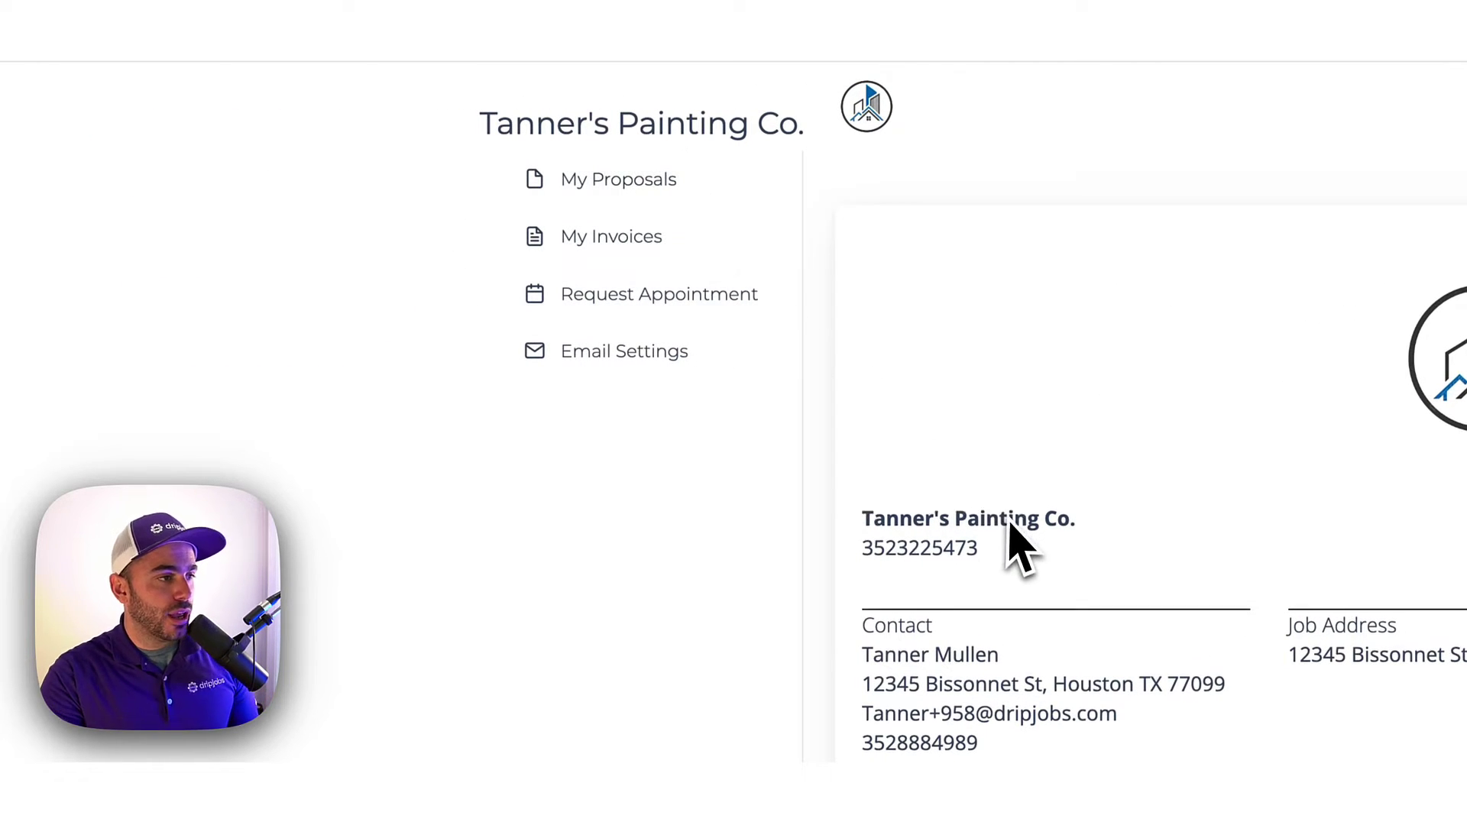
In the client portal, add the optional $500 Interior Painting - Doors item.
{"action": "scroll", "coordinate": [1016, 547], "scroll_direction": "down", "scroll_amount": 5}
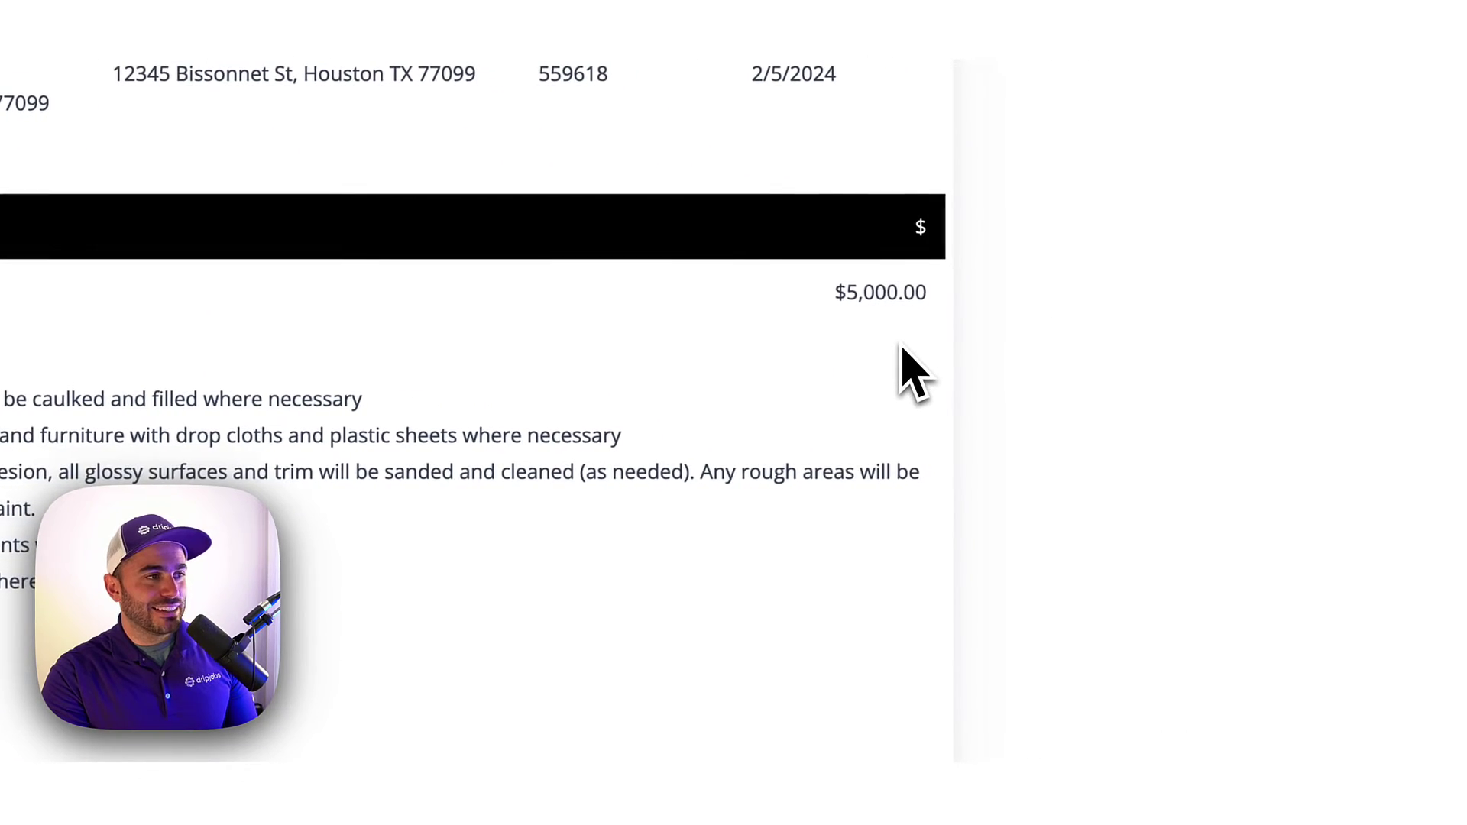
{"action": "scroll", "coordinate": [590, 508], "scroll_direction": "down", "scroll_amount": 8}
{"action": "scroll", "coordinate": [572, 493], "scroll_direction": "down", "scroll_amount": 10}
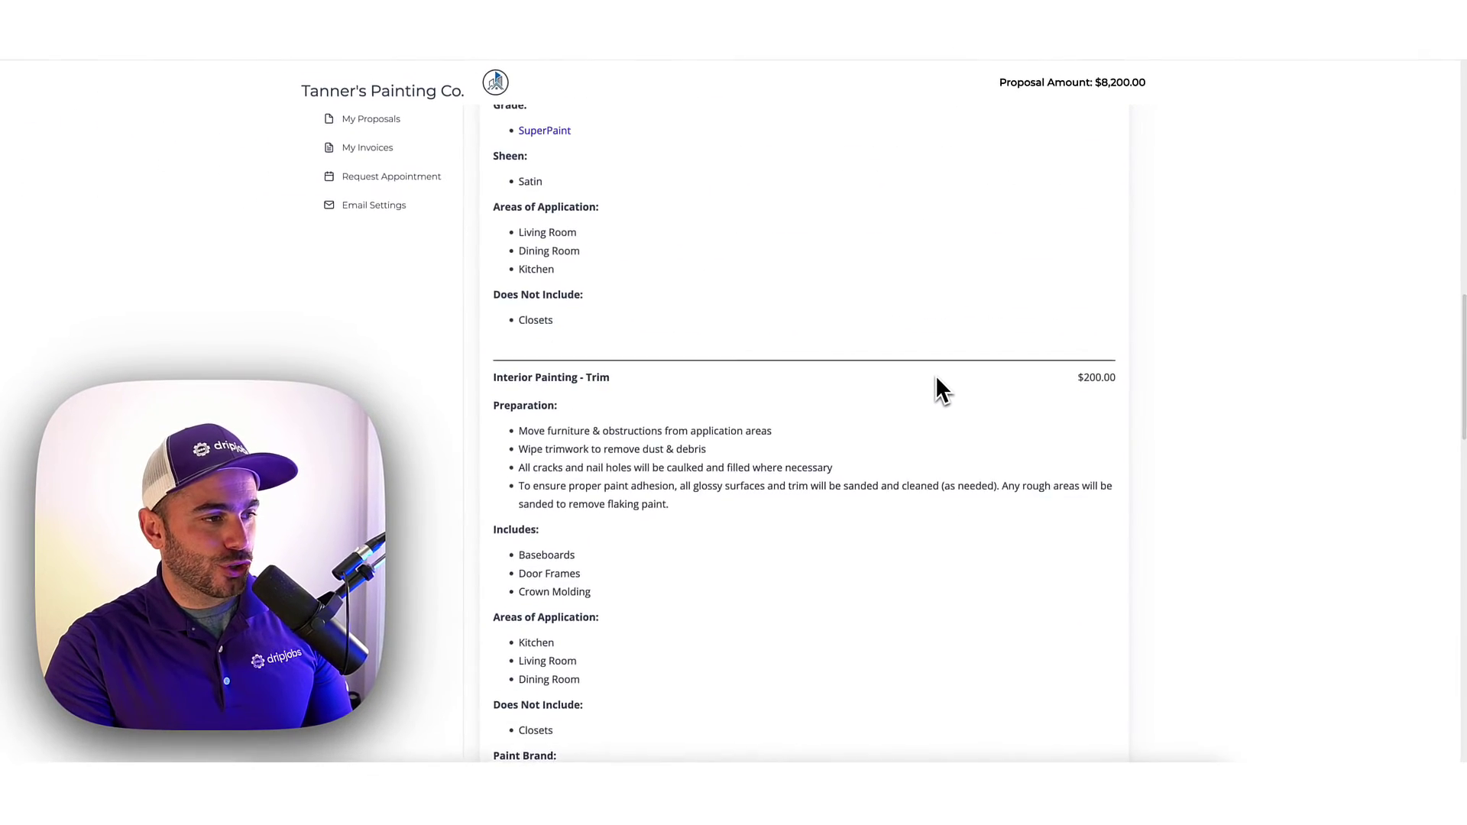
{"action": "scroll", "coordinate": [937, 385], "scroll_direction": "down", "scroll_amount": 8}
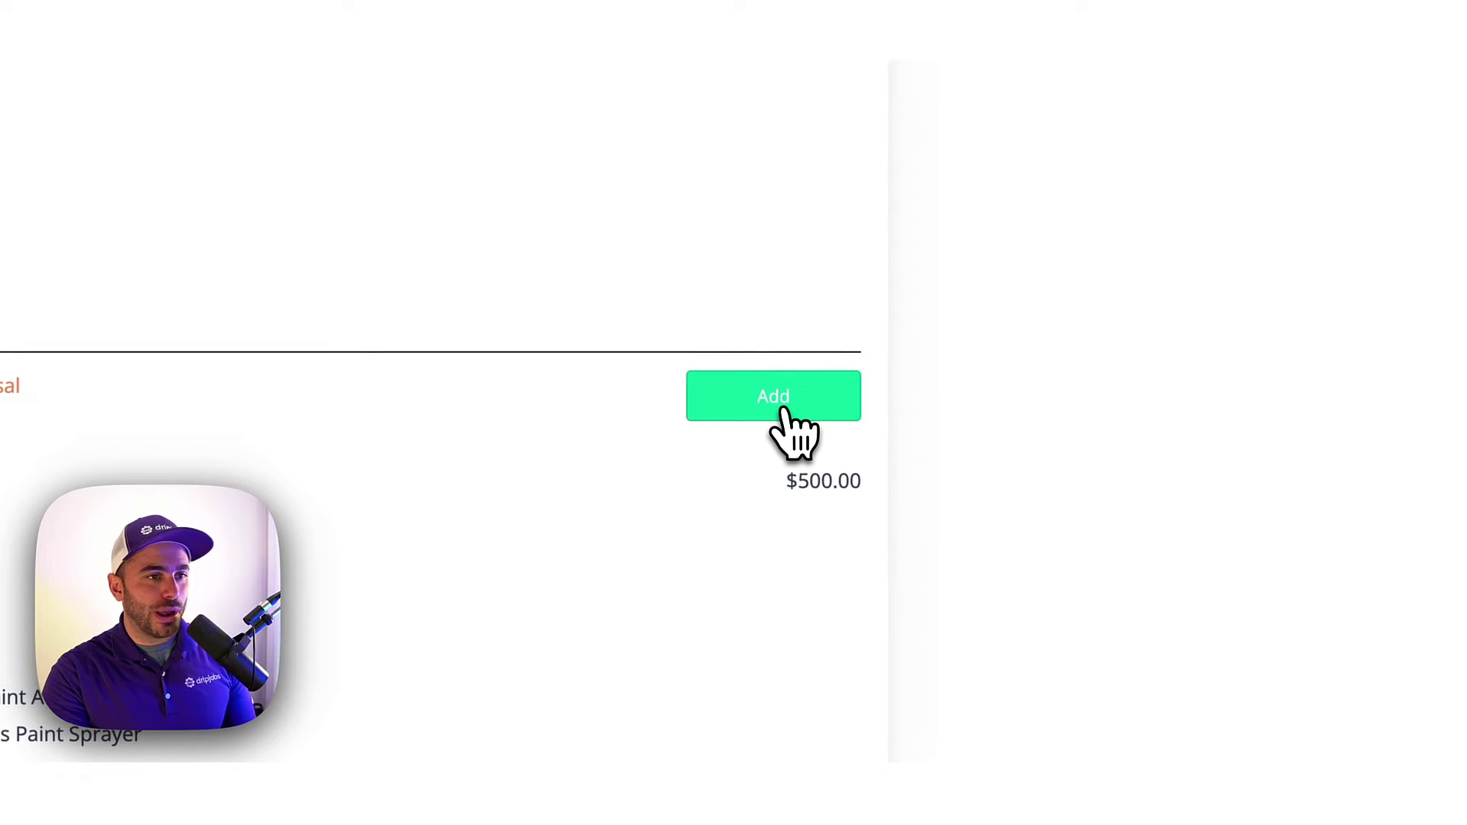
{"action": "left_click", "coordinate": [785, 410]}
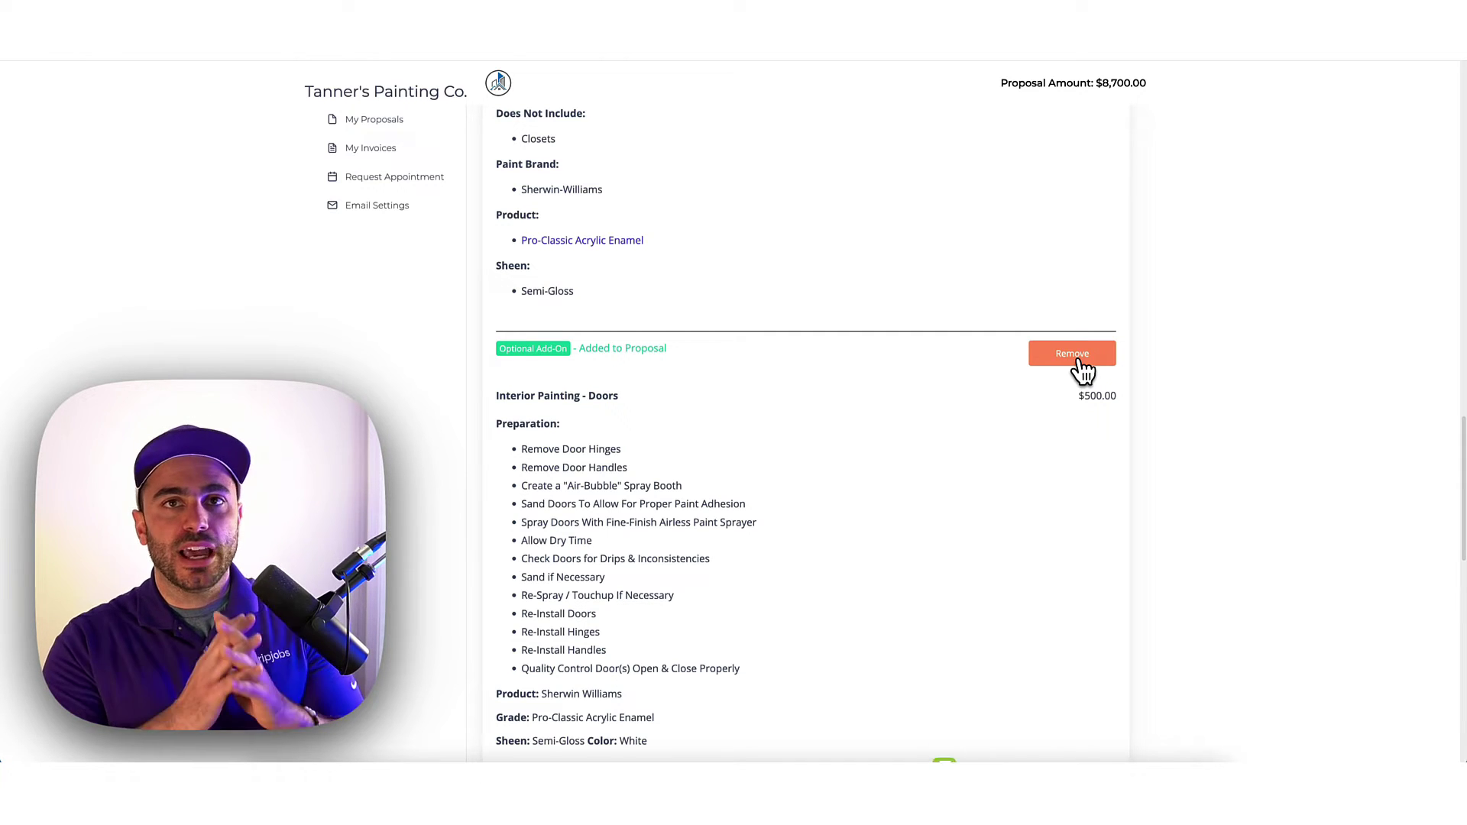
Review the $8,700 total, payment schedule and terms, then start sending the proposal again.
{"action": "scroll", "coordinate": [838, 474], "scroll_direction": "down", "scroll_amount": 4}
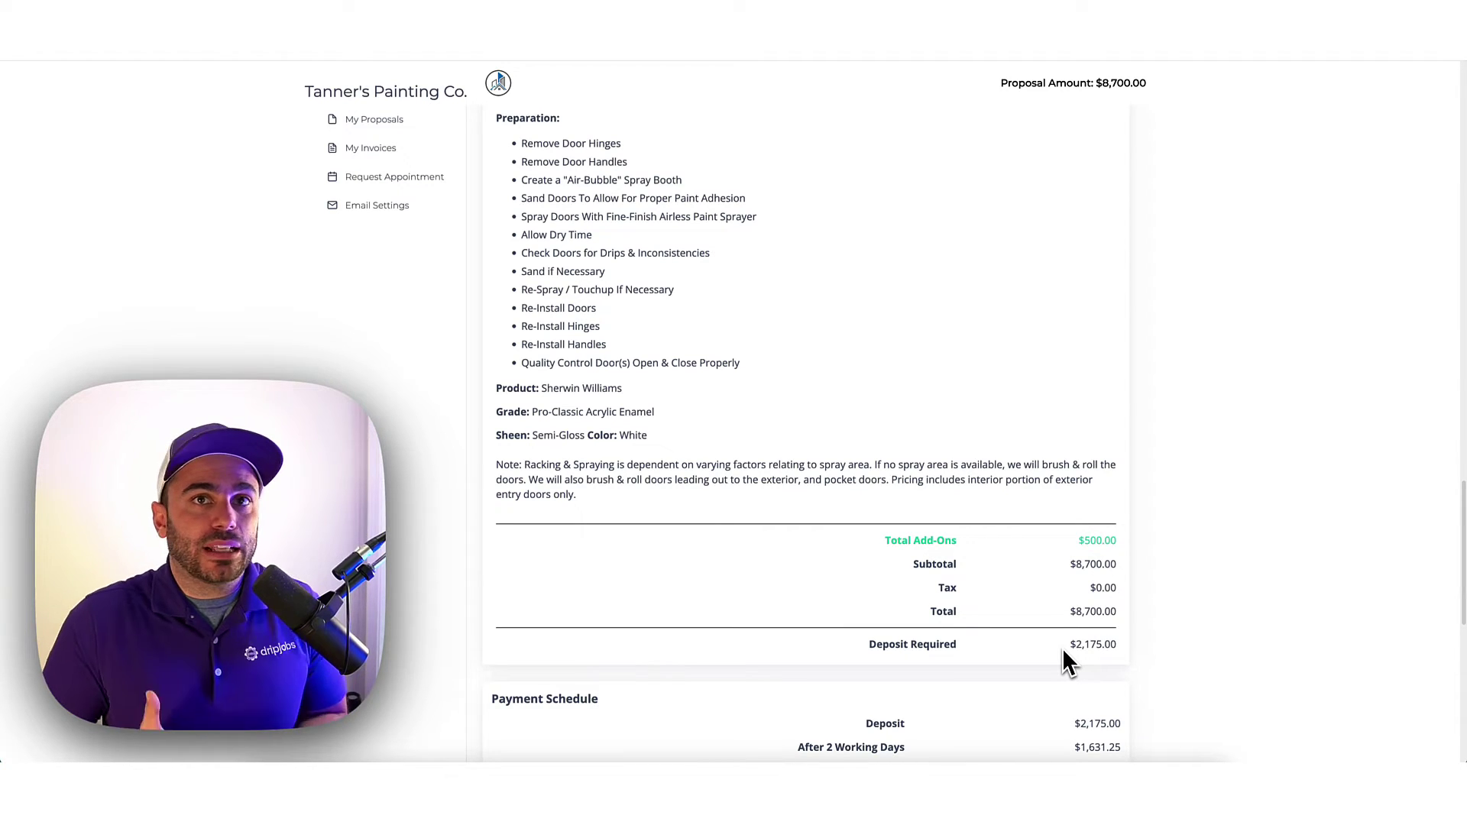
{"action": "scroll", "coordinate": [1063, 650], "scroll_direction": "down", "scroll_amount": 3}
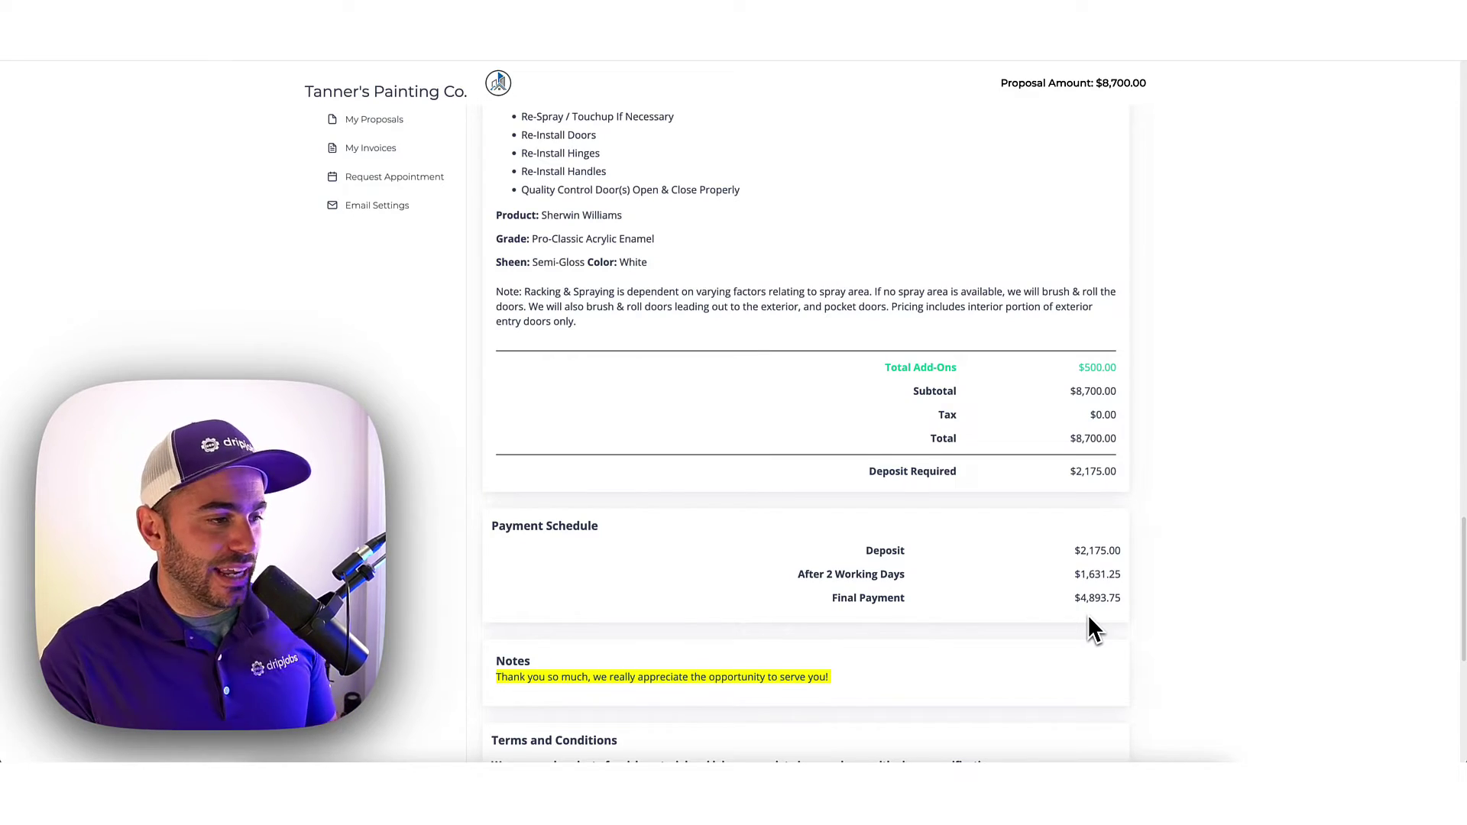
{"action": "scroll", "coordinate": [1086, 623], "scroll_direction": "down", "scroll_amount": 2}
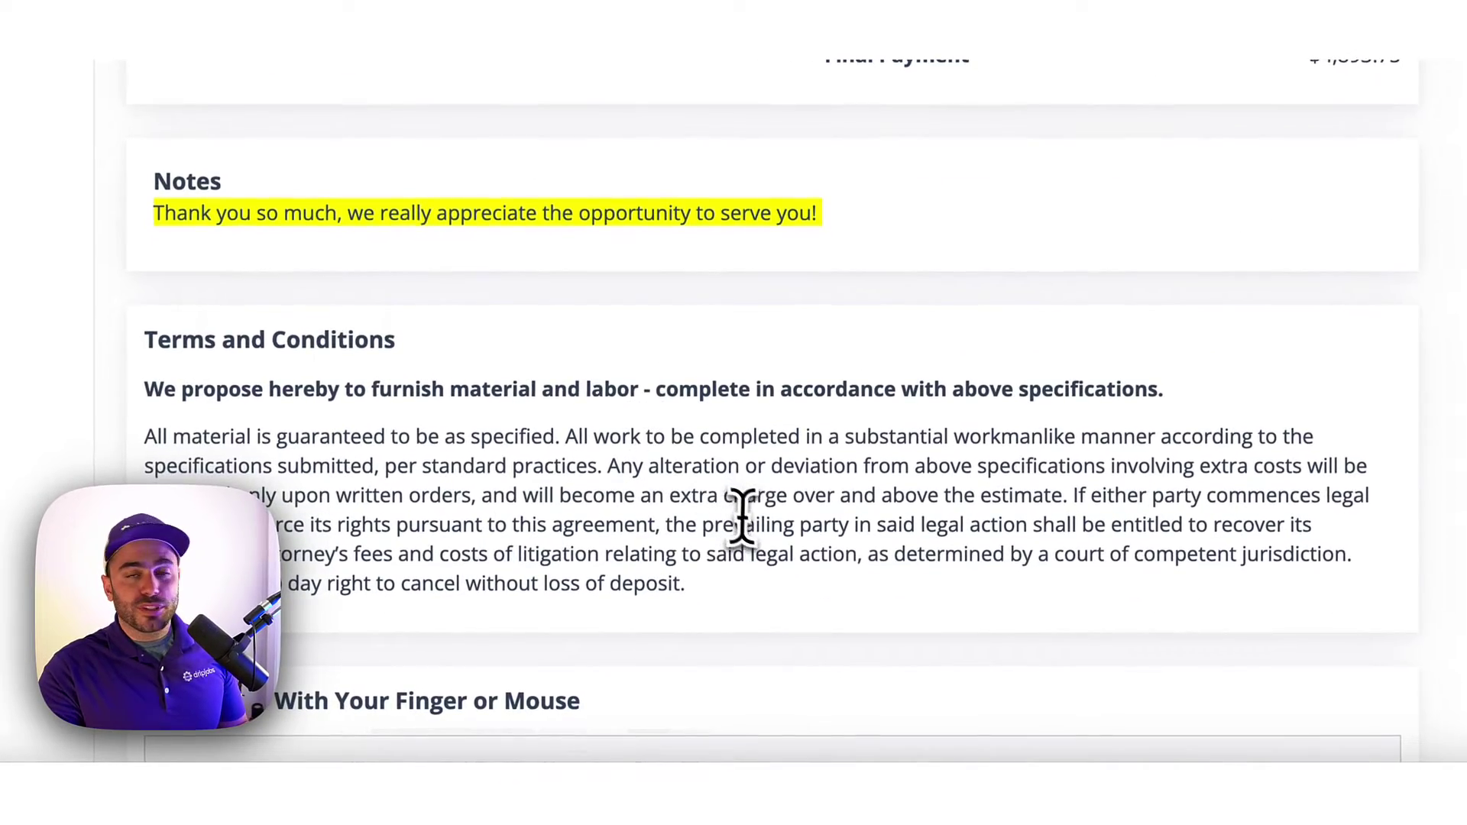
{"action": "scroll", "coordinate": [818, 367], "scroll_direction": "down", "scroll_amount": 3}
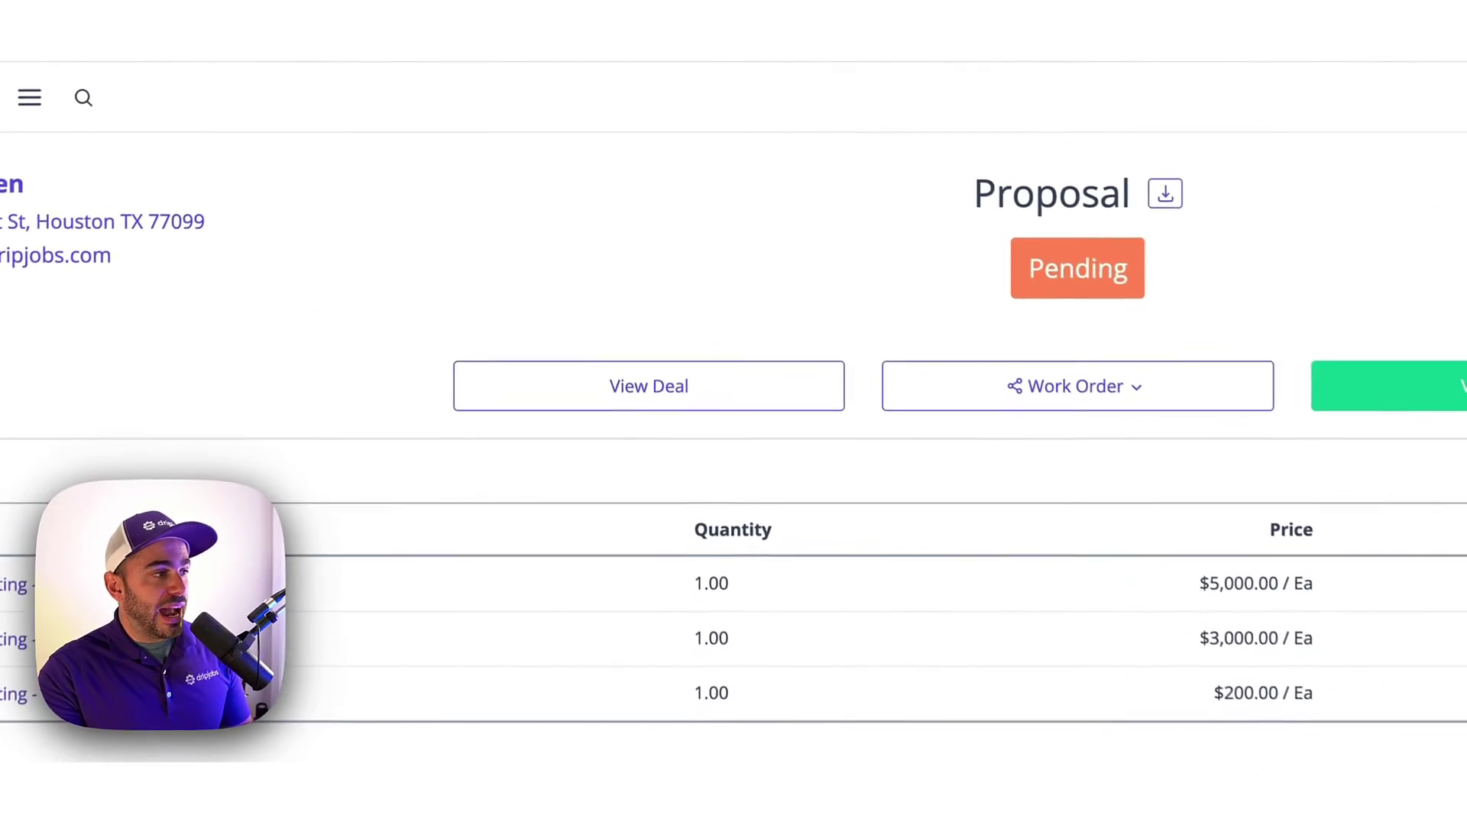
{"action": "left_click", "coordinate": [410, 703]}
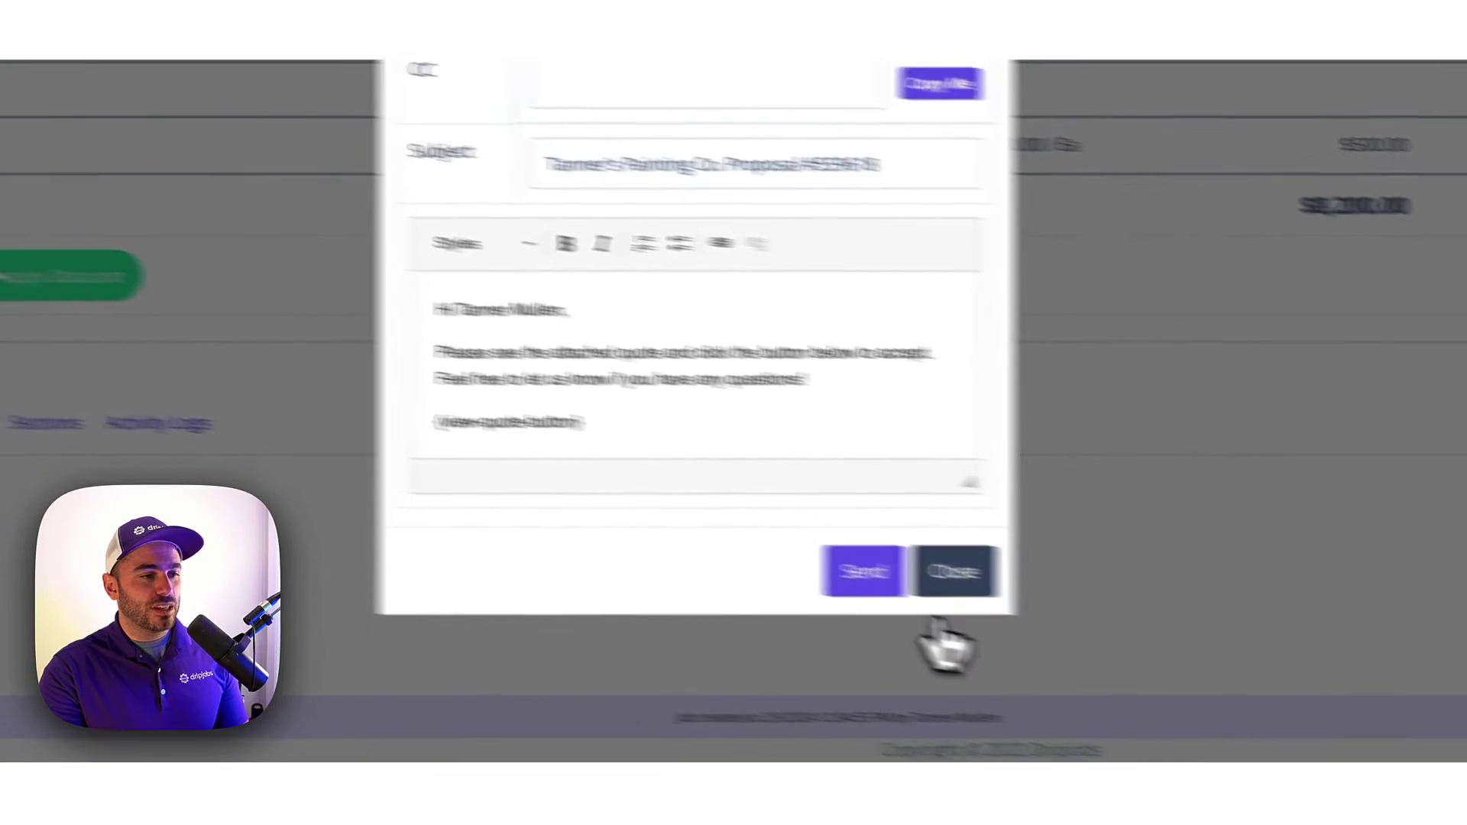
Send the updated proposal to the client by email and text, then go to the sales pipeline.
{"action": "left_click", "coordinate": [688, 581]}
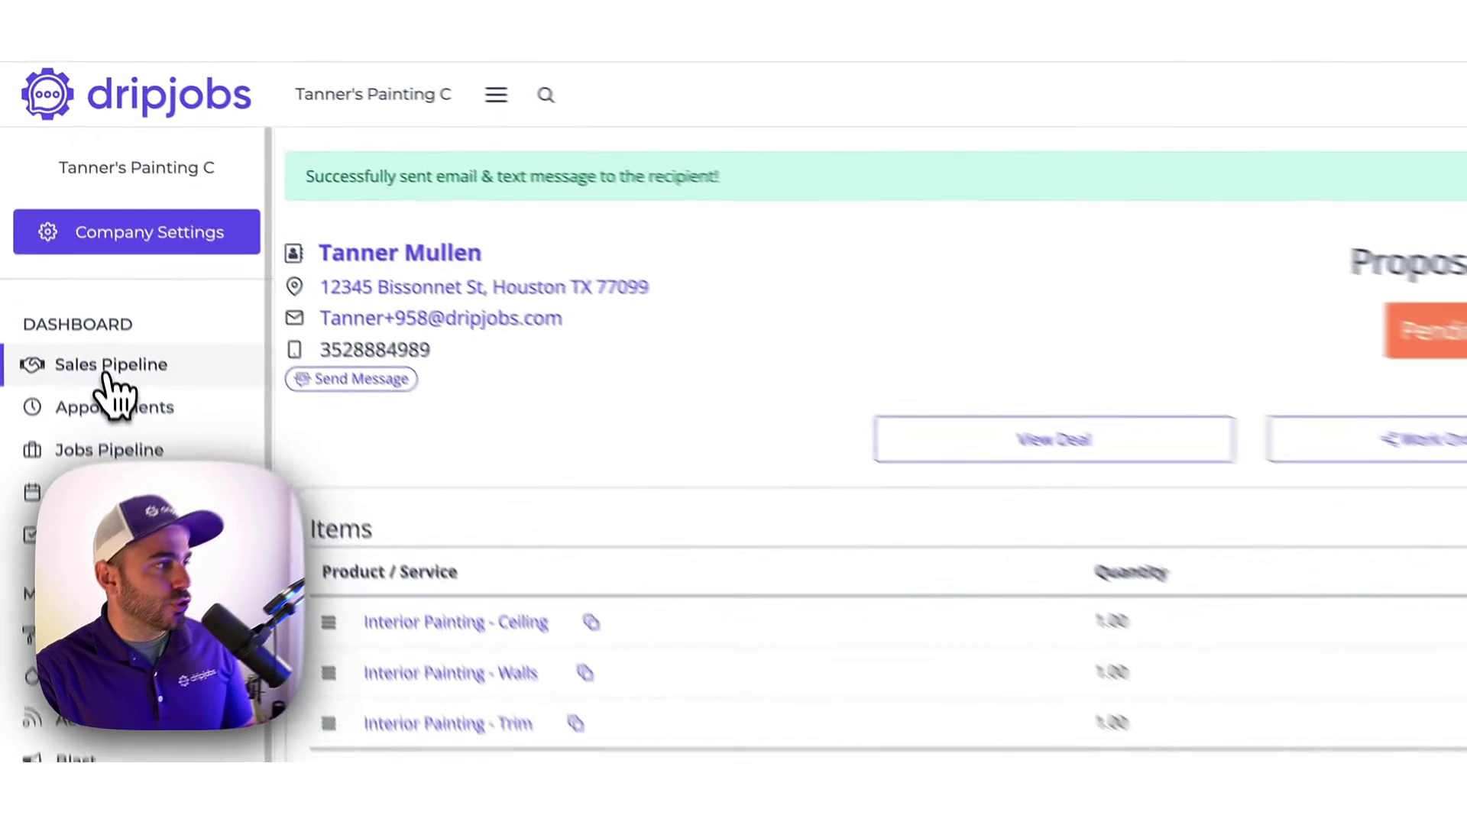
{"action": "left_click", "coordinate": [61, 229]}
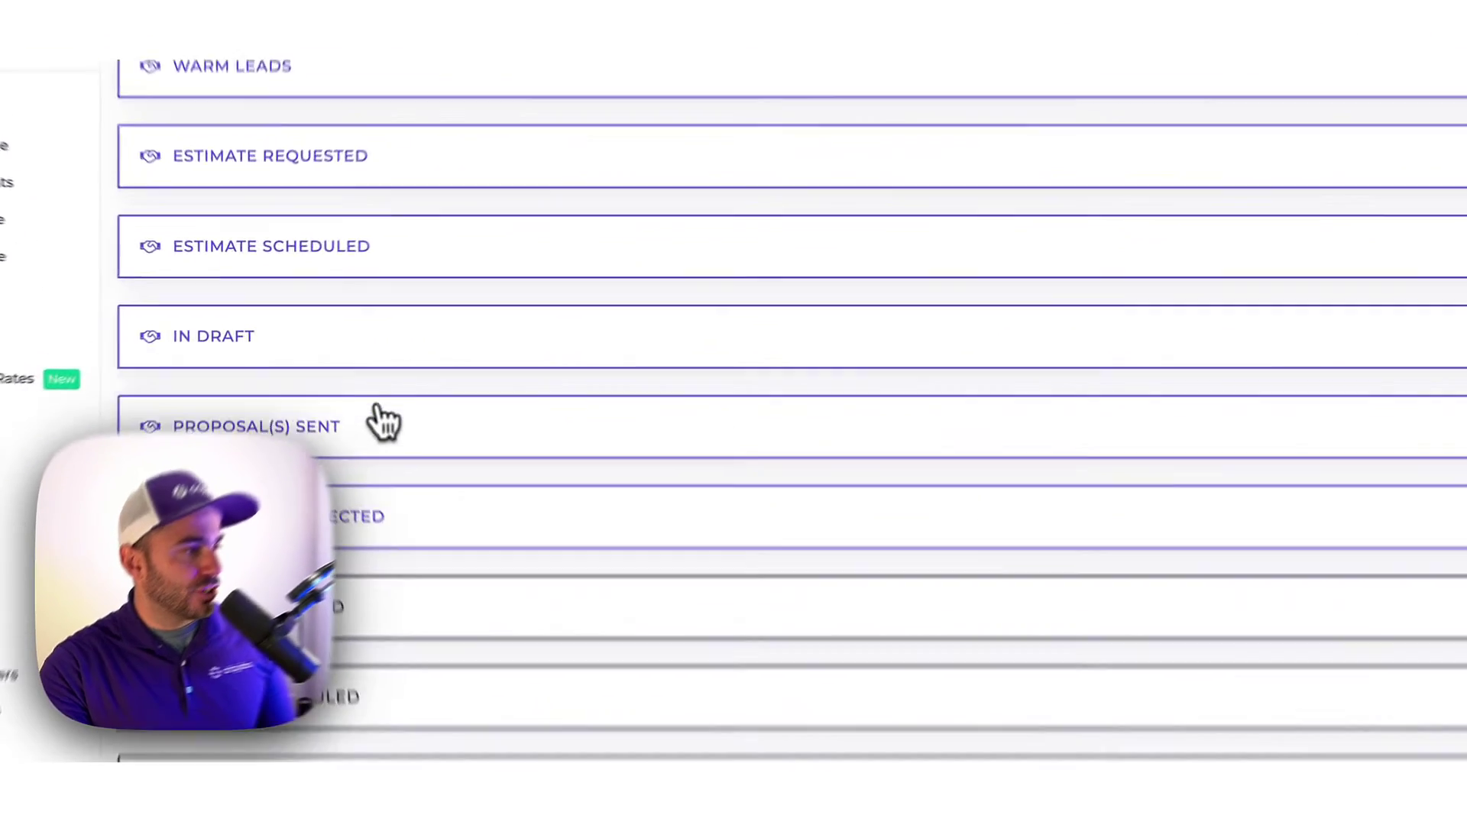
Expand the Proposal(s) Sent drip sequence and open the 4 Day Proposal Follow Up email.
{"action": "left_click", "coordinate": [317, 418]}
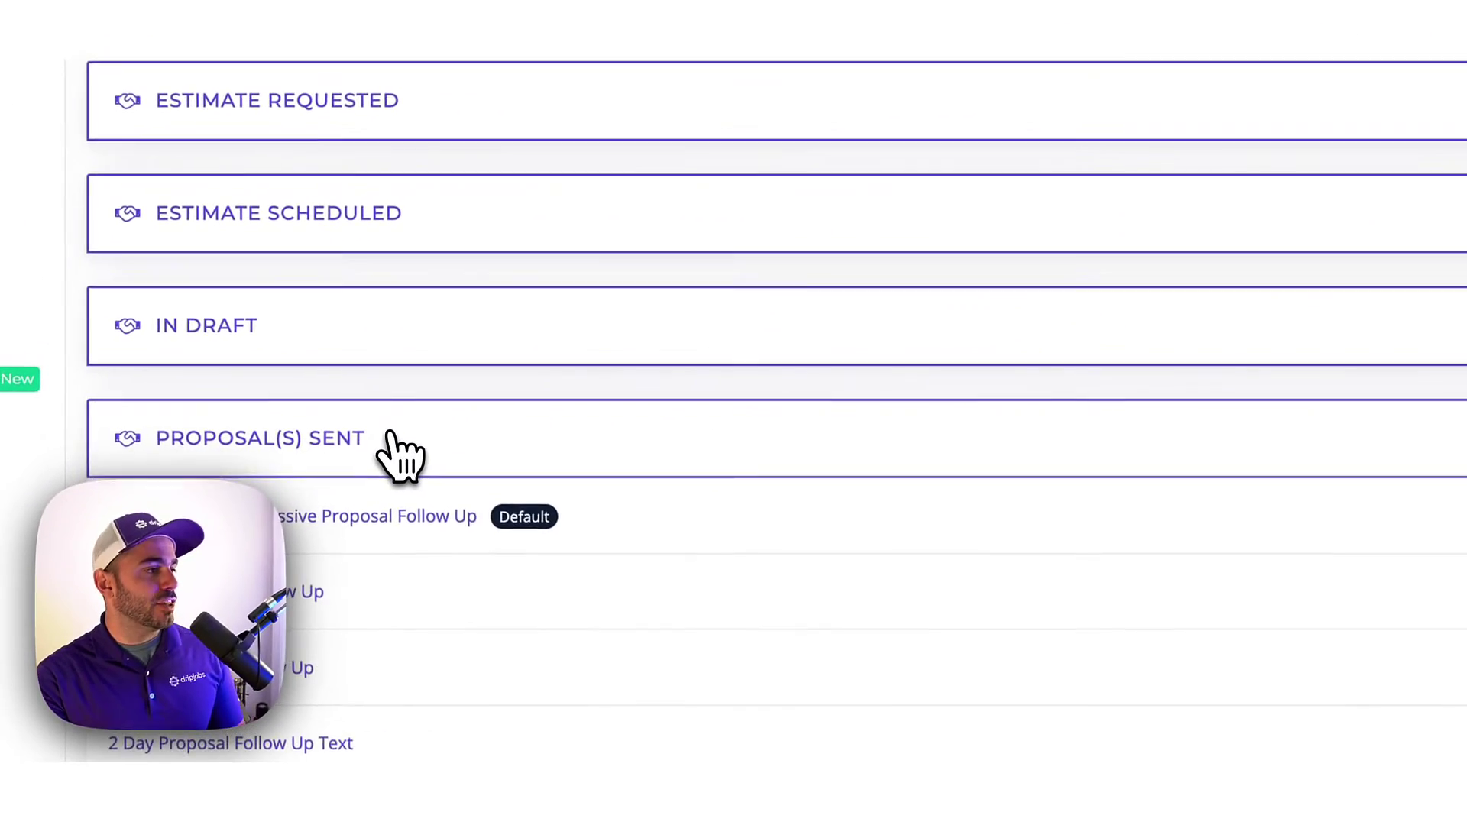
{"action": "scroll", "coordinate": [404, 459], "scroll_direction": "down", "scroll_amount": 4}
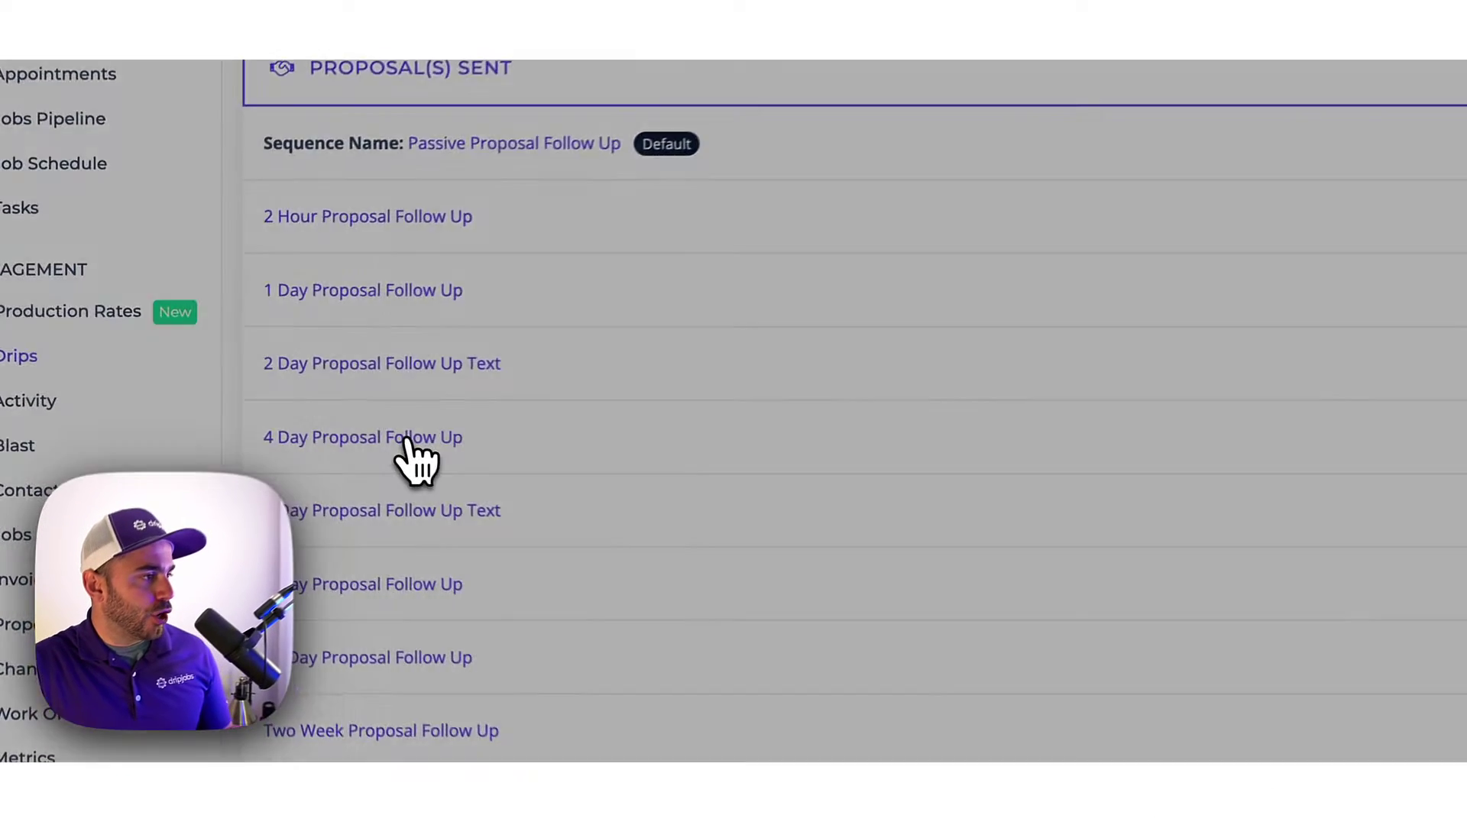
{"action": "left_click", "coordinate": [279, 445]}
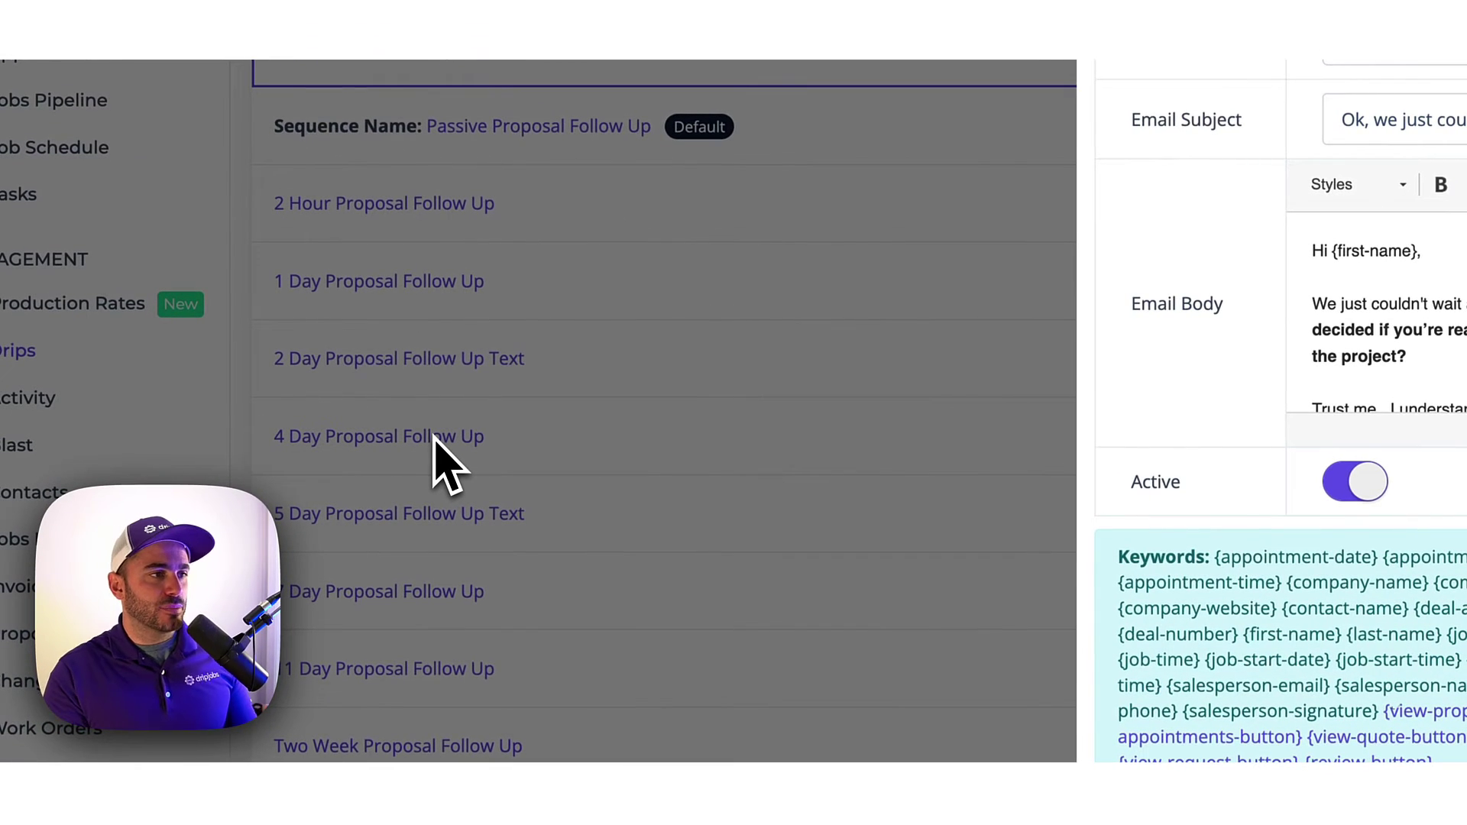
Look over the 2 Day Proposal Follow Up Text SMS, close it unchanged, and return to the pipeline.
{"action": "left_click", "coordinate": [475, 443]}
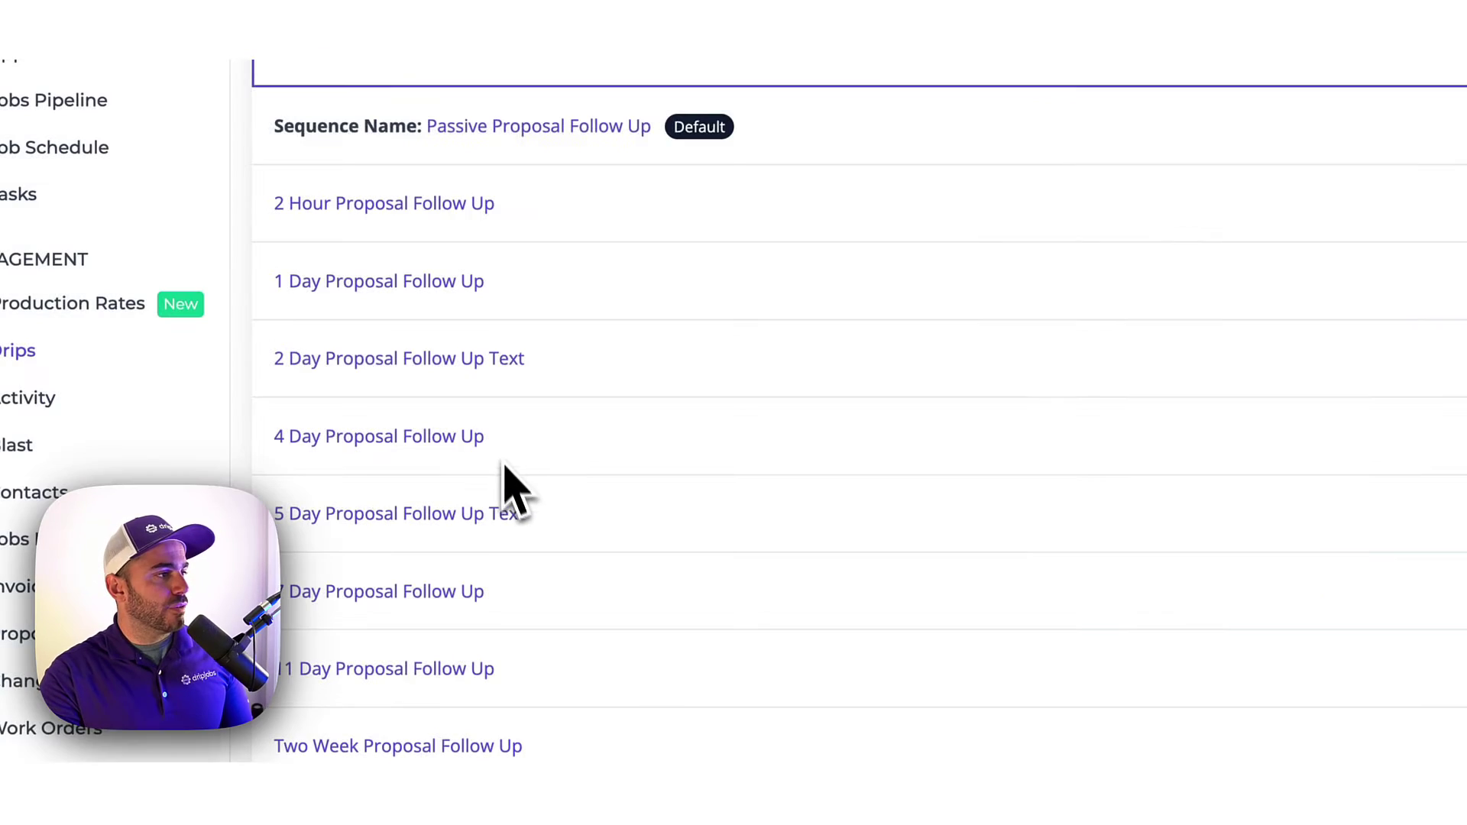
{"action": "left_click", "coordinate": [481, 377]}
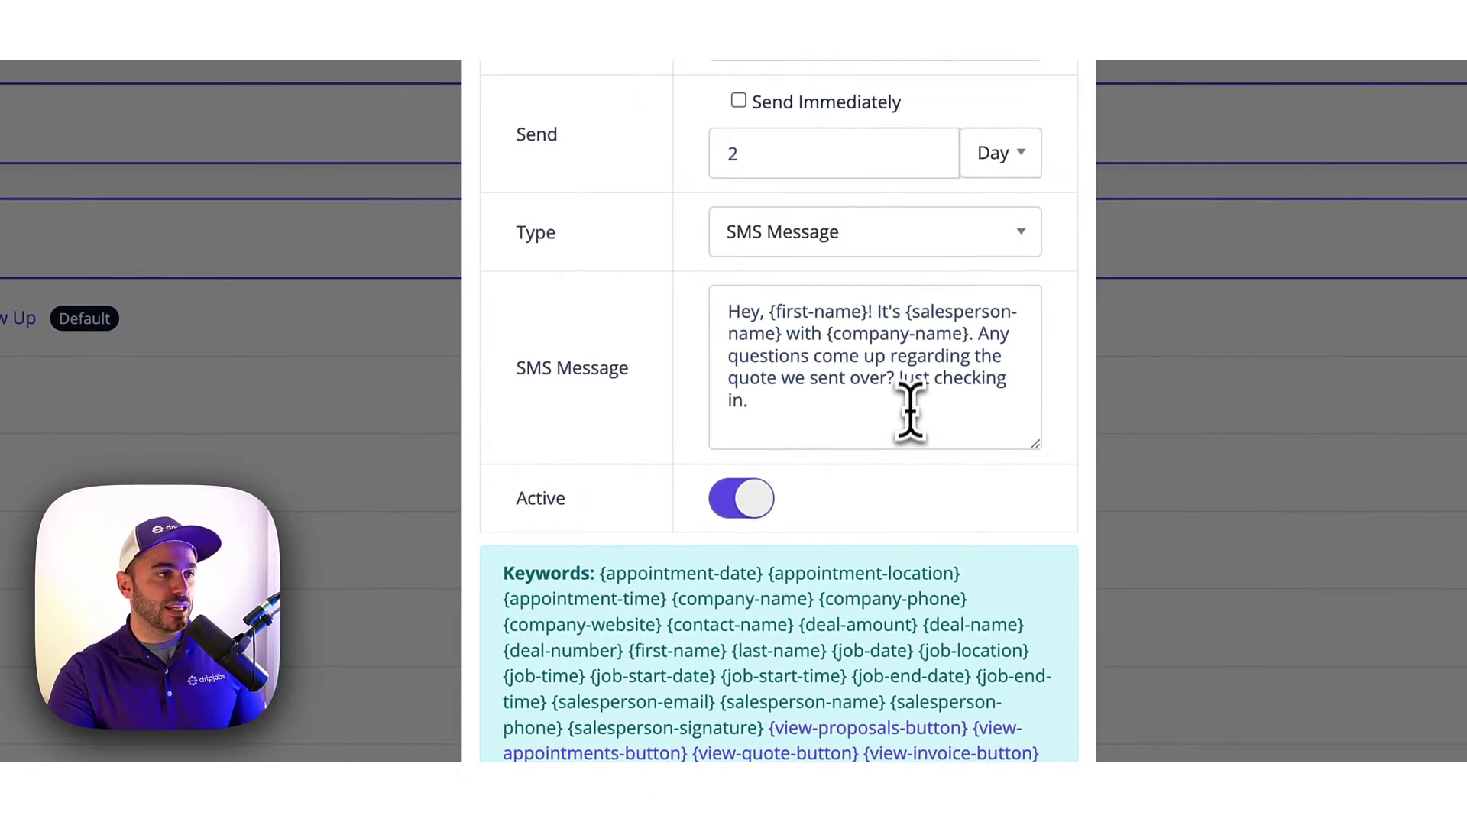
{"action": "left_click", "coordinate": [856, 321]}
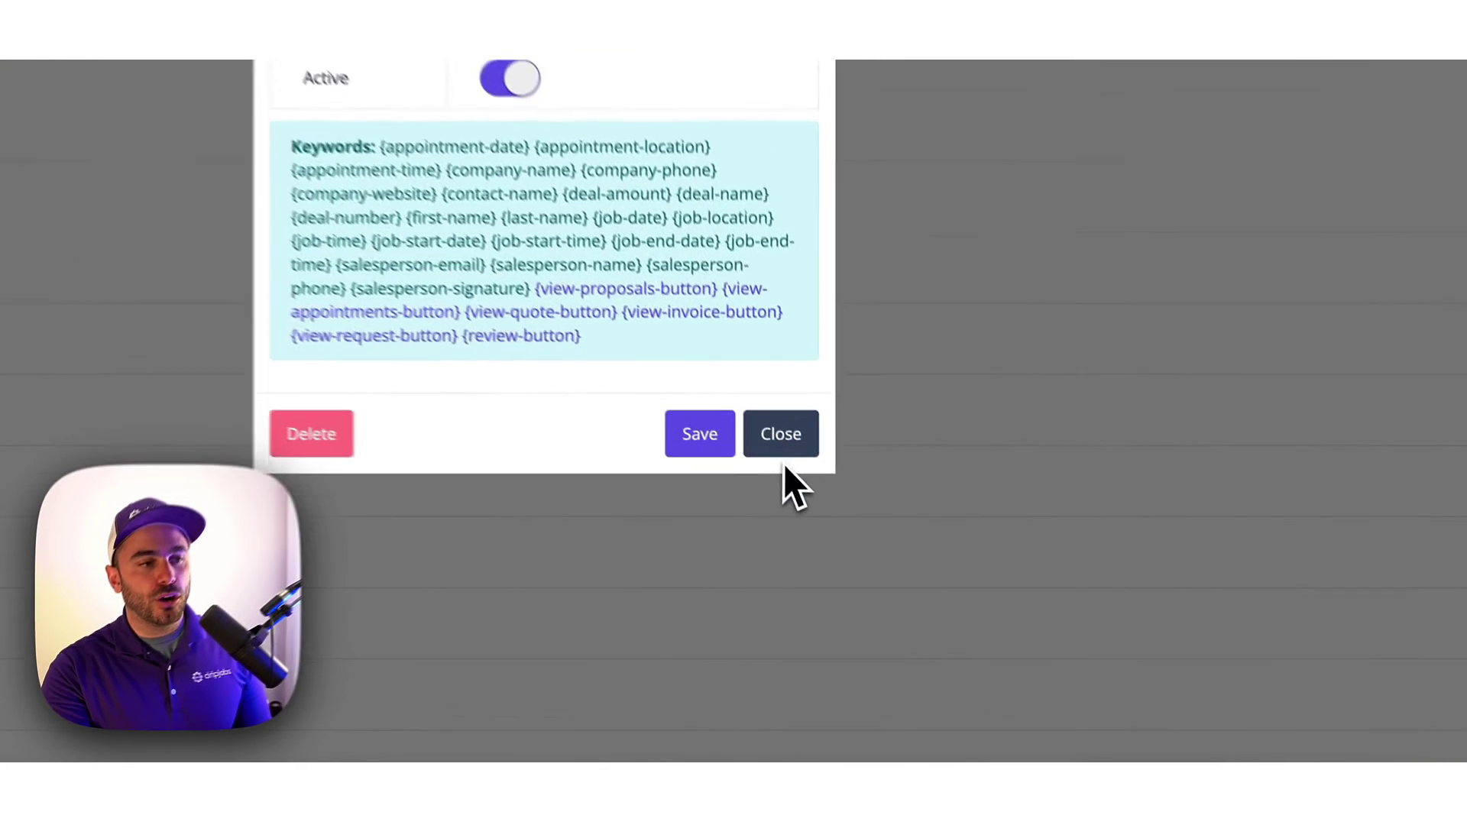
{"action": "left_click", "coordinate": [861, 577]}
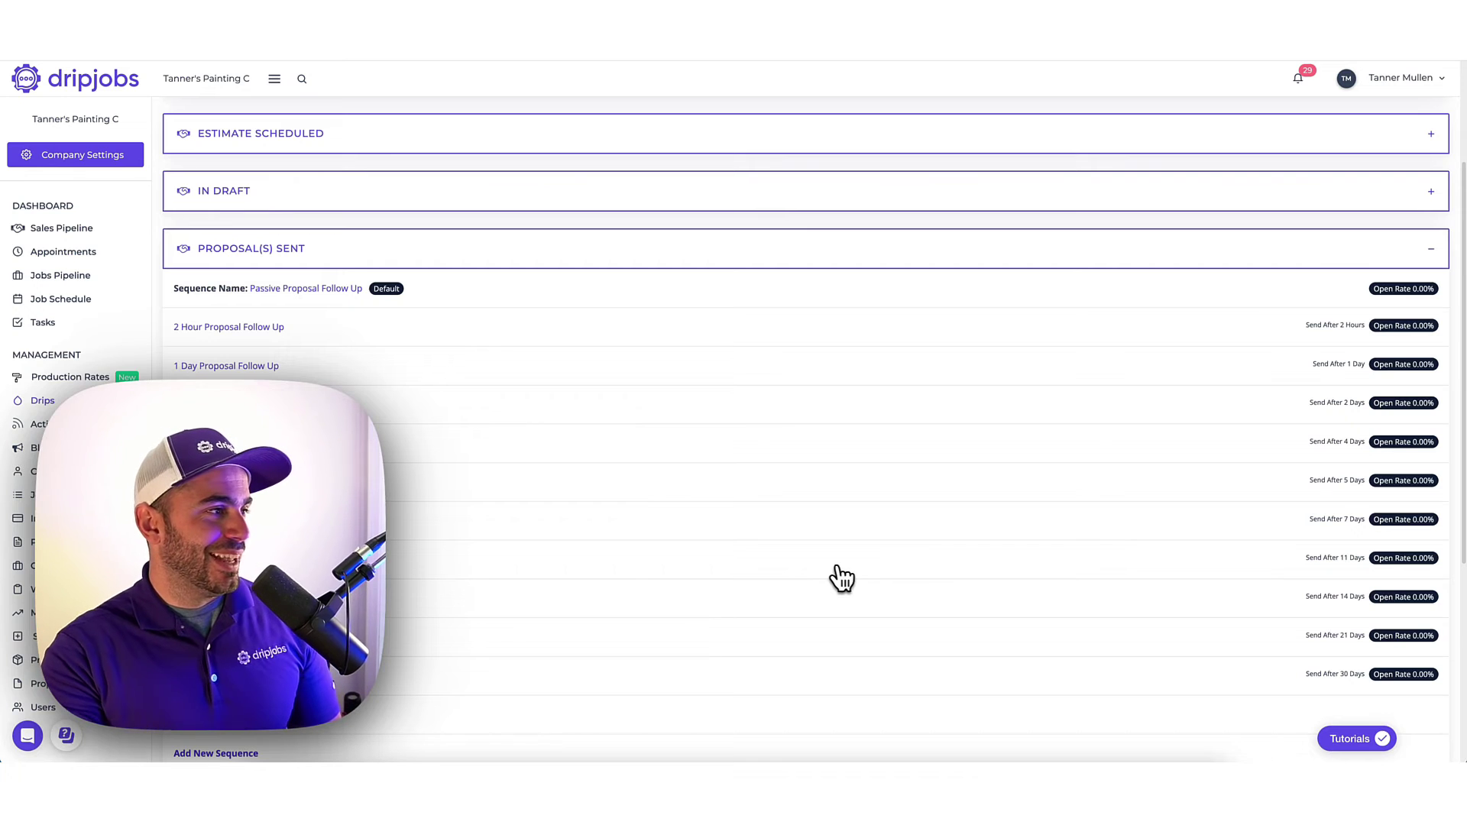
{"action": "left_click", "coordinate": [93, 237]}
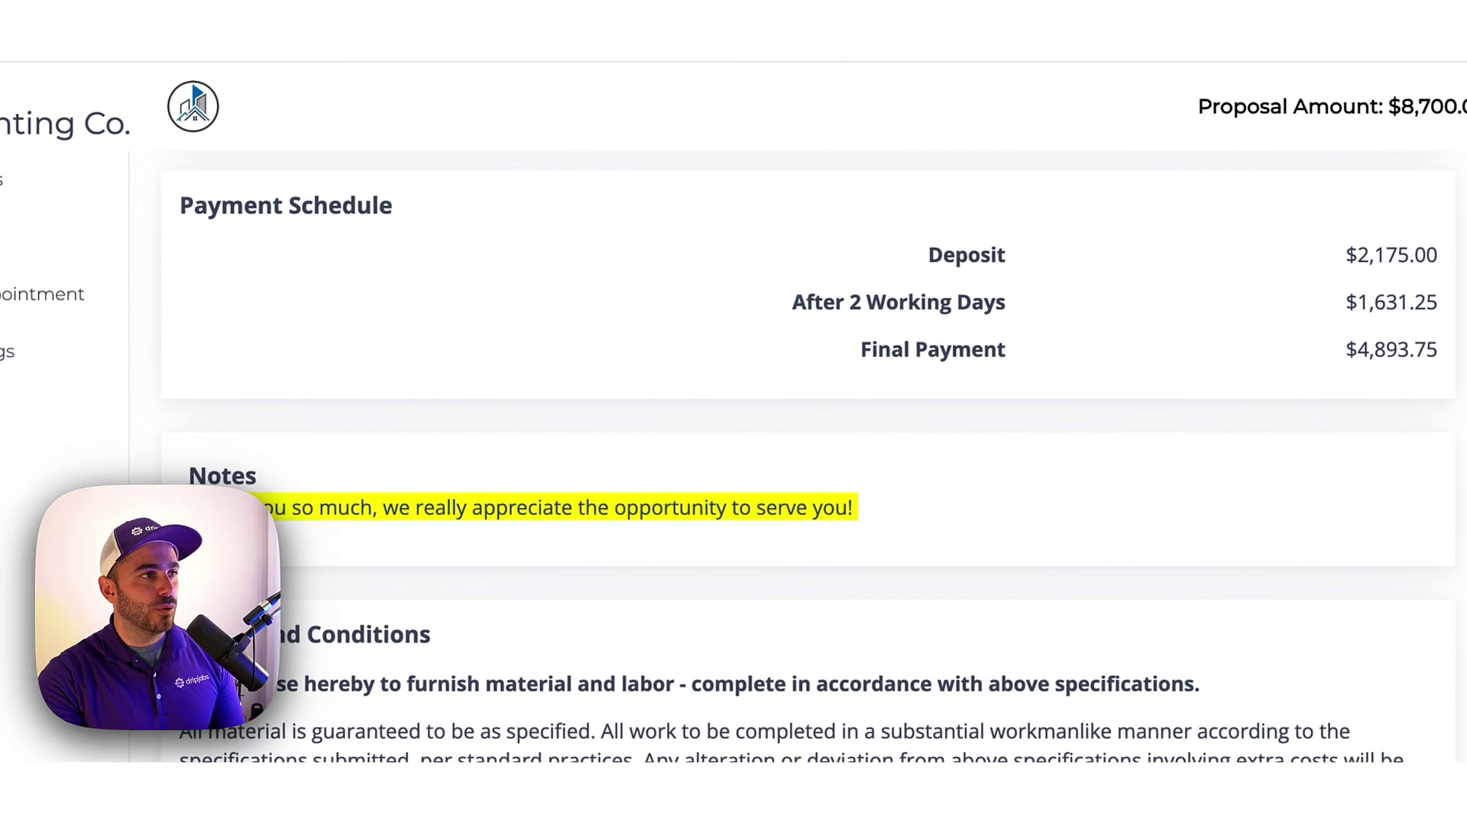
Draw a signature in the proposal's signature box and submit it.
{"action": "scroll", "coordinate": [828, 164], "scroll_direction": "down", "scroll_amount": 10}
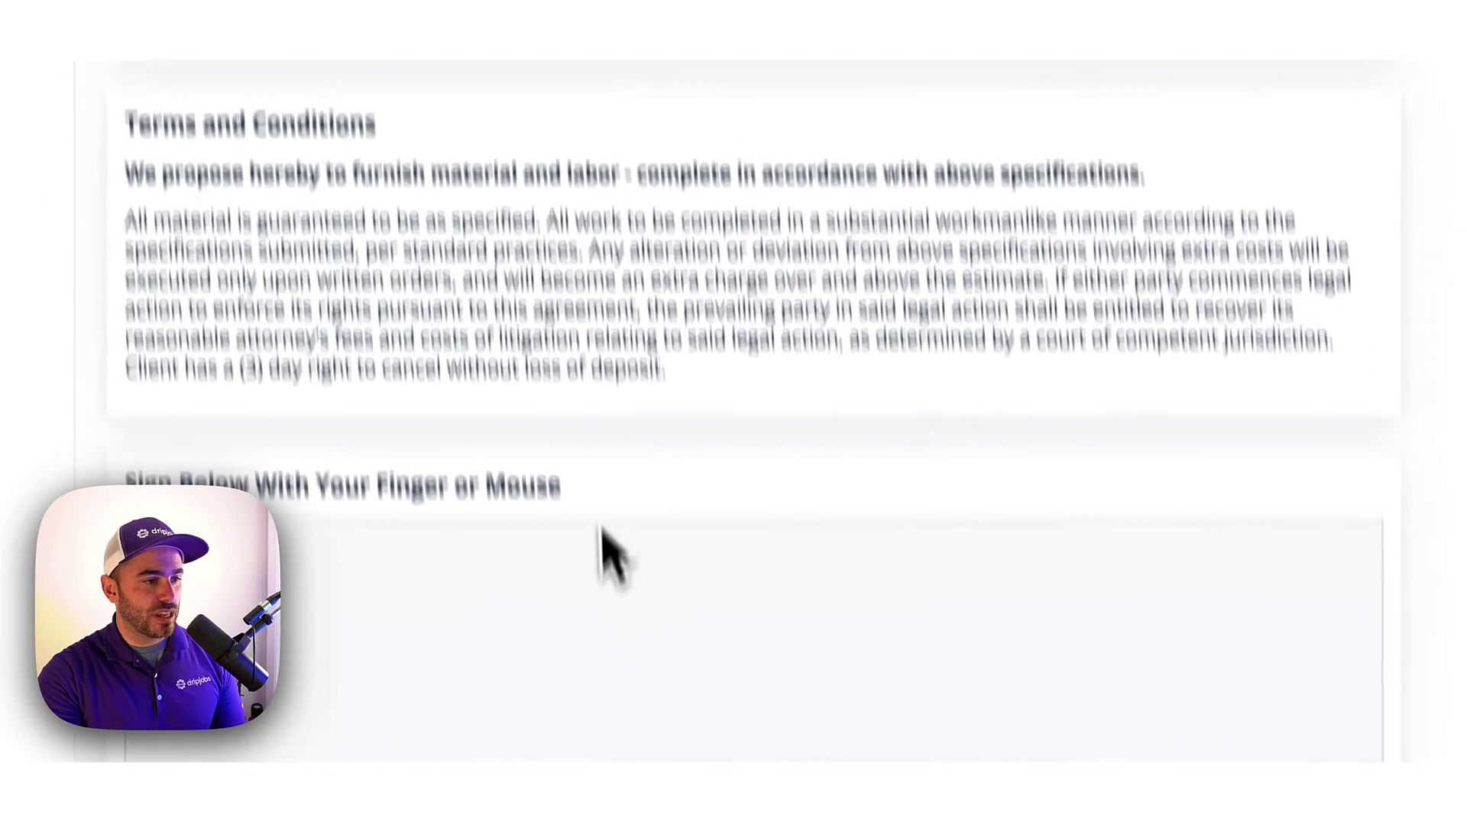
{"action": "mouse_move", "coordinate": [466, 269]}
{"action": "left_mouse_down"}
{"action": "mouse_move", "coordinate": [478, 321]}
{"action": "mouse_move", "coordinate": [603, 302]}
{"action": "mouse_move", "coordinate": [658, 267]}
{"action": "left_mouse_up"}
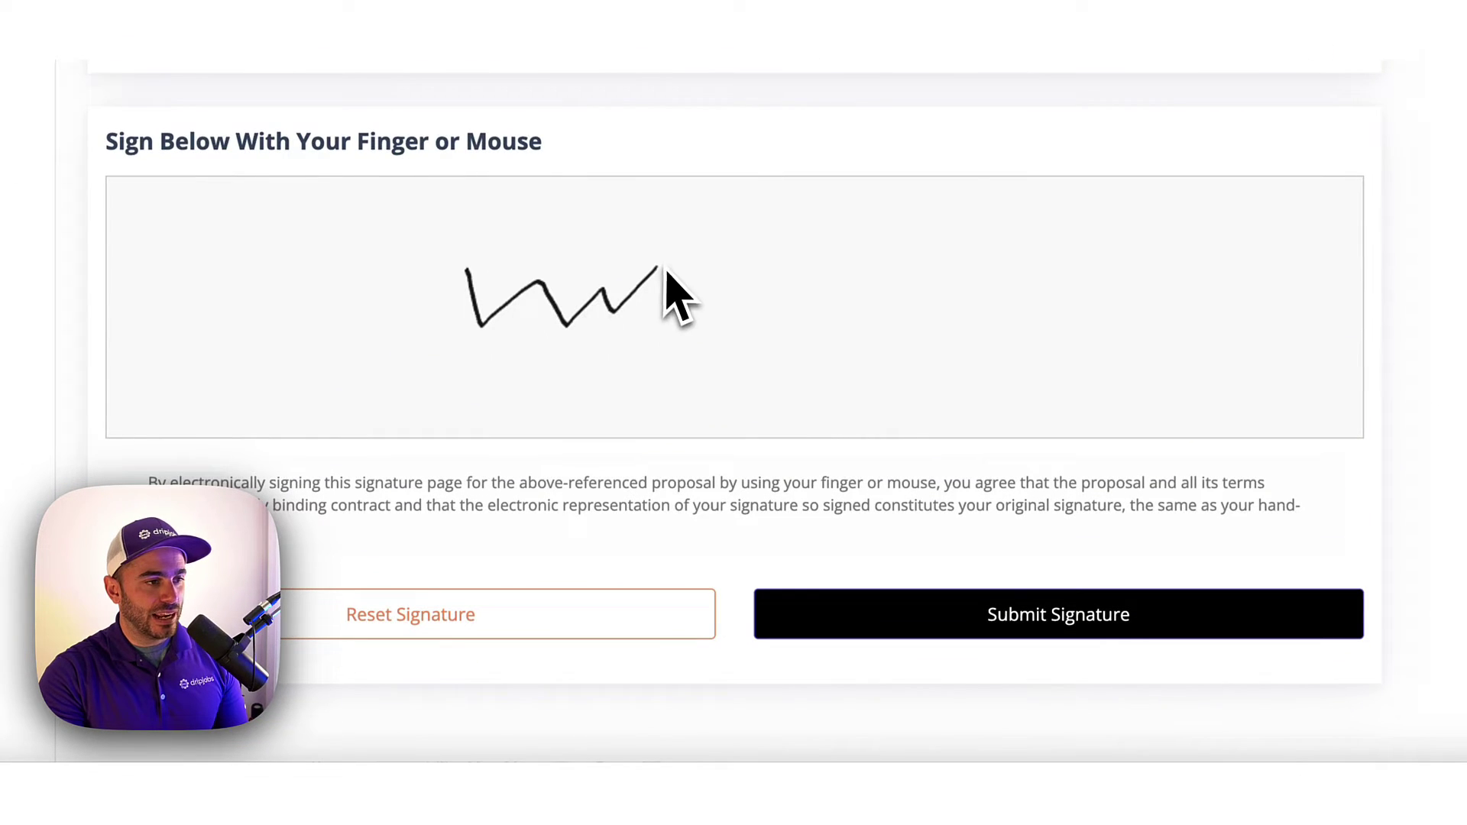
{"action": "left_click", "coordinate": [989, 623]}
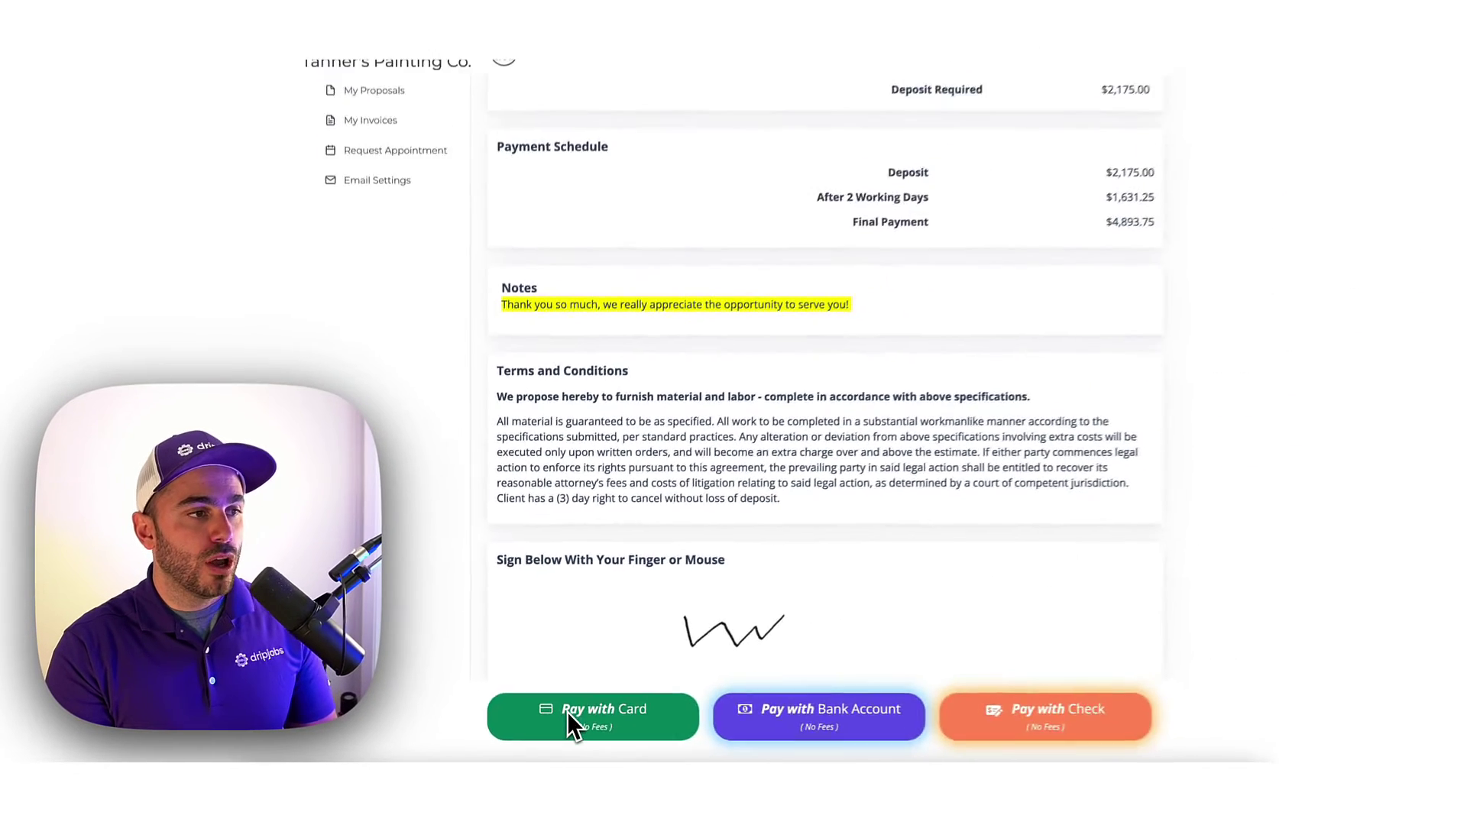
Preview the $2,175.00 deposit Stripe checkout by card and Wells Fargo bank, then go back unpaid.
{"action": "left_click", "coordinate": [749, 669]}
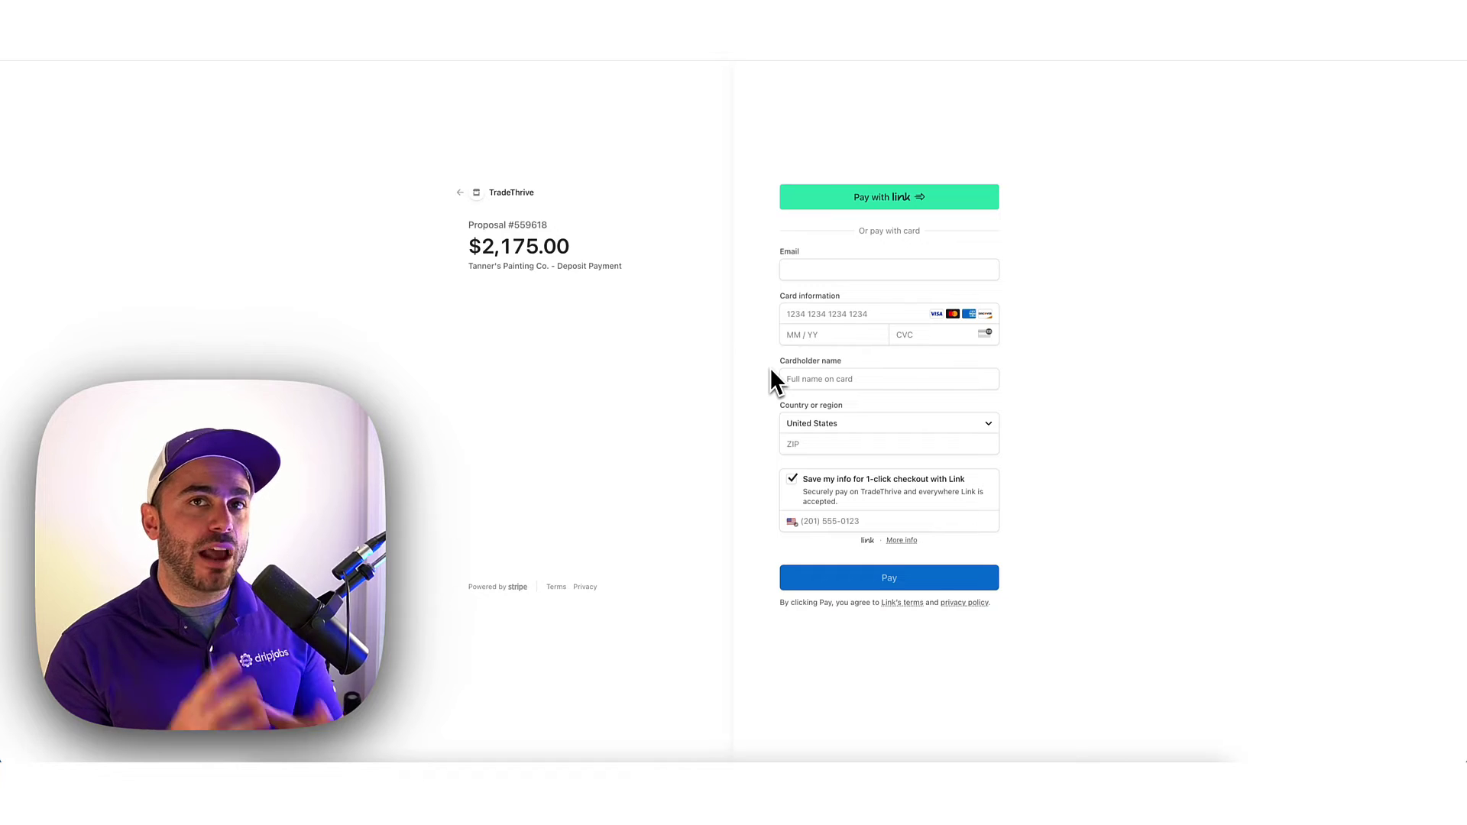
{"action": "left_click", "coordinate": [461, 193]}
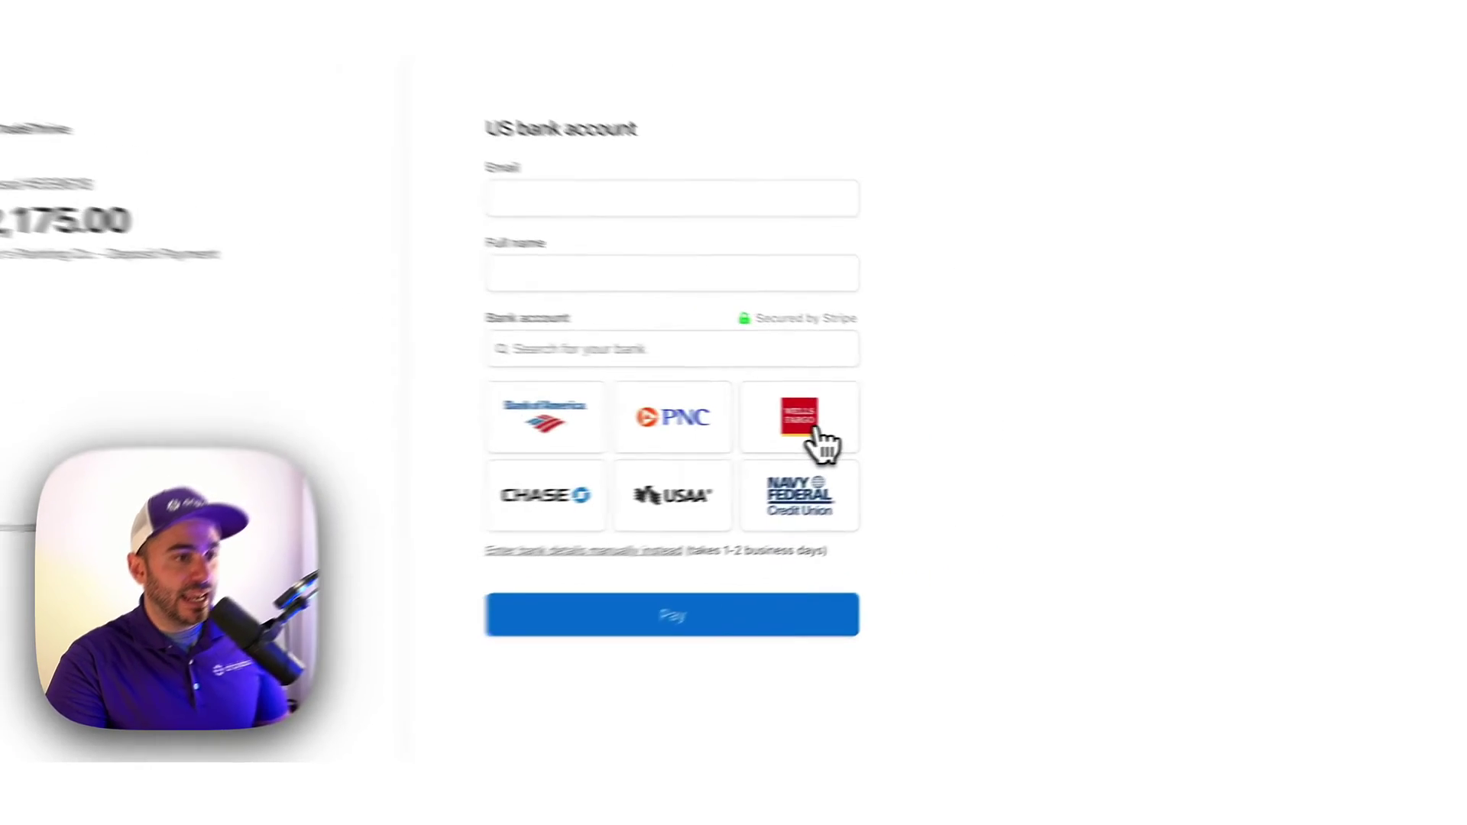
{"action": "left_click", "coordinate": [977, 459]}
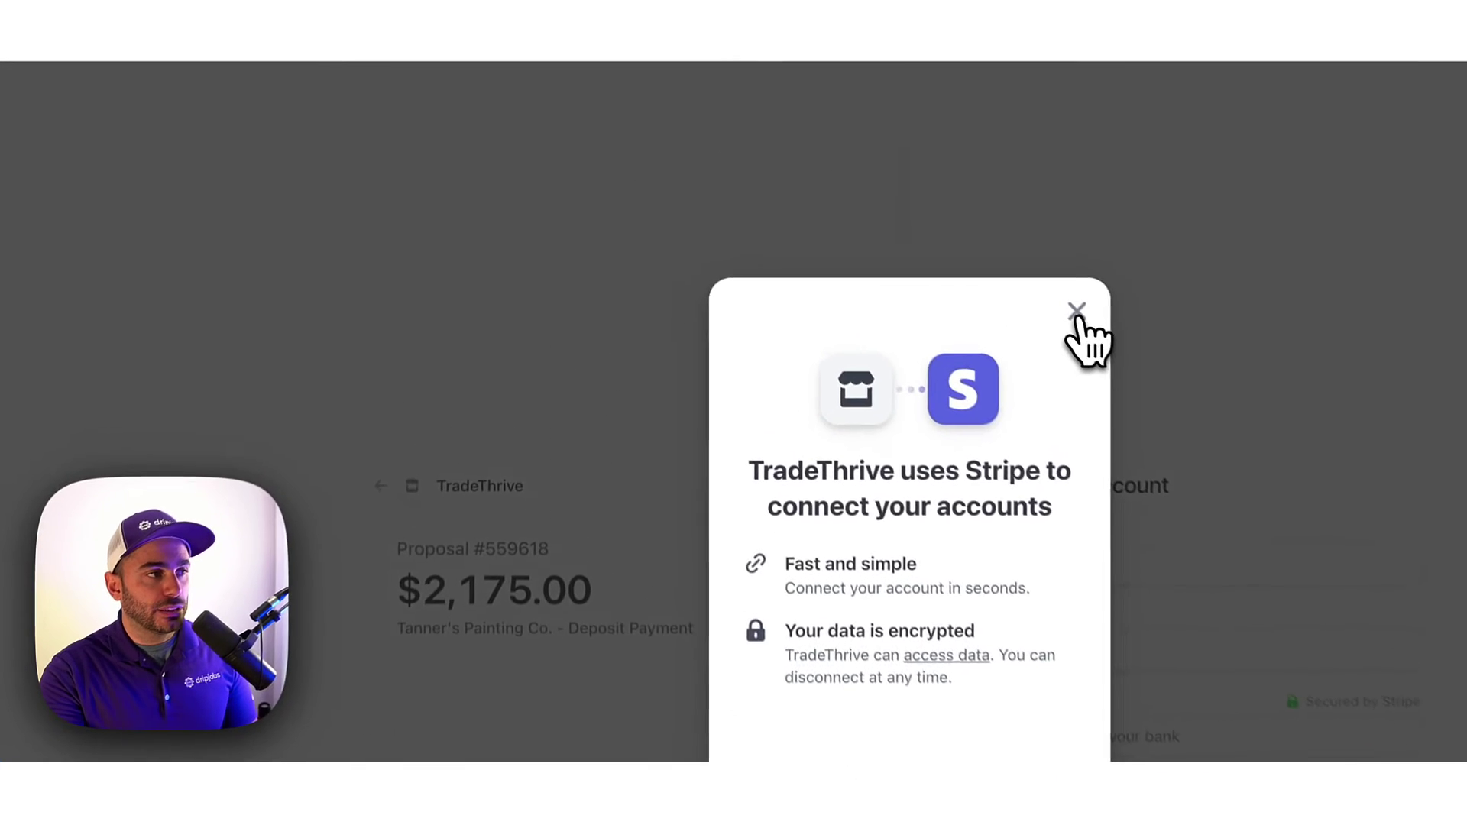
{"action": "left_click", "coordinate": [1077, 313]}
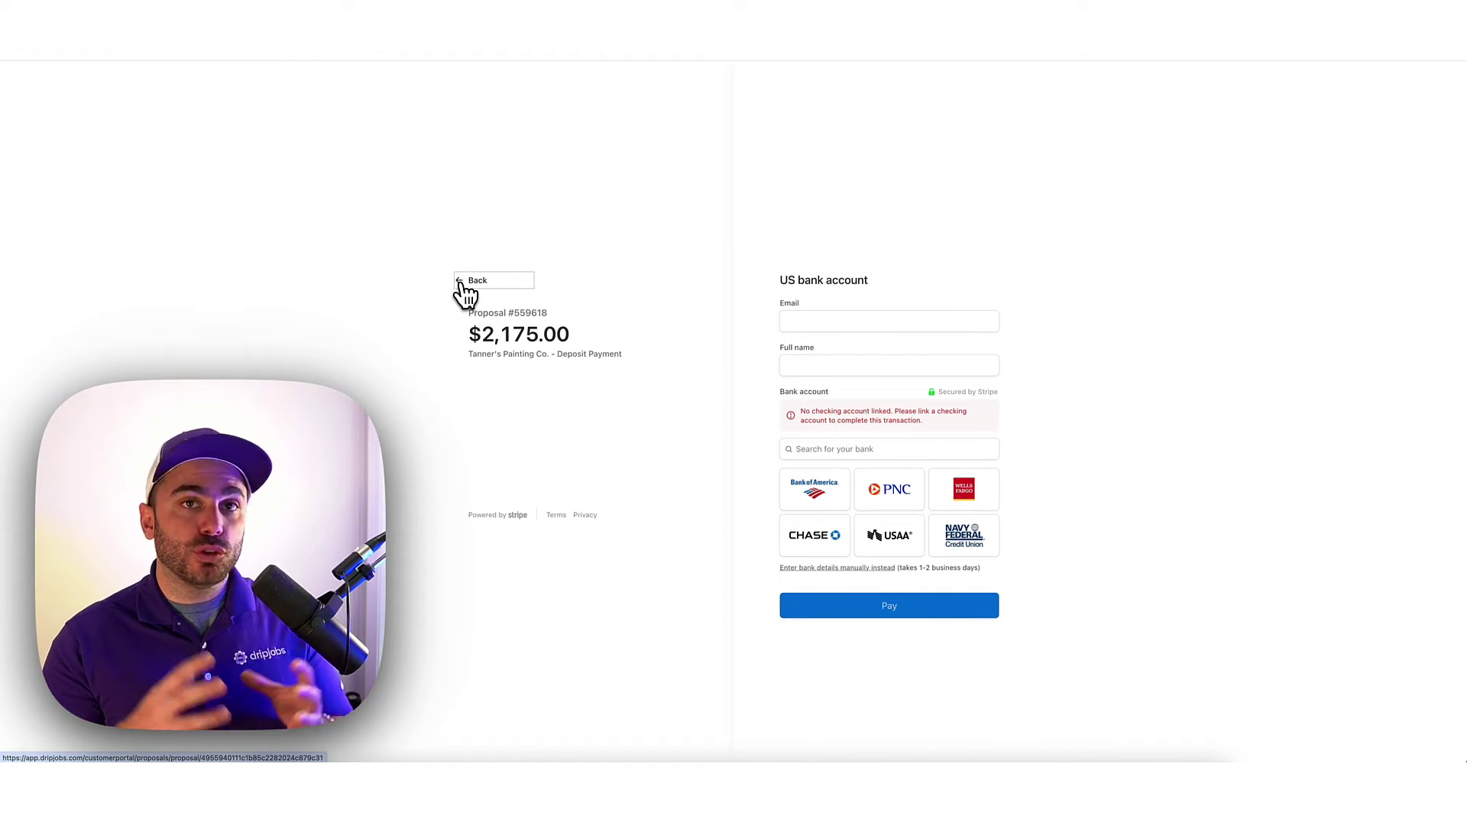
{"action": "left_click", "coordinate": [473, 281]}
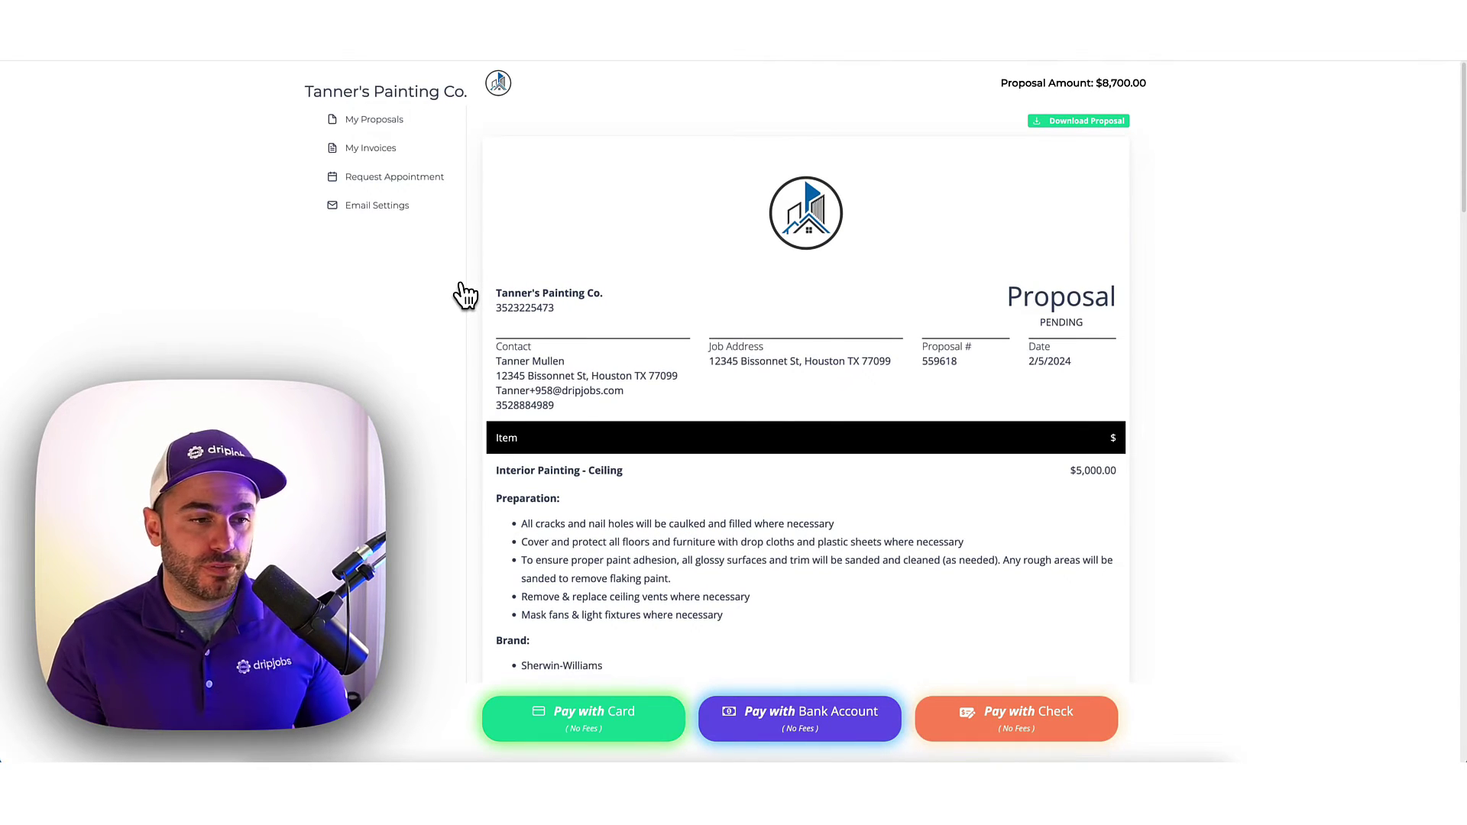
Choose Pay with Check for the deposit and accept the Offline Payment notice.
{"action": "scroll", "coordinate": [911, 436], "scroll_direction": "down", "scroll_amount": 9}
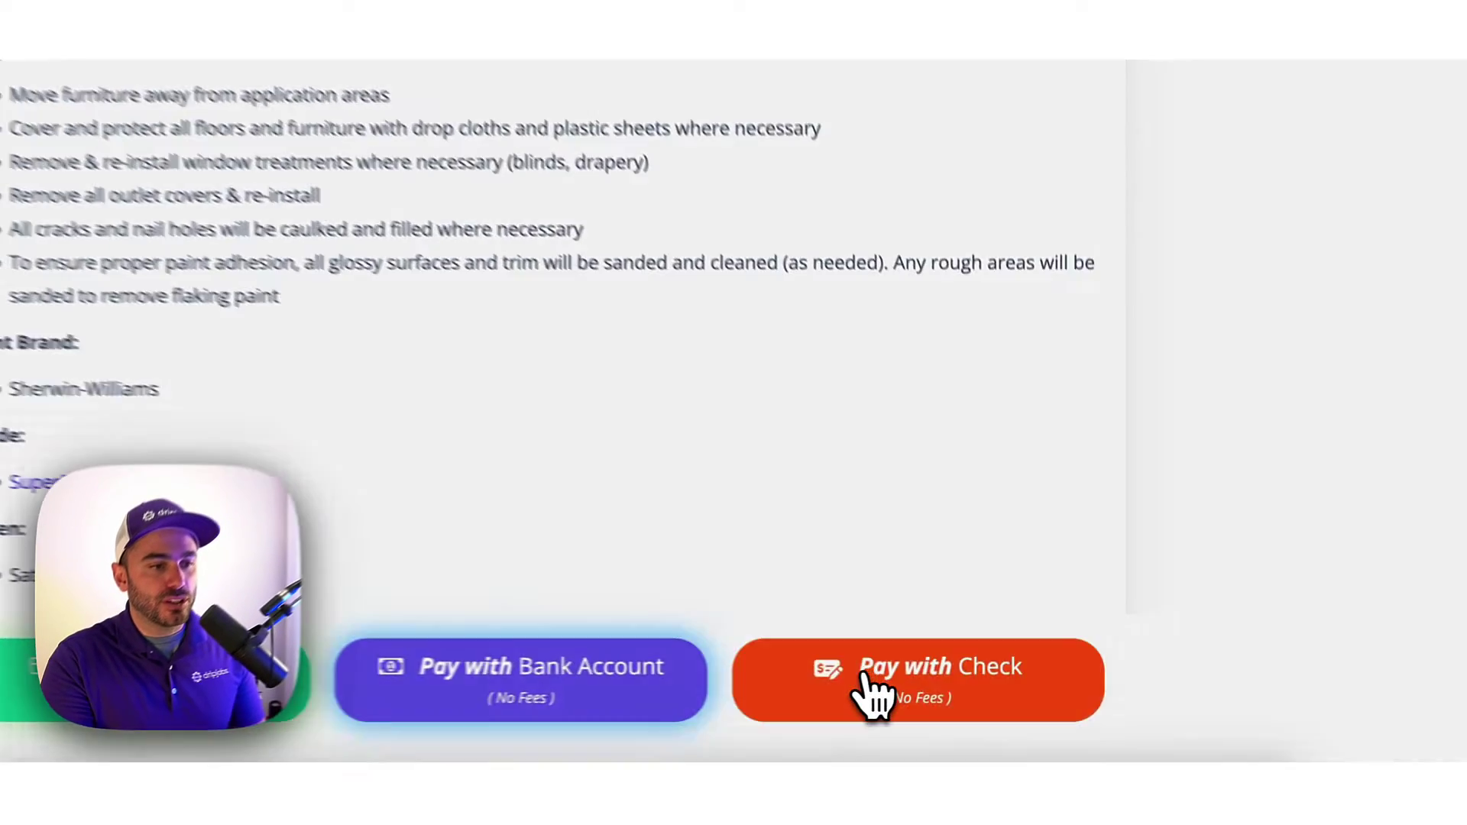
{"action": "left_click", "coordinate": [988, 715]}
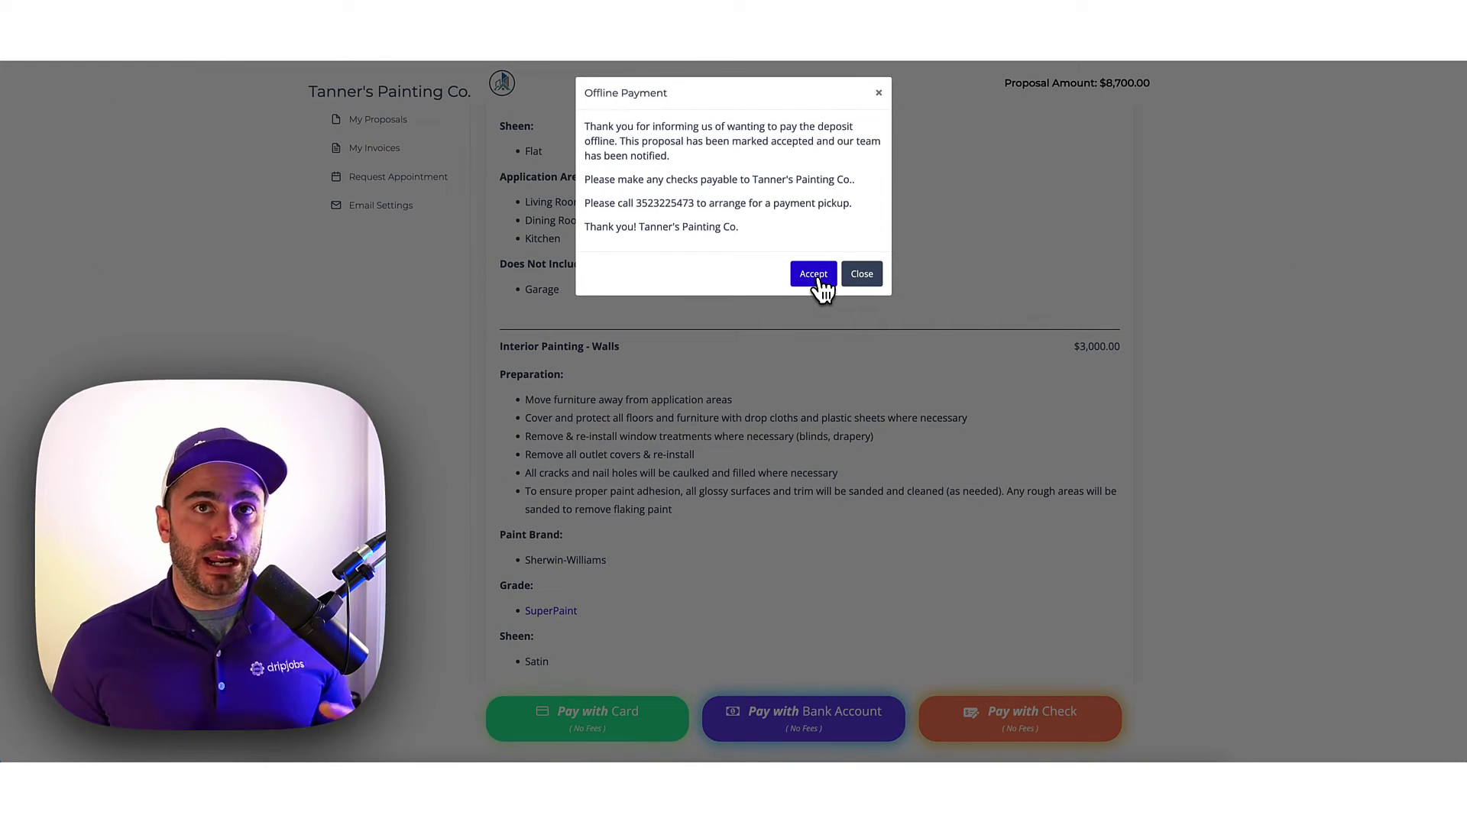
{"action": "left_click", "coordinate": [819, 280]}
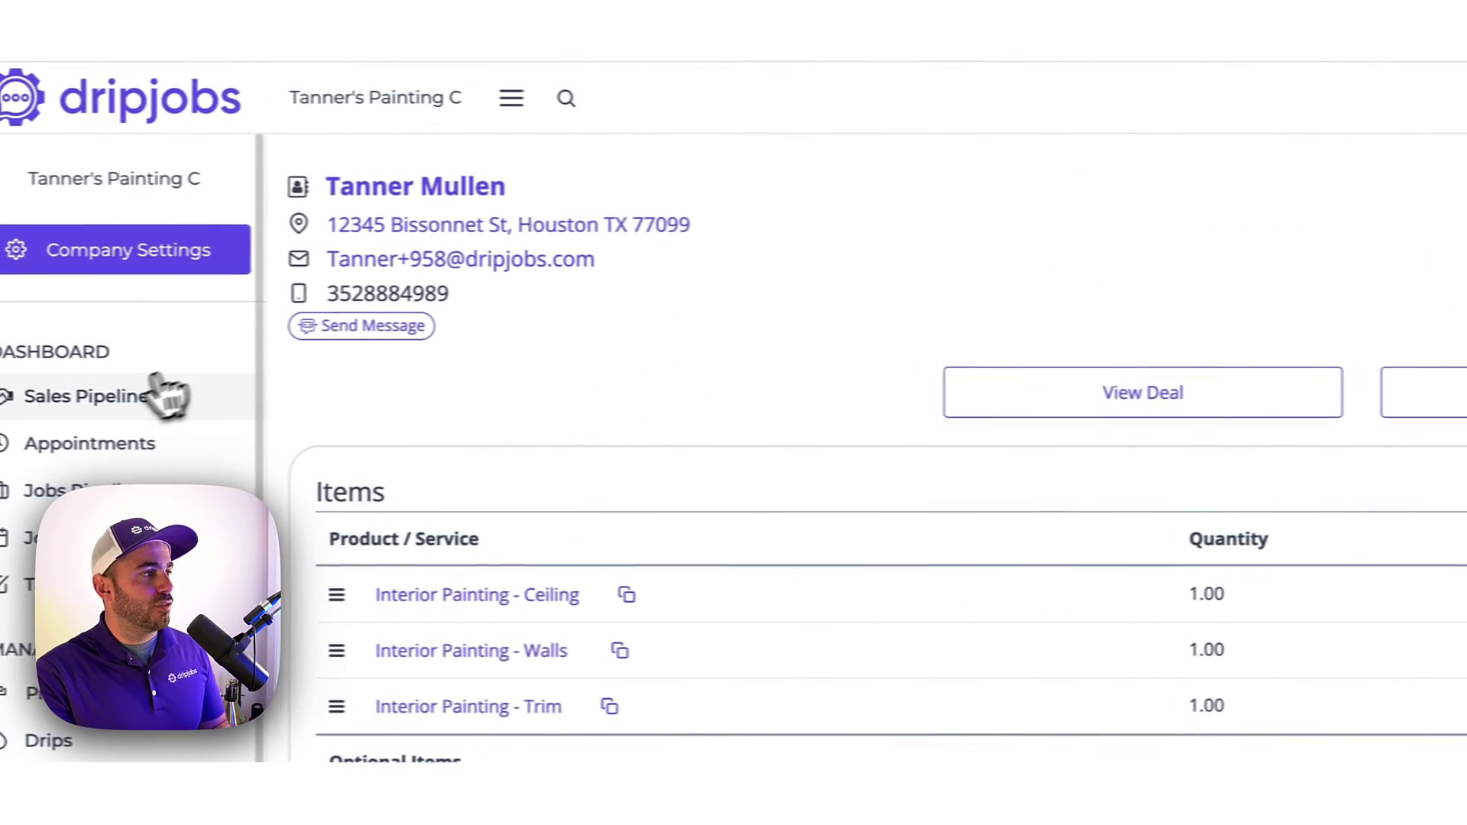
Open the Jobs Pipeline showing the $8,700.00 job under Project Accepted.
{"action": "left_click", "coordinate": [152, 396]}
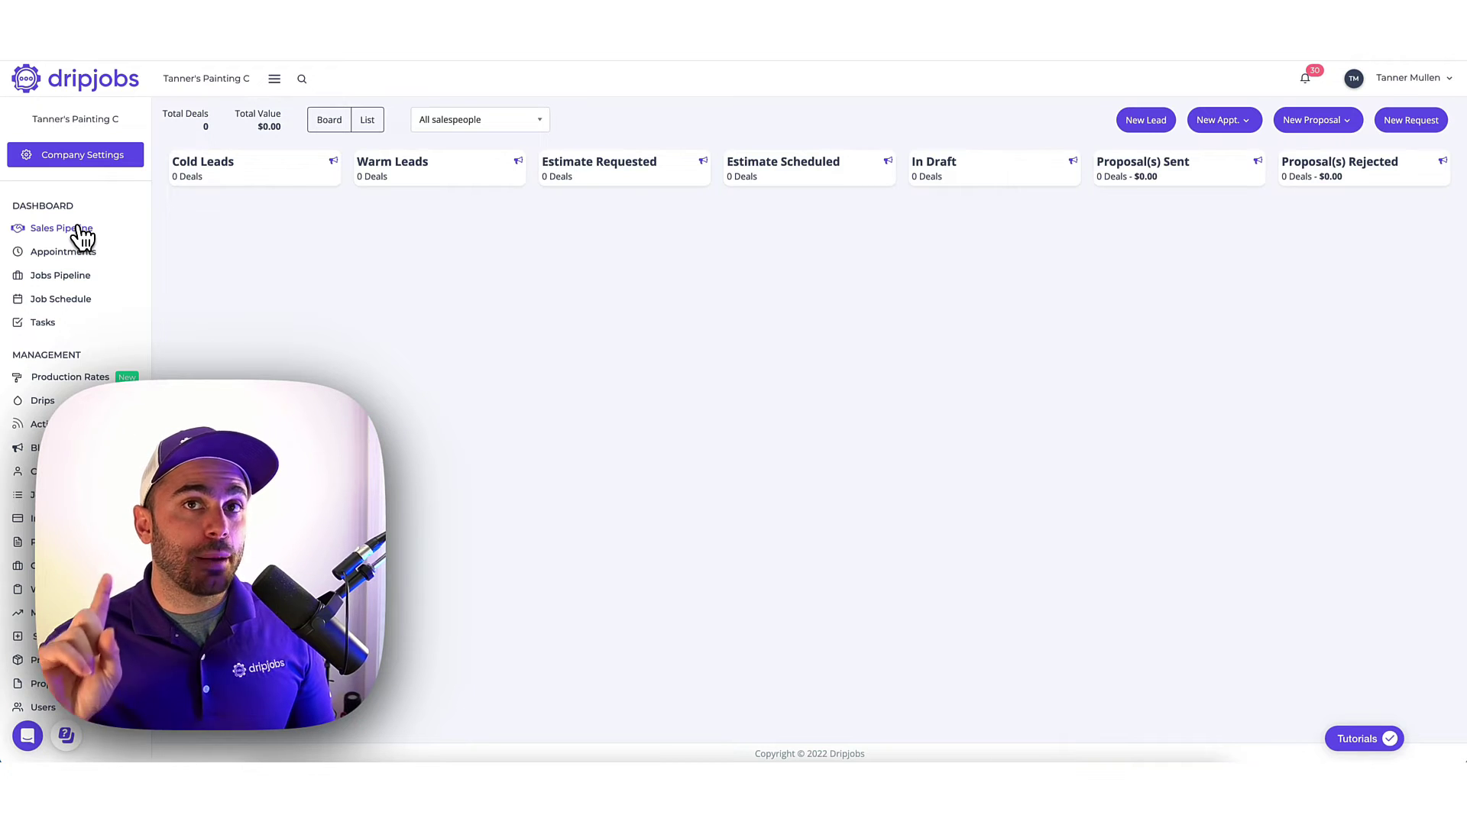
{"action": "left_click", "coordinate": [75, 275]}
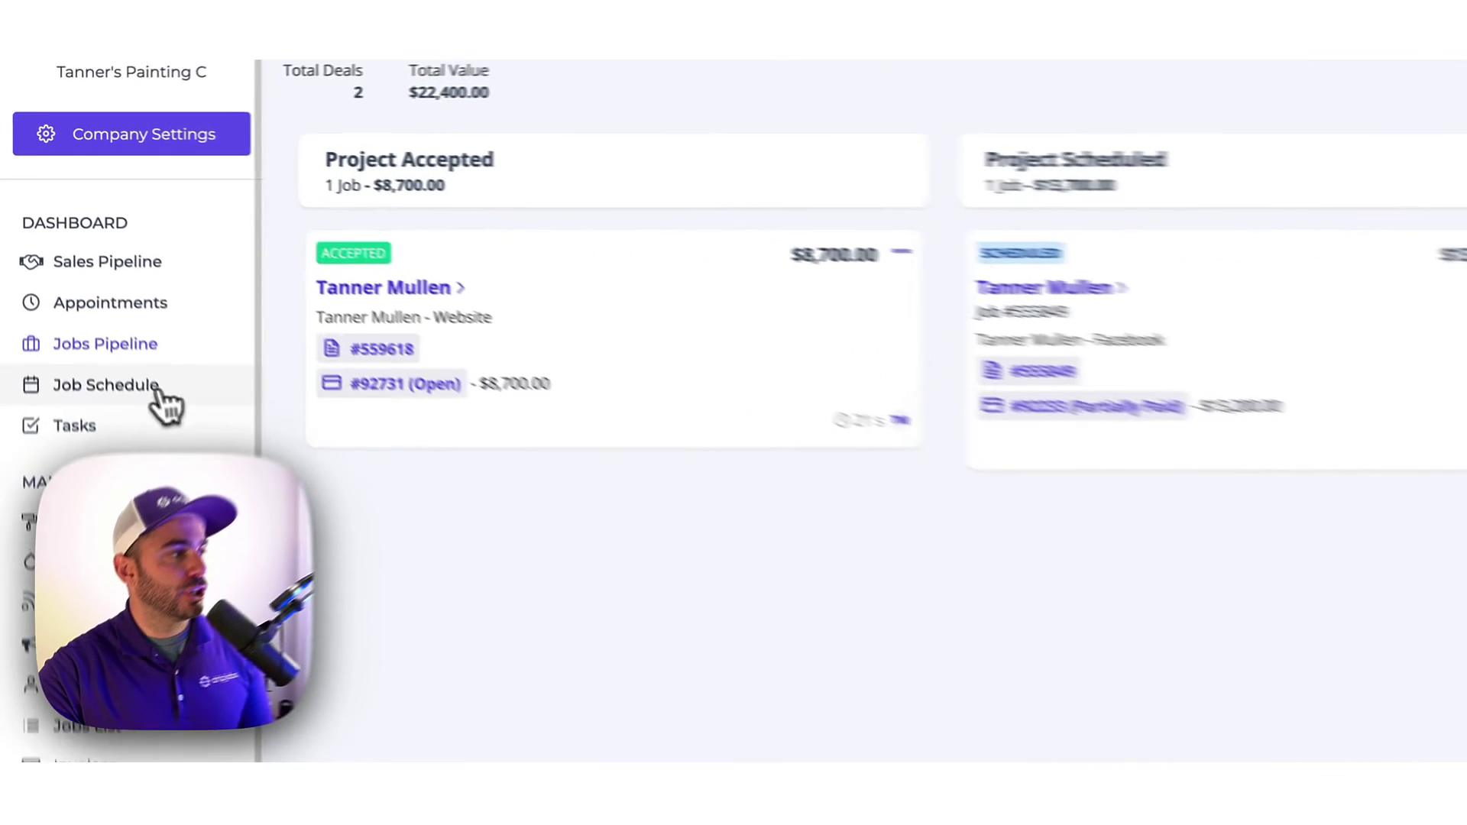
Open the pending job from the Job Schedule and assign it to Sam's Crew.
{"action": "left_click", "coordinate": [76, 302]}
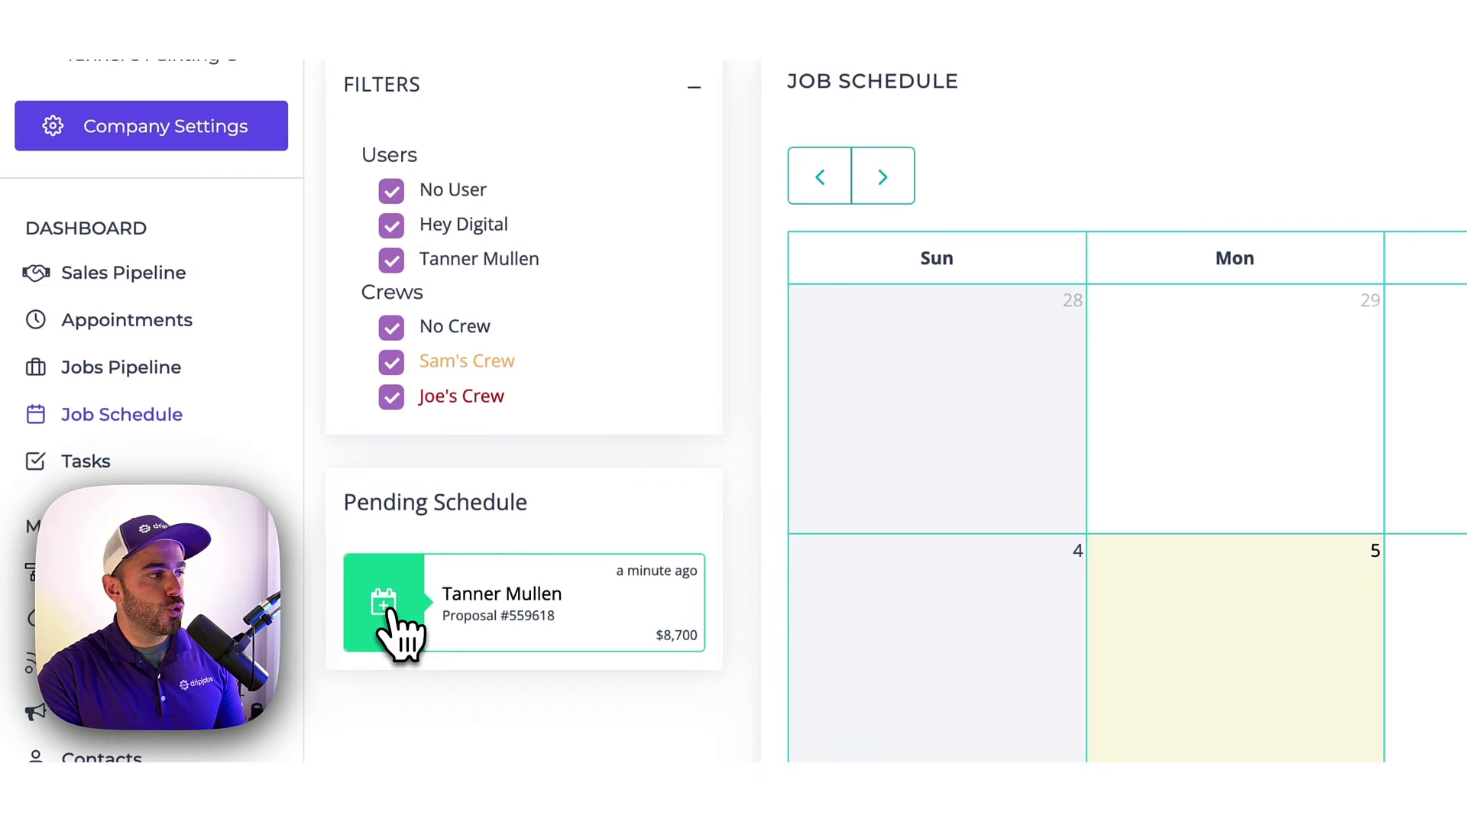
{"action": "left_click", "coordinate": [394, 629]}
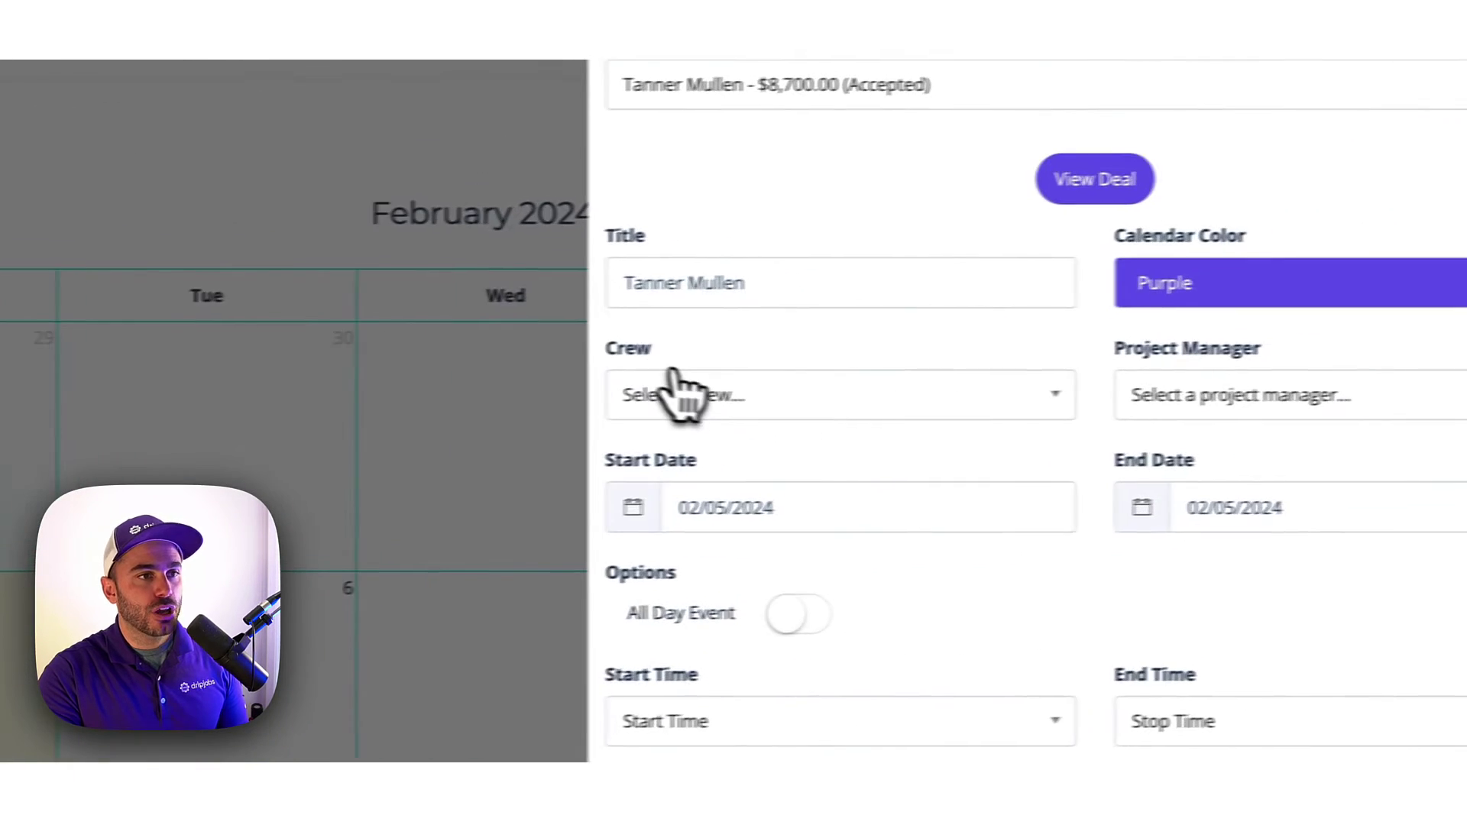
{"action": "left_click", "coordinate": [676, 386]}
{"action": "left_click", "coordinate": [680, 538]}
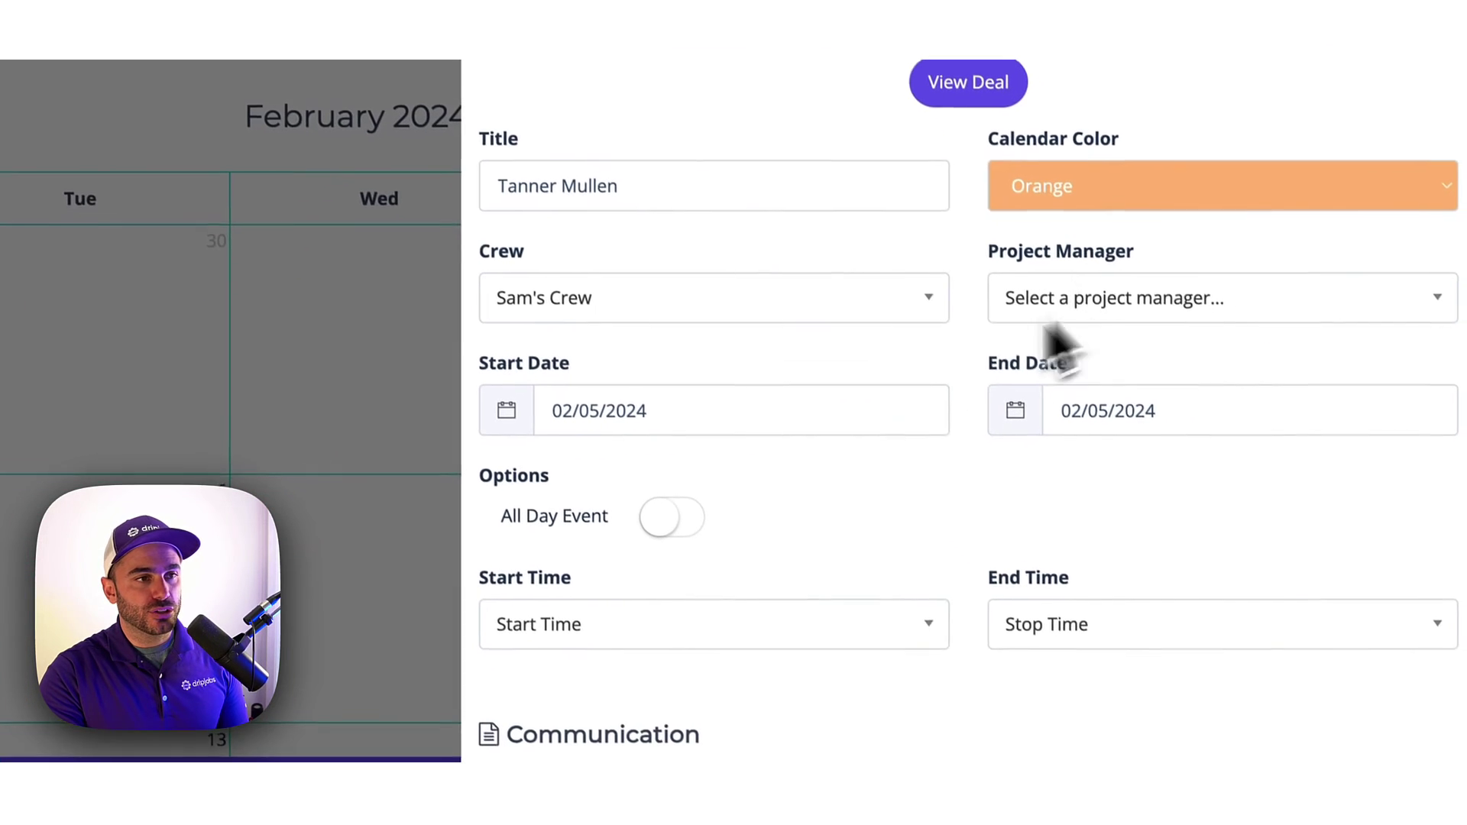
Set the job to run 02/26 to 02/29 all day, with email and SMS notifications on.
{"action": "left_click", "coordinate": [604, 408]}
{"action": "left_click", "coordinate": [606, 678]}
{"action": "left_click", "coordinate": [1046, 432]}
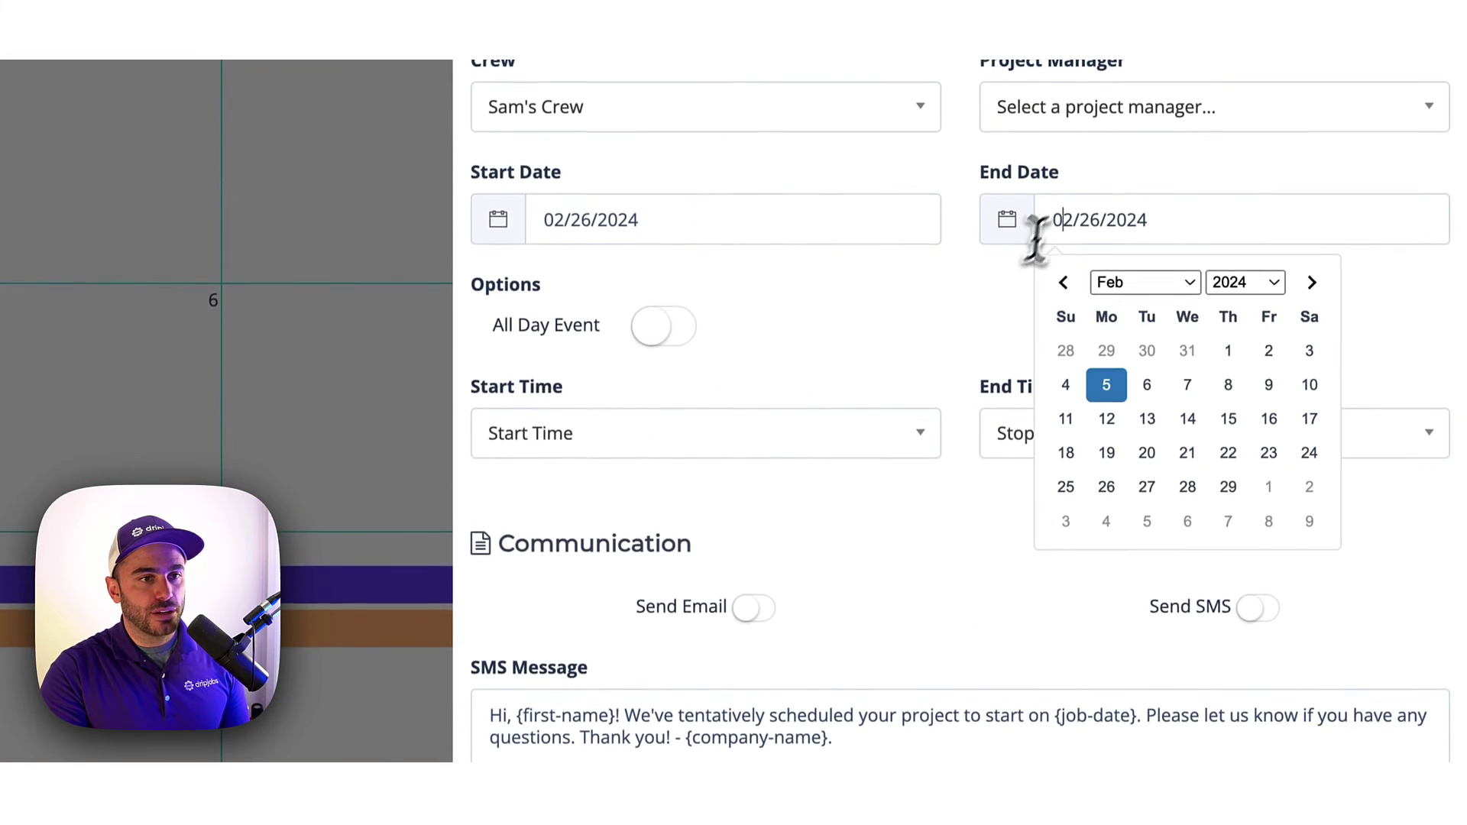
{"action": "left_click", "coordinate": [1229, 487]}
{"action": "left_click", "coordinate": [672, 328]}
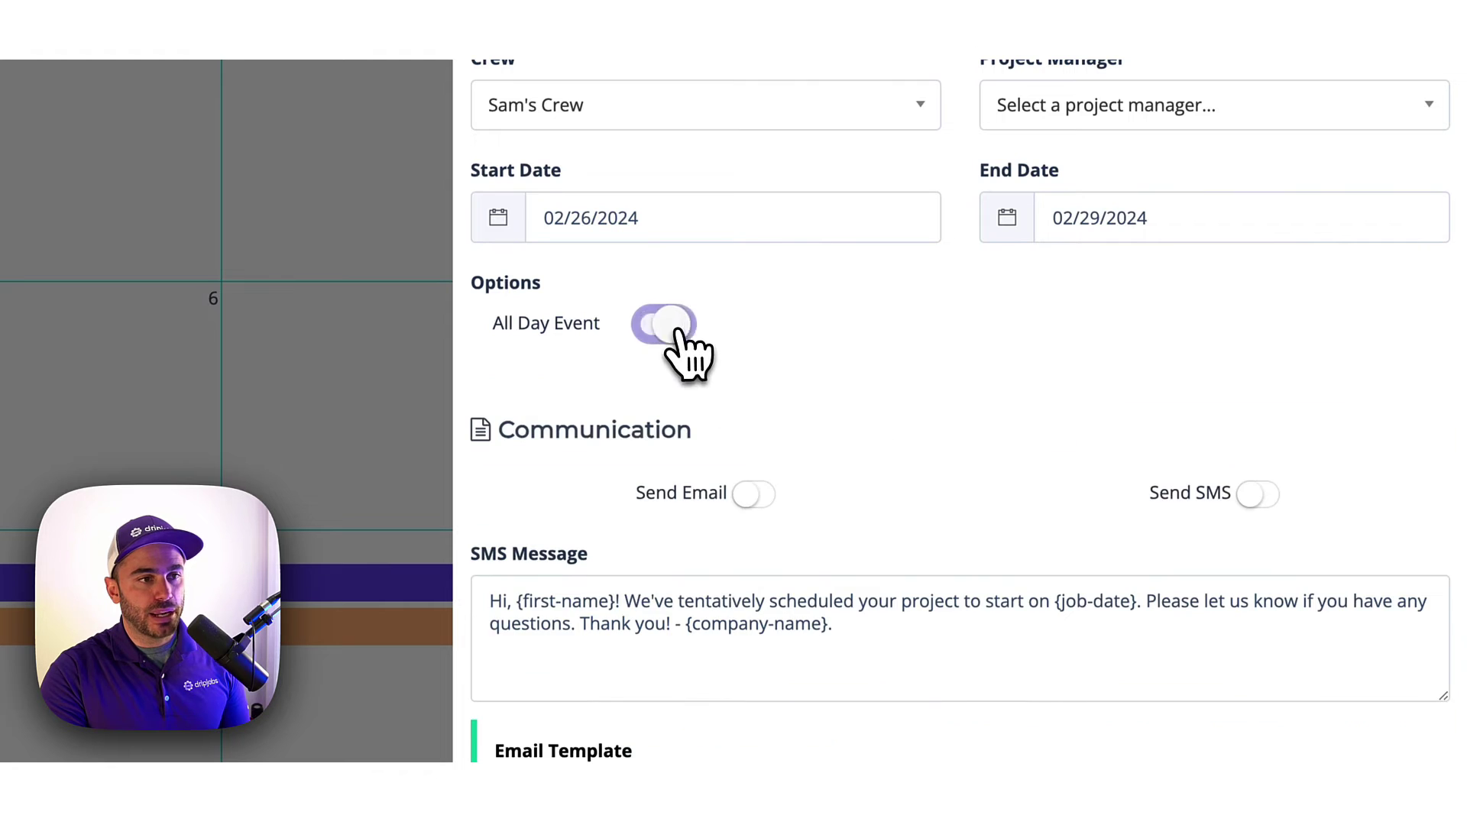
{"action": "left_click", "coordinate": [755, 493]}
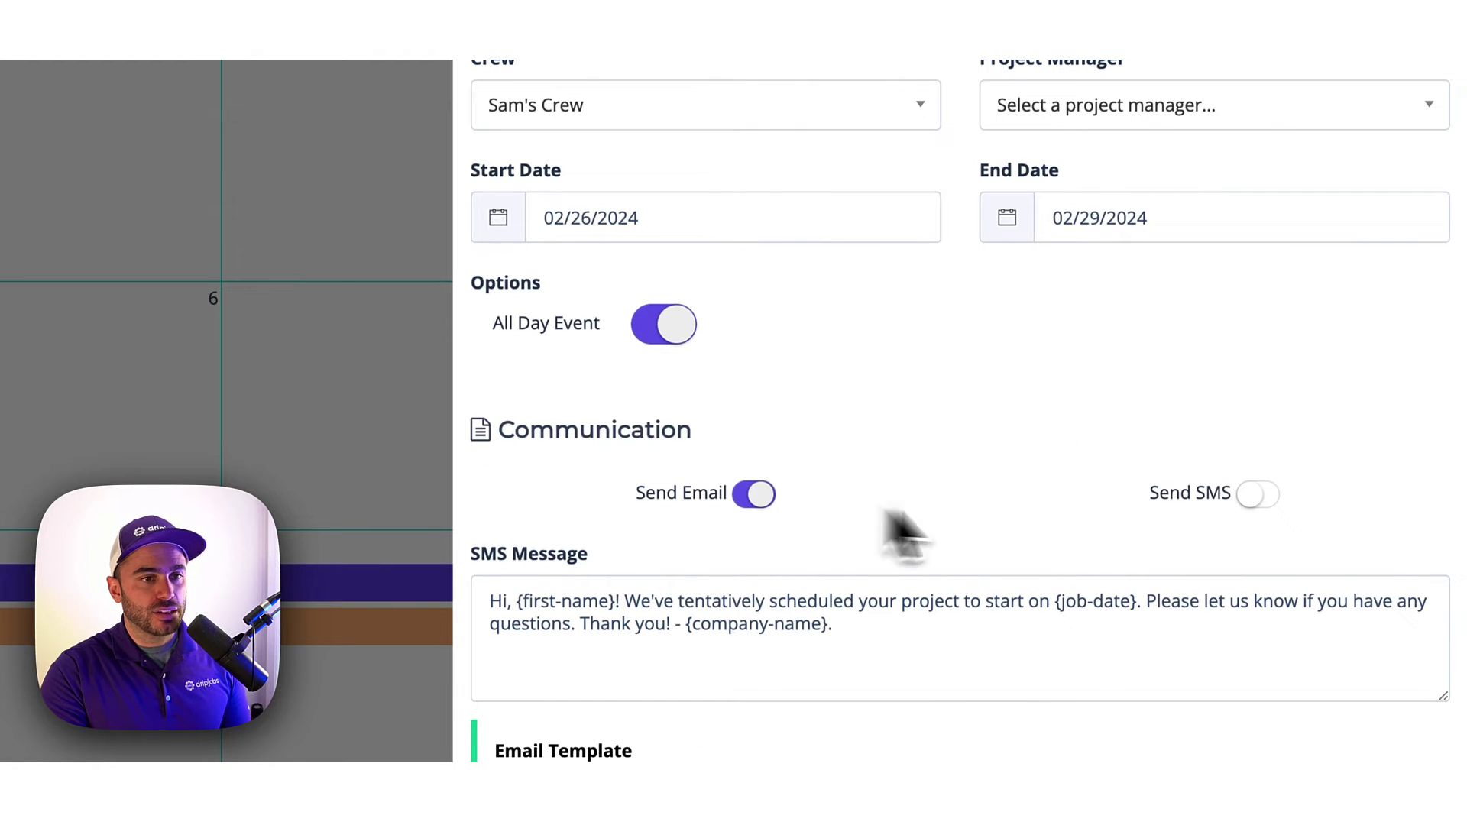
{"action": "left_click", "coordinate": [1259, 496]}
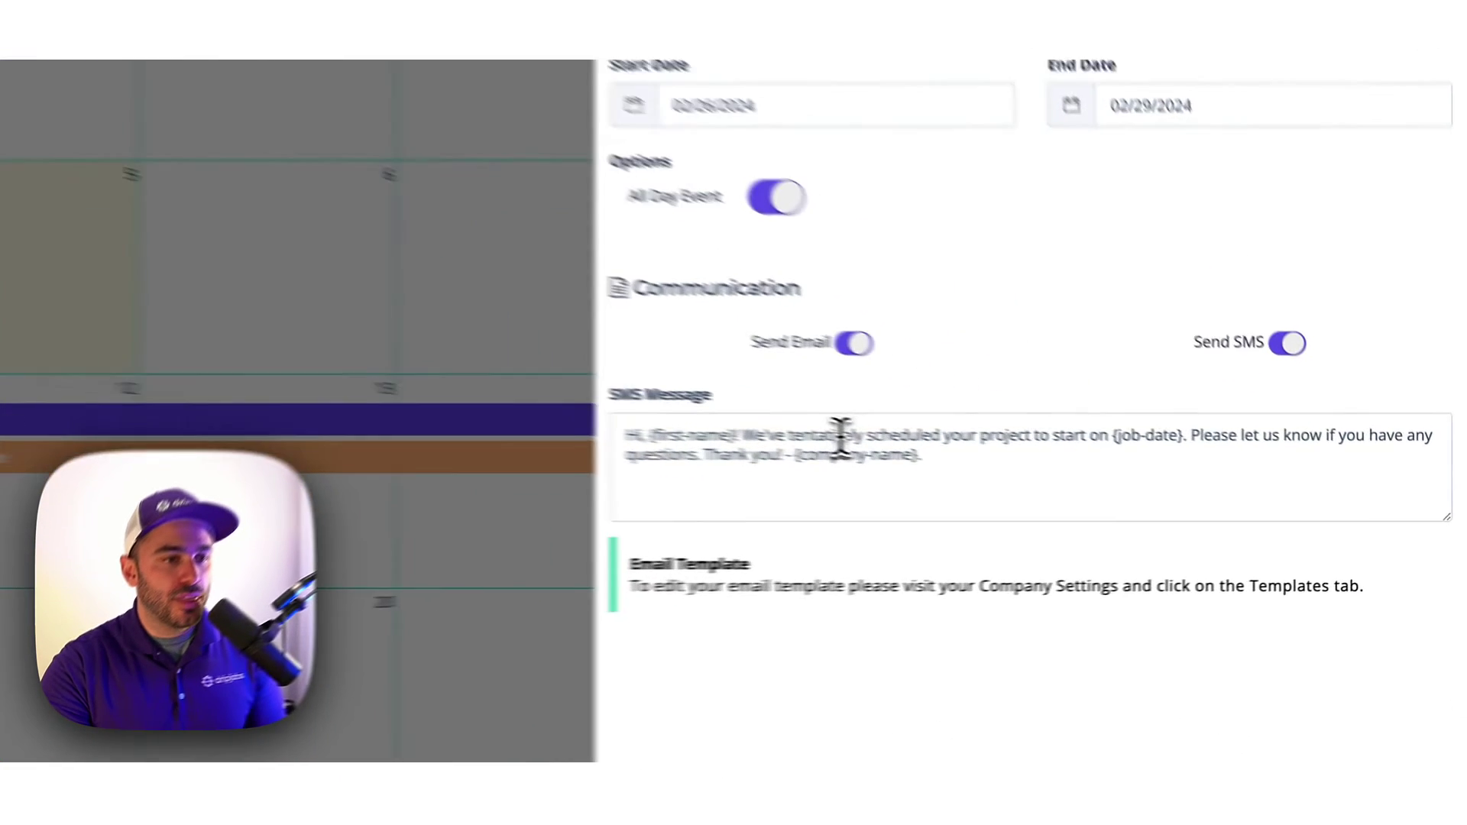
Check the SMS wording and start date, then save the job schedule.
{"action": "left_click_drag", "start_coordinate": [862, 442], "coordinate": [788, 445]}
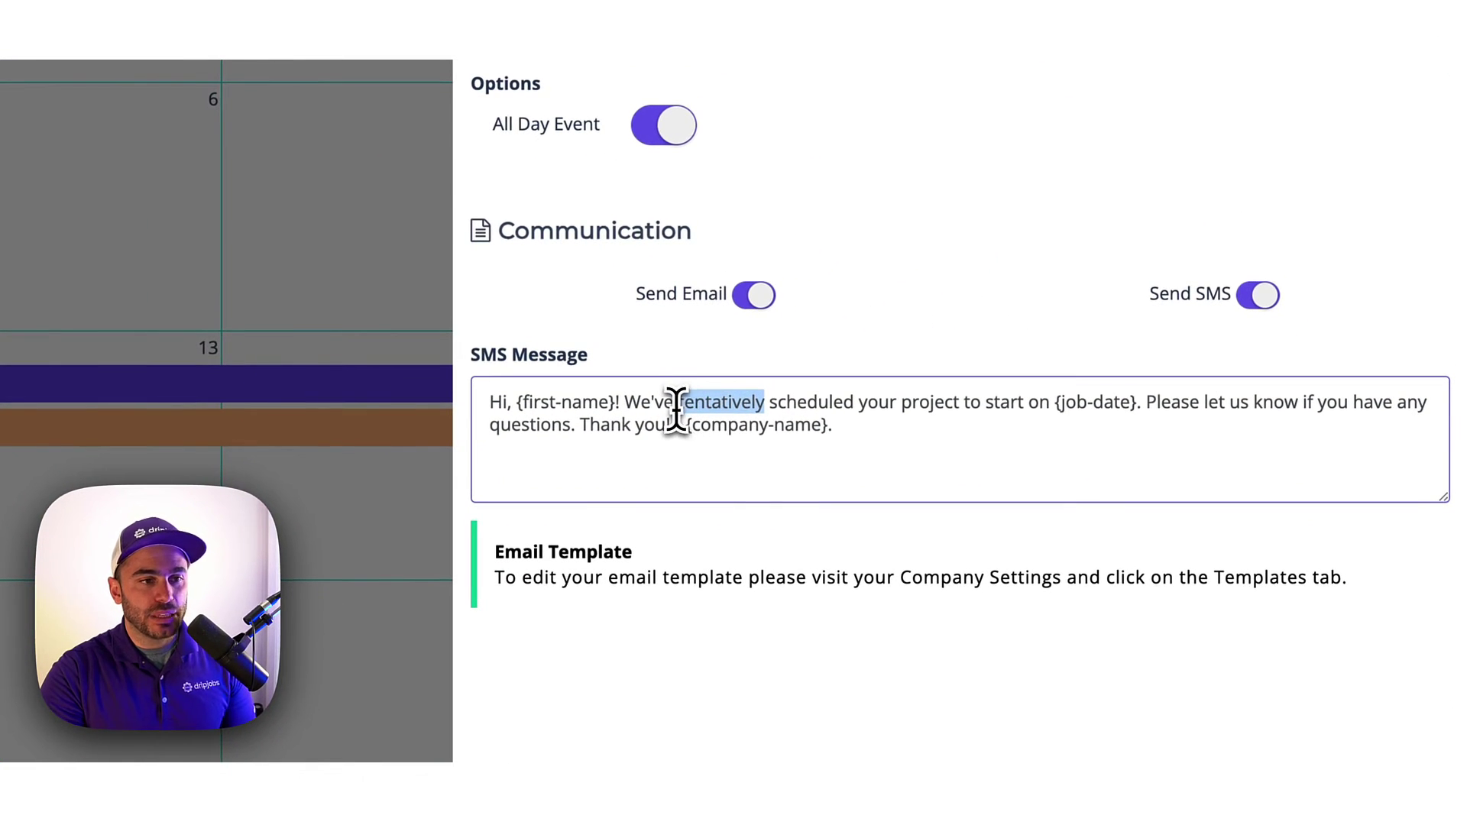
{"action": "left_click_drag", "start_coordinate": [1139, 403], "coordinate": [1054, 413]}
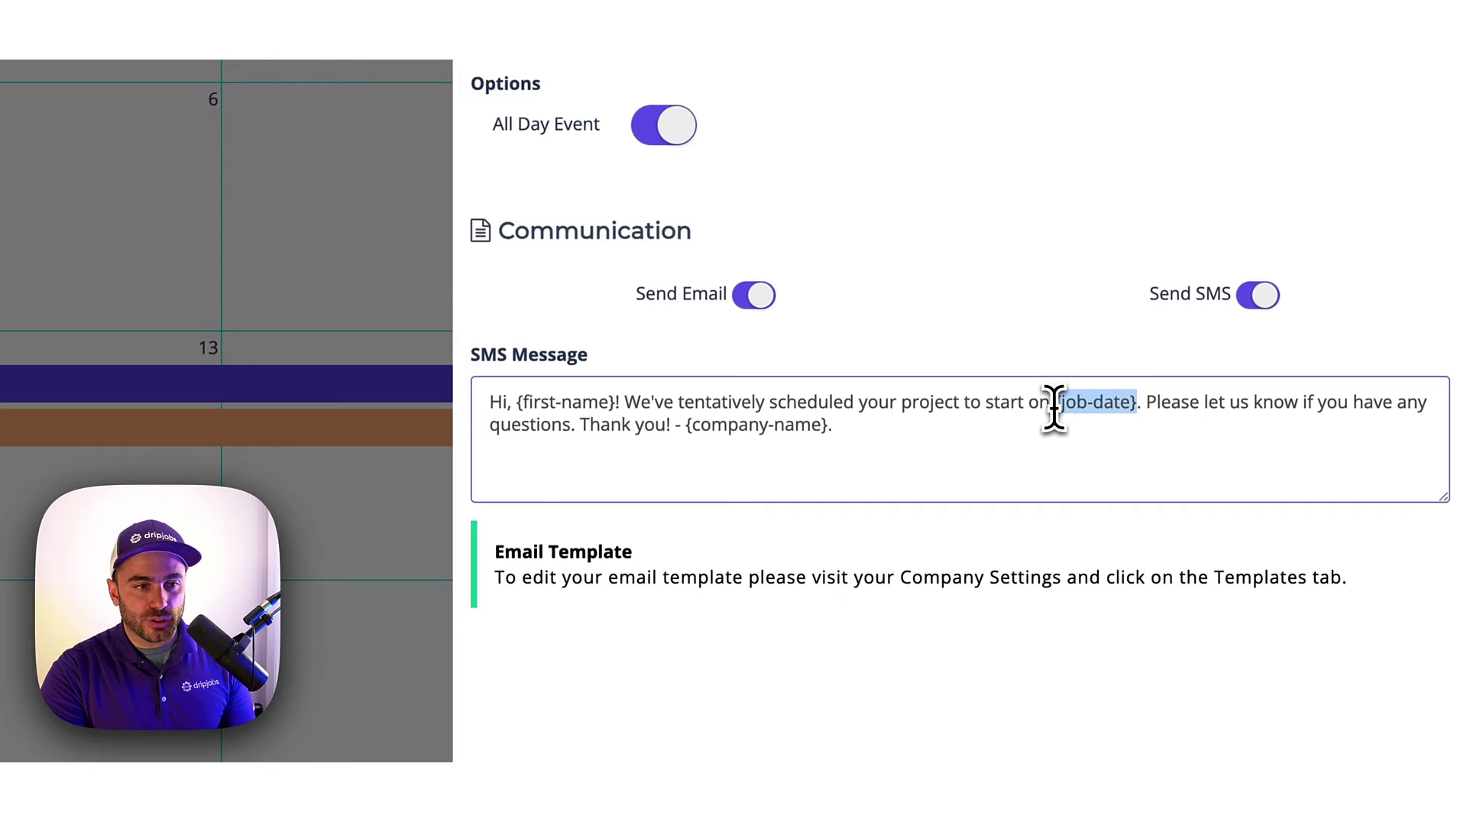
{"action": "left_click", "coordinate": [1025, 417]}
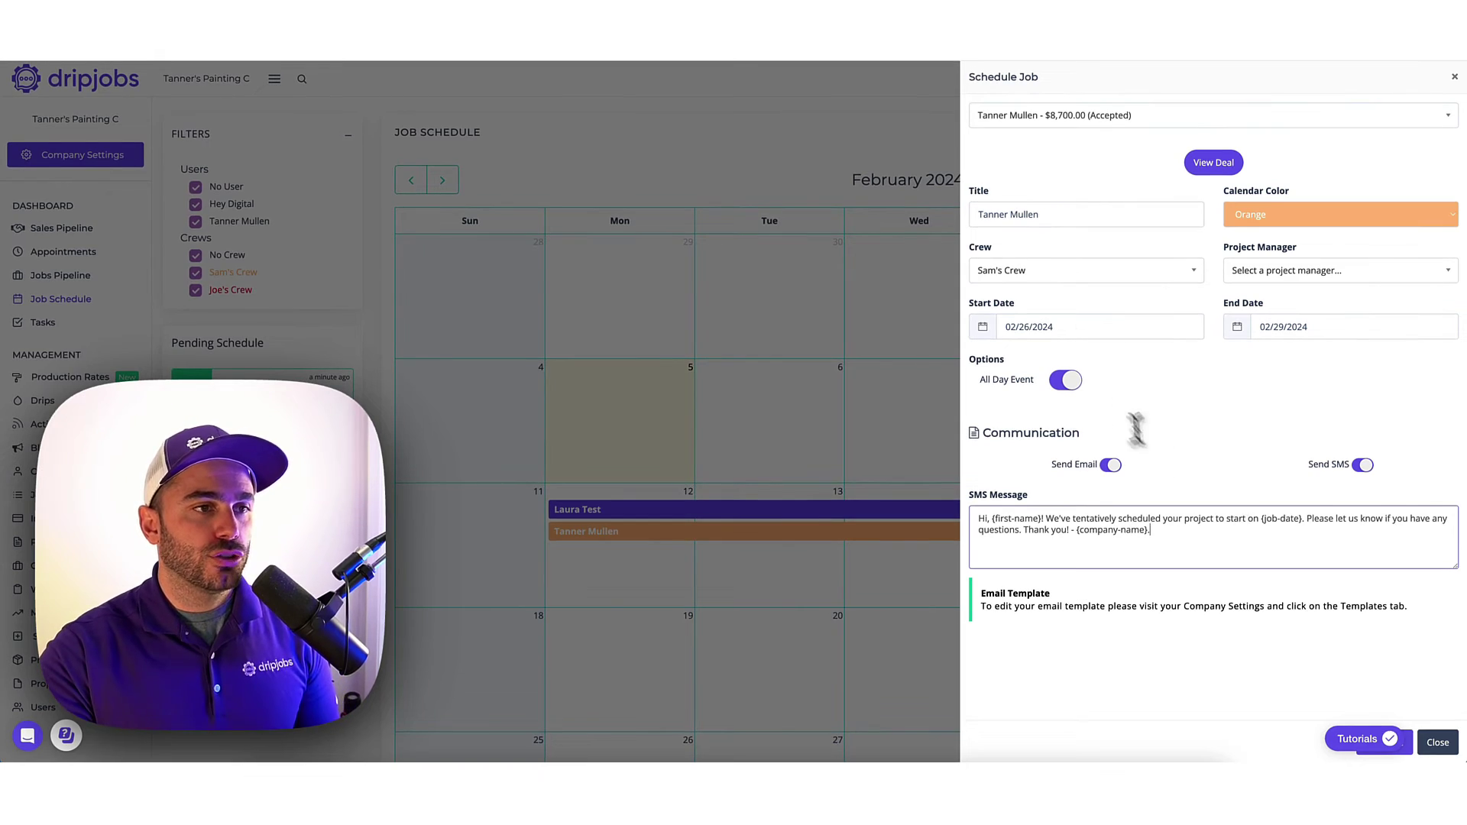
{"action": "left_click", "coordinate": [1036, 327]}
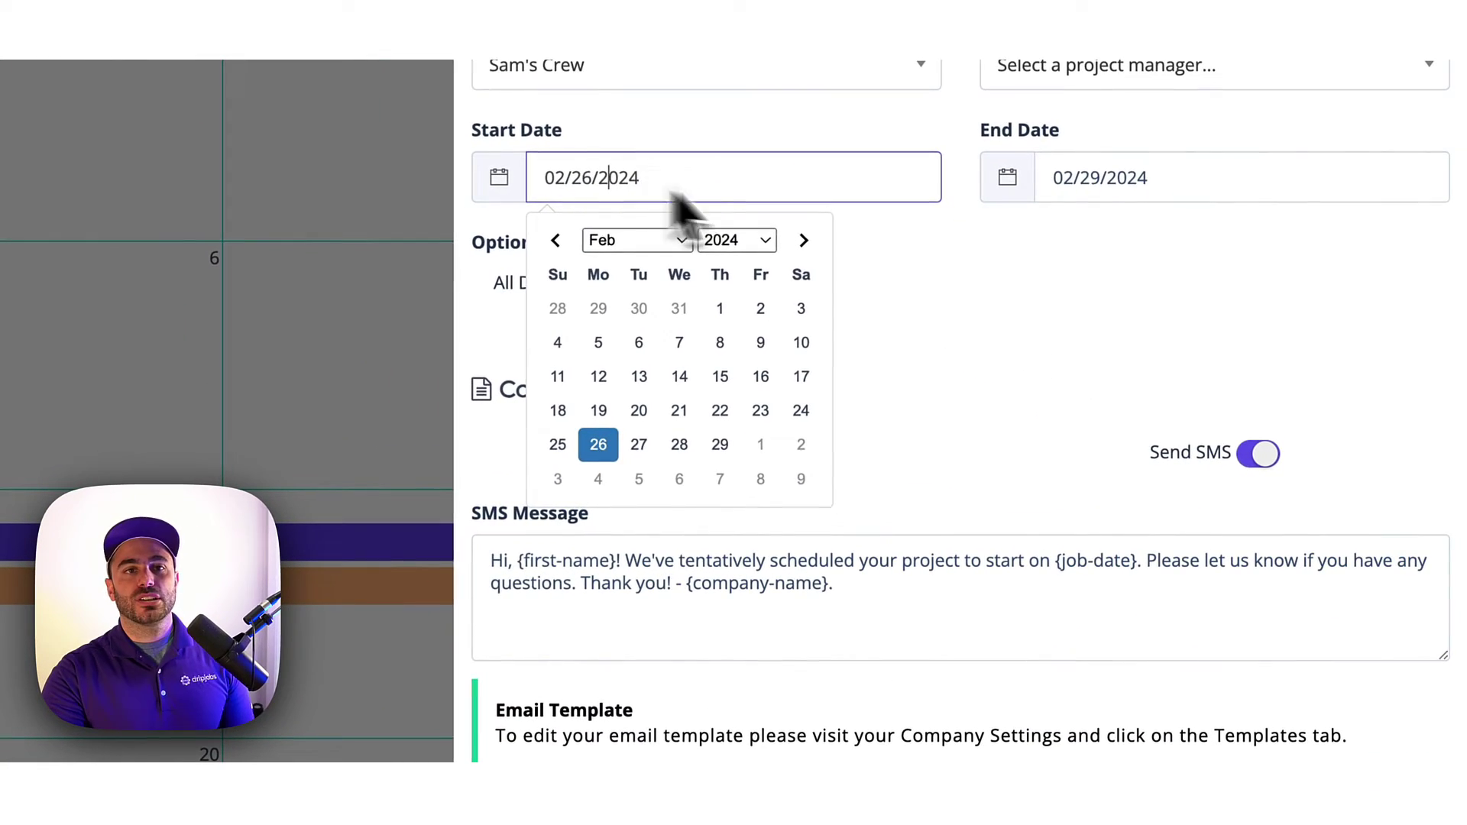
{"action": "left_click", "coordinate": [999, 400]}
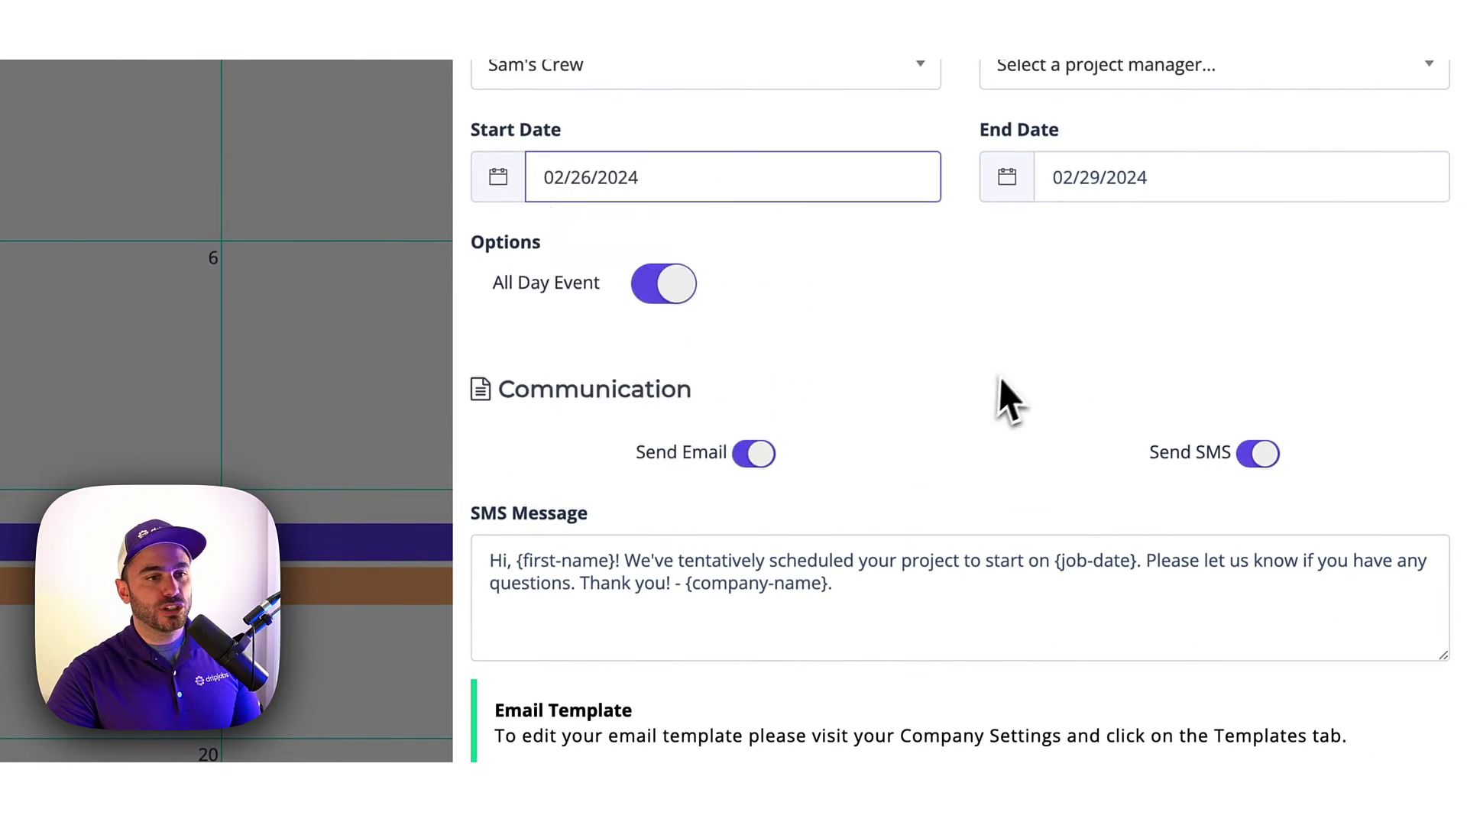
{"action": "scroll", "coordinate": [1025, 540], "scroll_direction": "down", "scroll_amount": 4}
{"action": "left_click", "coordinate": [1343, 740]}
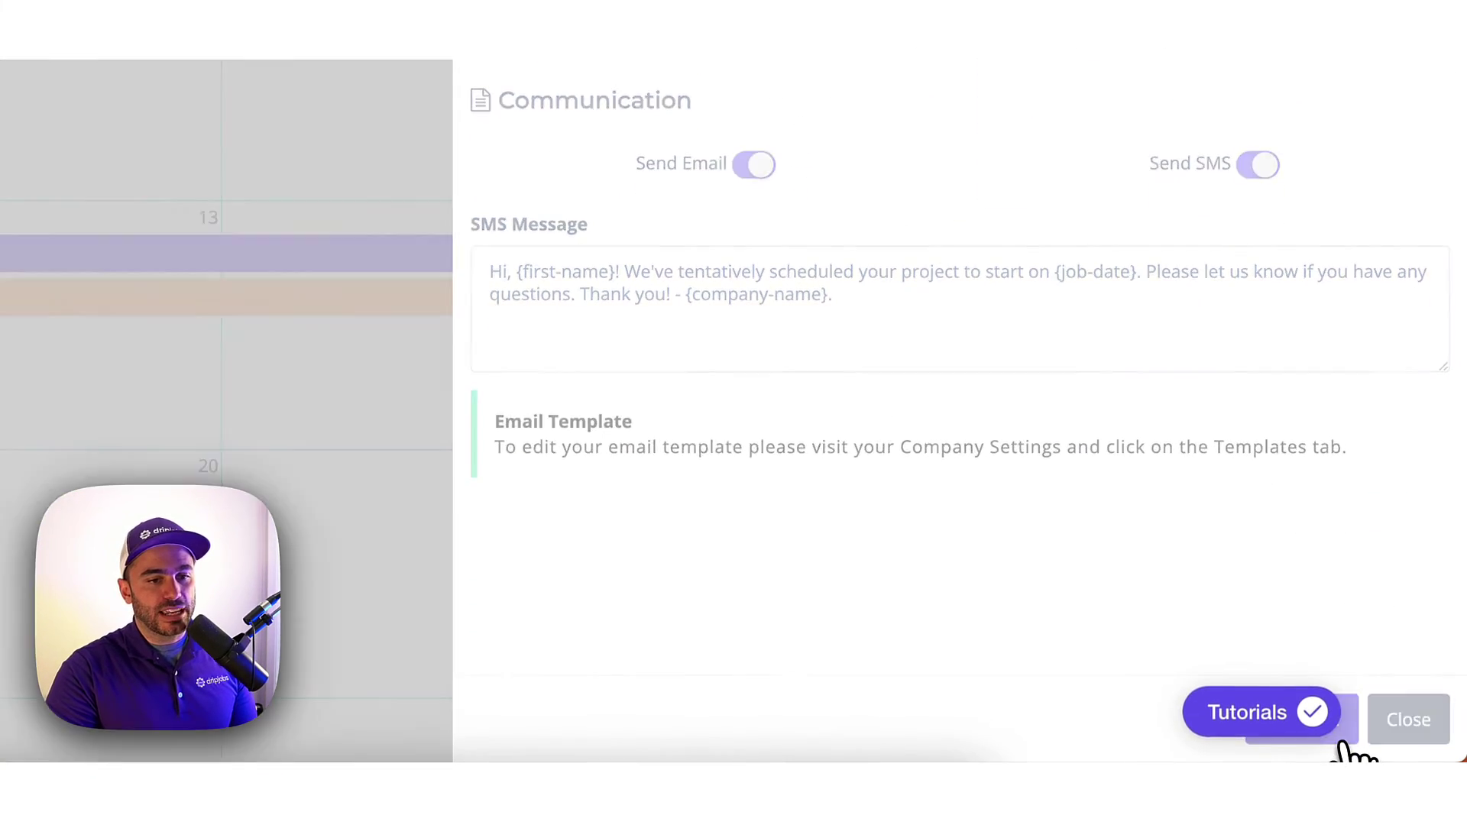
{"action": "scroll", "coordinate": [947, 405], "scroll_direction": "up", "scroll_amount": 3}
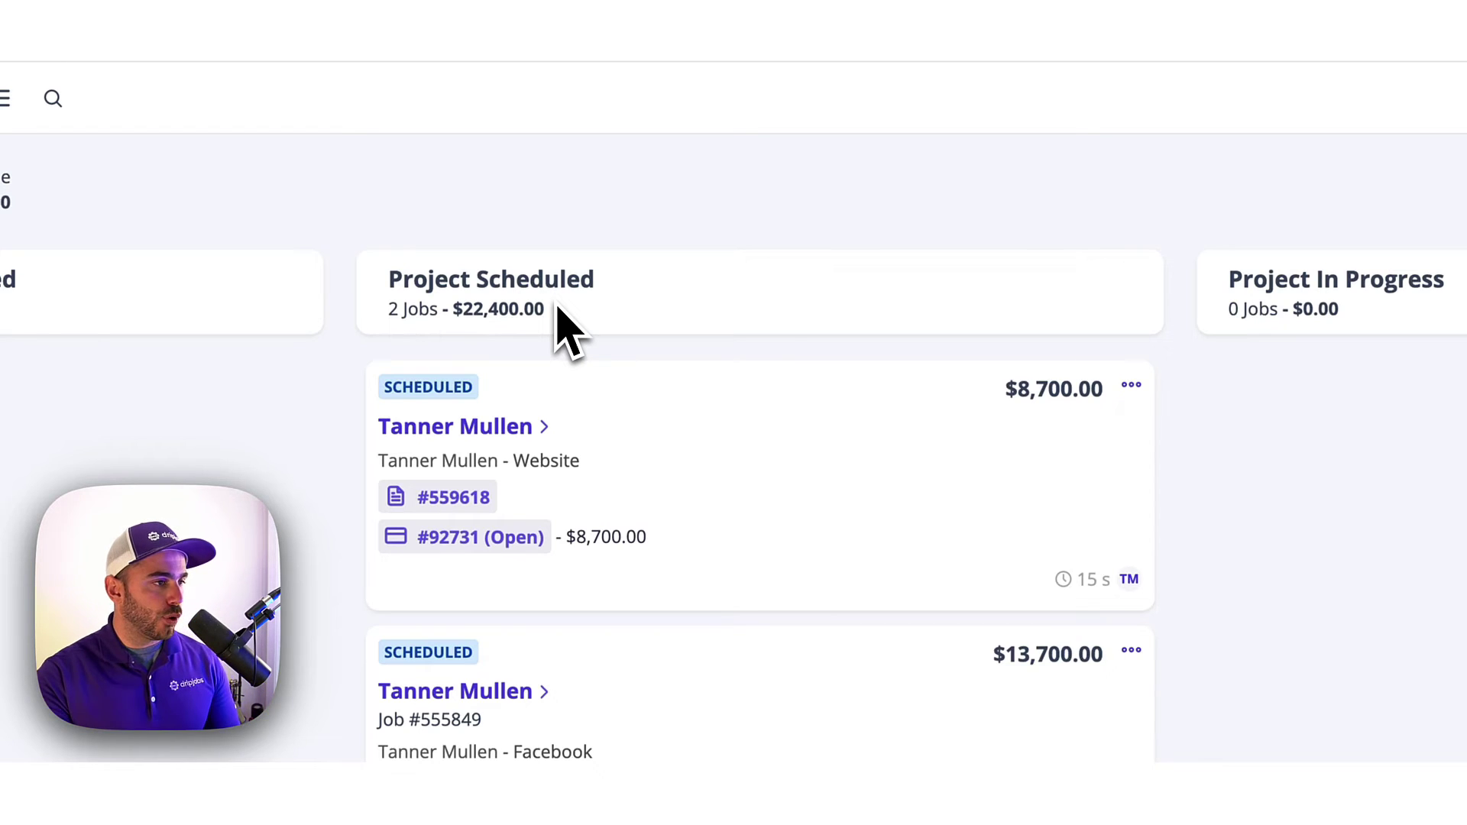
Archive the older $13,700.00 job from Project Scheduled through its ••• menu.
{"action": "left_click", "coordinate": [1132, 650]}
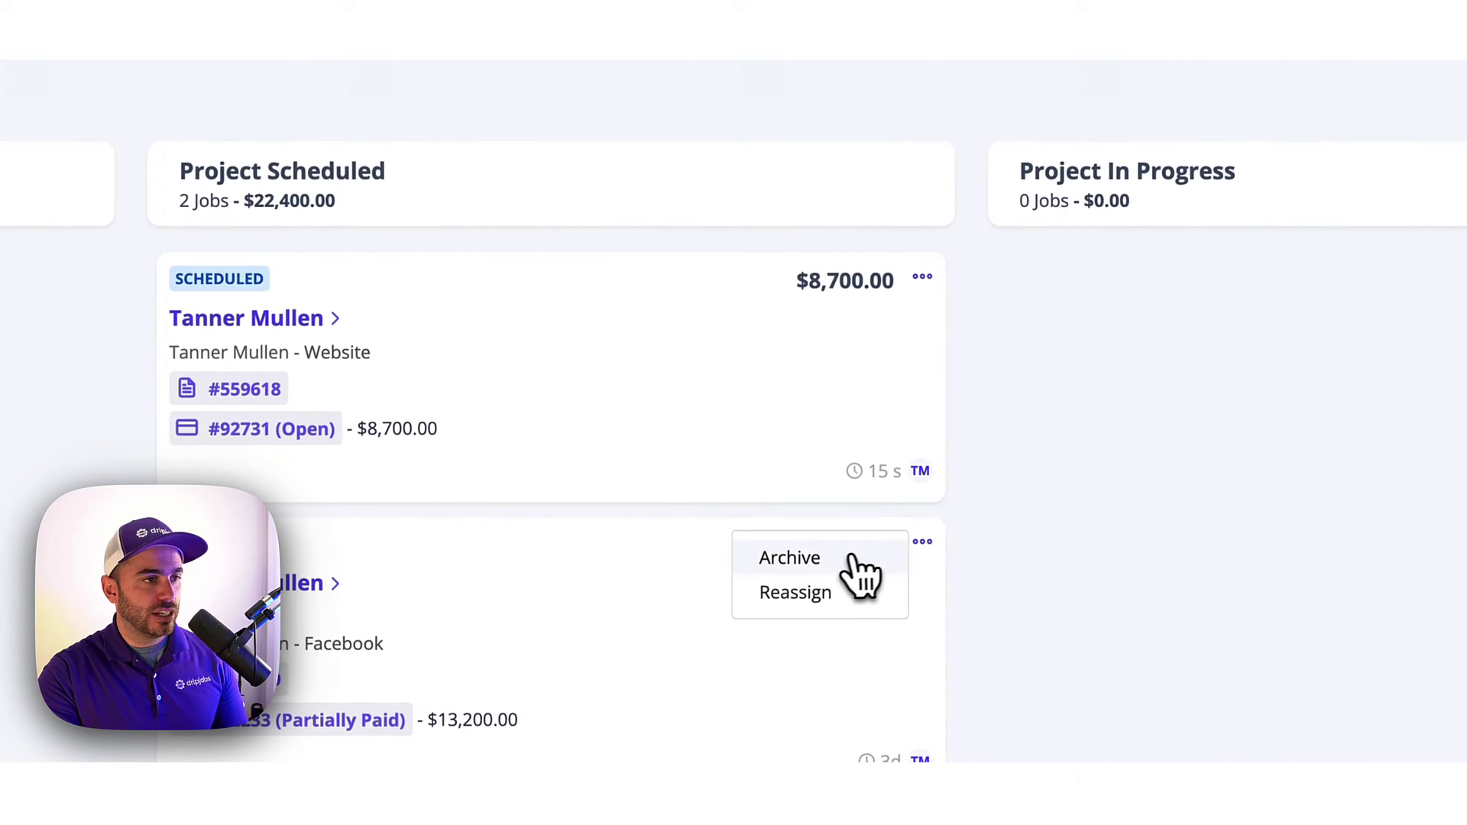
{"action": "left_click", "coordinate": [856, 567]}
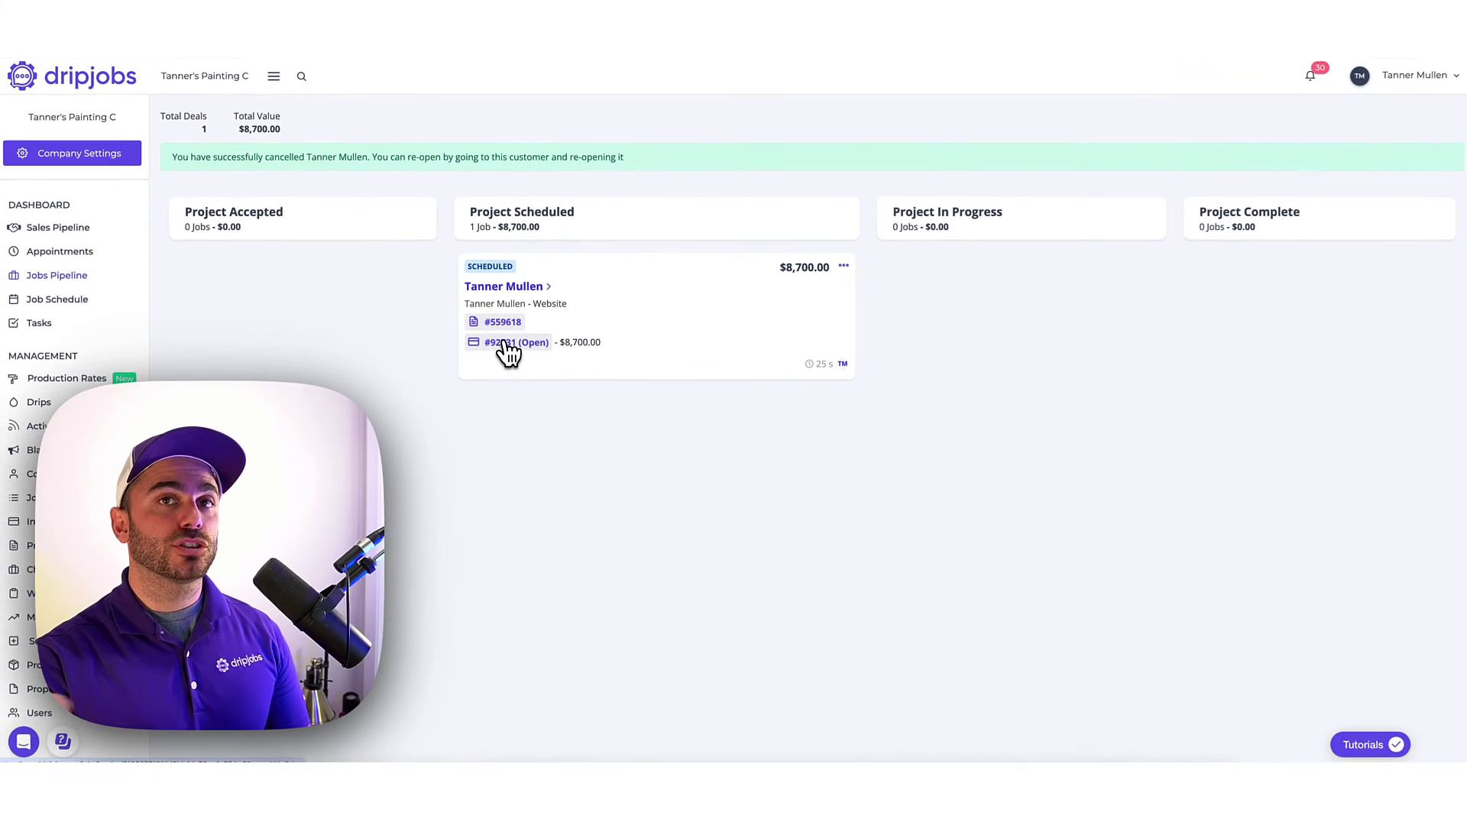
Open invoice #92731 and view its $2,175.00 payment request without sending it.
{"action": "left_click", "coordinate": [676, 406]}
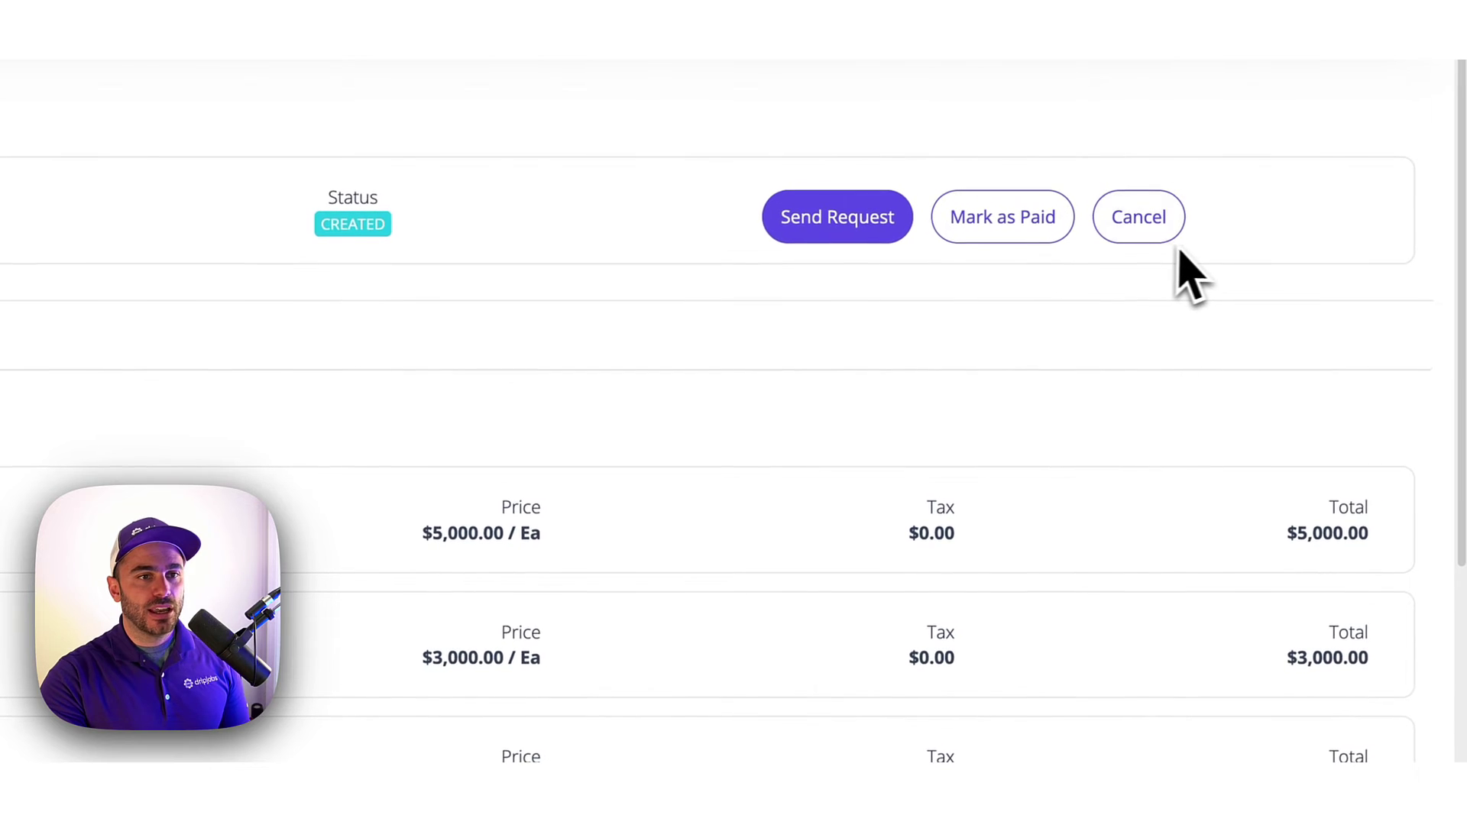
{"action": "left_click", "coordinate": [821, 218]}
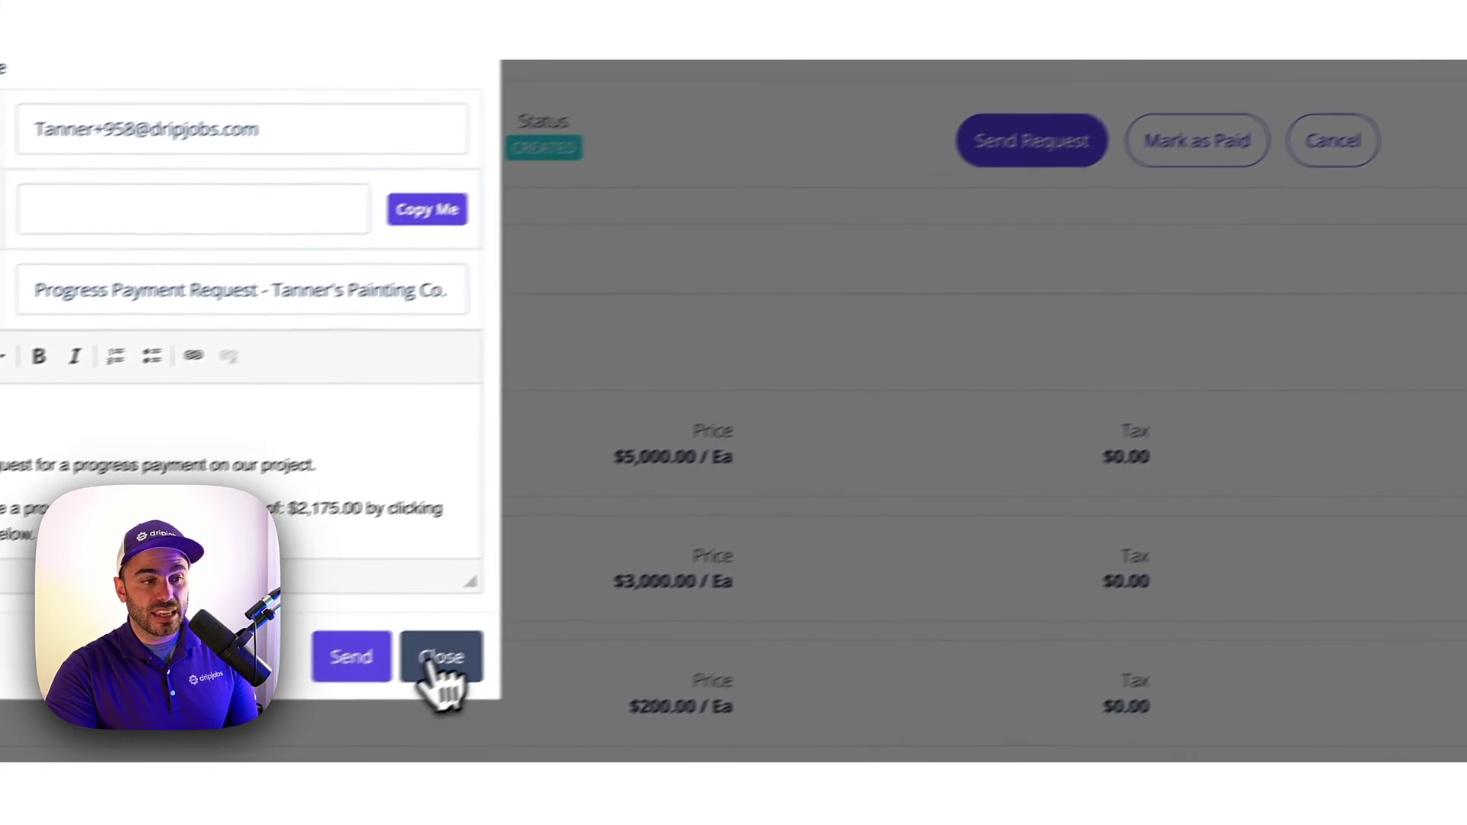
{"action": "left_click", "coordinate": [258, 733]}
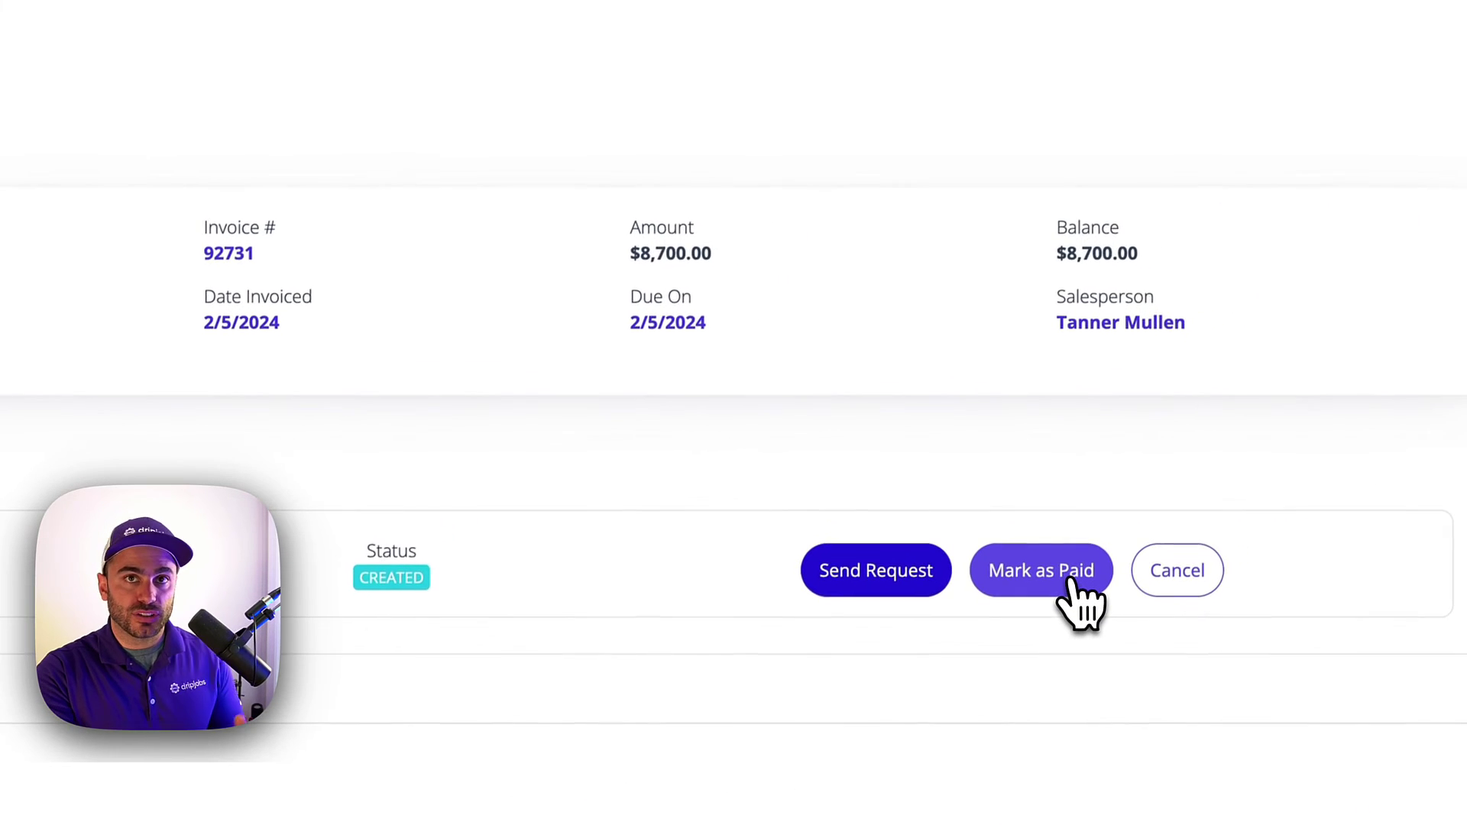
Record a $2,175.00 check payment on invoice #92731, keeping the email receipt on.
{"action": "left_click", "coordinate": [1068, 590]}
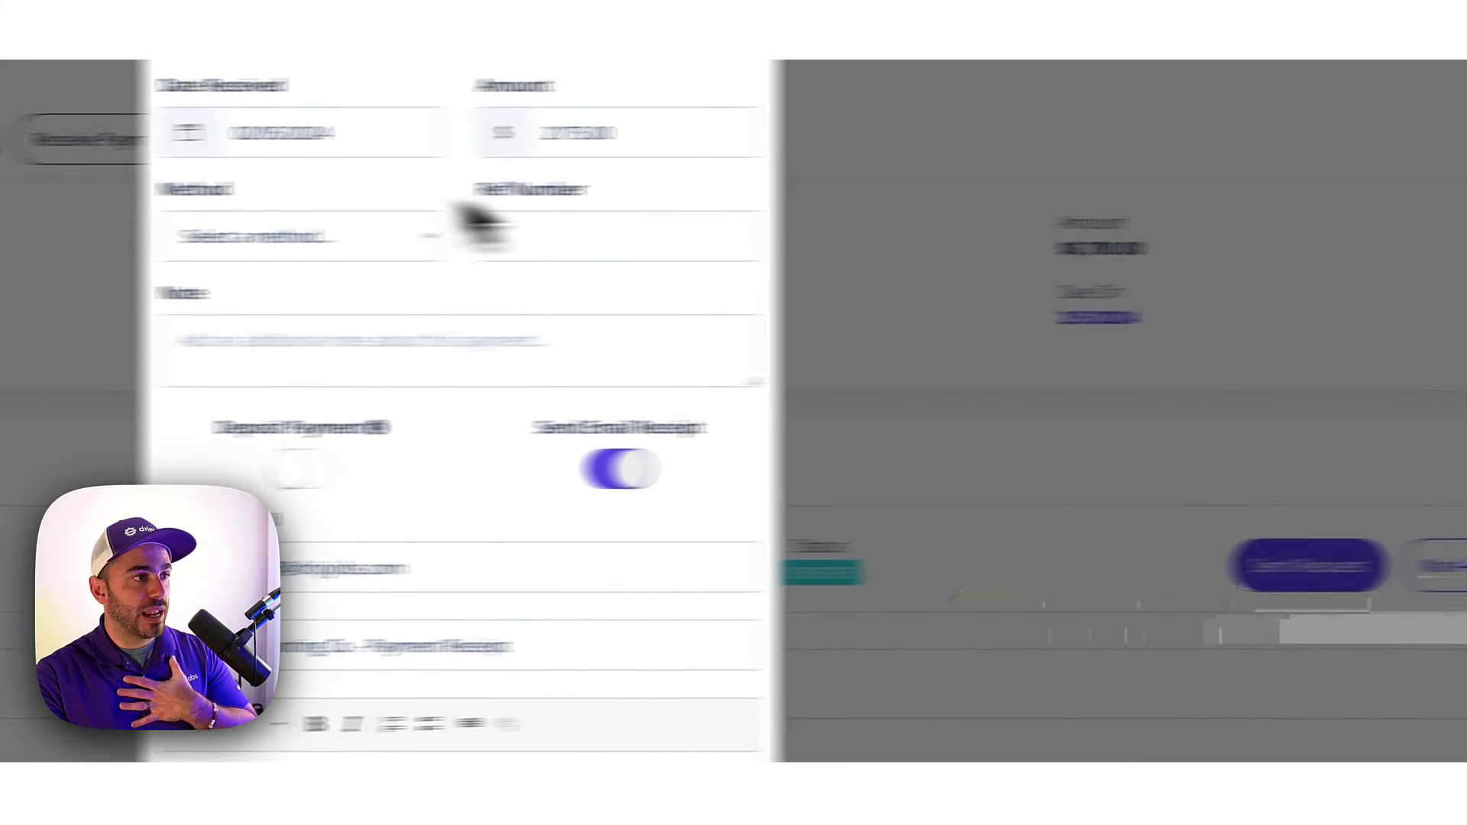
{"action": "left_click", "coordinate": [451, 229]}
{"action": "left_click", "coordinate": [458, 291]}
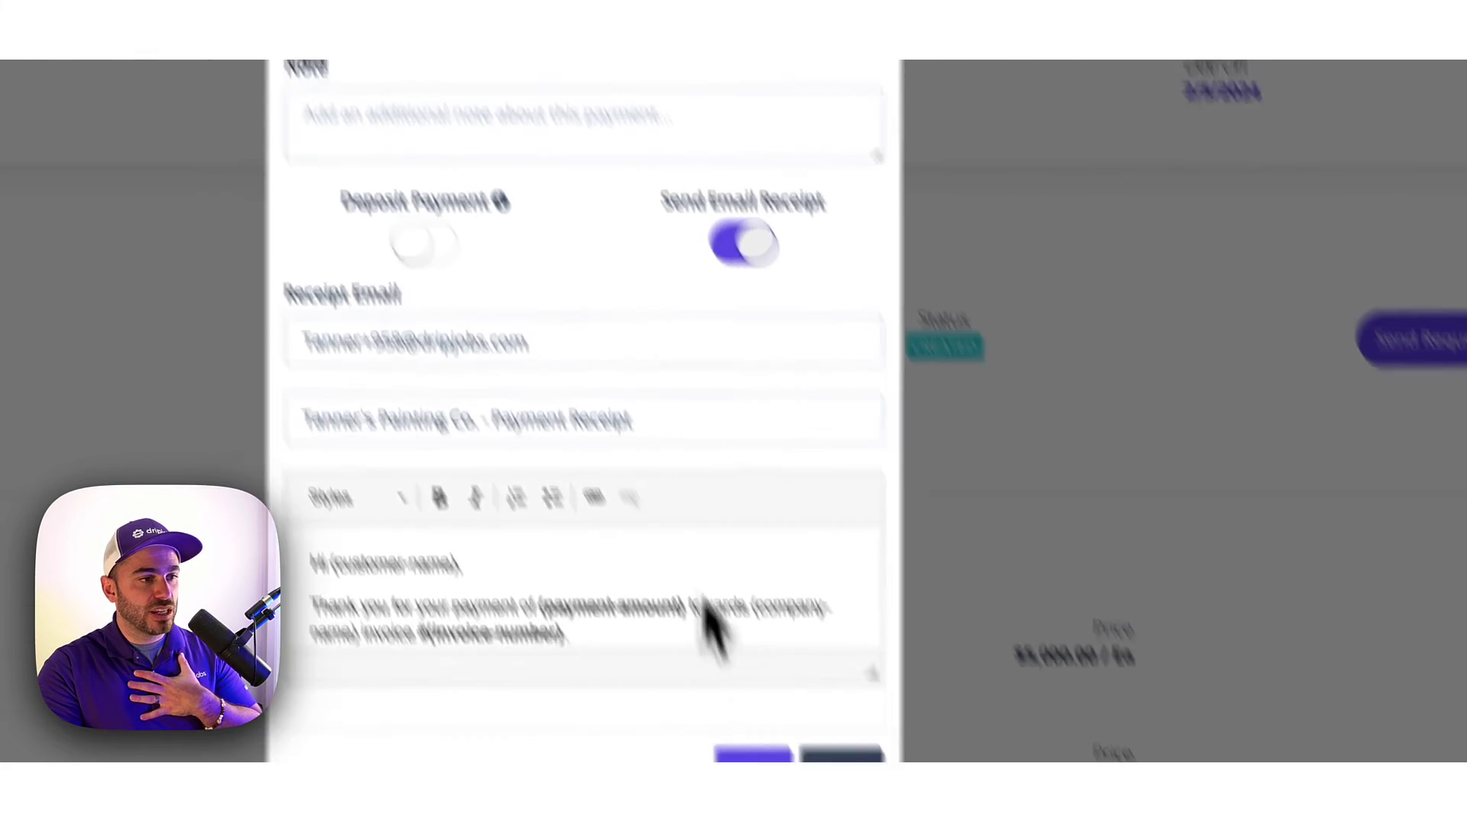
{"action": "left_click", "coordinate": [753, 757]}
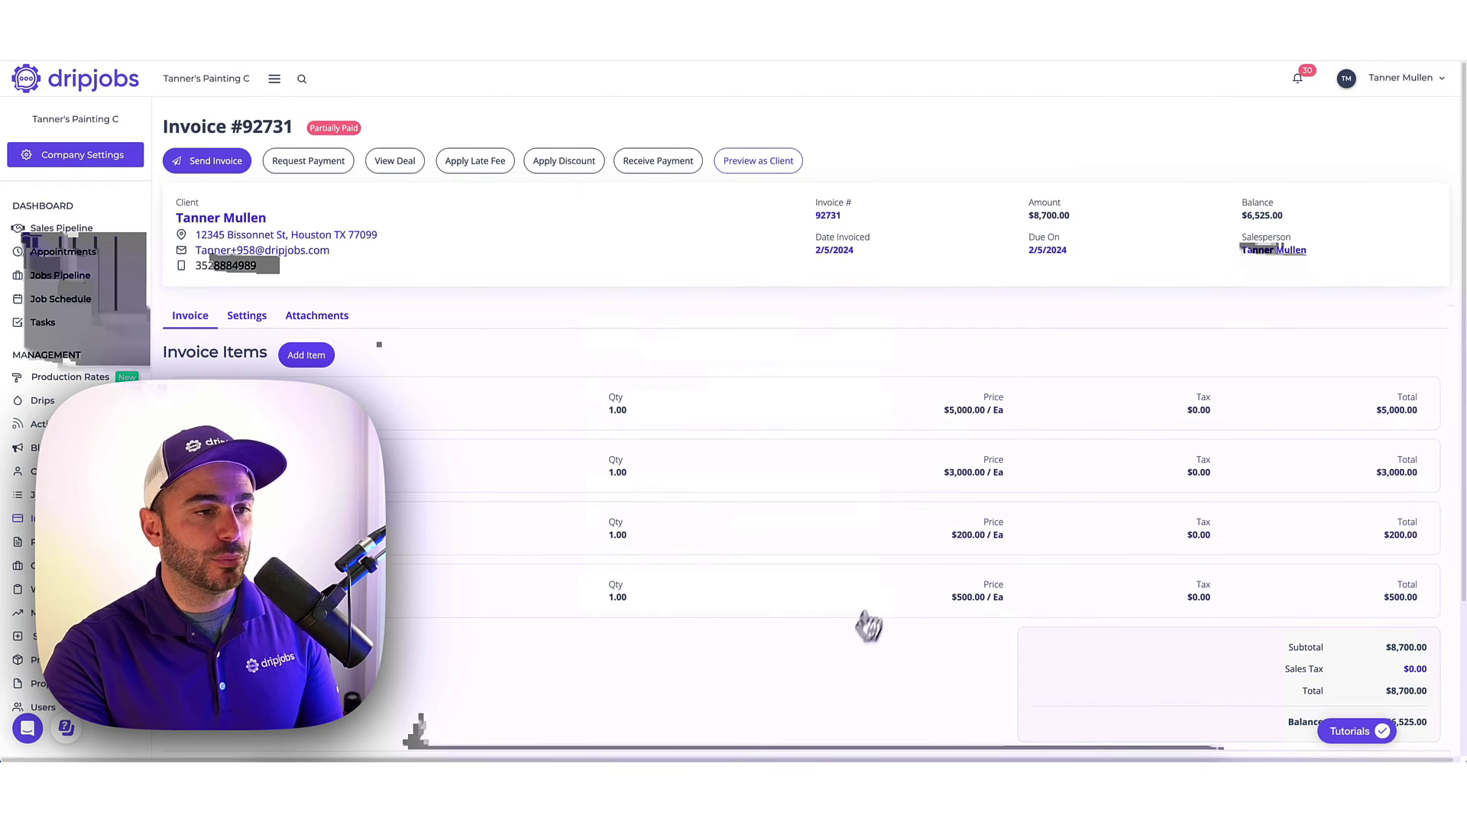
Check the new payment row on invoice #92731, then open the invoice's payment Settings.
{"action": "scroll", "coordinate": [868, 622], "scroll_direction": "down", "scroll_amount": 3}
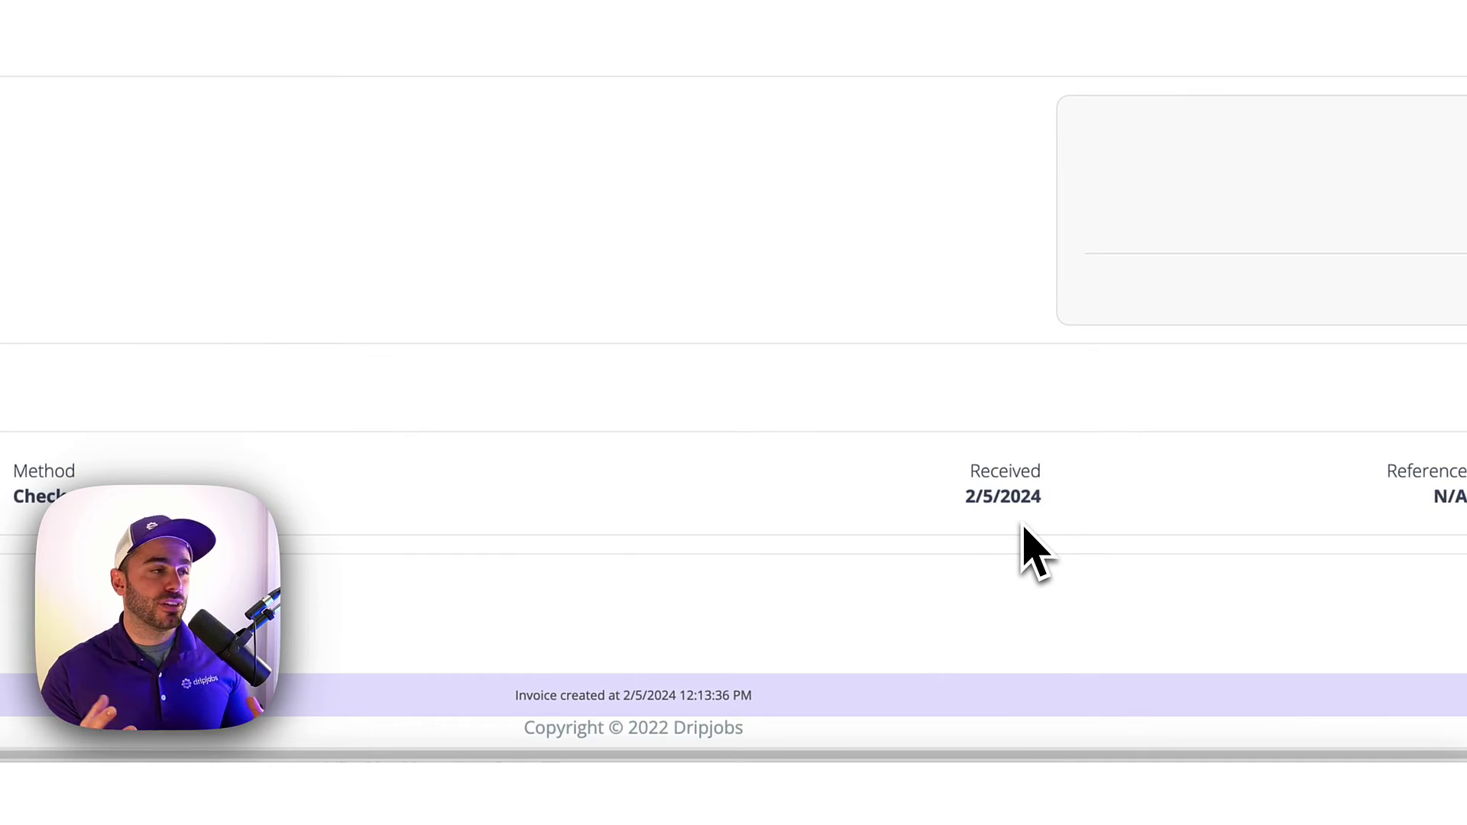
{"action": "scroll", "coordinate": [513, 275], "scroll_direction": "up", "scroll_amount": 3}
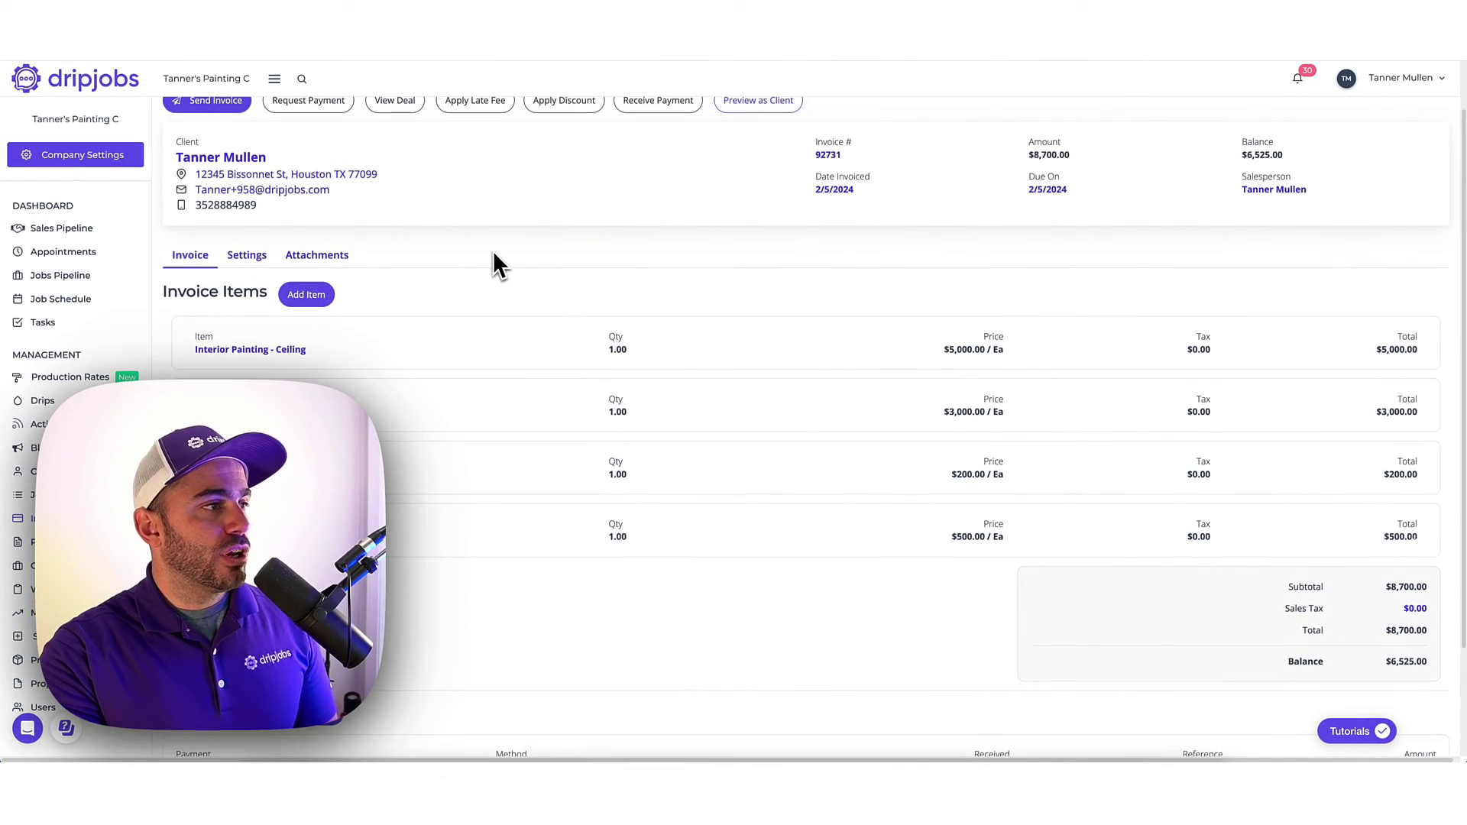
{"action": "scroll", "coordinate": [495, 264], "scroll_direction": "up", "scroll_amount": 1}
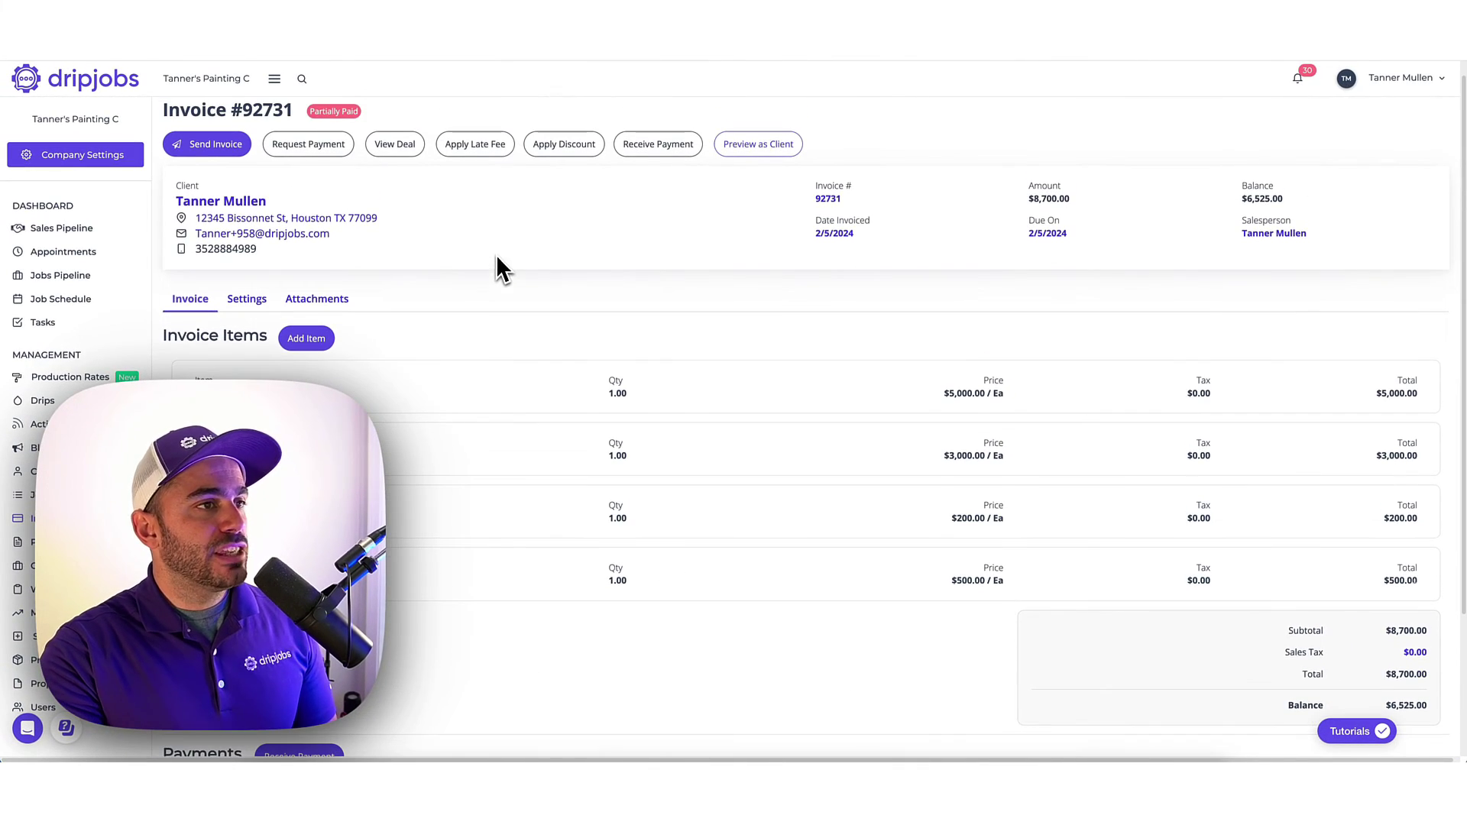
{"action": "left_click", "coordinate": [251, 297]}
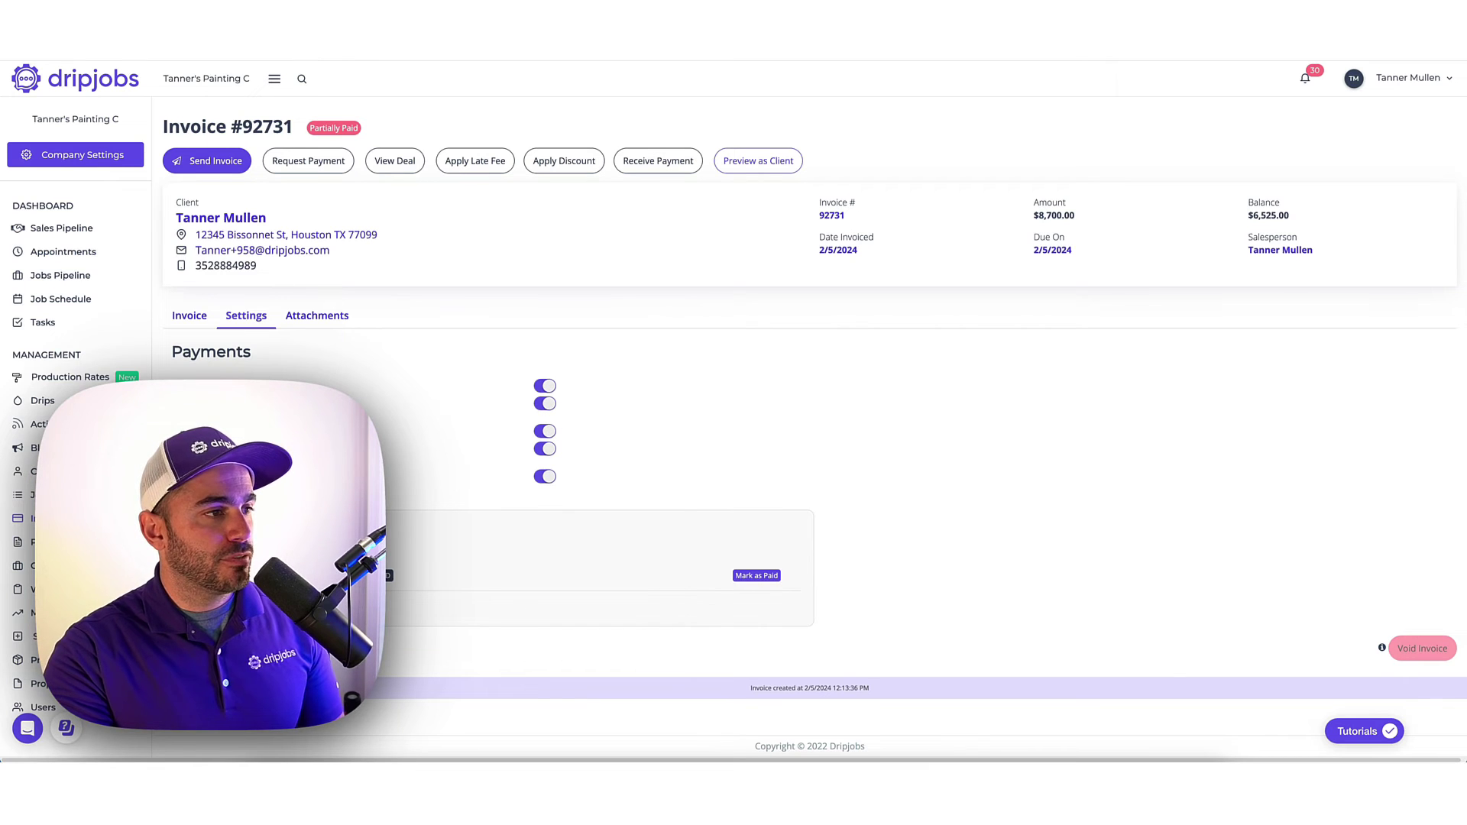
Turn off Waive Card Convenience Fee and Allow Bank (ACH) Payment for invoice #92731.
{"action": "left_click", "coordinate": [545, 403]}
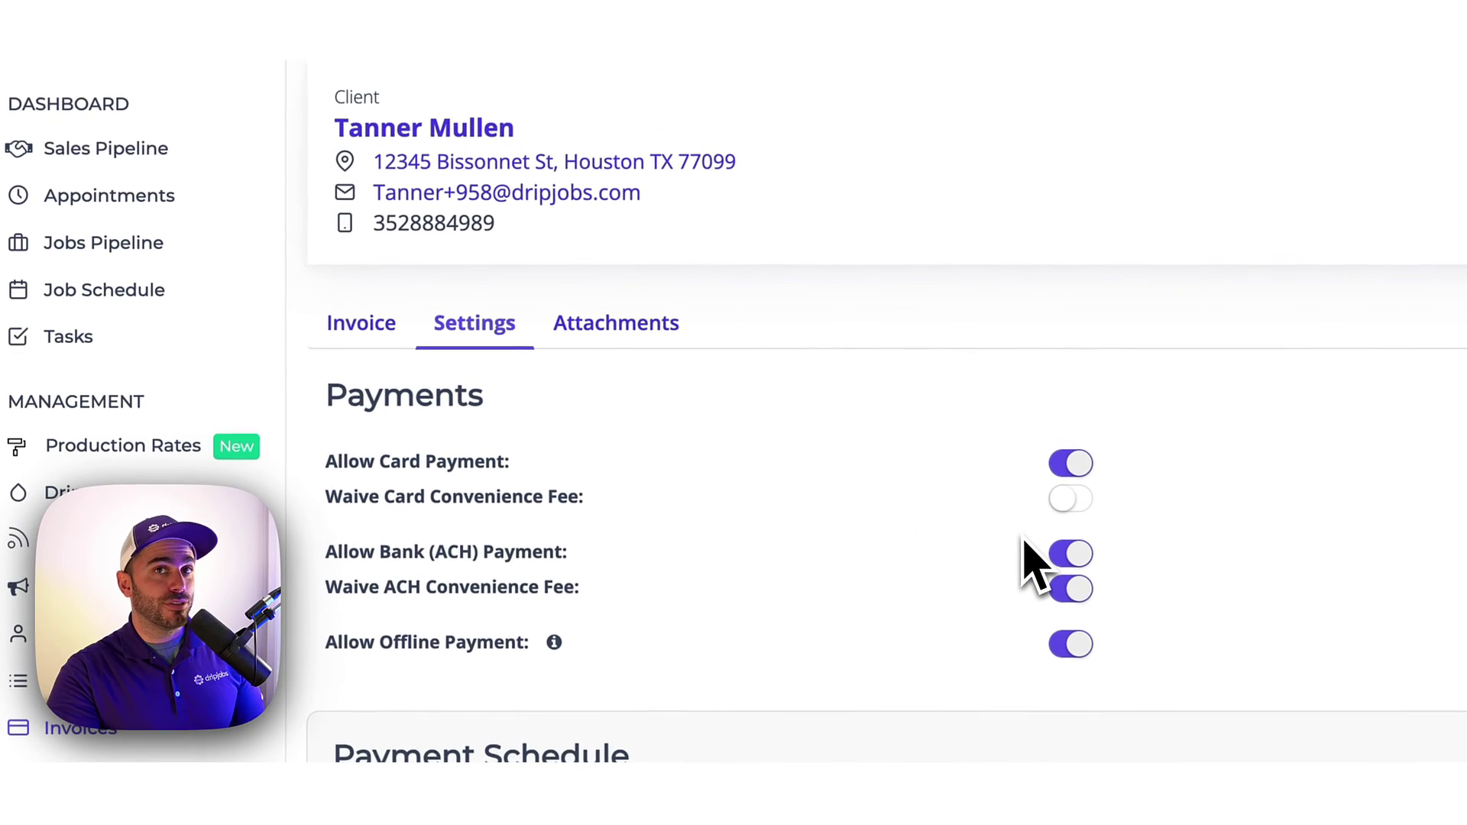
{"action": "left_click", "coordinate": [1078, 558]}
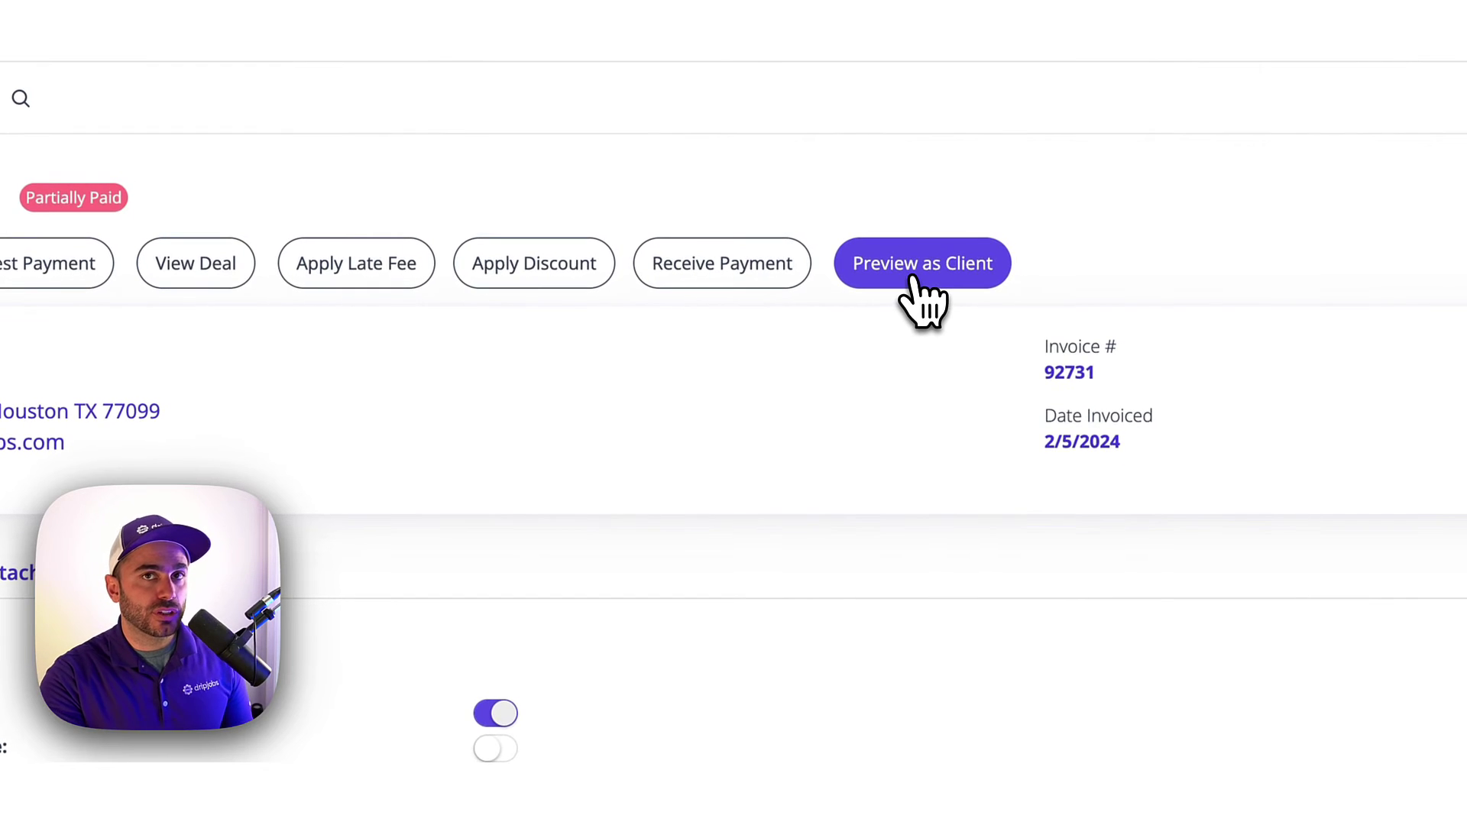
{"action": "left_click", "coordinate": [914, 276]}
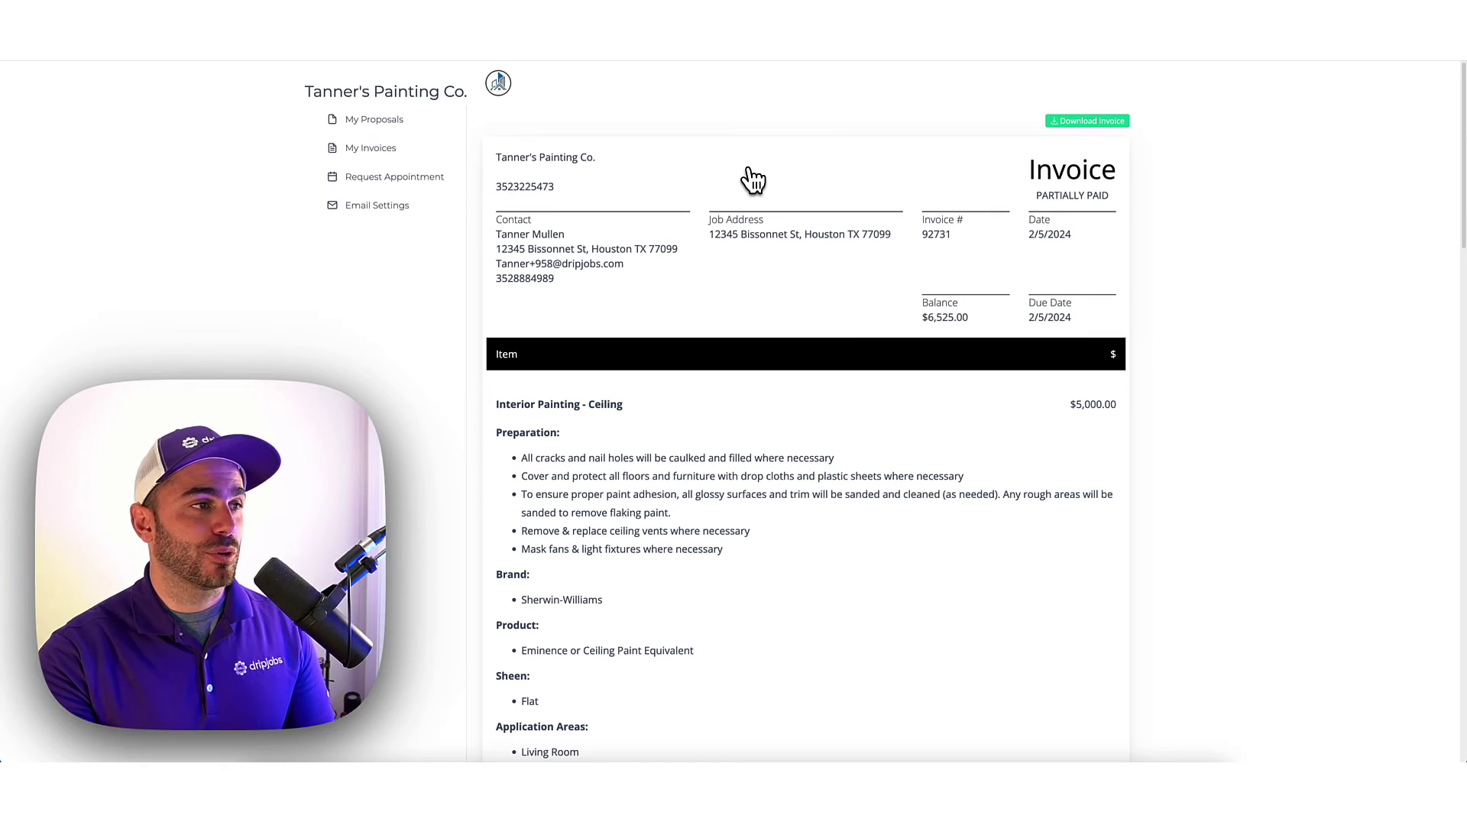
{"action": "scroll", "coordinate": [810, 382], "scroll_direction": "down", "scroll_amount": 2}
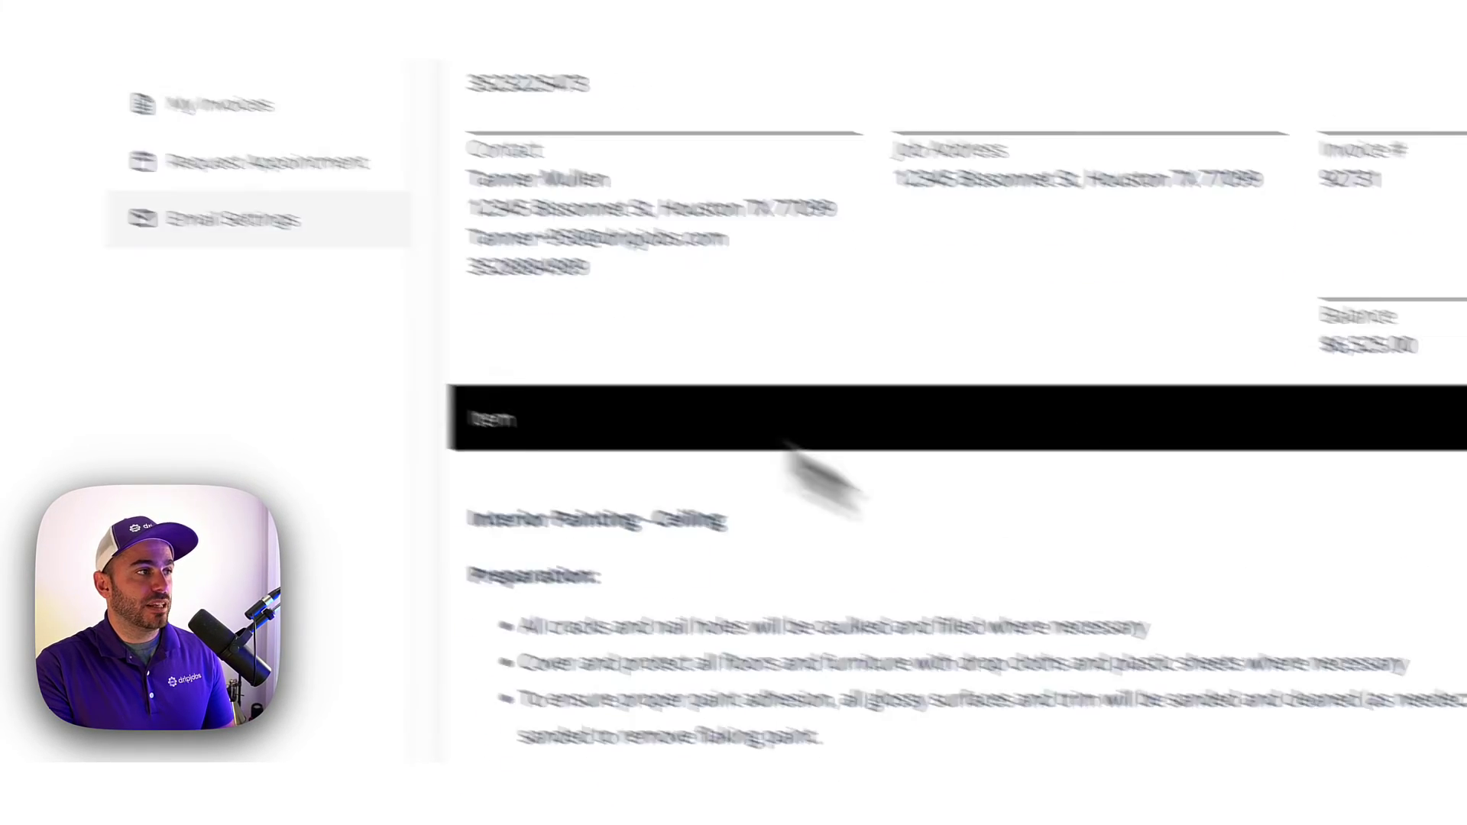
{"action": "scroll", "coordinate": [812, 412], "scroll_direction": "down", "scroll_amount": 5}
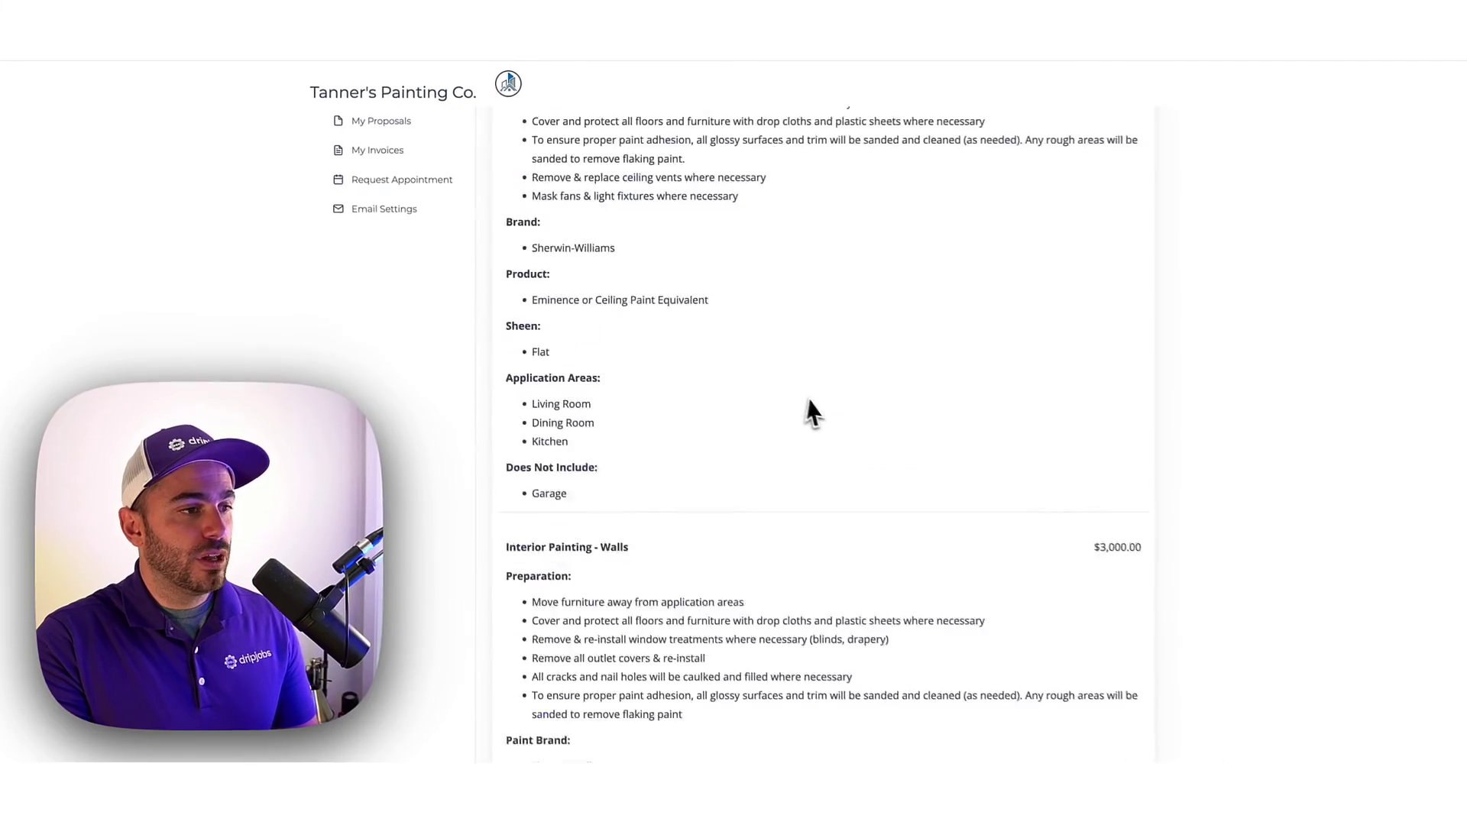
{"action": "scroll", "coordinate": [810, 405], "scroll_direction": "down", "scroll_amount": 10}
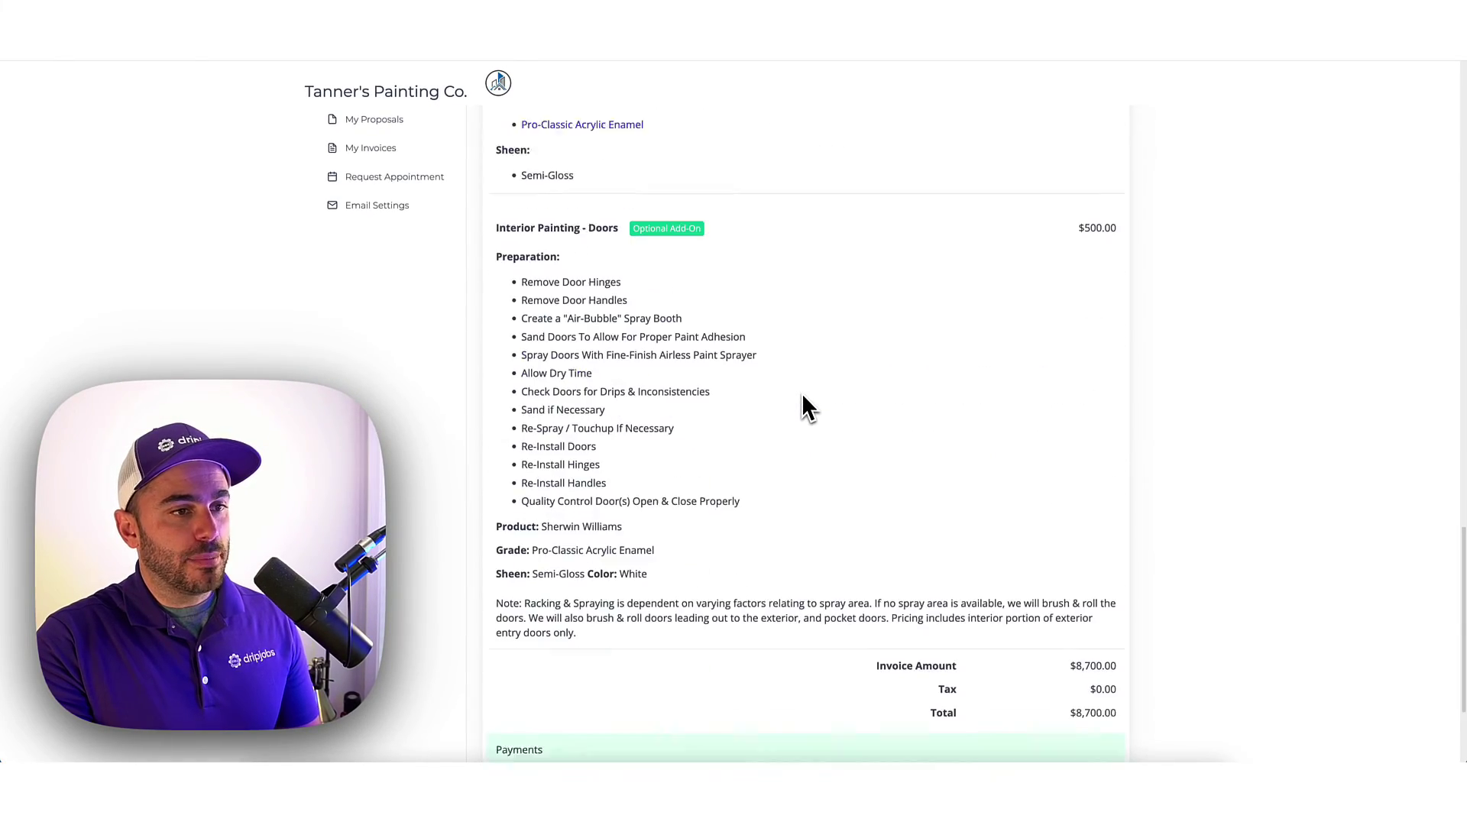
{"action": "scroll", "coordinate": [803, 397], "scroll_direction": "down", "scroll_amount": 3}
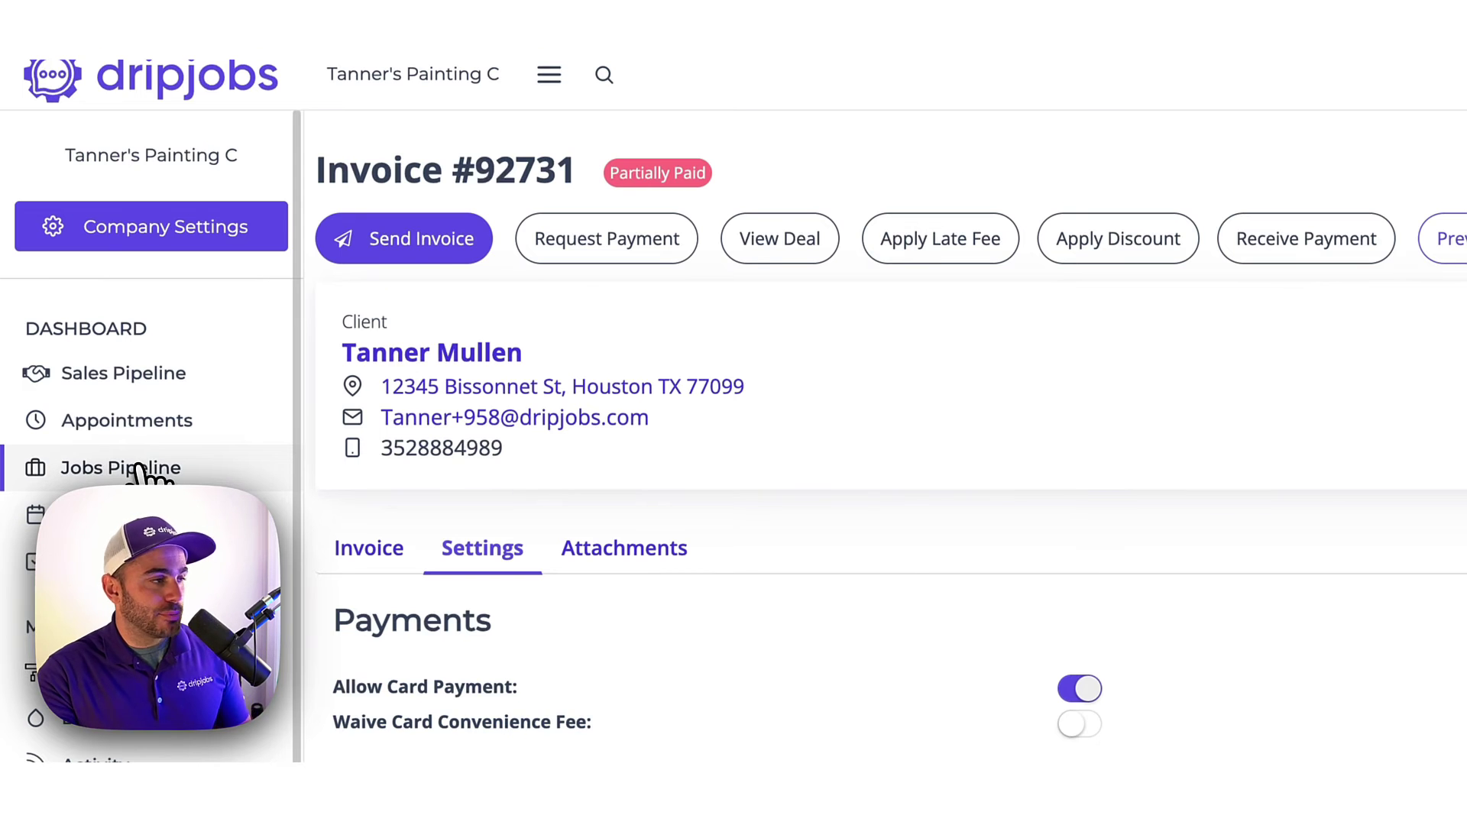
Go from the Jobs Pipeline board to the Drips sequences page.
{"action": "left_click", "coordinate": [139, 468]}
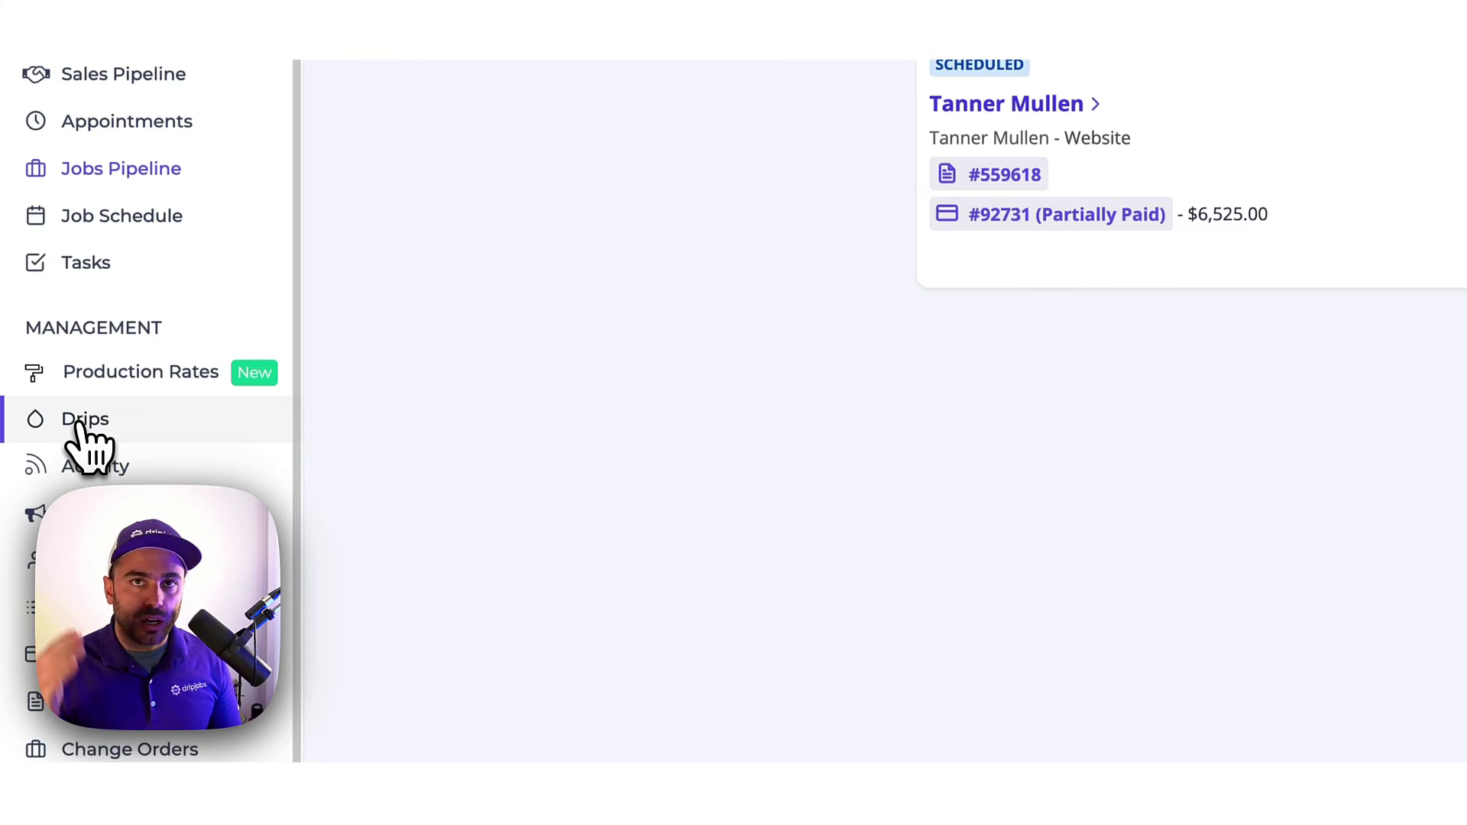
{"action": "left_click", "coordinate": [81, 422]}
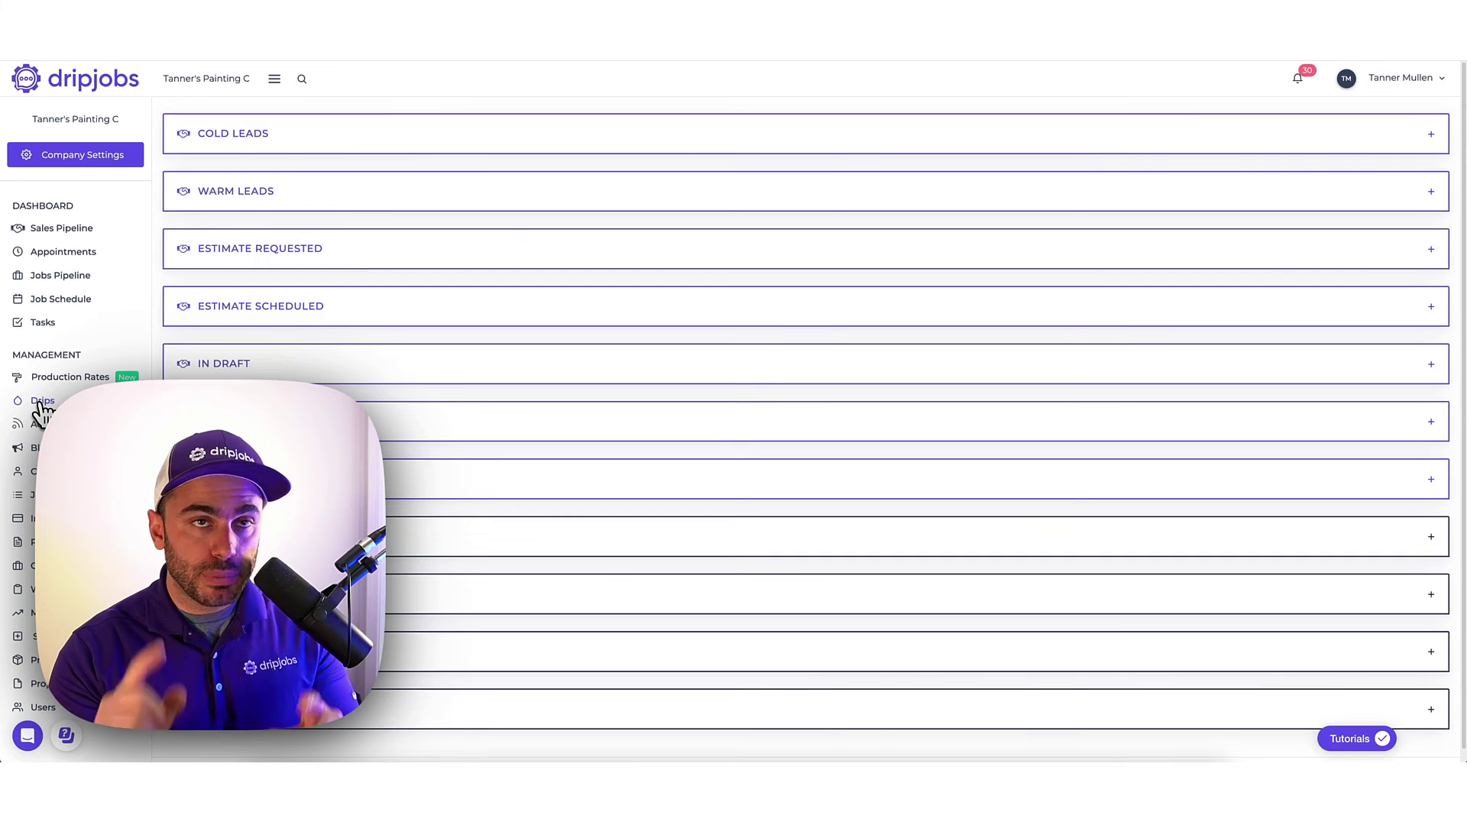
Expand the Project Scheduled stage's drip sequences on the Drips page.
{"action": "scroll", "coordinate": [806, 413], "scroll_direction": "down", "scroll_amount": 1}
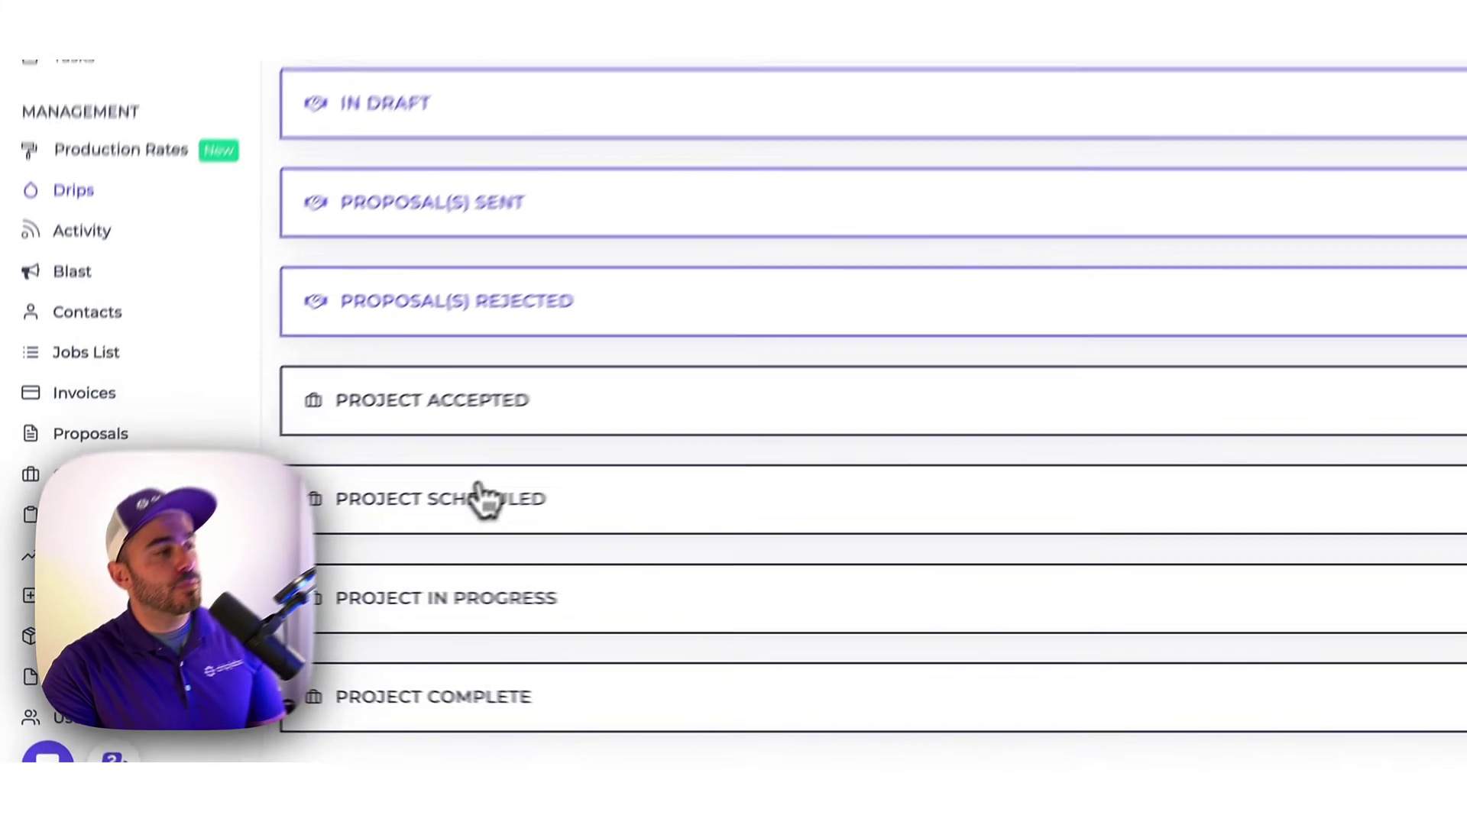
{"action": "left_click", "coordinate": [290, 583]}
{"action": "scroll", "coordinate": [298, 581], "scroll_direction": "down", "scroll_amount": 3}
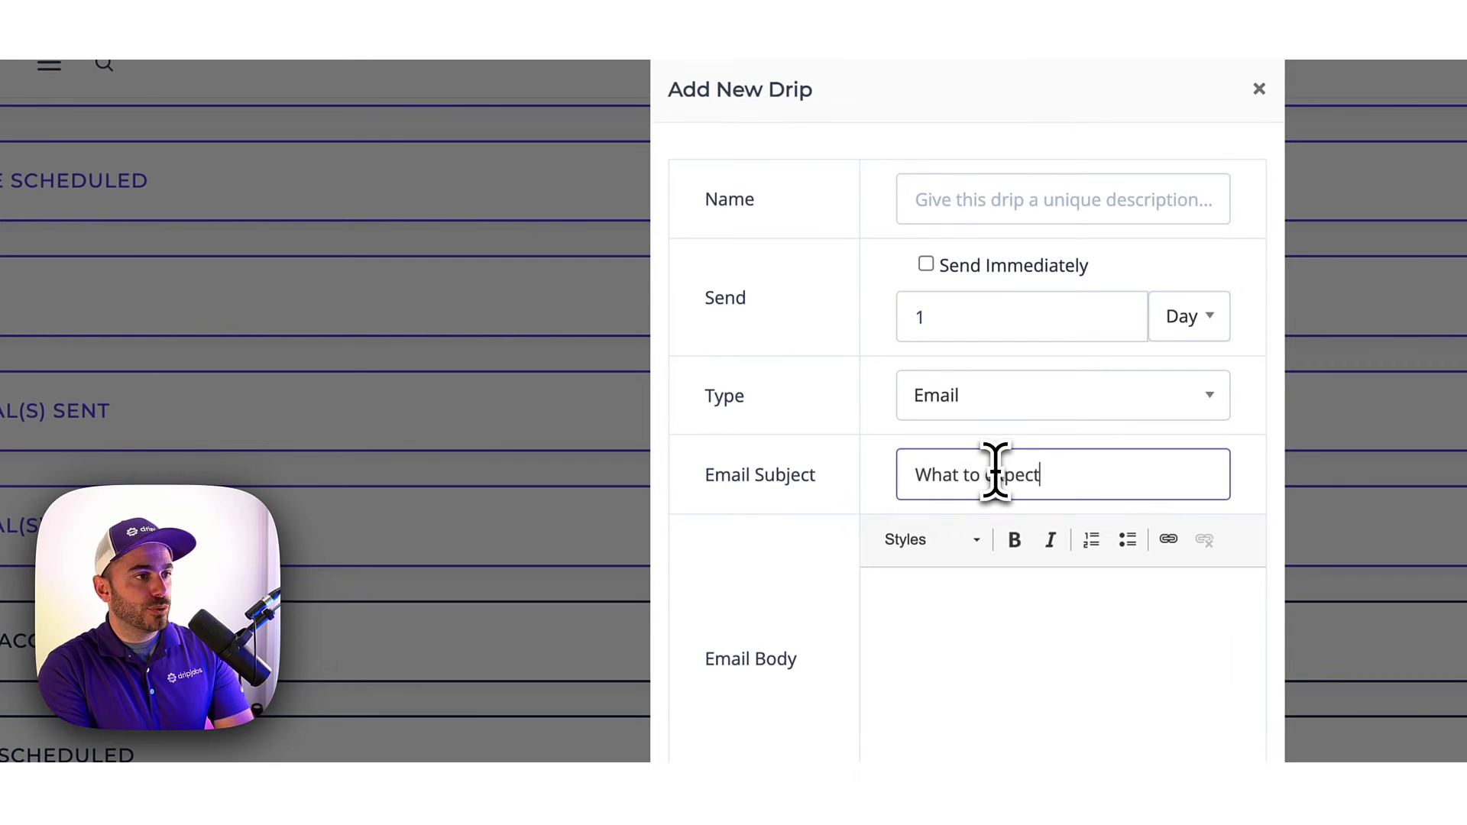
Write the scheduling intro and bullets 'We mask', 'We caulk', 'We paint!', then close the form.
{"action": "left_click", "coordinate": [998, 615]}
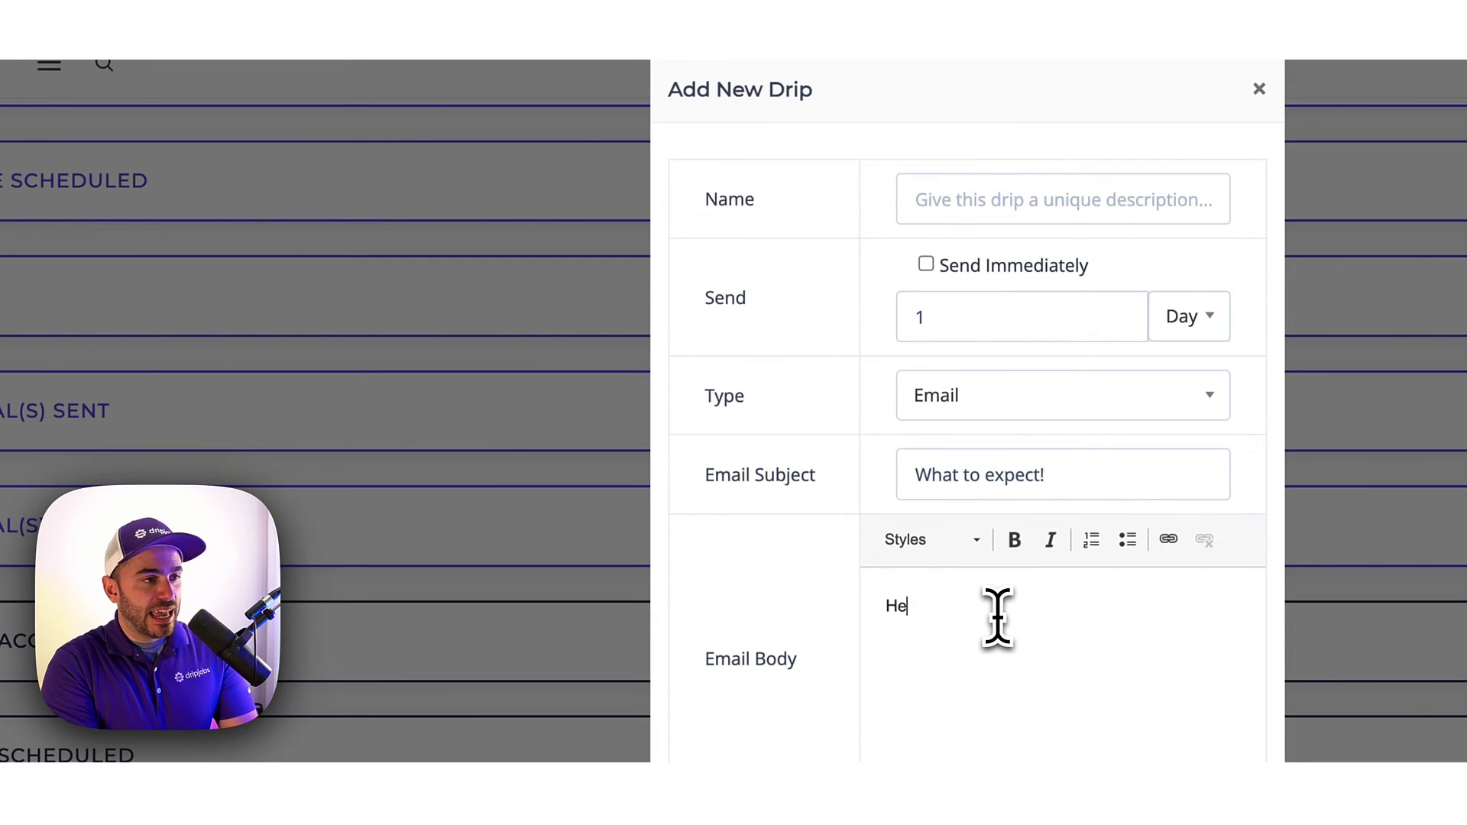
{"action": "type", "text": "Hey! We got your pro"}
{"action": "type", "text": "ject scheduled, here's how we paint"}
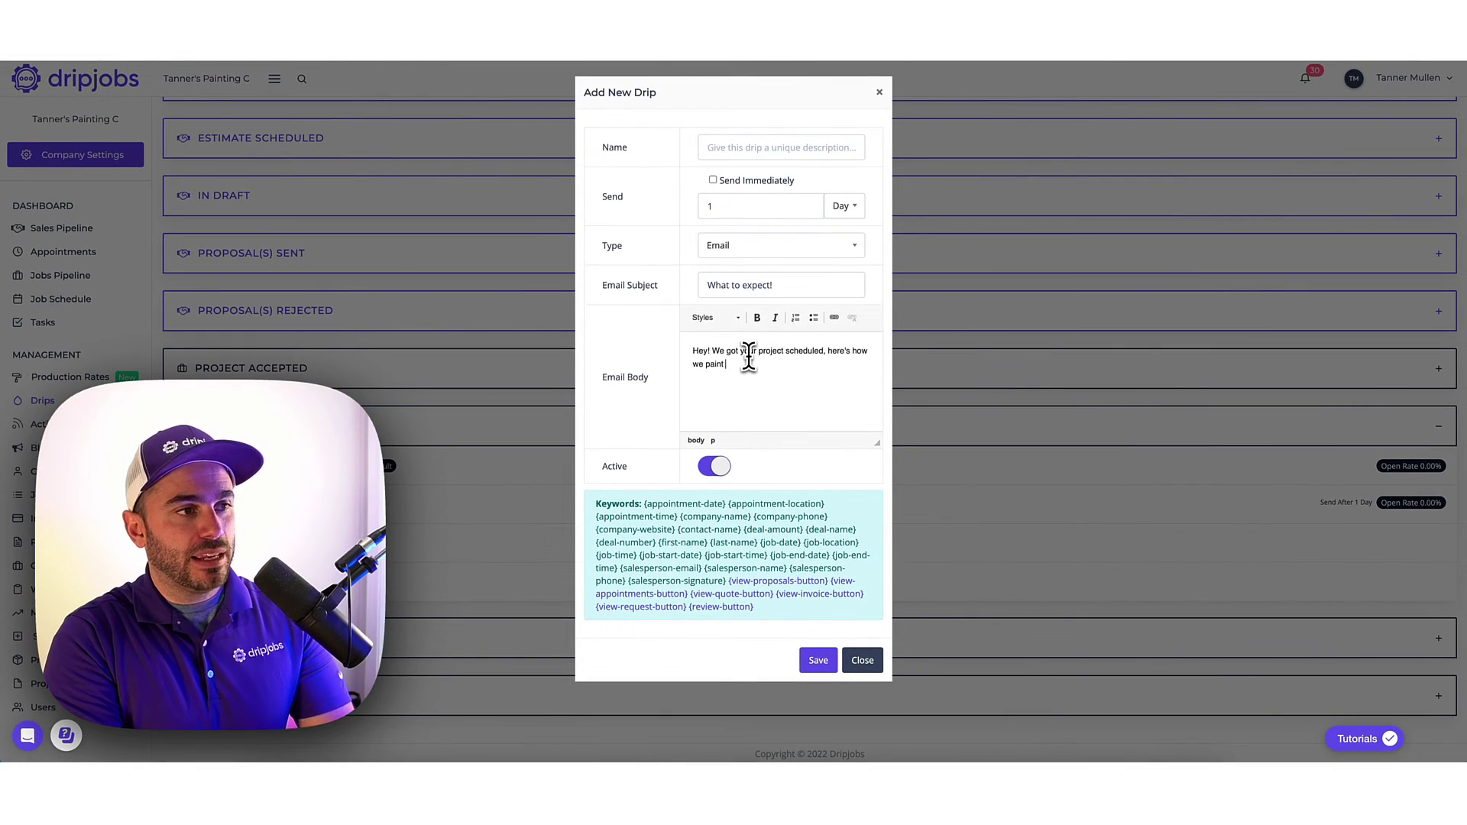
{"action": "type", "text": " stuff:"}
{"action": "key", "text": "Return"}
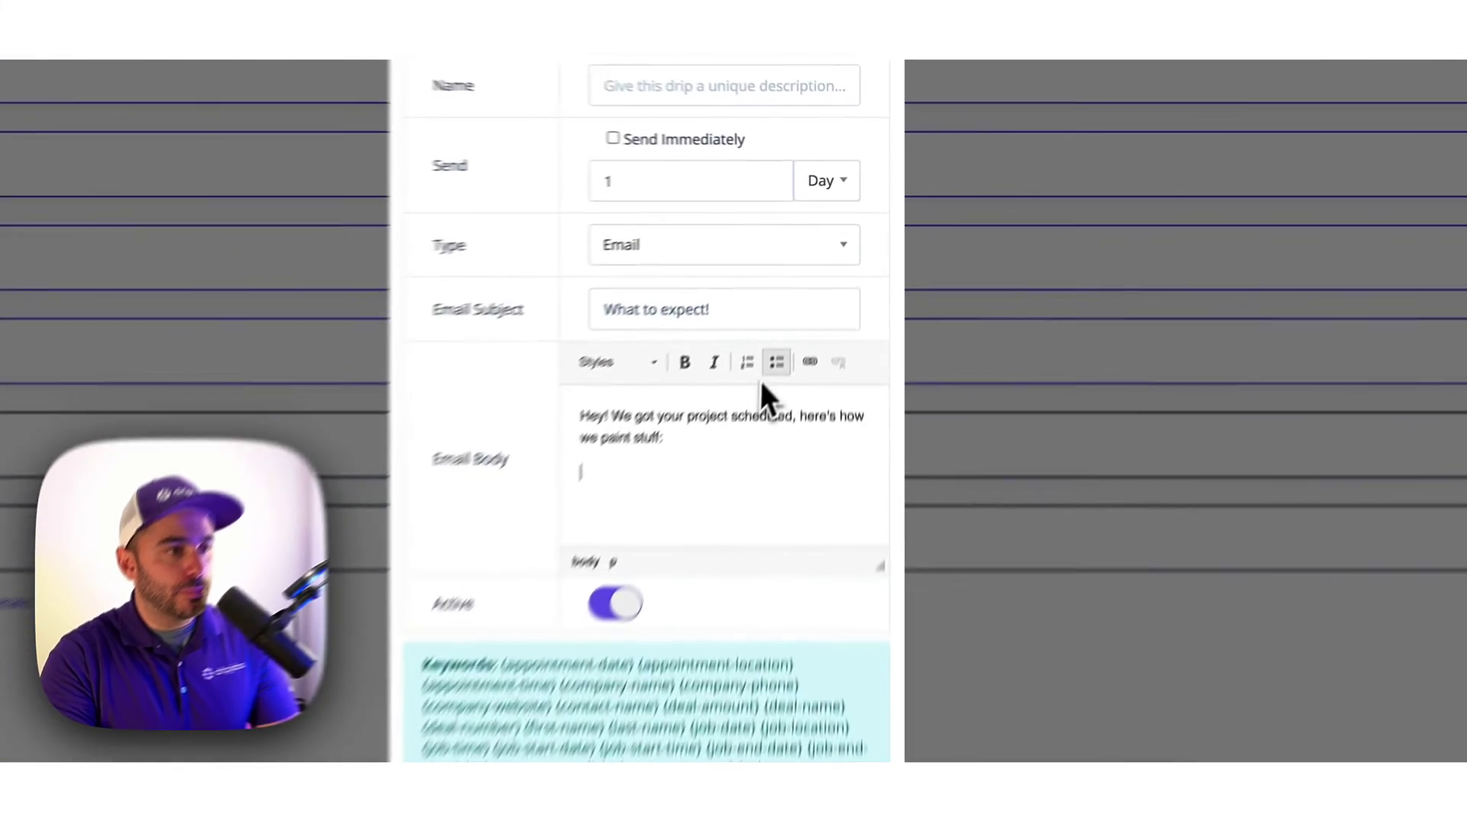
{"action": "left_click", "coordinate": [813, 317]}
{"action": "type", "text": "We mask "}
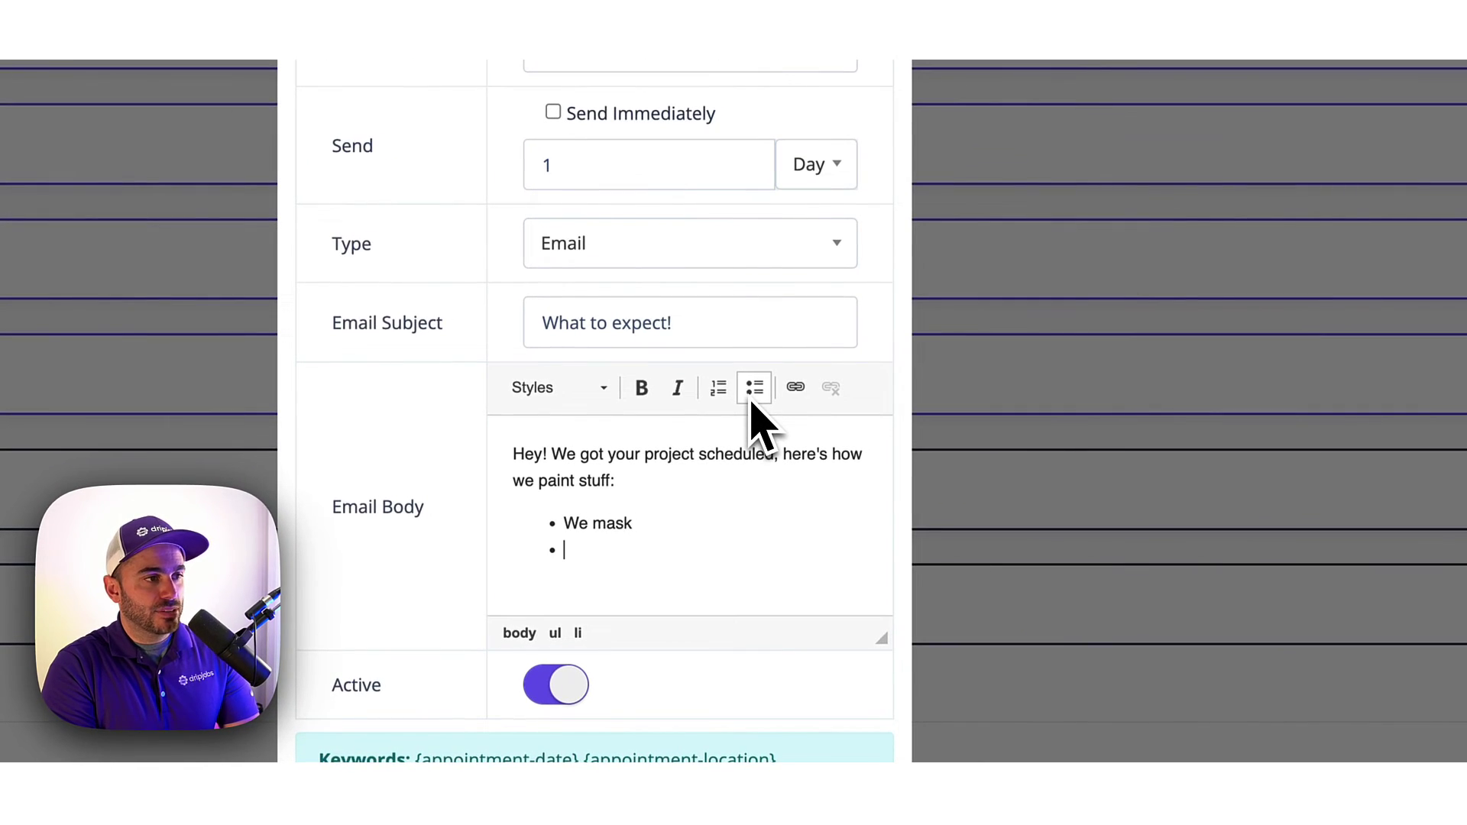
{"action": "type", "text": "We caulk"}
{"action": "key", "text": "Return"}
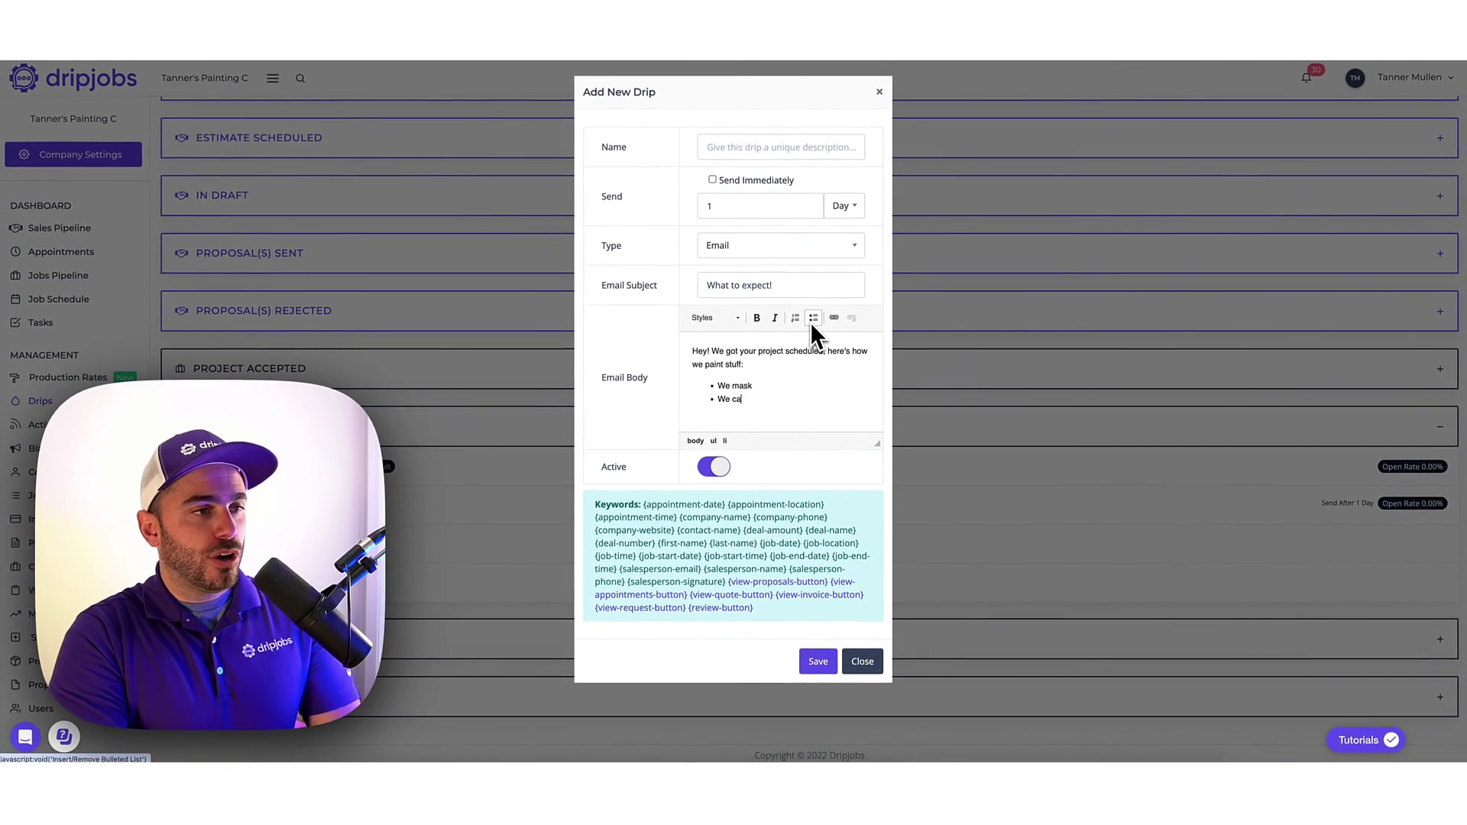
{"action": "type", "text": "We paint"}
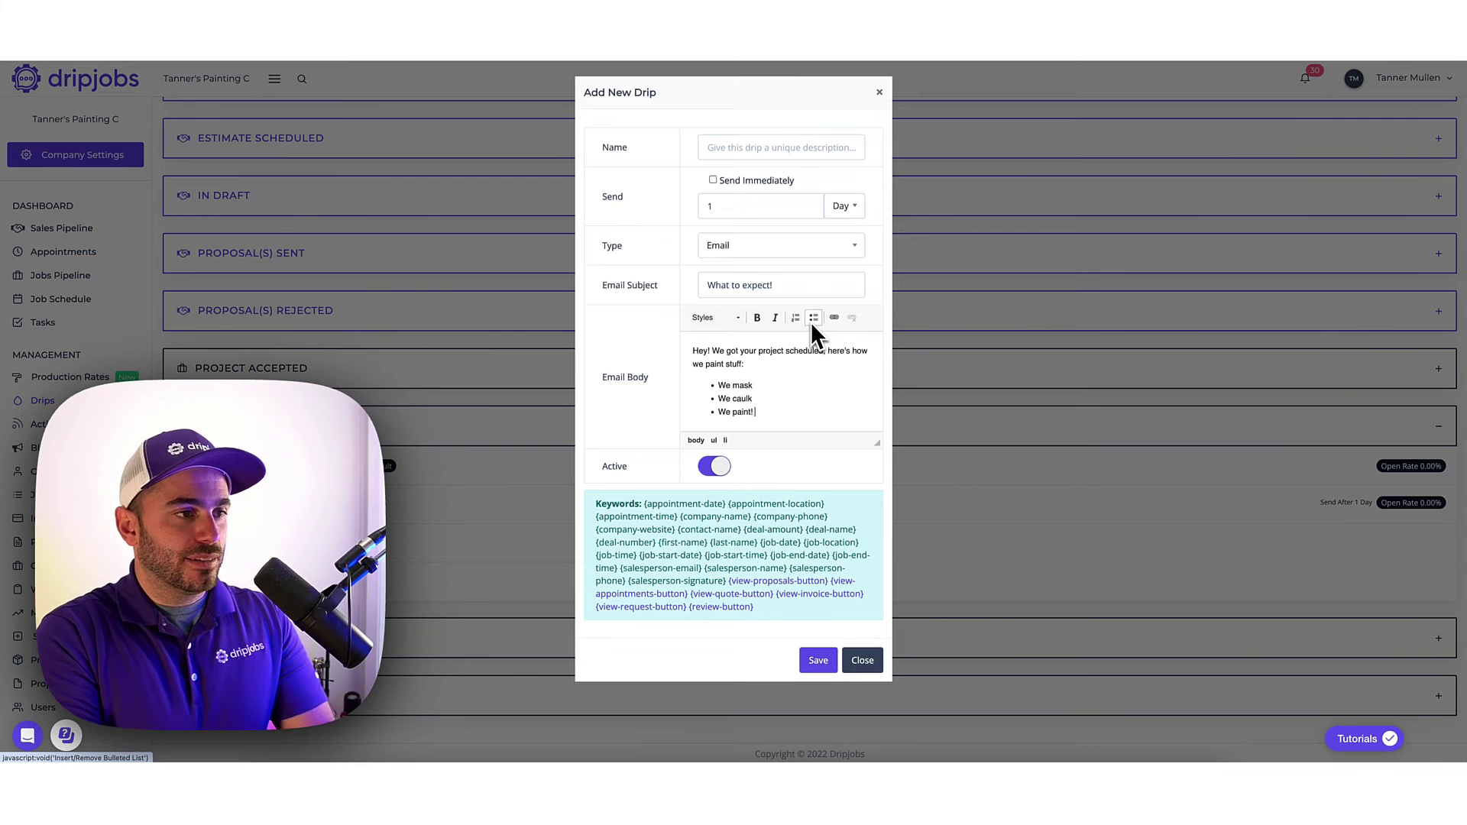
{"action": "type", "text": "!"}
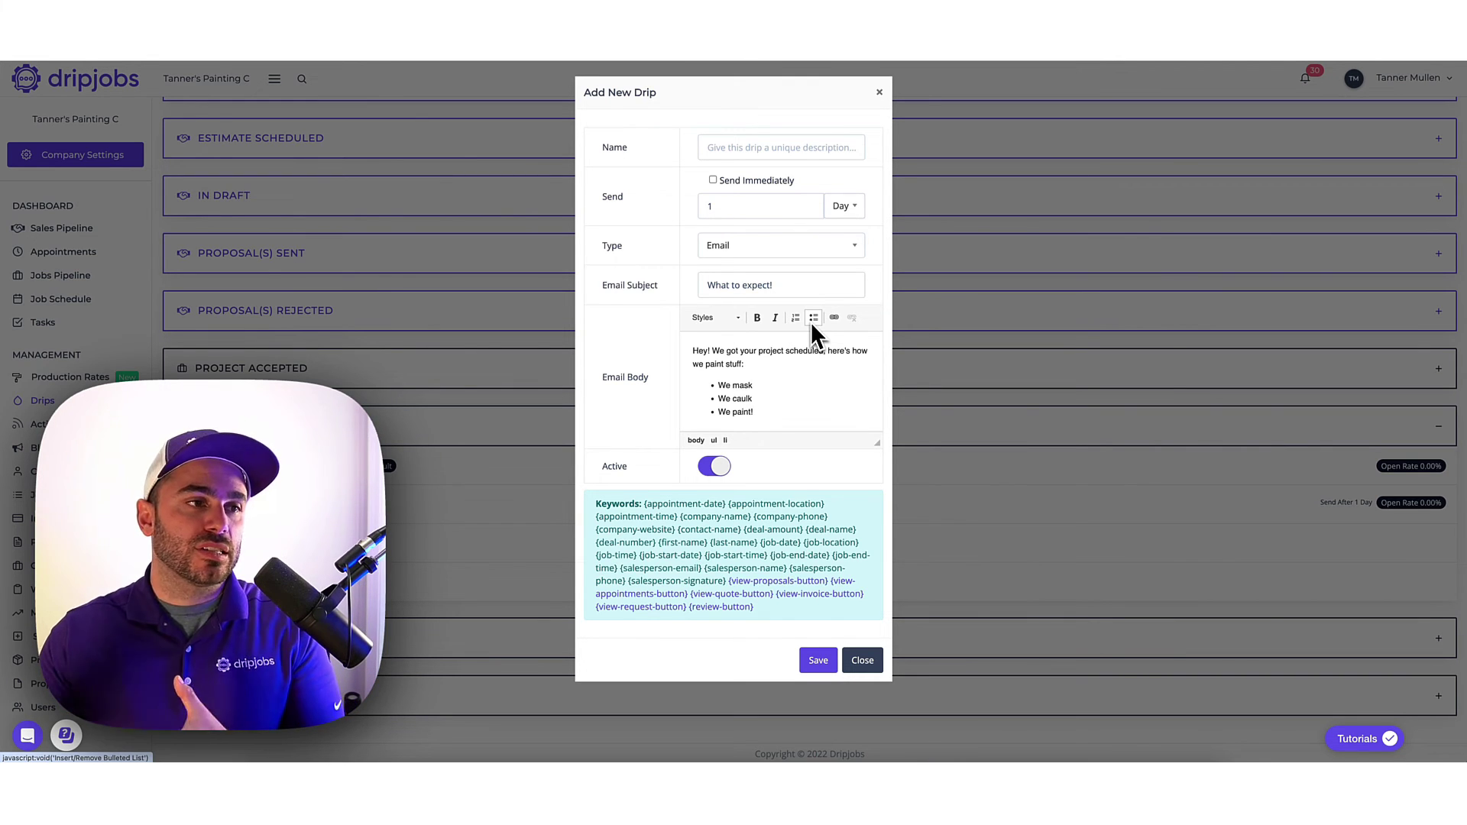
{"action": "left_click", "coordinate": [862, 661]}
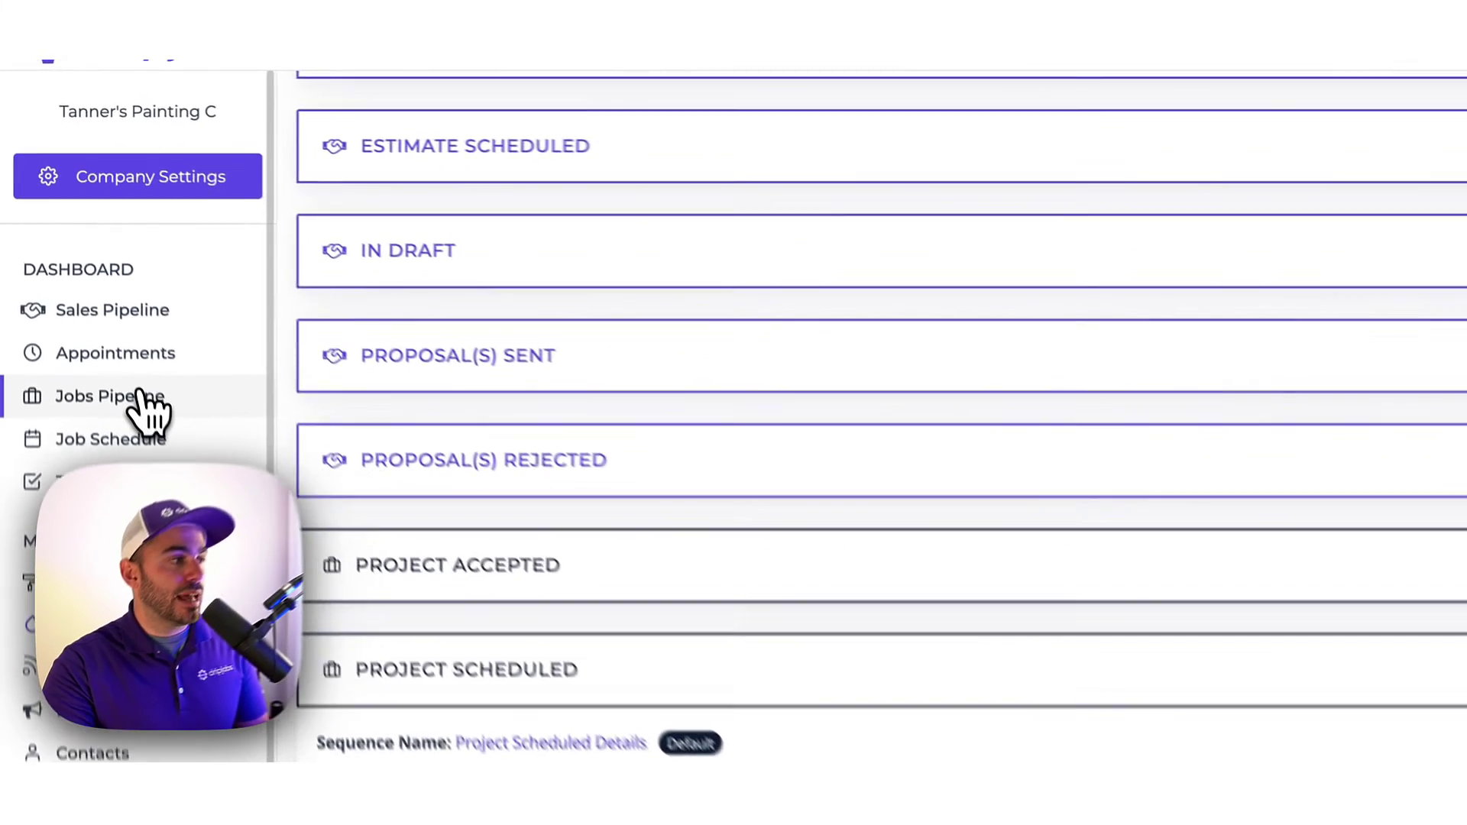
Return to the Jobs Pipeline board showing the $8,700 job under Project Scheduled.
{"action": "left_click", "coordinate": [79, 279]}
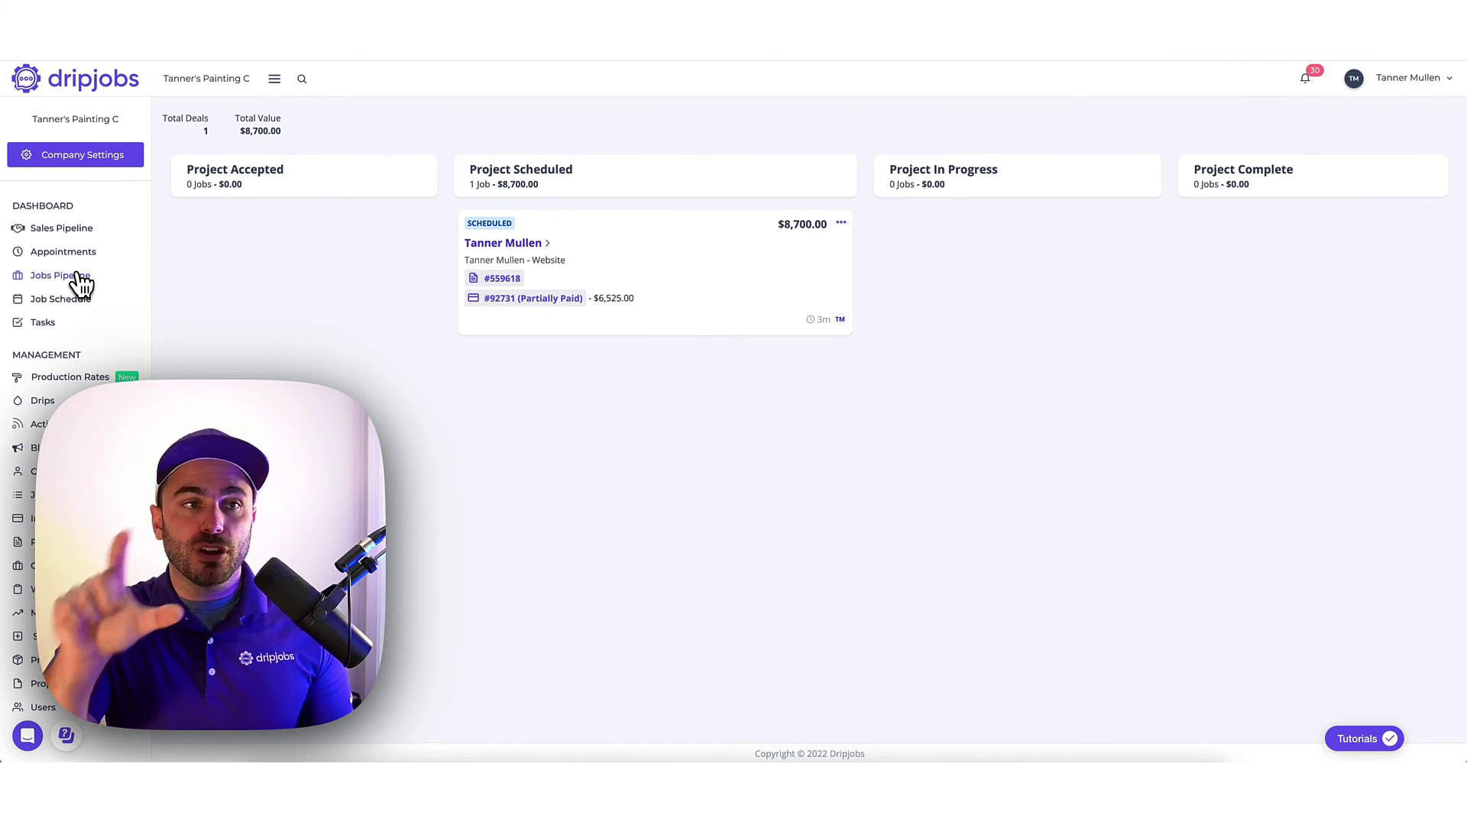
{"action": "left_click_drag", "start_coordinate": [622, 264], "coordinate": [926, 250]}
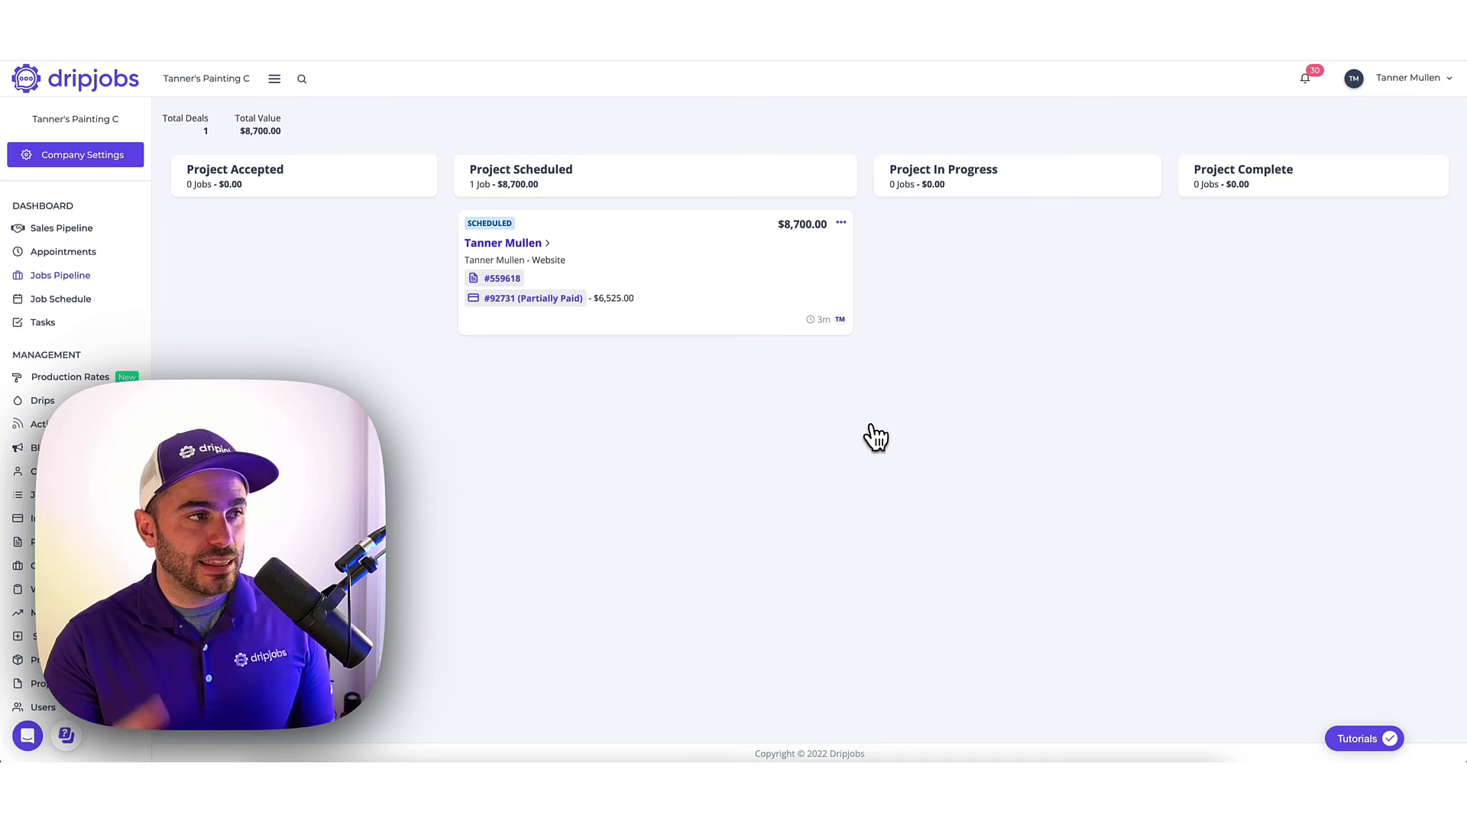
Move the $8,700 job to Project In Progress with the Update (Job Starting) sequence.
{"action": "left_click_drag", "start_coordinate": [688, 264], "coordinate": [750, 227]}
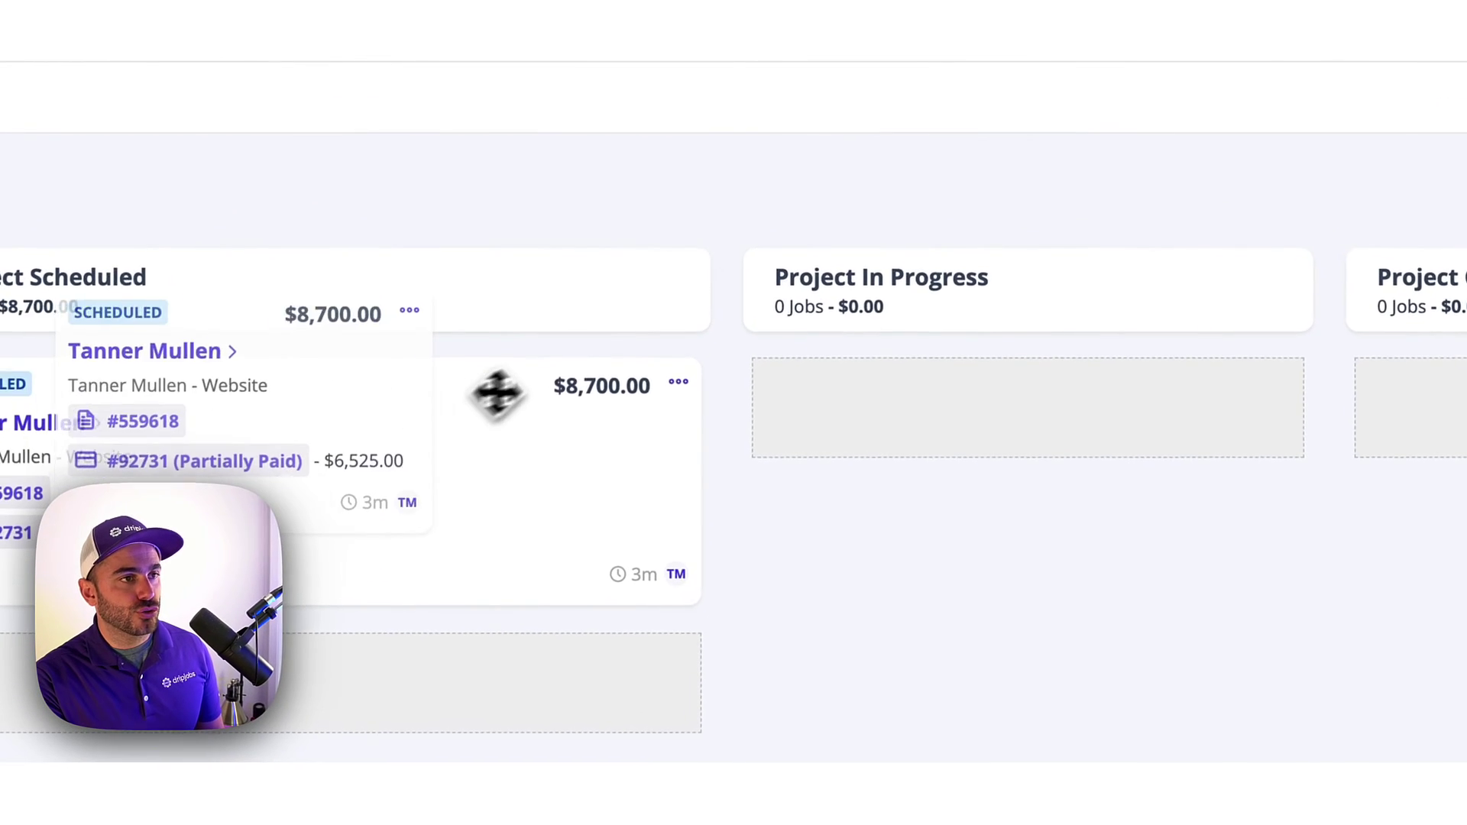
{"action": "left_click_drag", "start_coordinate": [497, 394], "coordinate": [1108, 389]}
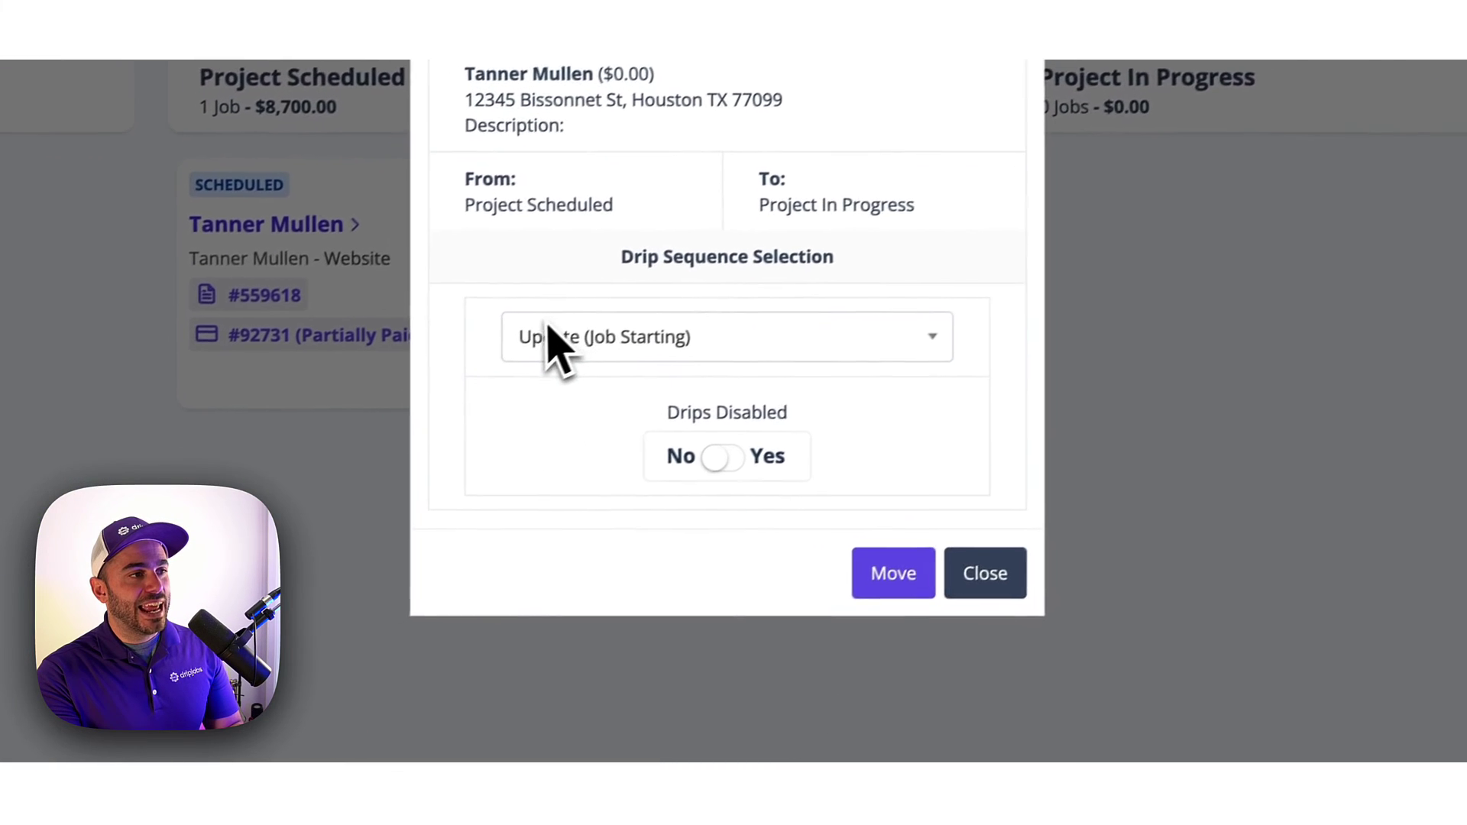
{"action": "left_click", "coordinate": [696, 707]}
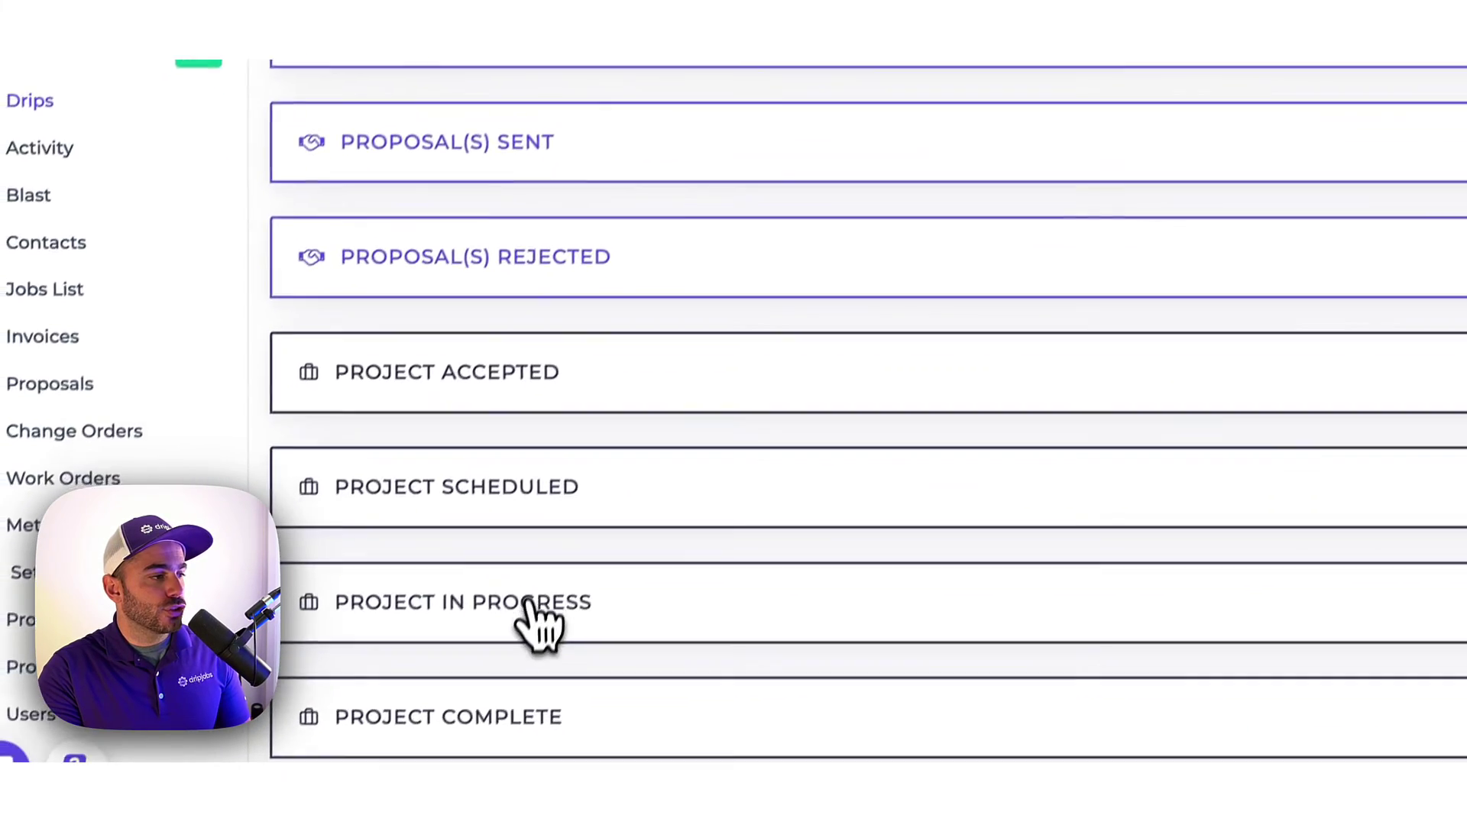
Review the Project In Progress Update (Job Starting) text drip, then go back to the Jobs Pipeline.
{"action": "left_click", "coordinate": [451, 742]}
{"action": "scroll", "coordinate": [482, 757], "scroll_direction": "down", "scroll_amount": 1}
{"action": "scroll", "coordinate": [535, 588], "scroll_direction": "down", "scroll_amount": 1}
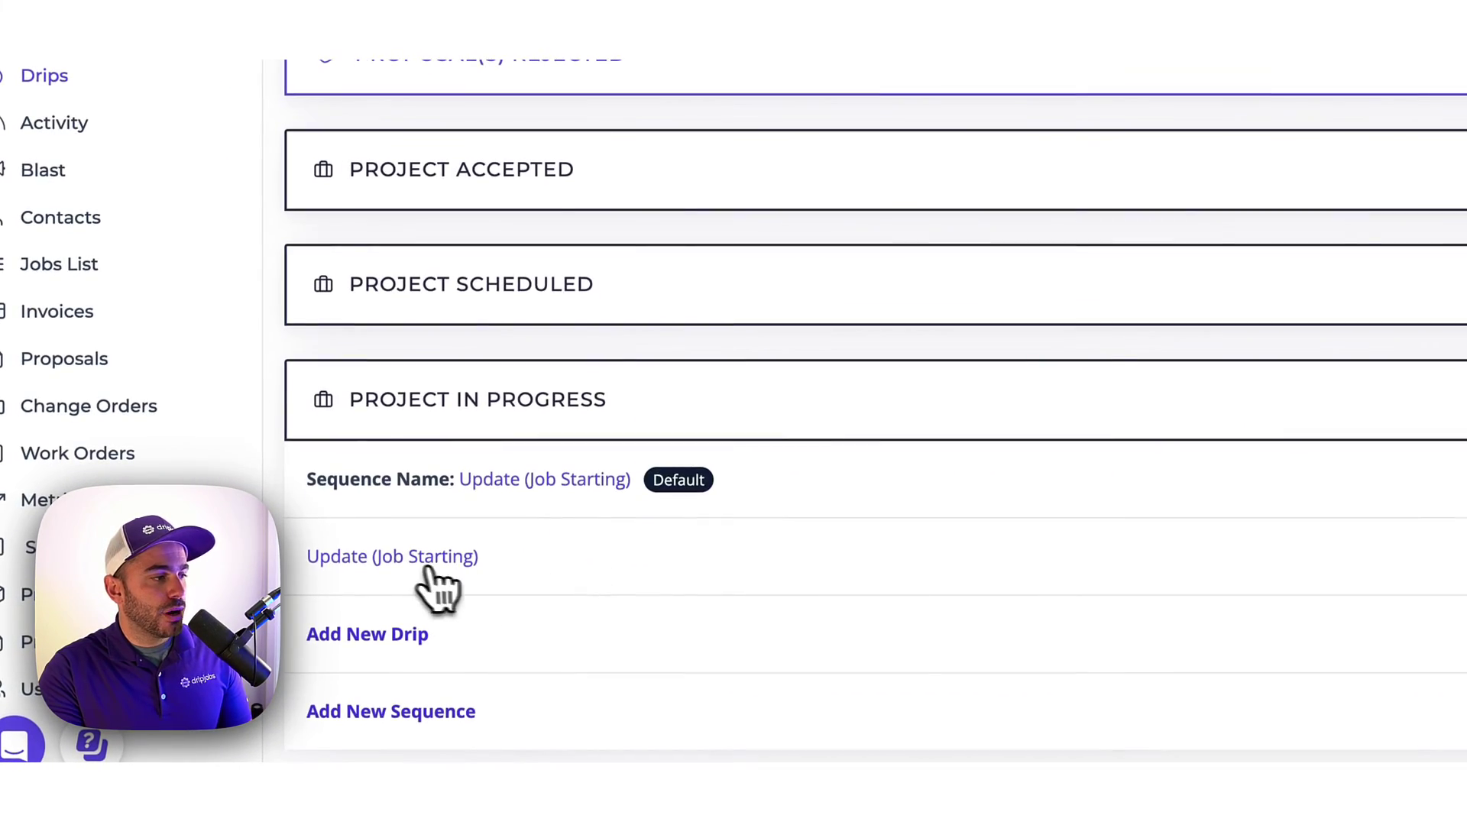
{"action": "left_click", "coordinate": [413, 560]}
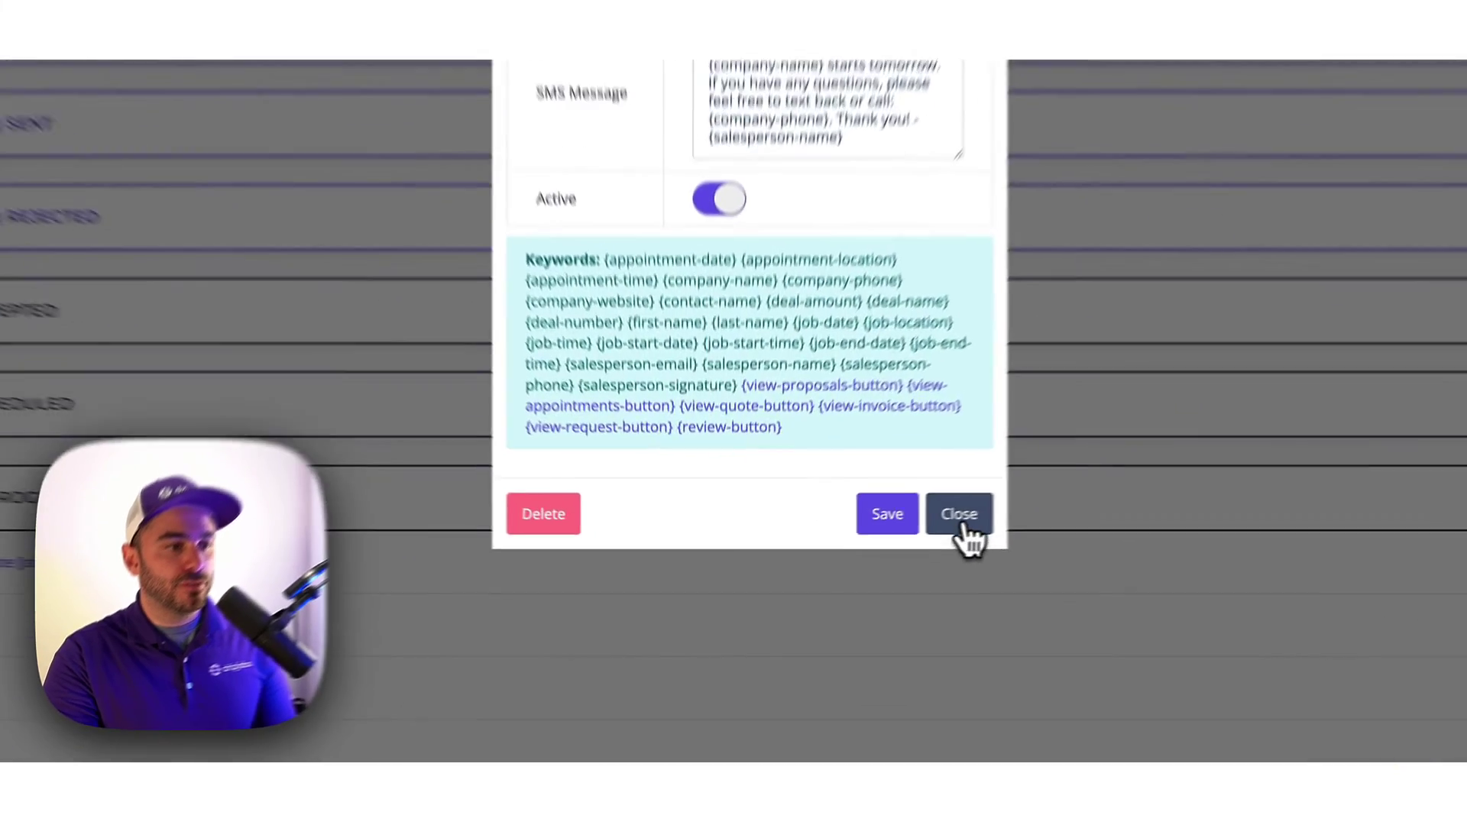
{"action": "left_click", "coordinate": [862, 572]}
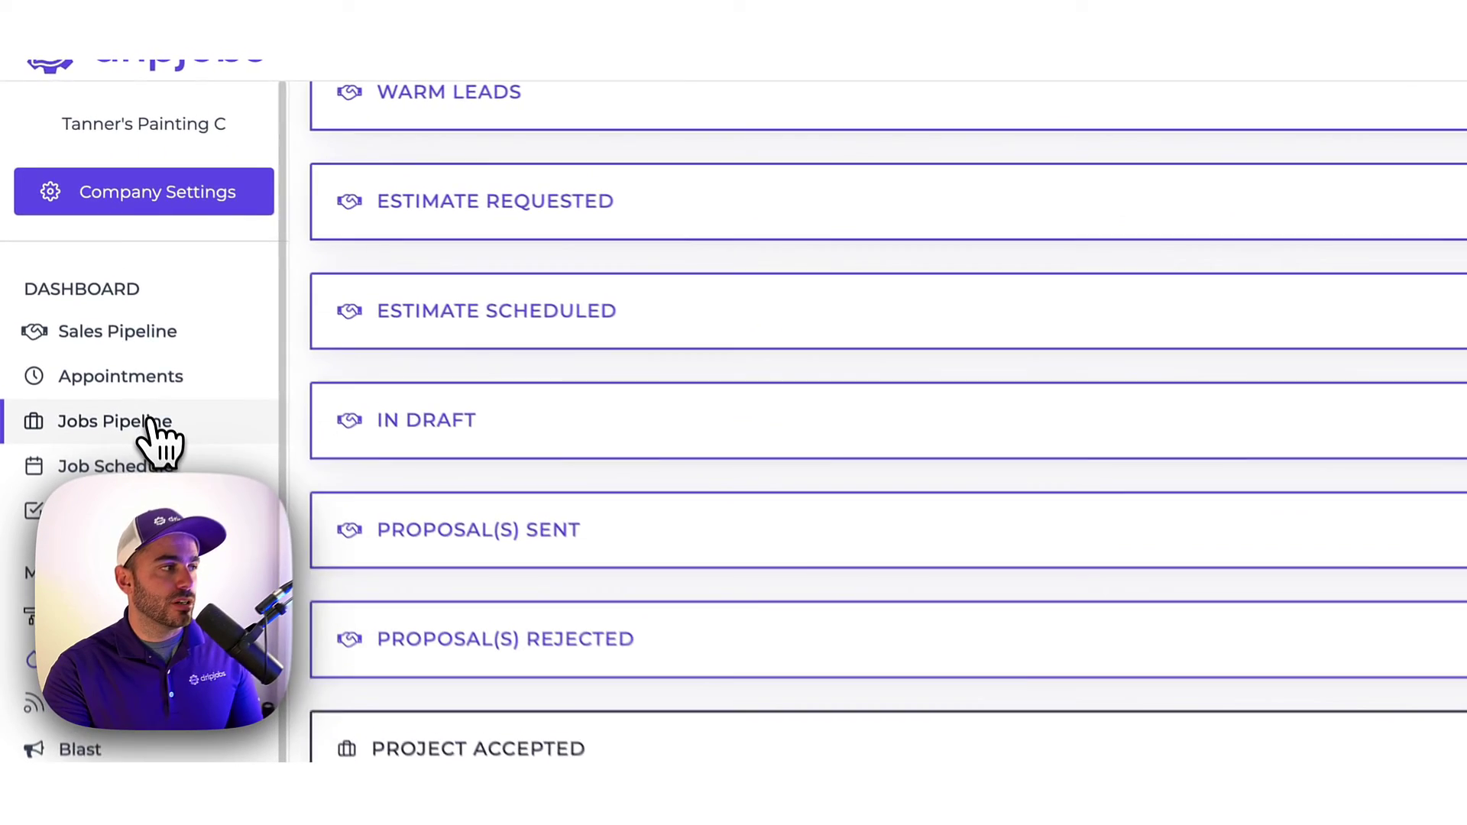
{"action": "left_click", "coordinate": [78, 275]}
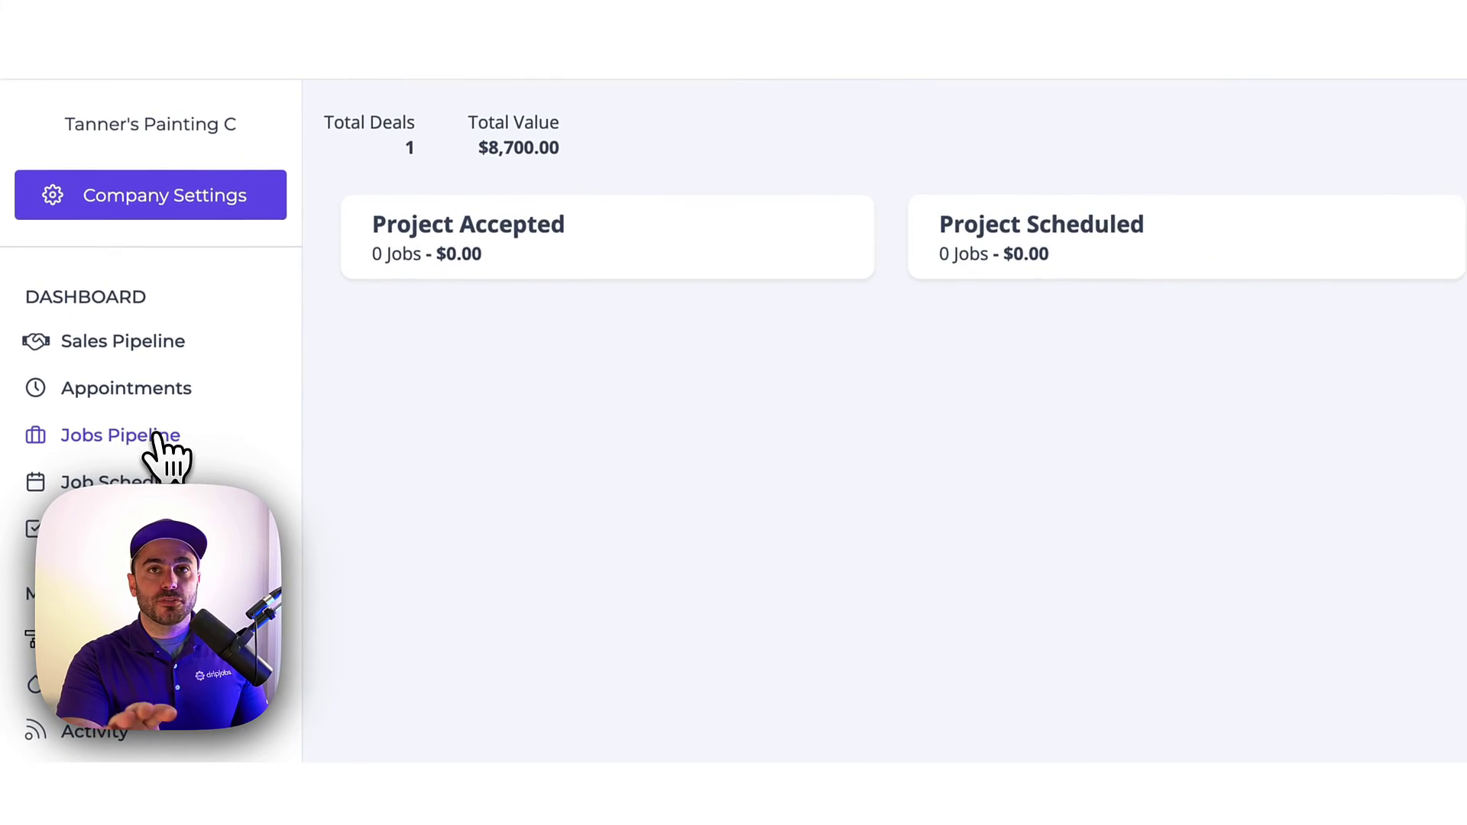
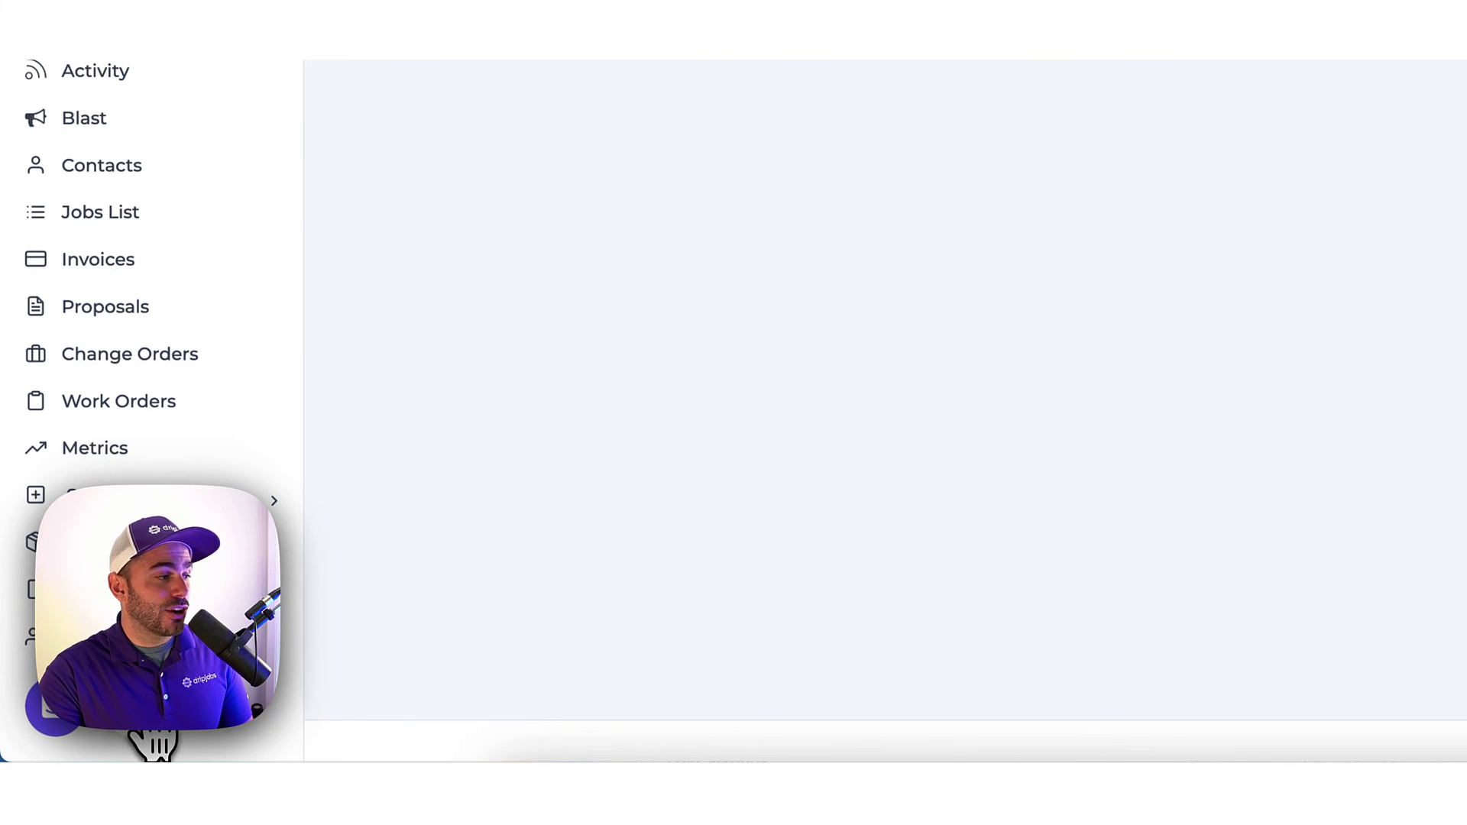
Close the AI Assistant chat panel to return to the Jobs Pipeline board.
{"action": "left_click", "coordinate": [153, 743]}
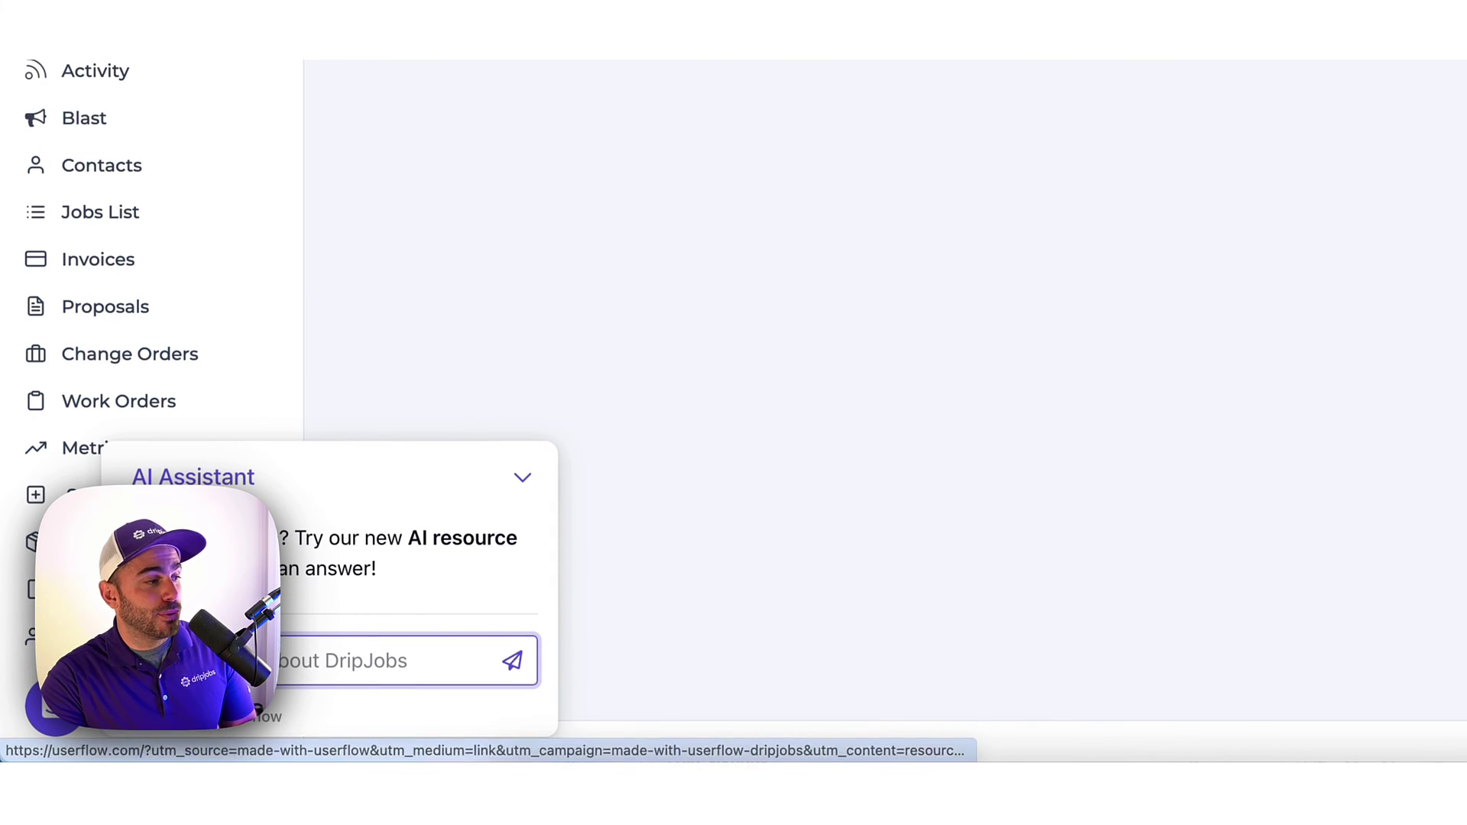
{"action": "left_click", "coordinate": [522, 480]}
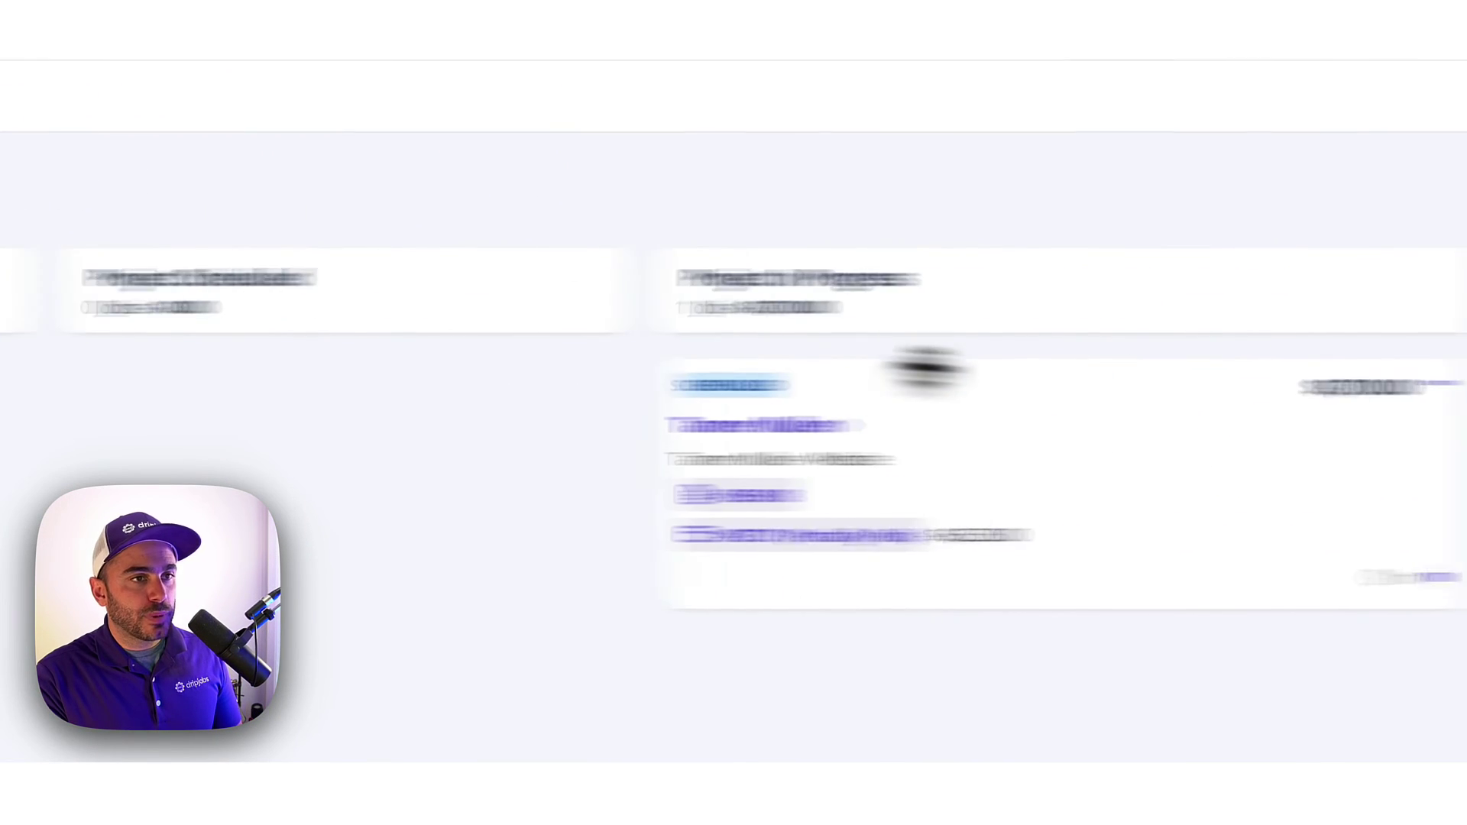
Drag the $8,700 job card from Project In Progress onto the Project Complete column.
{"action": "left_click_drag", "start_coordinate": [520, 459], "coordinate": [1090, 358]}
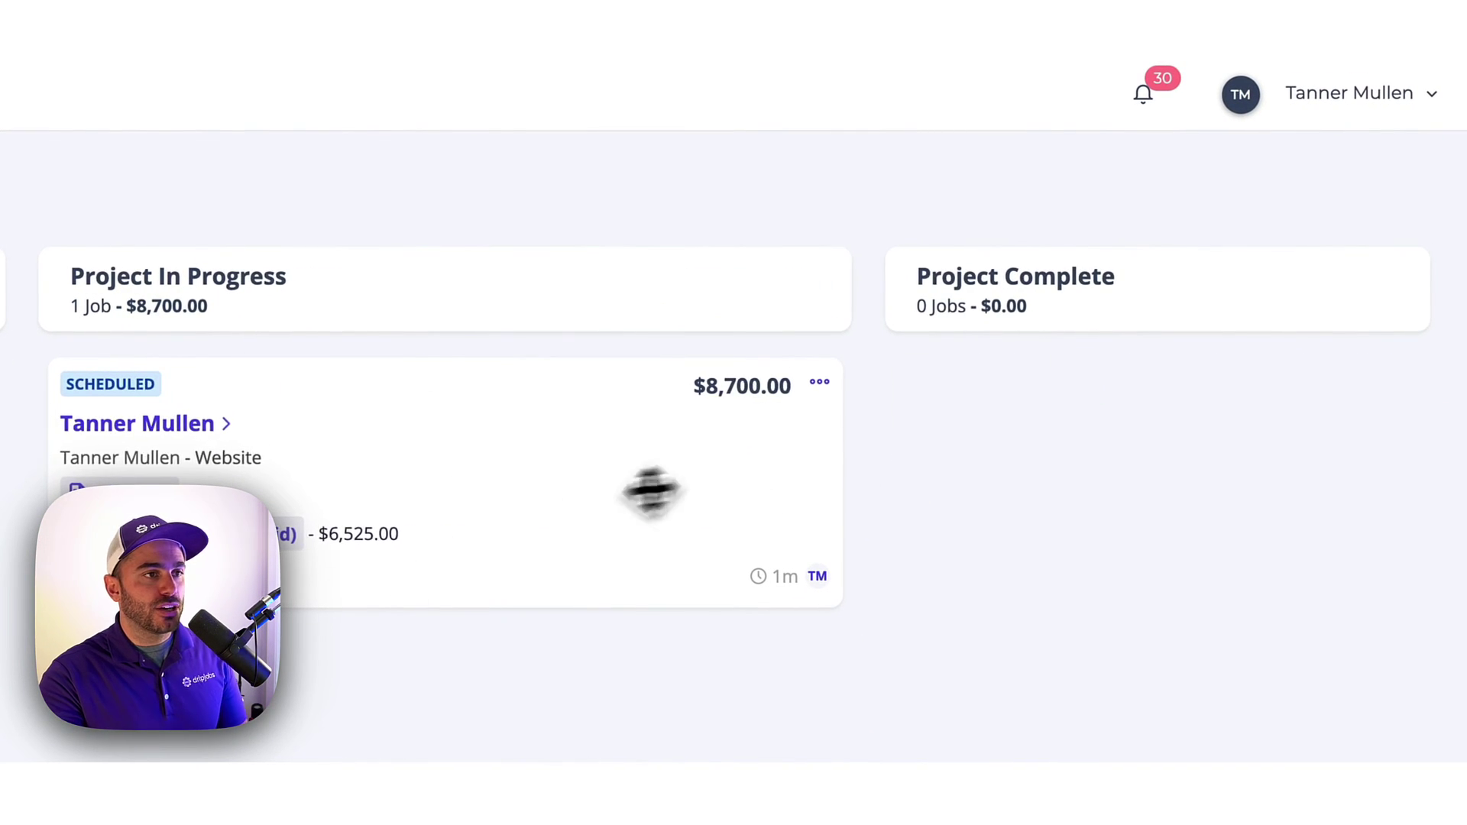
{"action": "left_click_drag", "start_coordinate": [549, 499], "coordinate": [1314, 431]}
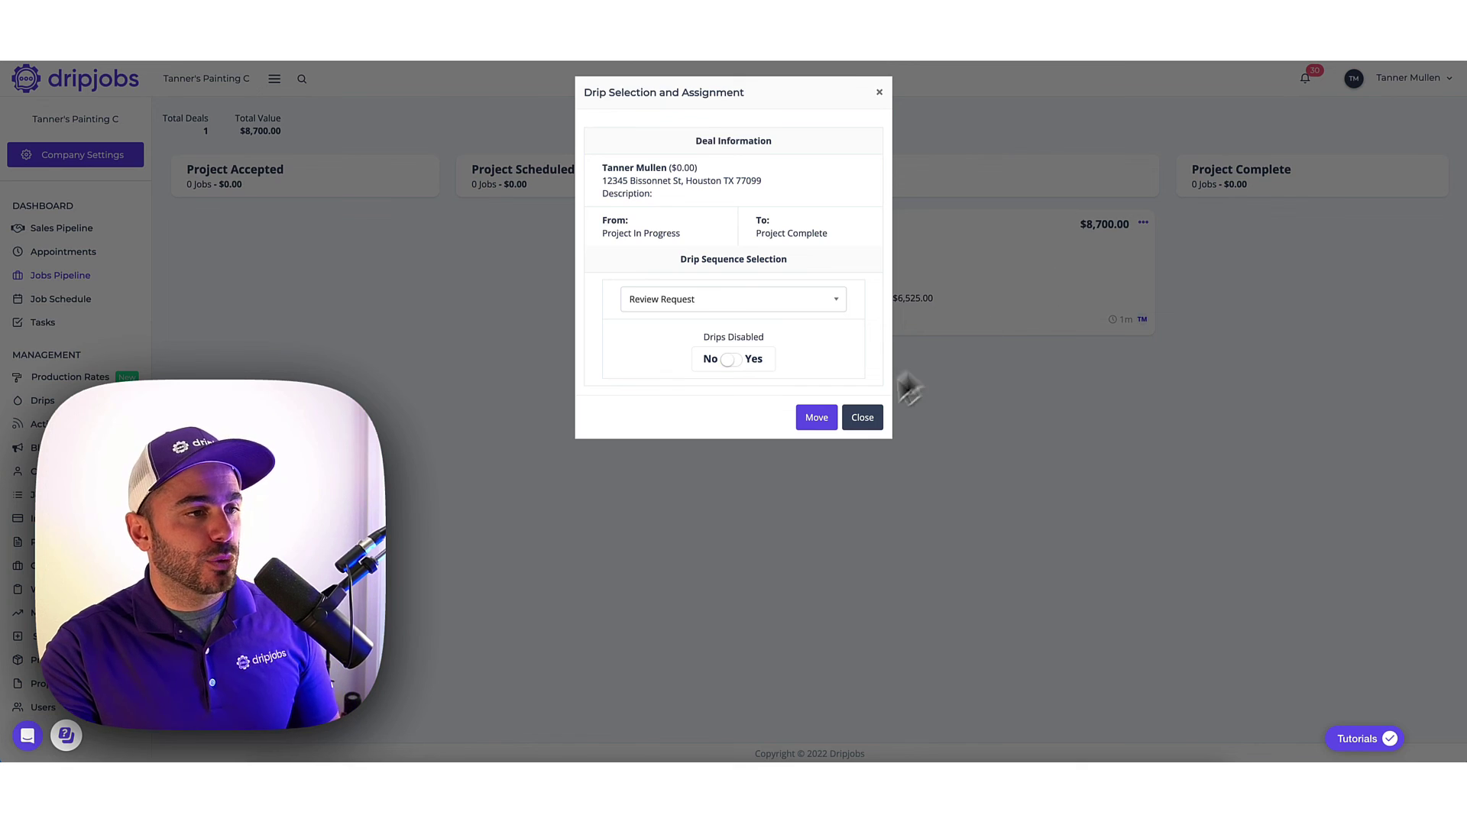
Confirm moving the $8,700 job to Project Complete with the Review Request drip.
{"action": "left_click", "coordinate": [816, 416]}
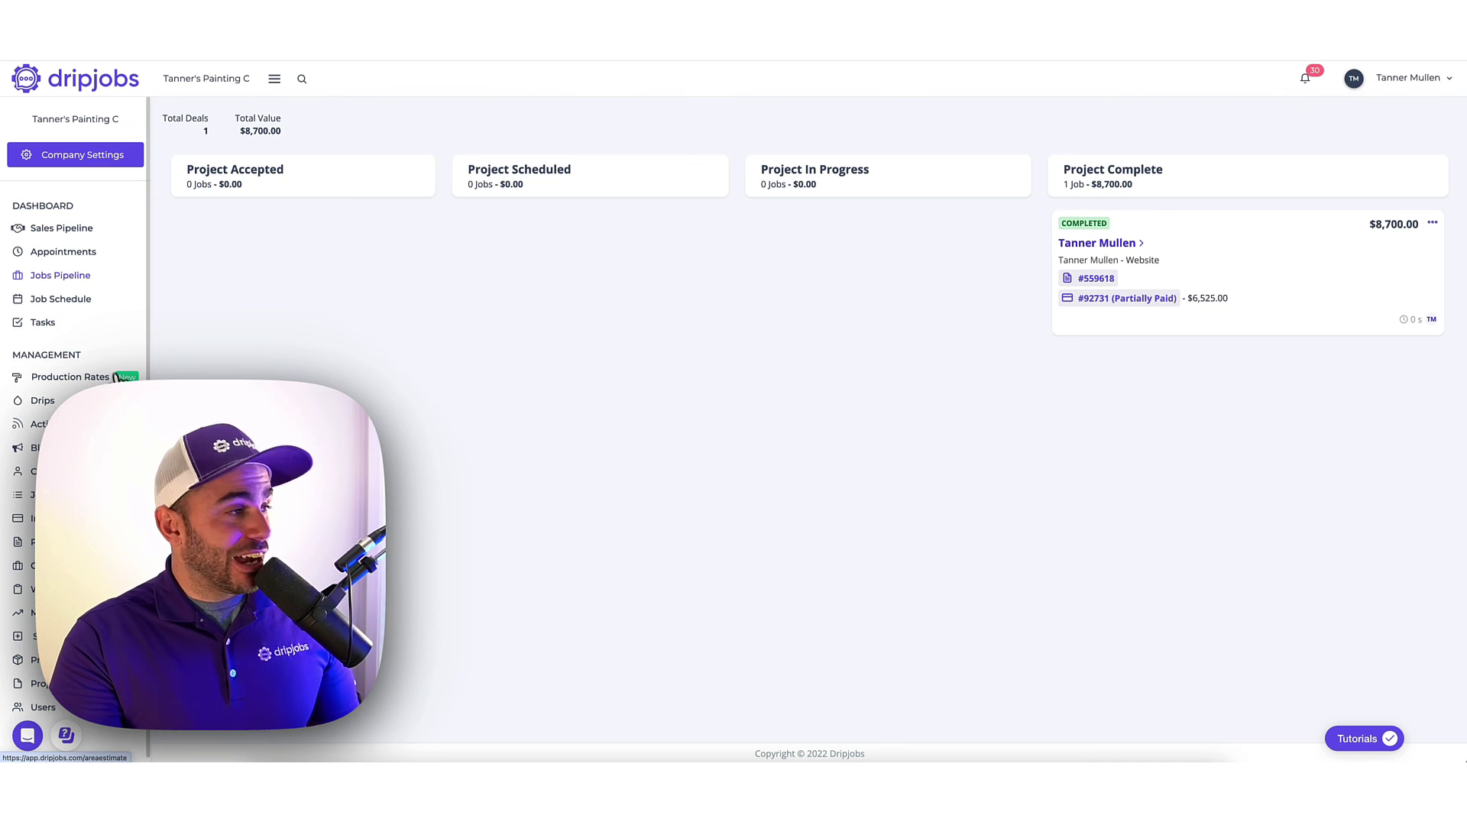
Switch to the Sales Pipeline board.
{"action": "left_click", "coordinate": [72, 229]}
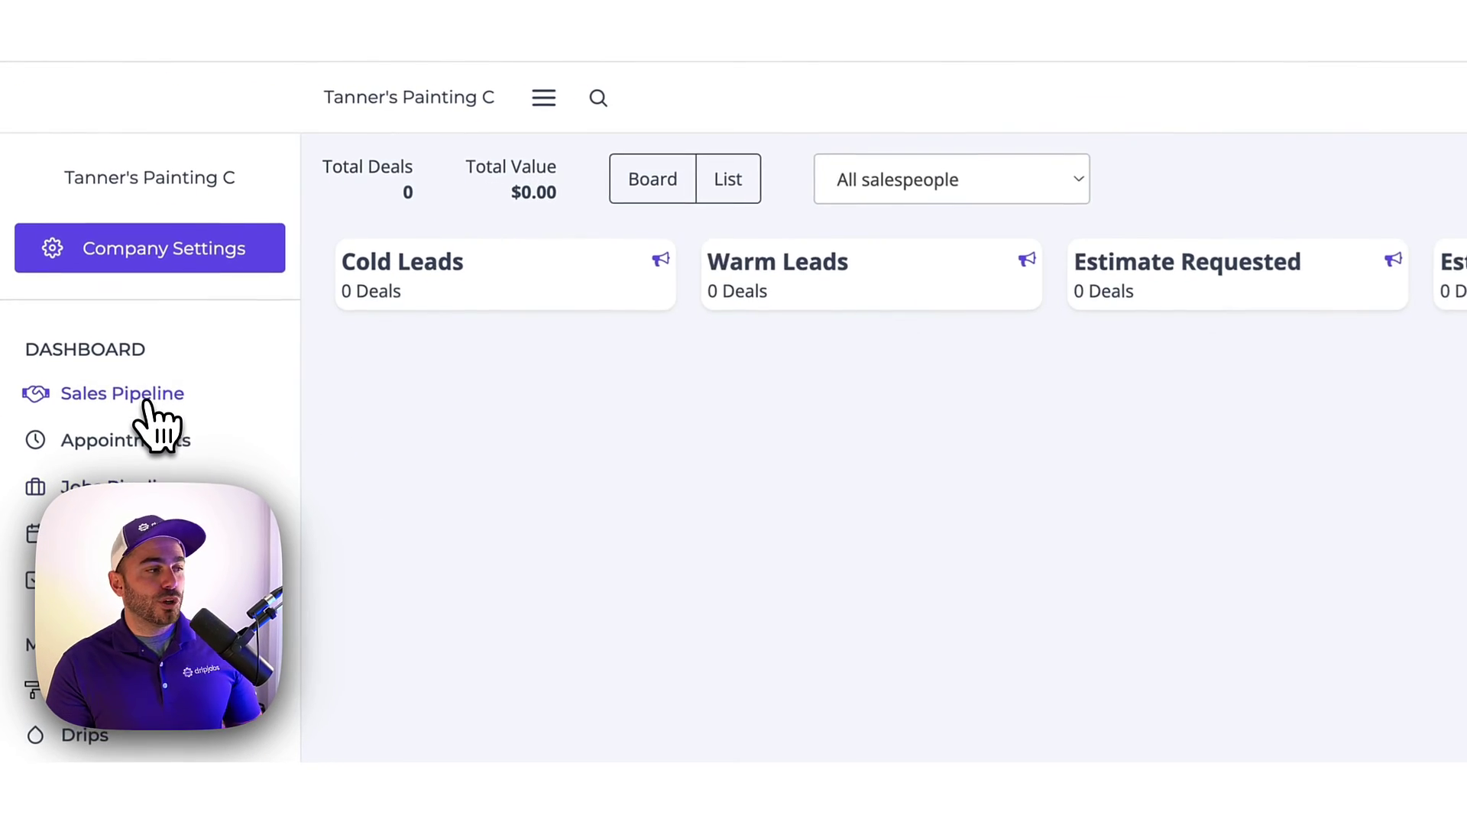